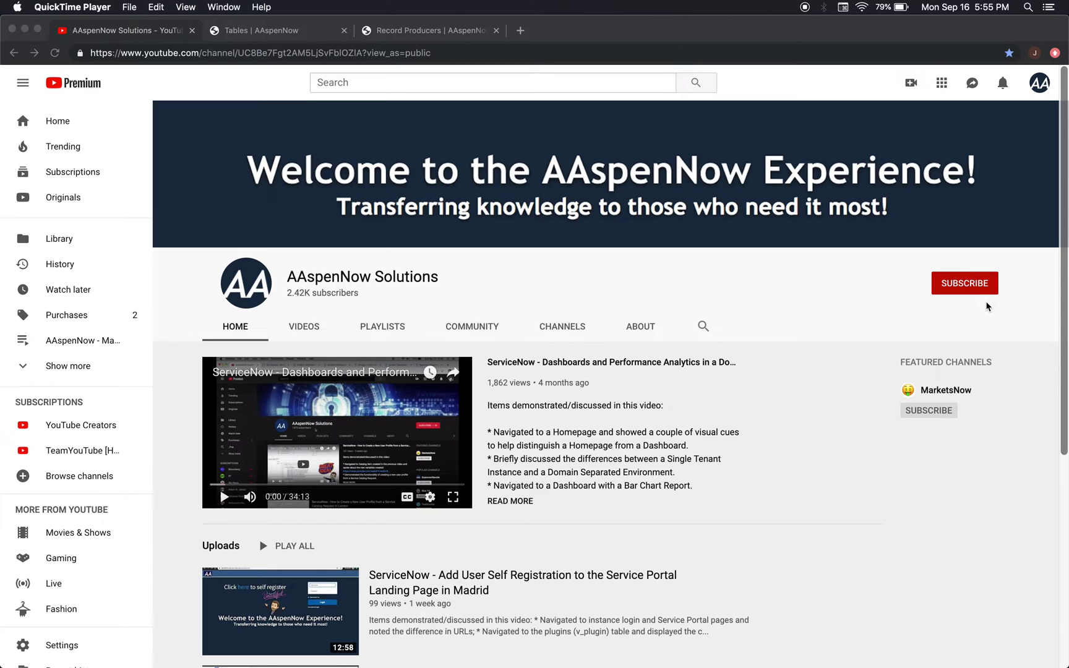
Examine the Tables list and a blank record producer form, ending back at the Record Producers list
{"action": "left_click", "coordinate": [250, 34]}
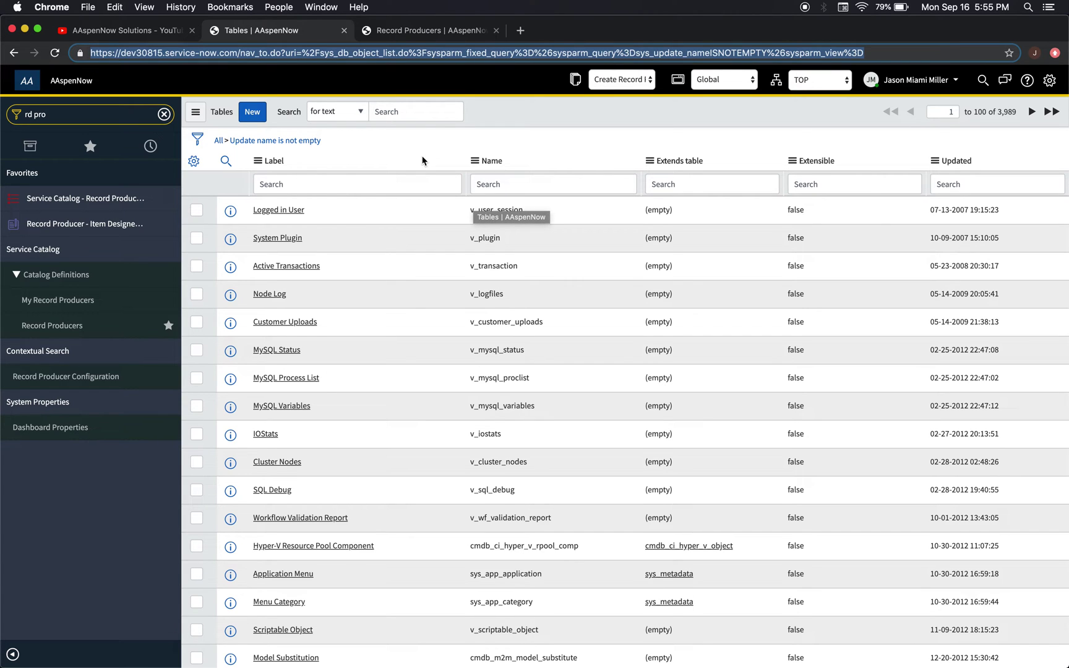
{"action": "left_click", "coordinate": [410, 30]}
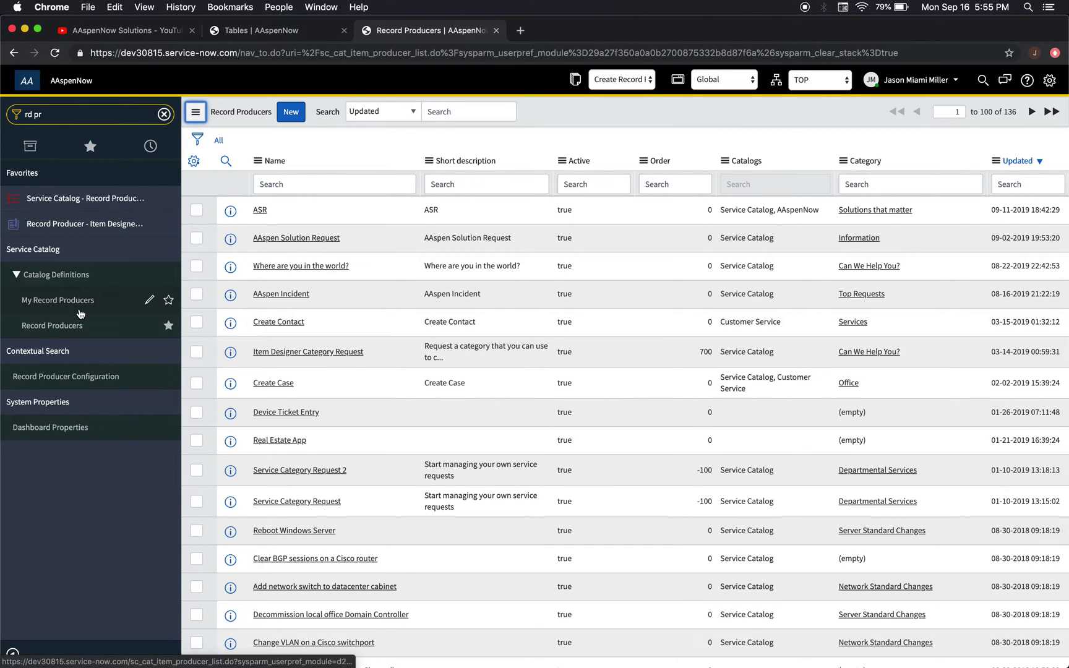
{"action": "left_click", "coordinate": [289, 116]}
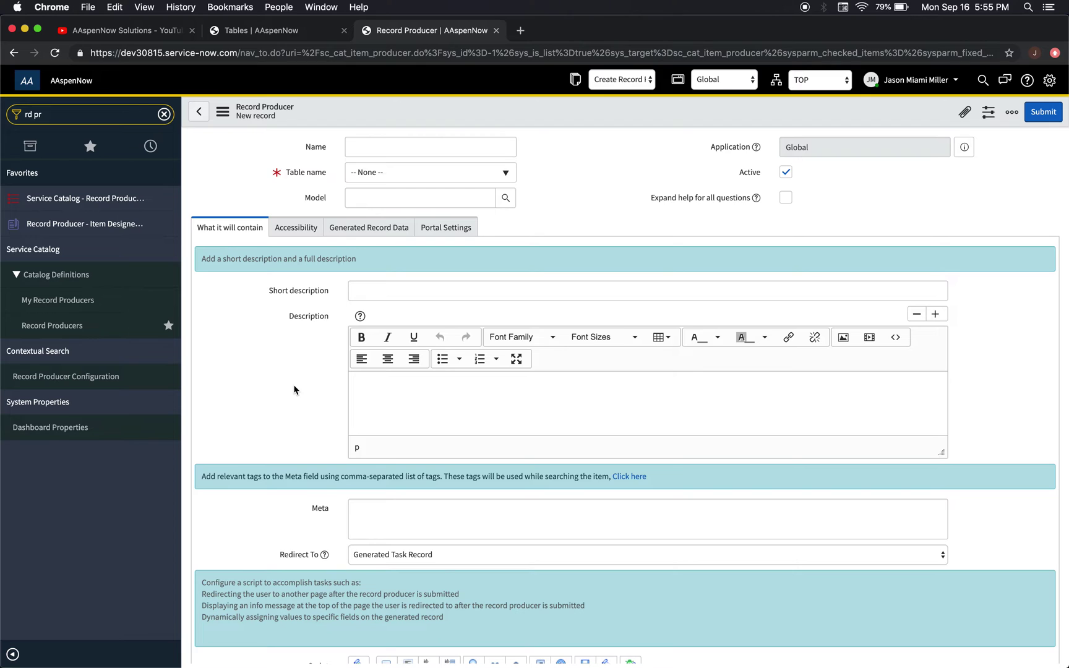
{"action": "scroll", "coordinate": [294, 386], "scroll_direction": "down", "scroll_amount": 5}
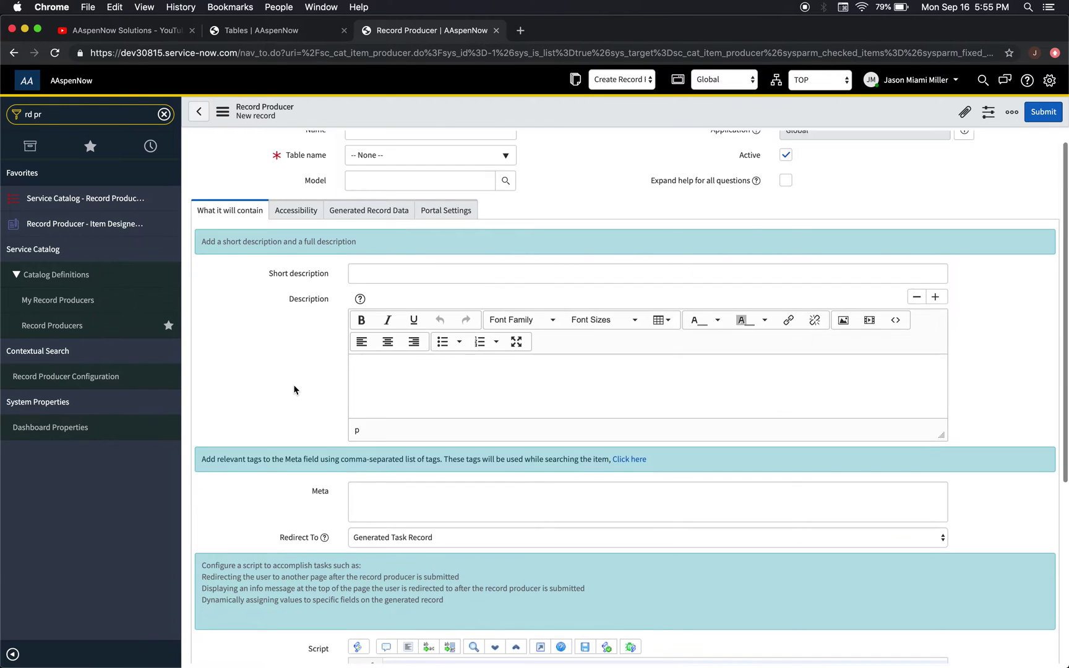
{"action": "scroll", "coordinate": [266, 384], "scroll_direction": "up", "scroll_amount": 5}
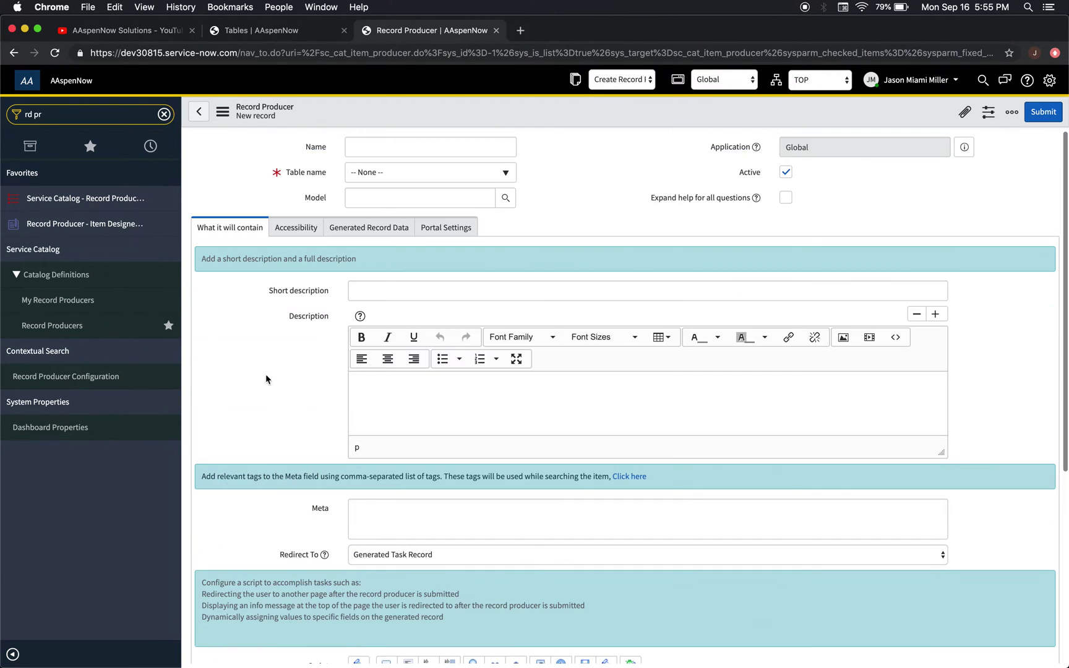
{"action": "left_click", "coordinate": [87, 200]}
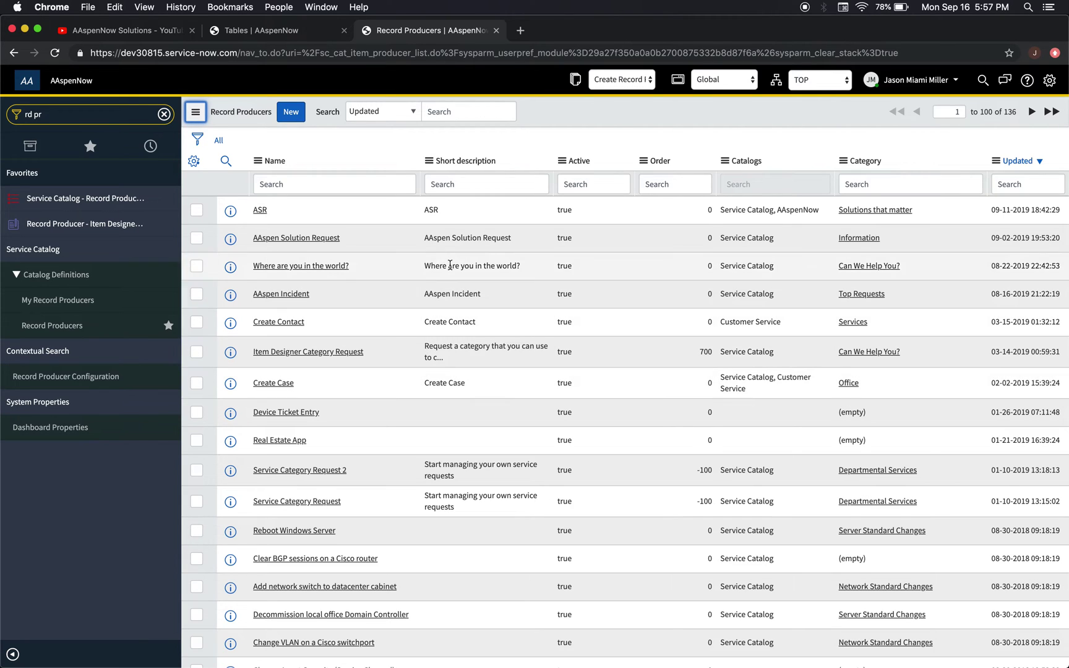
Start a new table labelled AAspen RP, named u_aaspen_rp, that extends the task table
{"action": "left_click", "coordinate": [266, 37]}
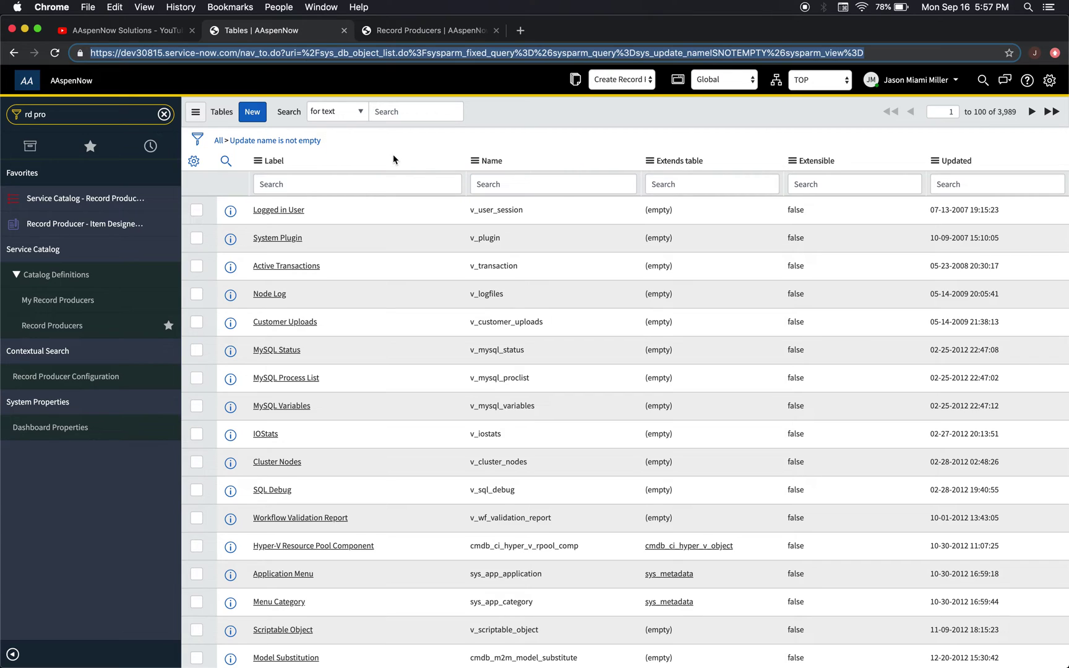
{"action": "left_click", "coordinate": [251, 112]}
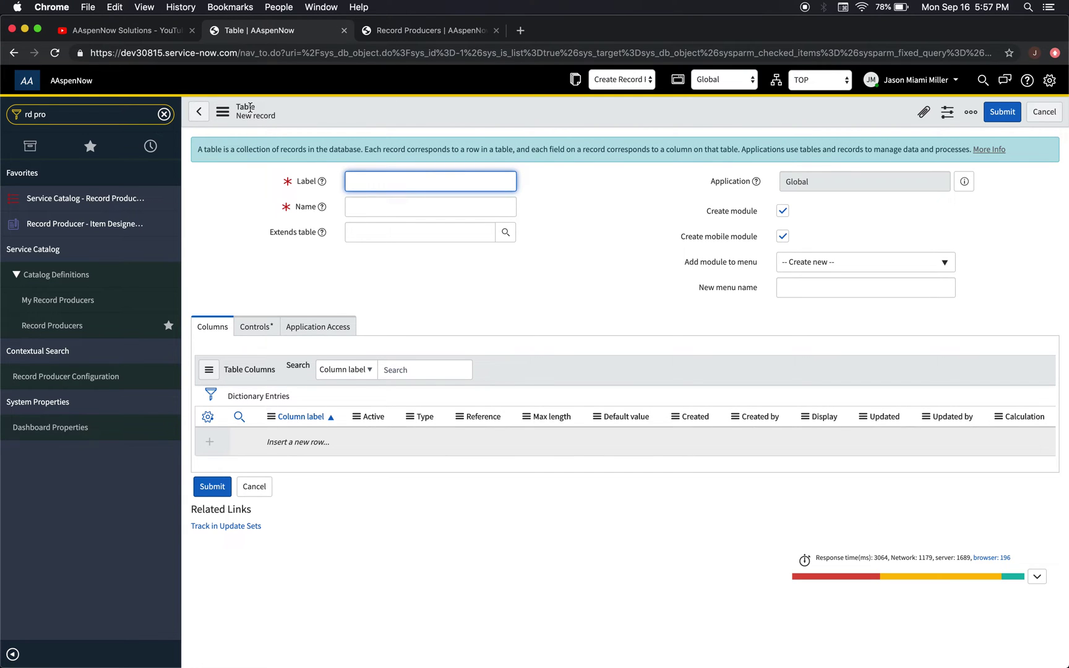
{"action": "type", "text": "AAspen RP"}
{"action": "left_click", "coordinate": [414, 214]}
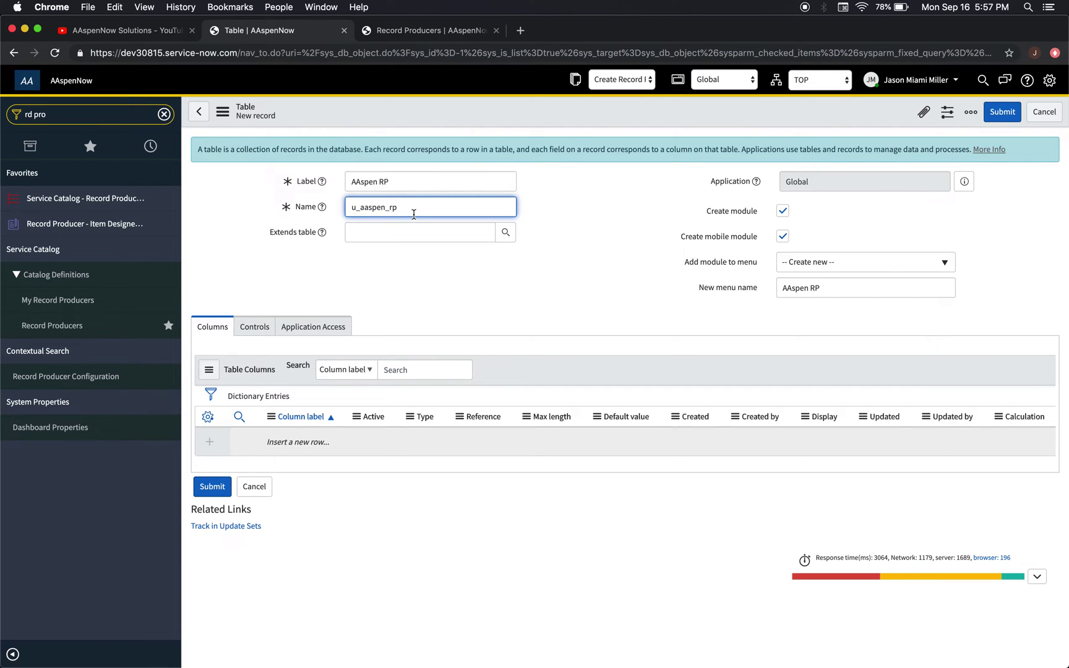
{"action": "left_click", "coordinate": [400, 234]}
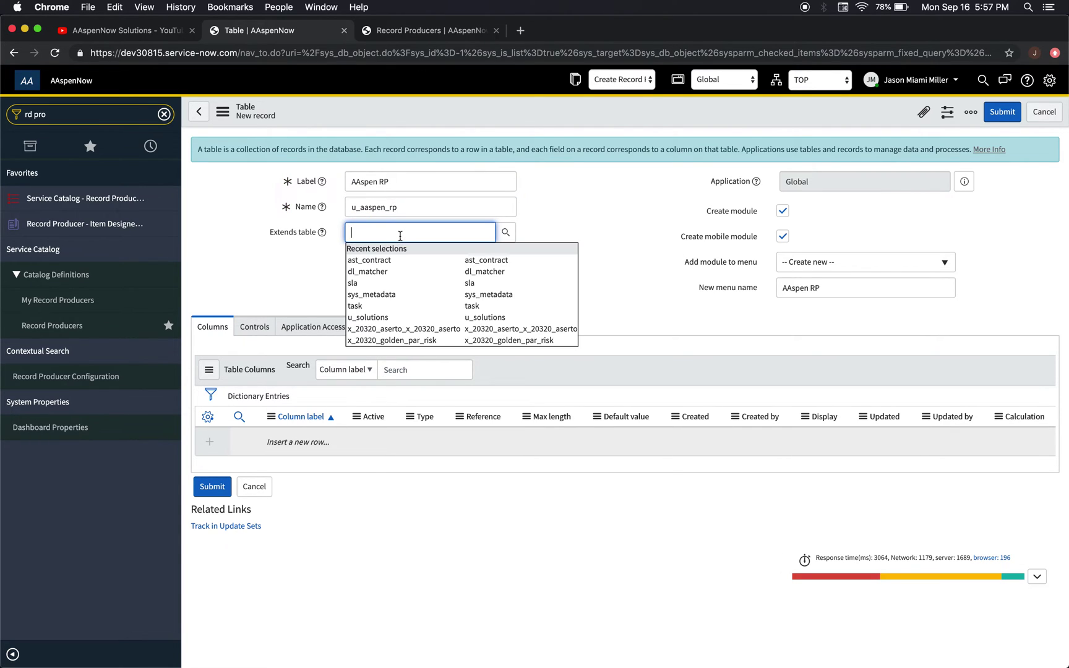
{"action": "left_click", "coordinate": [403, 306]}
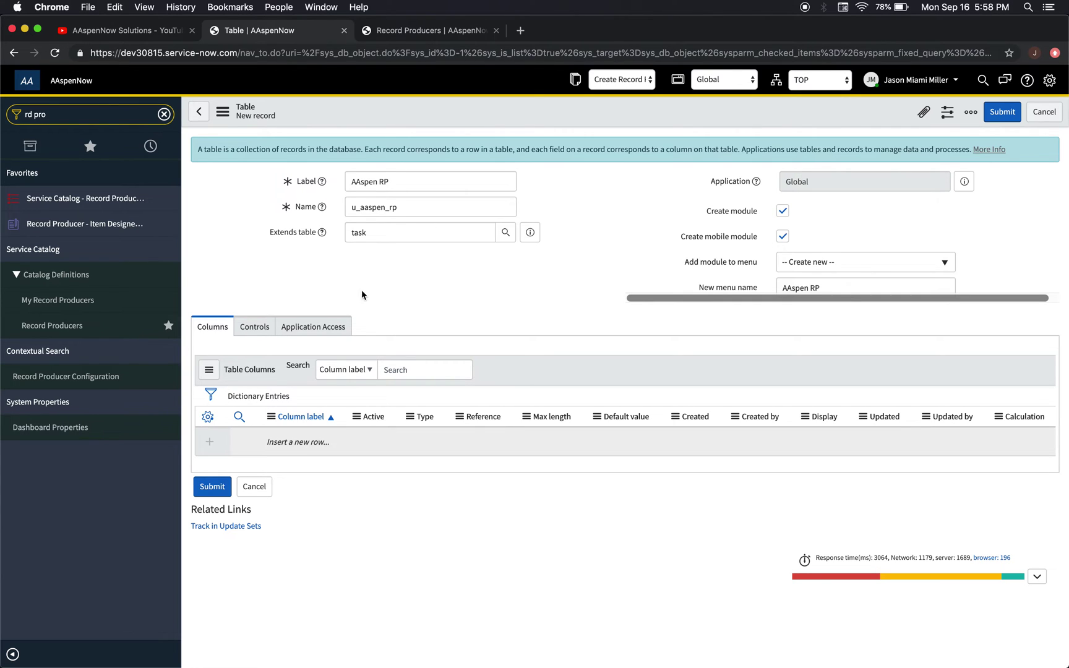
Make the new table extensible and enable auto-numbering with the prefix AASPEN
{"action": "scroll", "coordinate": [287, 295], "scroll_direction": "down", "scroll_amount": 1}
{"action": "left_click", "coordinate": [250, 326]}
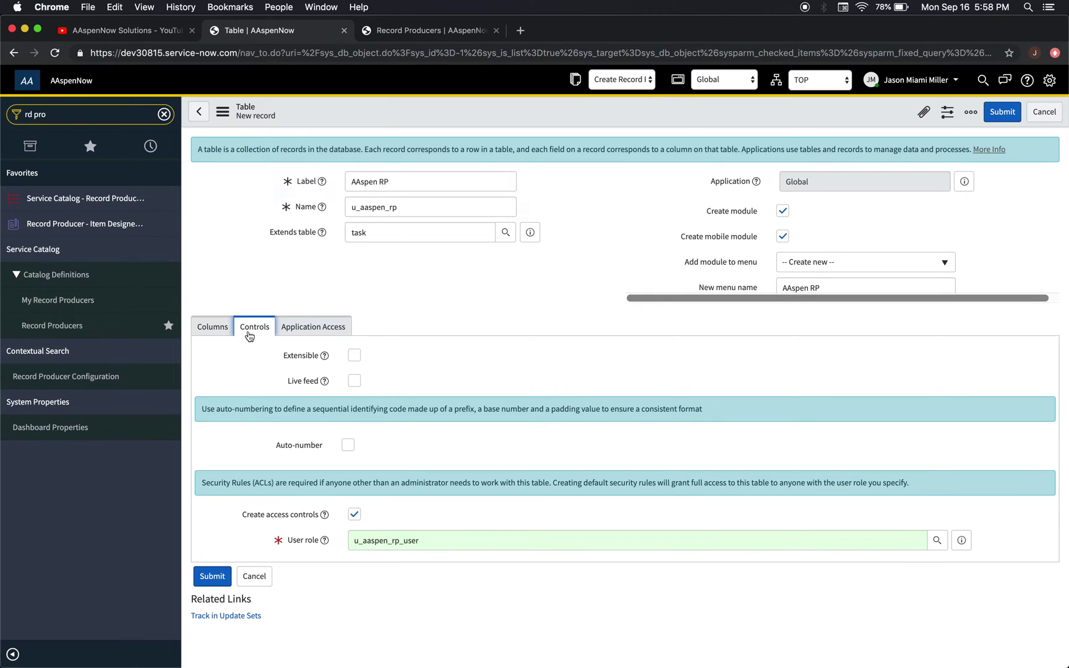
{"action": "left_click", "coordinate": [354, 356]}
{"action": "left_click", "coordinate": [348, 445]}
{"action": "left_click", "coordinate": [395, 480]}
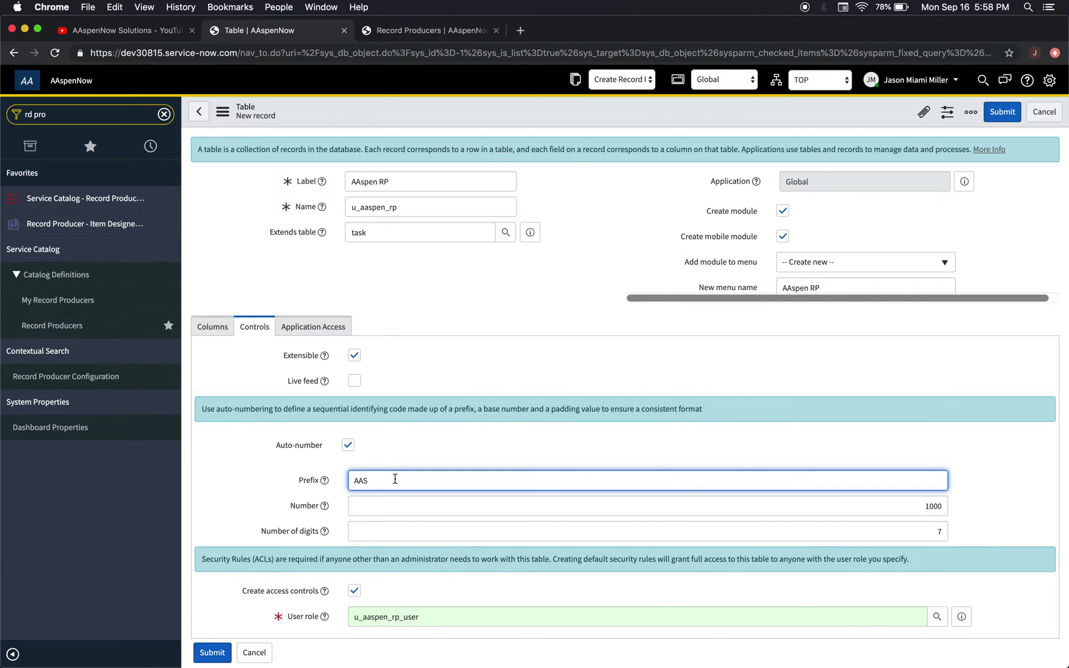
{"action": "key", "text": "BackSpace"}
{"action": "type", "text": "RP"}
{"action": "key", "text": "BackSpace"}
{"action": "key", "text": "BackSpace"}
{"action": "type", "text": "EN"}
{"action": "scroll", "coordinate": [232, 488], "scroll_direction": "down", "scroll_amount": 2}
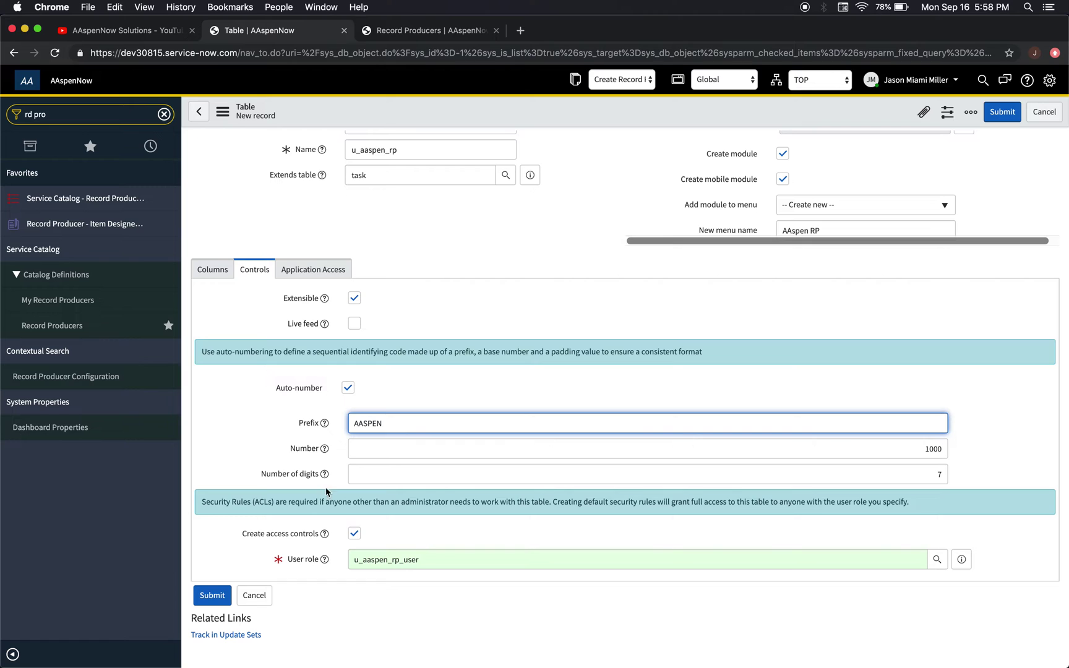
{"action": "scroll", "coordinate": [425, 544], "scroll_direction": "down", "scroll_amount": 2}
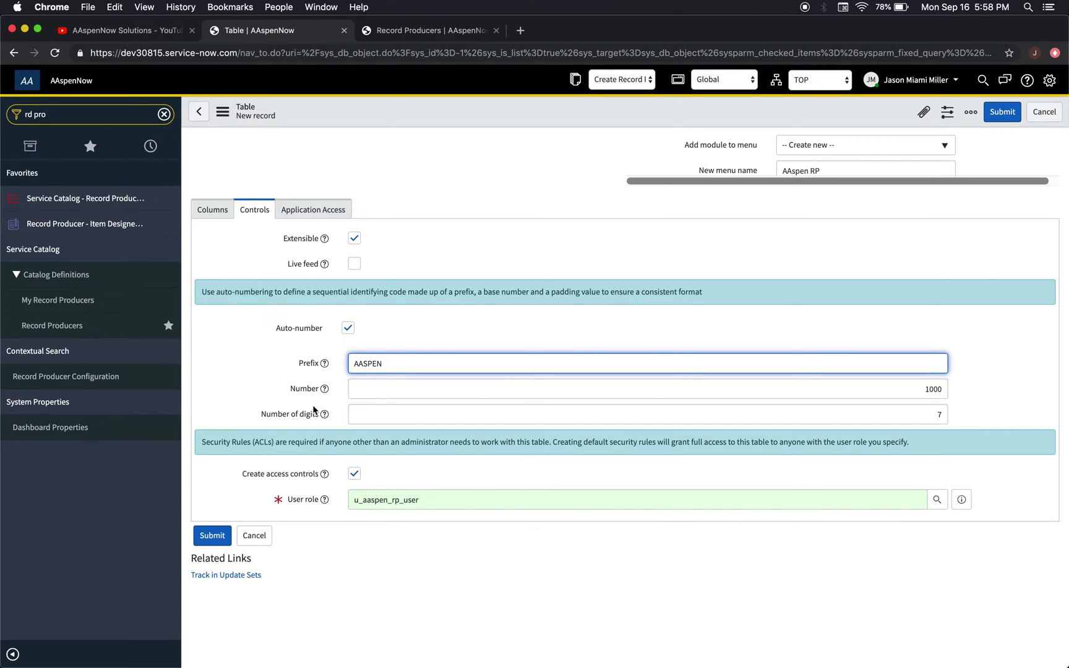
{"action": "mouse_move", "coordinate": [323, 365]}
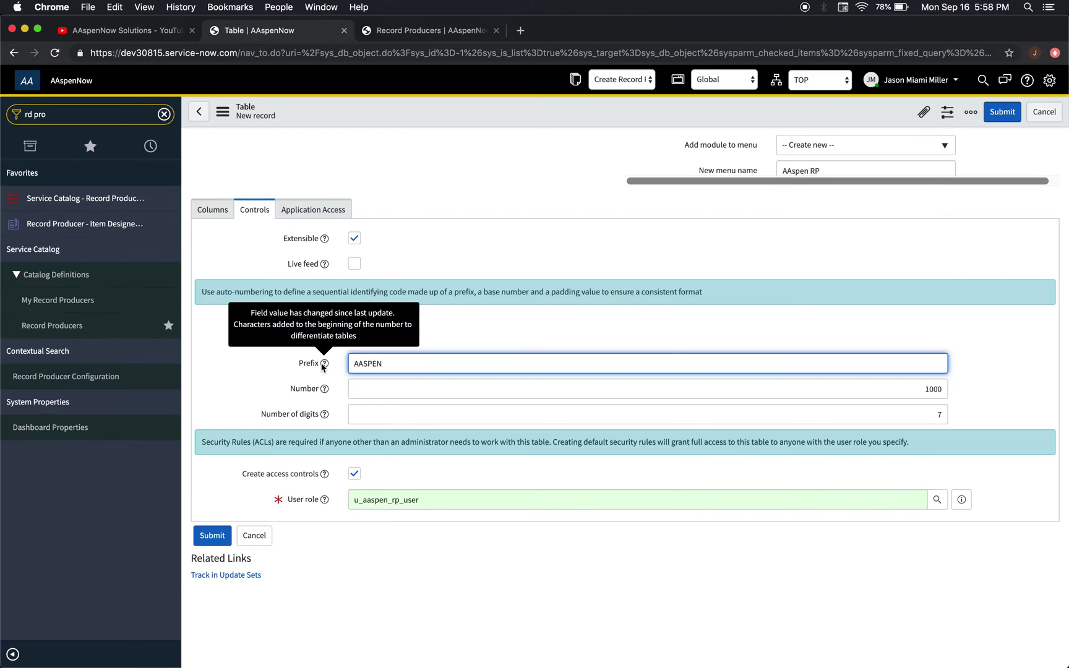
{"action": "scroll", "coordinate": [323, 366], "scroll_direction": "up", "scroll_amount": 3}
{"action": "left_click", "coordinate": [414, 293]}
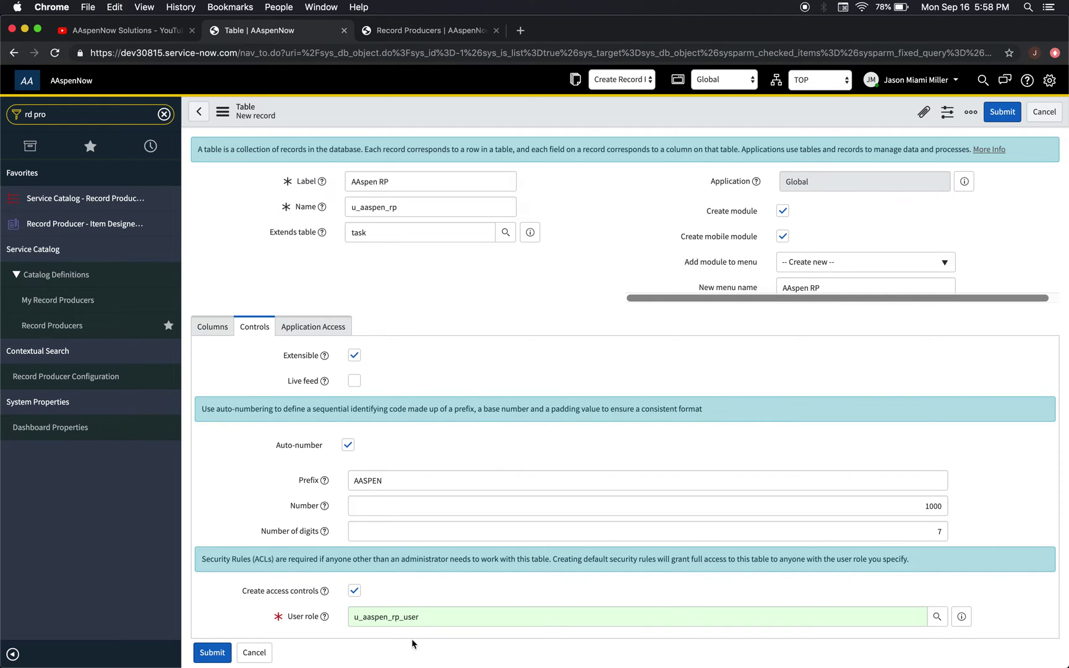
Review the table's application access settings and available application scopes, and save the new table while staying on its record
{"action": "left_click", "coordinate": [314, 328]}
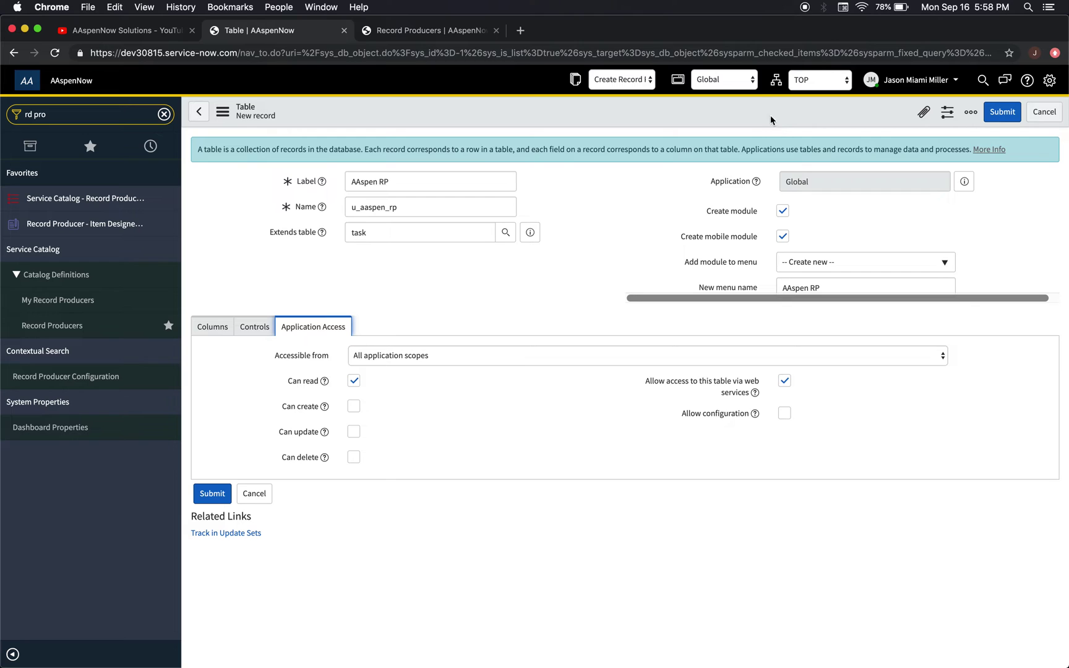
{"action": "left_click", "coordinate": [746, 80]}
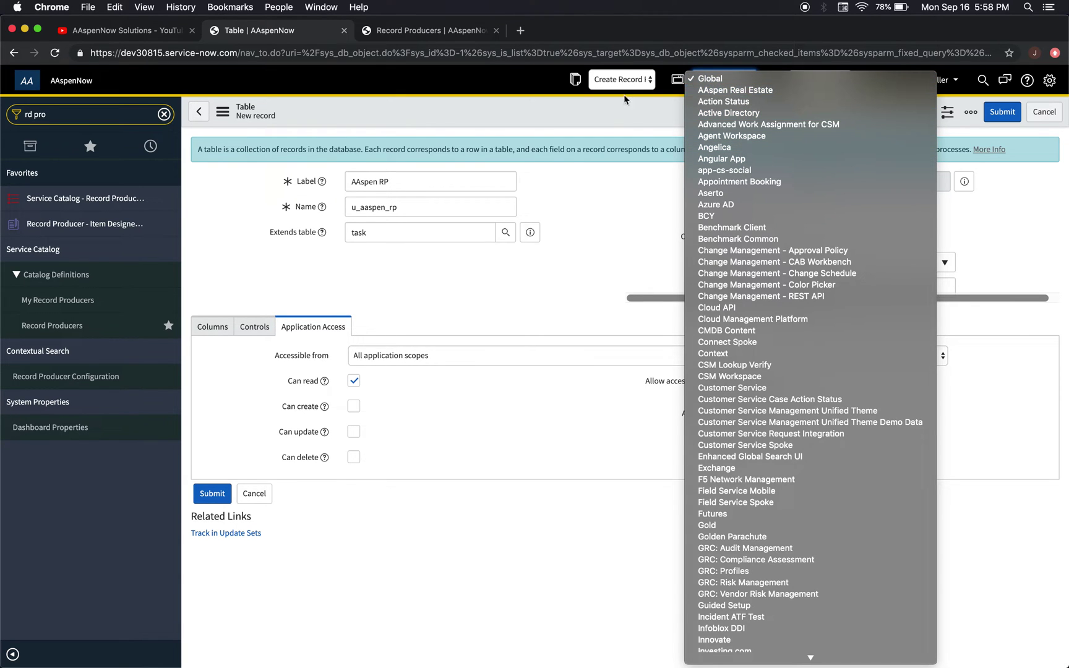
{"action": "left_click", "coordinate": [633, 206]}
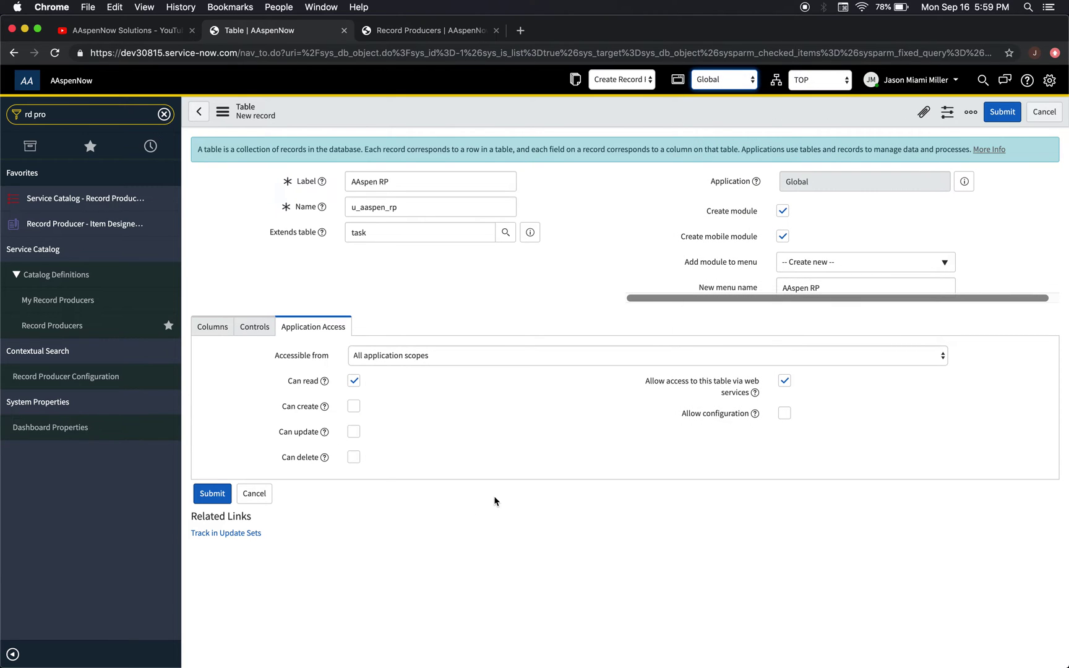
{"action": "left_click", "coordinate": [224, 117]}
{"action": "left_click", "coordinate": [250, 125]}
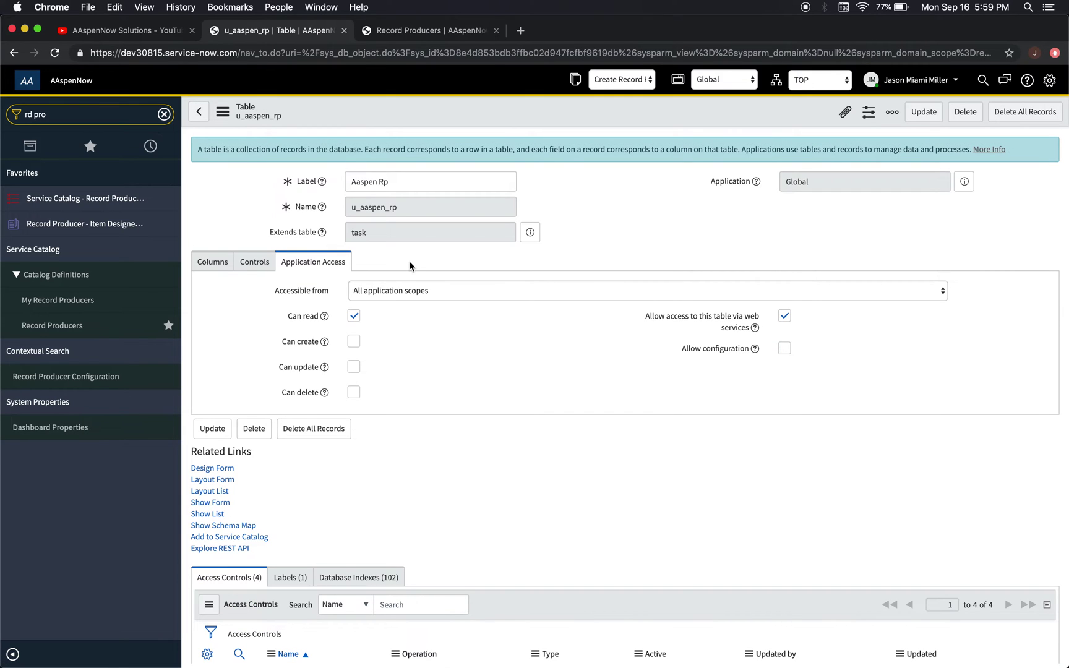
Examine the saved table's columns inherited from task and its related access controls
{"action": "scroll", "coordinate": [411, 267], "scroll_direction": "down", "scroll_amount": 3}
{"action": "scroll", "coordinate": [410, 267], "scroll_direction": "up", "scroll_amount": 3}
{"action": "left_click", "coordinate": [212, 262]}
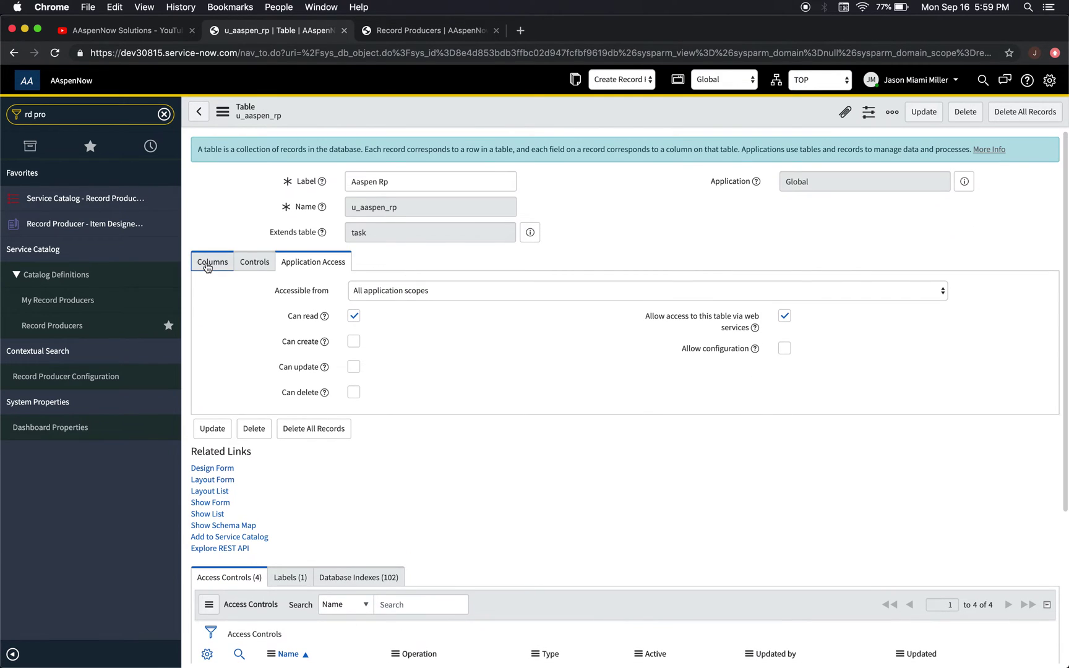
{"action": "scroll", "coordinate": [538, 476], "scroll_direction": "down", "scroll_amount": 2}
{"action": "scroll", "coordinate": [537, 475], "scroll_direction": "down", "scroll_amount": 10}
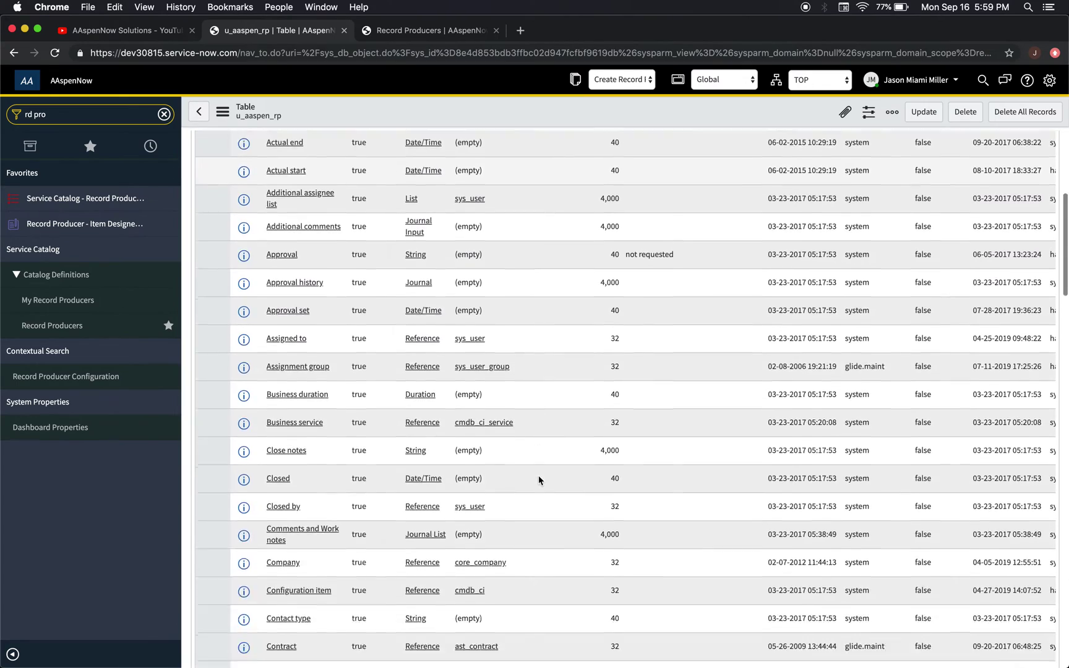
{"action": "scroll", "coordinate": [539, 480], "scroll_direction": "down", "scroll_amount": 20}
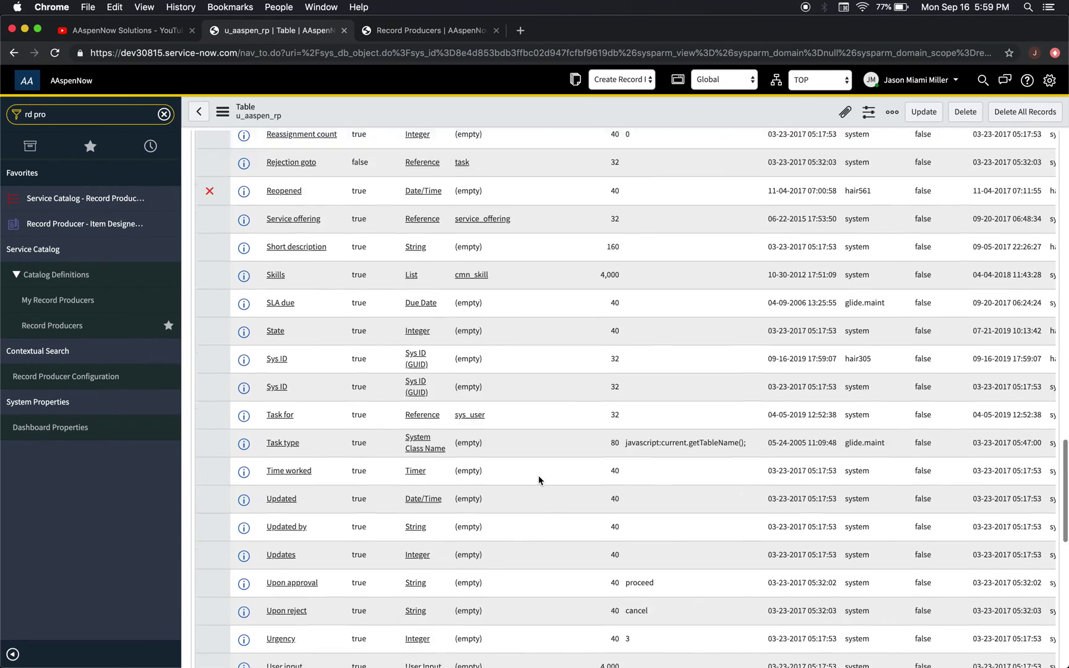
{"action": "scroll", "coordinate": [538, 480], "scroll_direction": "up", "scroll_amount": 20}
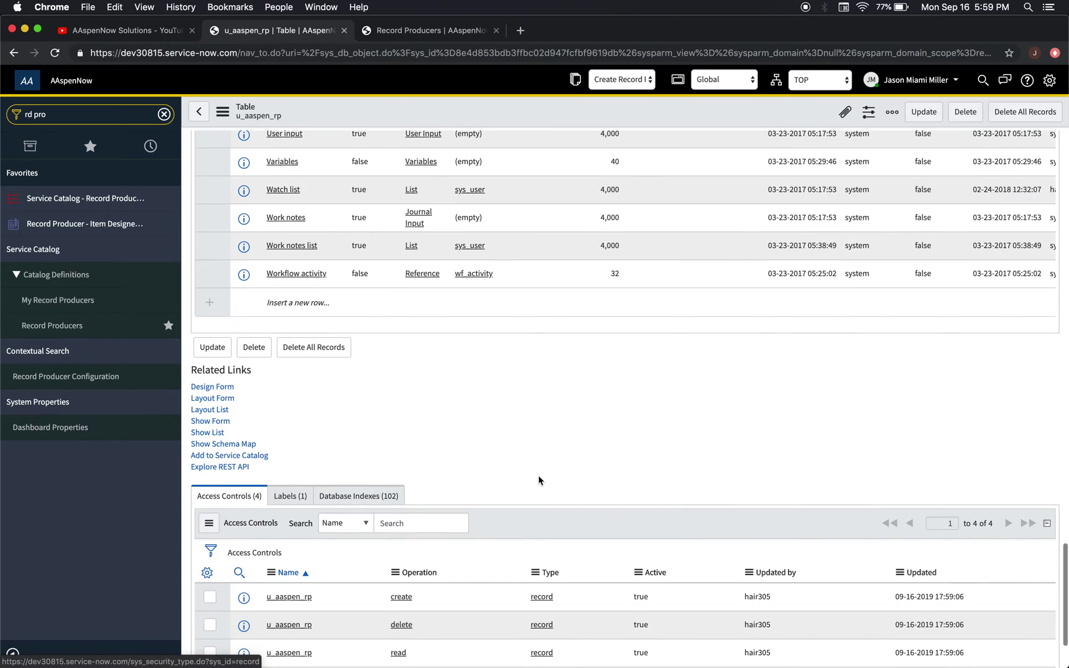
{"action": "scroll", "coordinate": [543, 326], "scroll_direction": "up", "scroll_amount": 15}
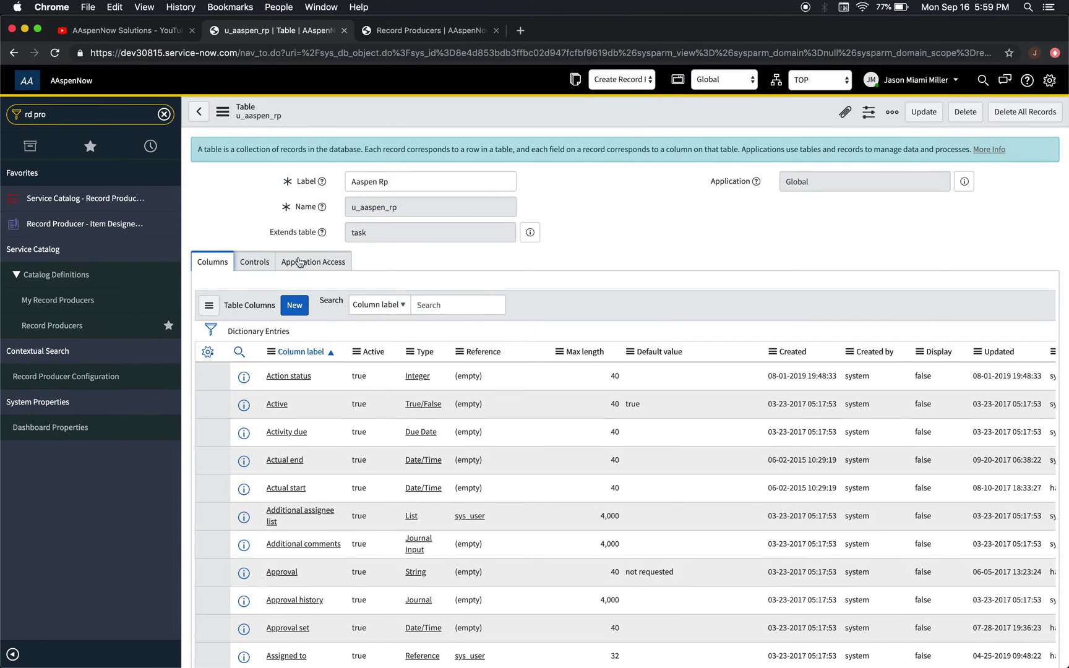
Show the new table's blank record form and open its form layout configuration
{"action": "scroll", "coordinate": [376, 481], "scroll_direction": "down", "scroll_amount": 20}
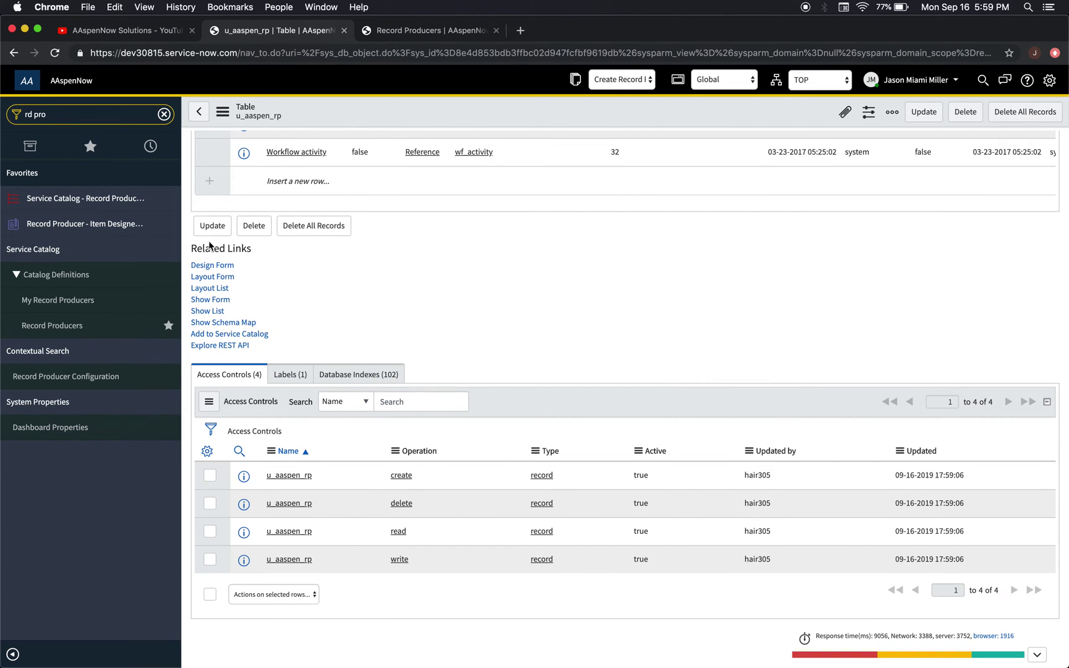
{"action": "left_click", "coordinate": [224, 279]}
{"action": "left_click", "coordinate": [218, 282]}
{"action": "left_click", "coordinate": [266, 296]}
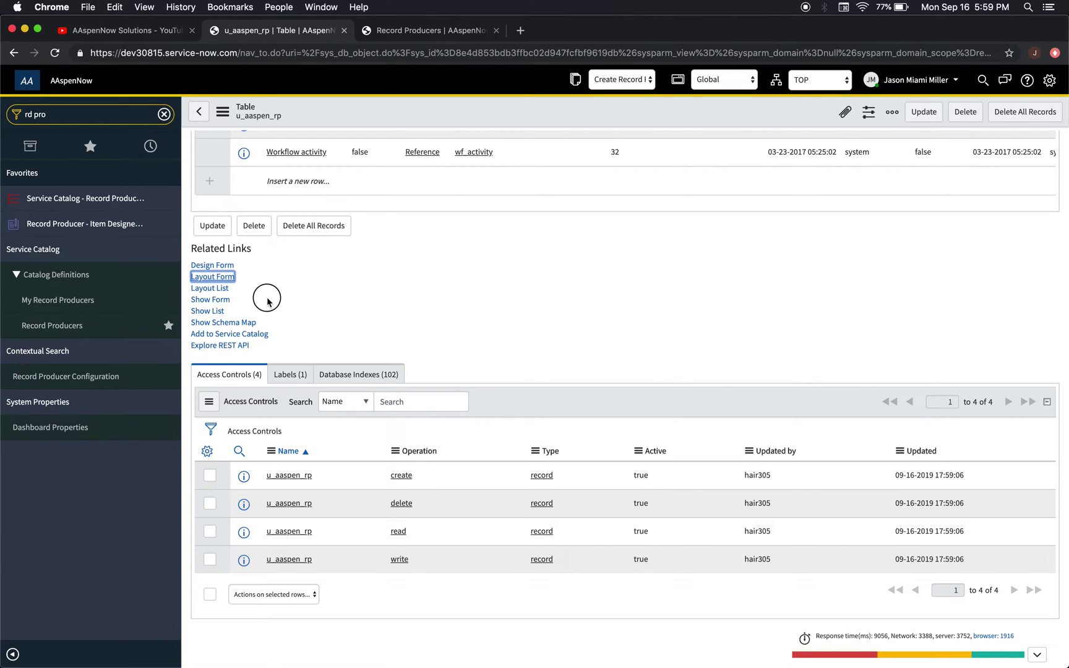
{"action": "left_click", "coordinate": [213, 303]}
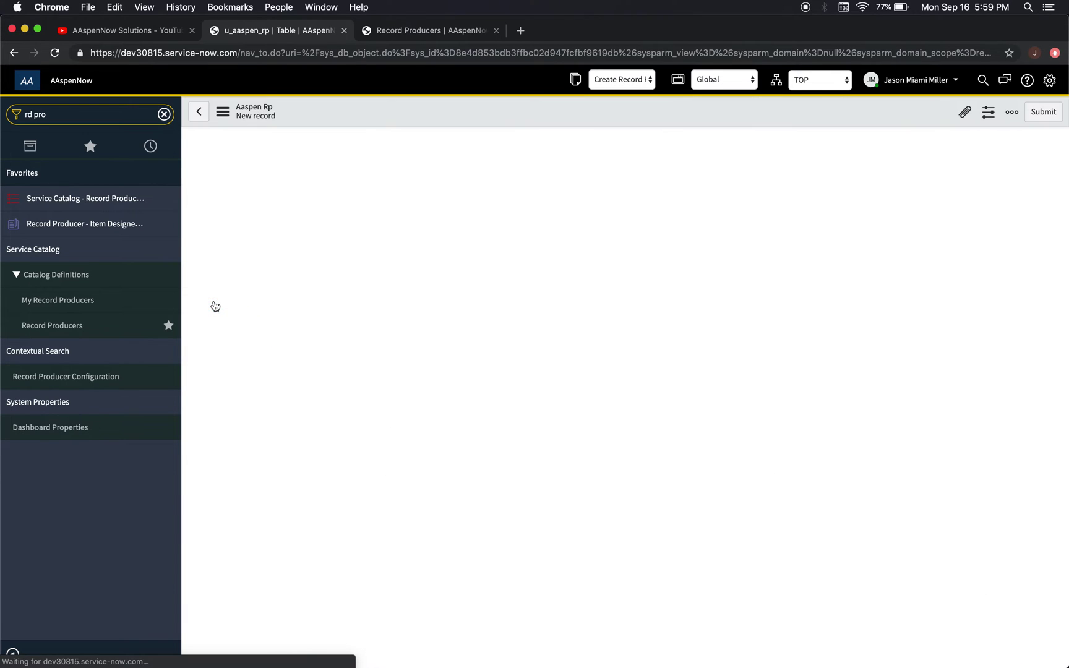
{"action": "right_click", "coordinate": [510, 120]}
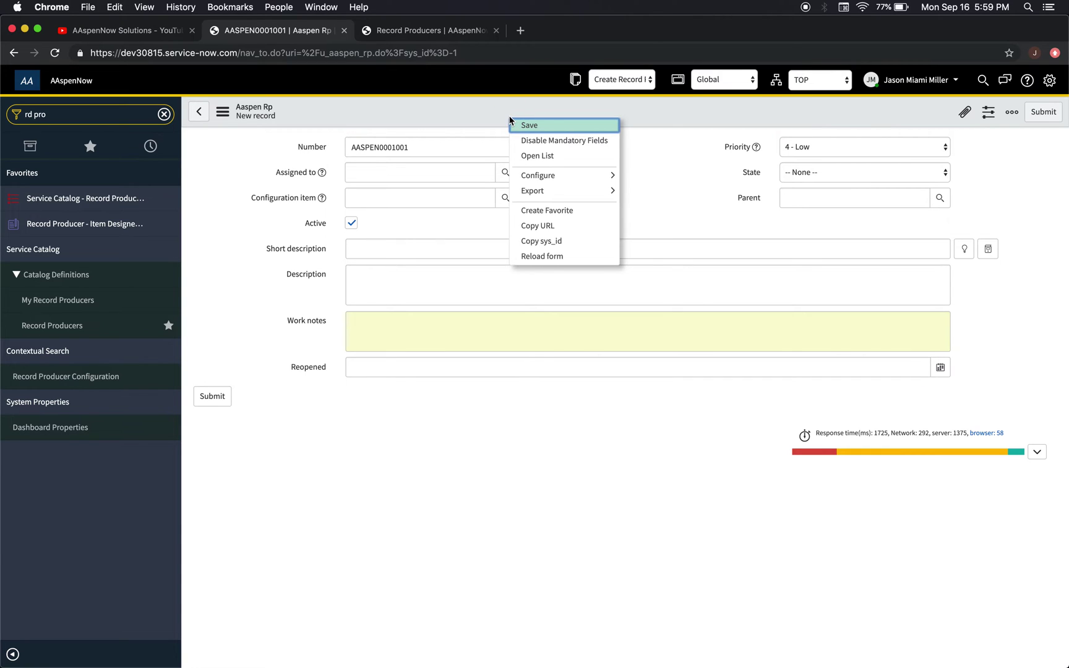
{"action": "mouse_move", "coordinate": [589, 179]}
{"action": "left_click", "coordinate": [651, 196]}
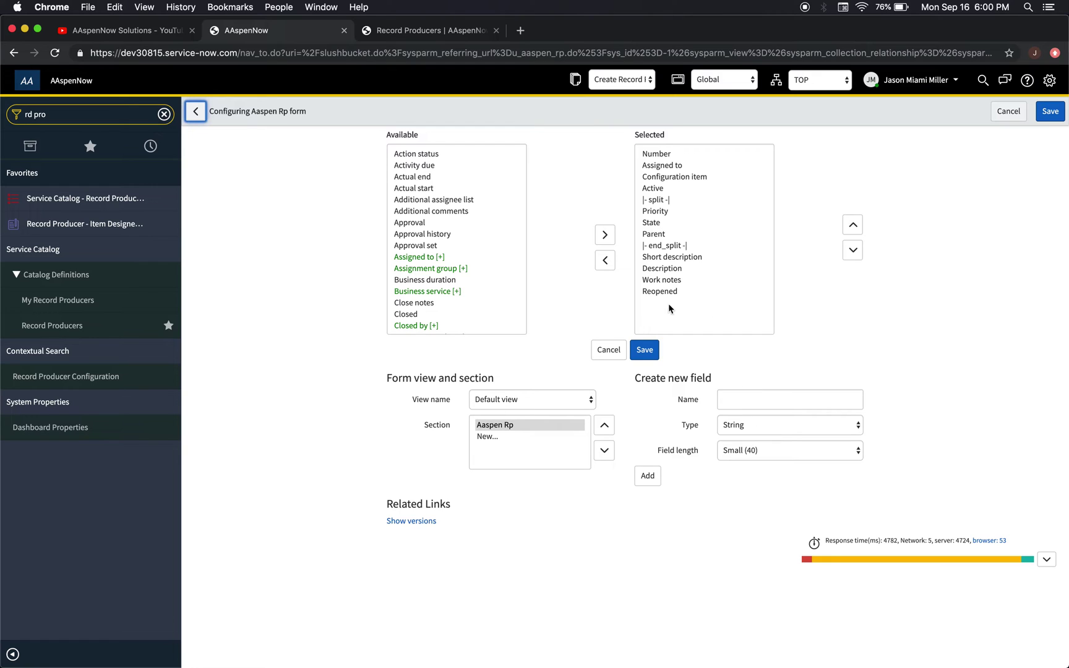
Add a new Integer field named Number to the Aaspen Rp form layout
{"action": "left_click", "coordinate": [769, 396]}
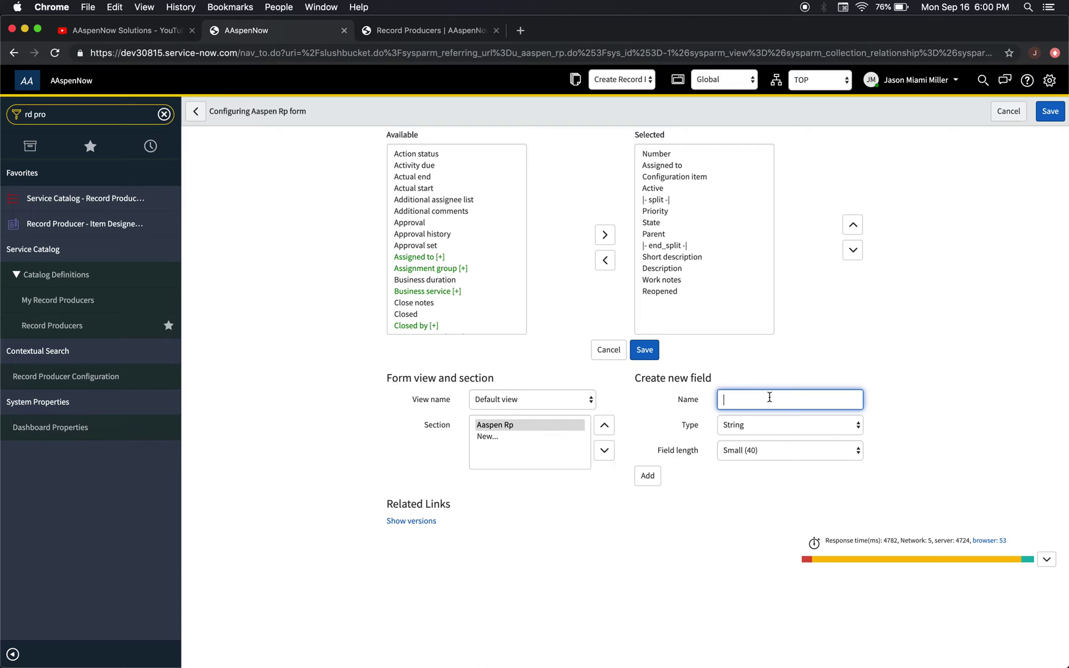
{"action": "type", "text": "Number"}
{"action": "left_click", "coordinate": [806, 427]}
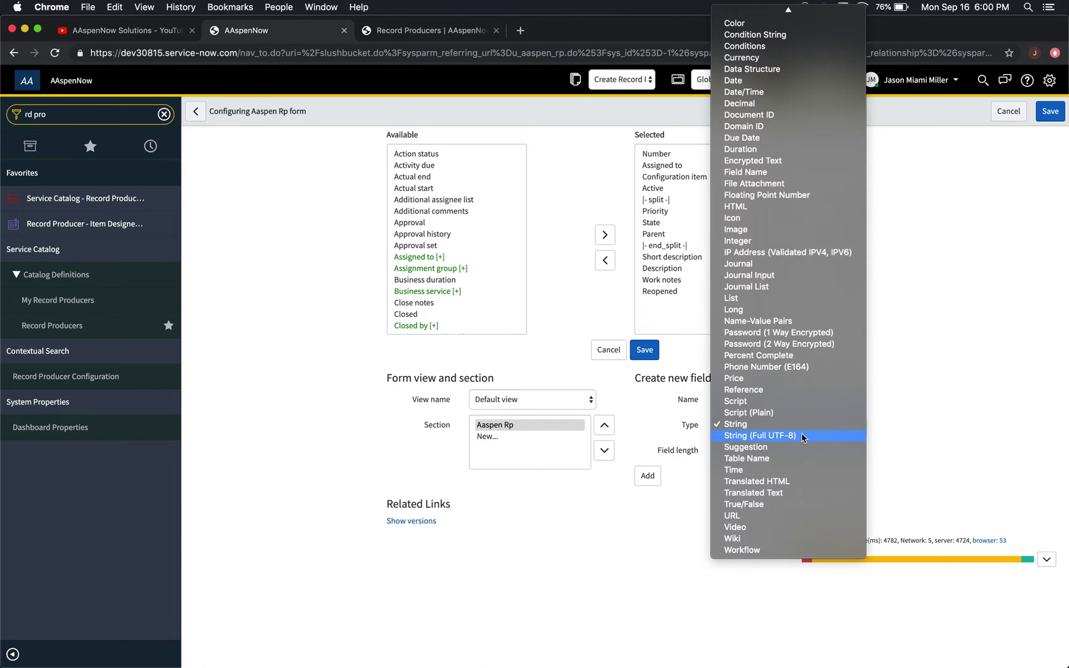
{"action": "left_click", "coordinate": [748, 245]}
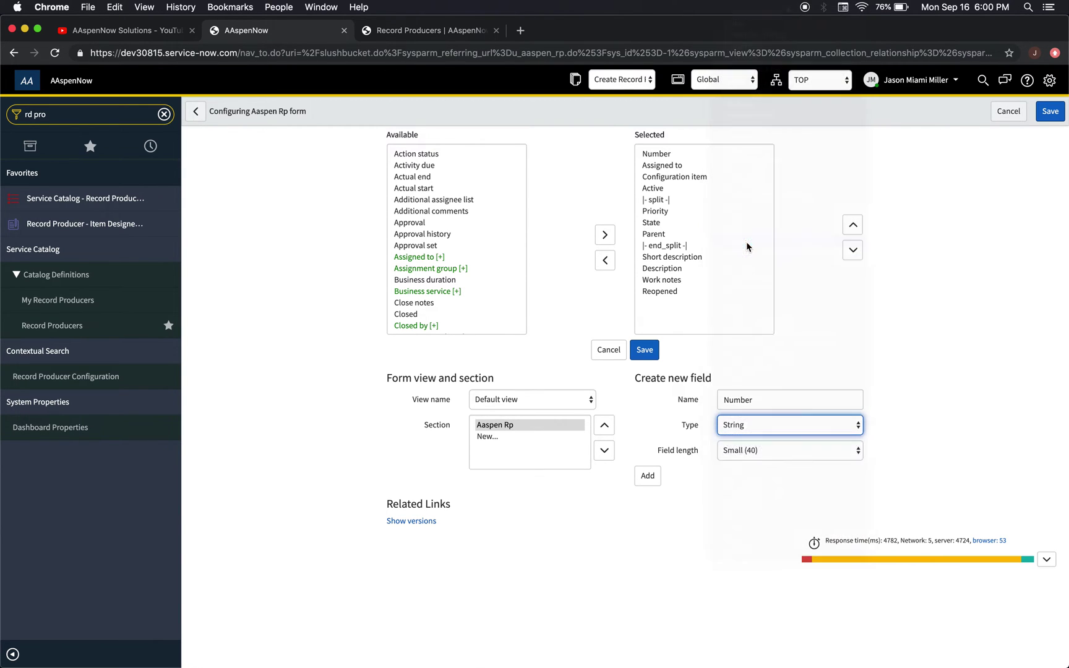
{"action": "left_click", "coordinate": [637, 457]}
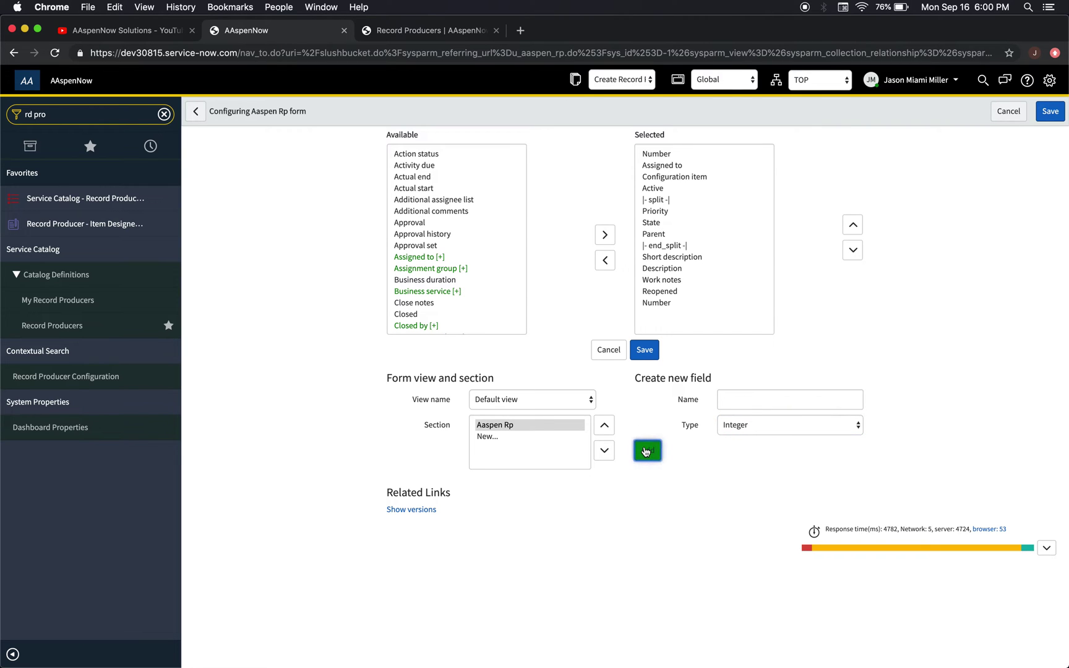
Create a new String field named Request Urgency with Medium (100) length in the Aaspen Rp form layout
{"action": "left_click", "coordinate": [766, 399]}
{"action": "left_click", "coordinate": [806, 423]}
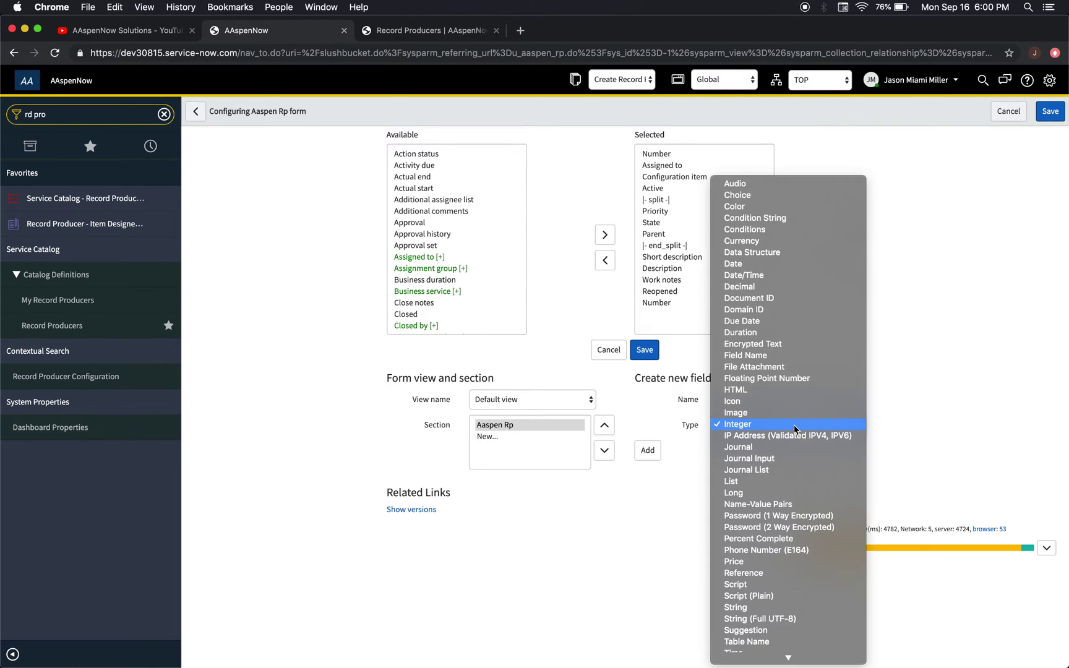
{"action": "scroll", "coordinate": [798, 544], "scroll_direction": "down", "scroll_amount": 3}
{"action": "left_click", "coordinate": [787, 527]}
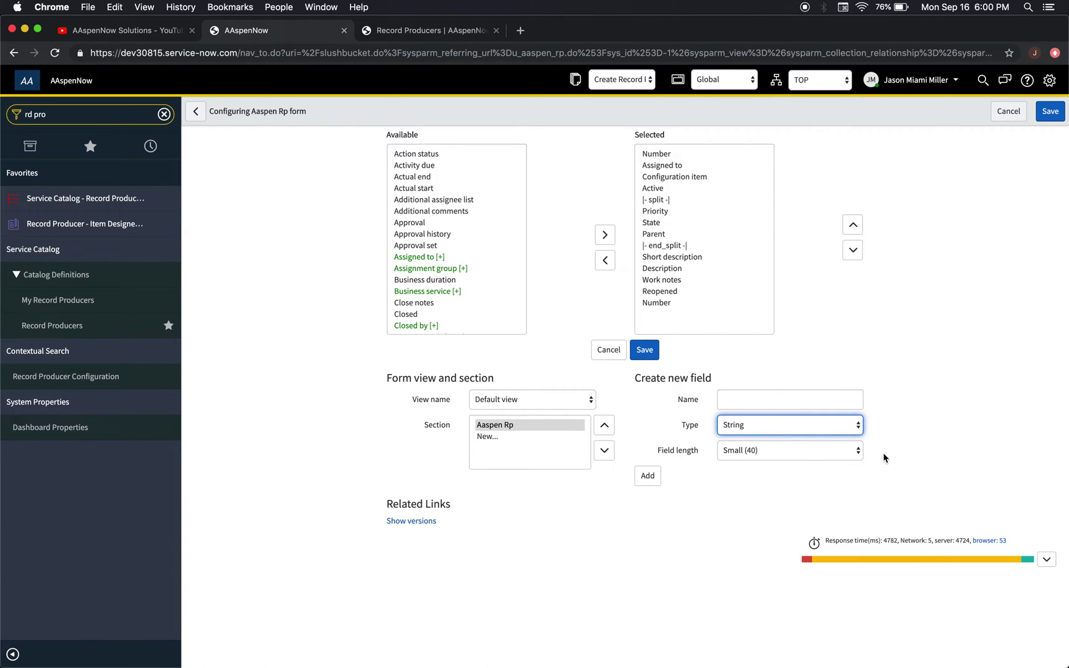
{"action": "left_click", "coordinate": [743, 398]}
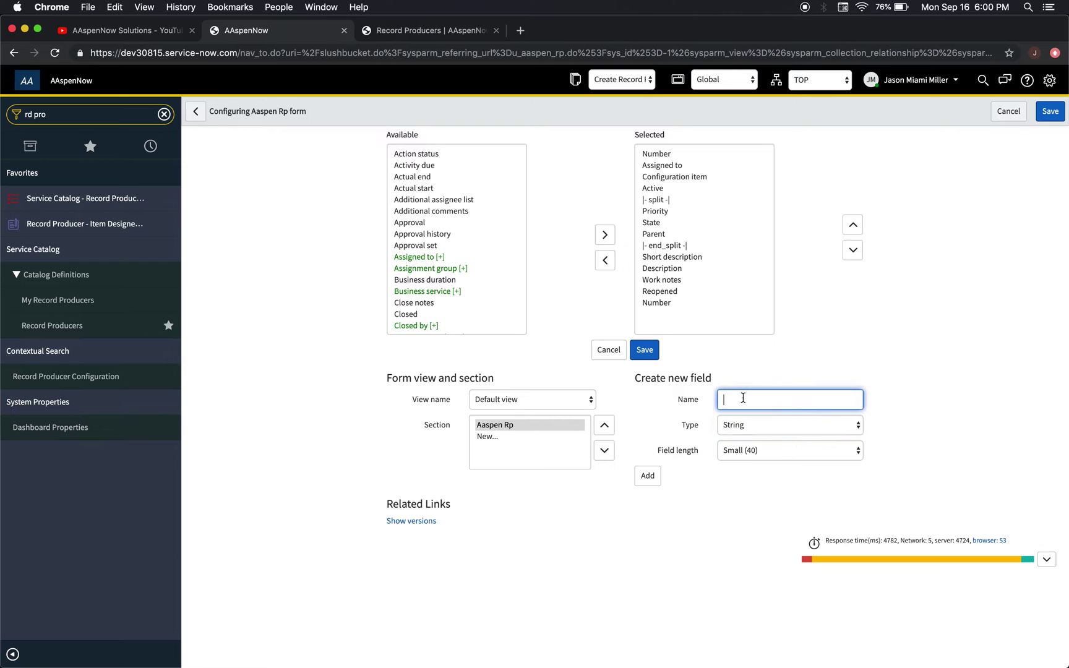
{"action": "left_click", "coordinate": [788, 456]}
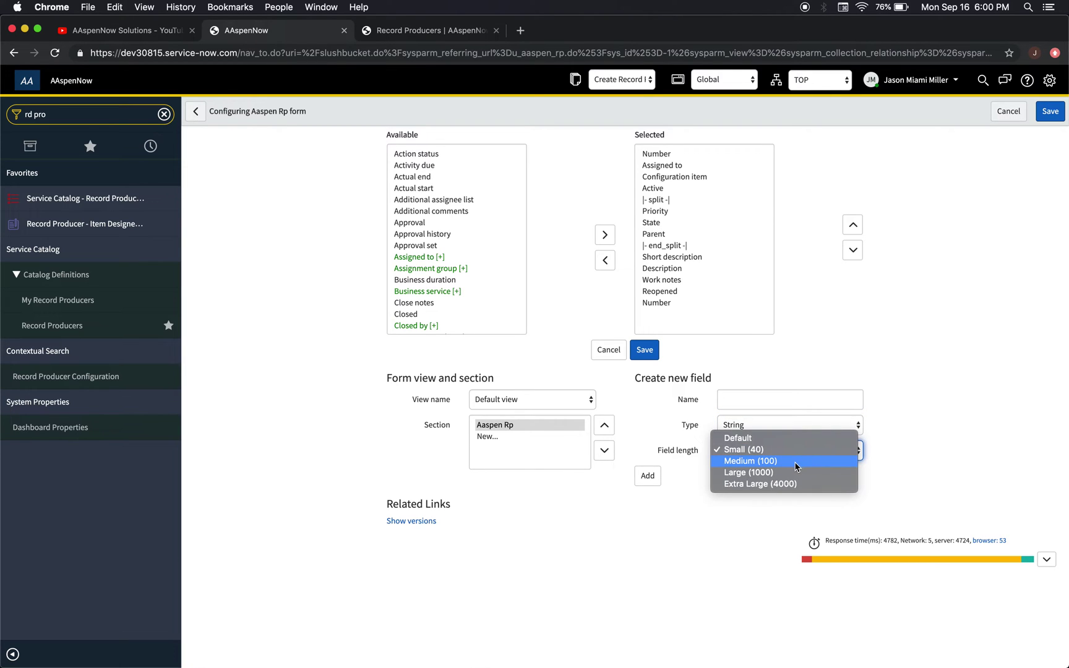
{"action": "left_click", "coordinate": [796, 464]}
{"action": "left_click", "coordinate": [764, 399]}
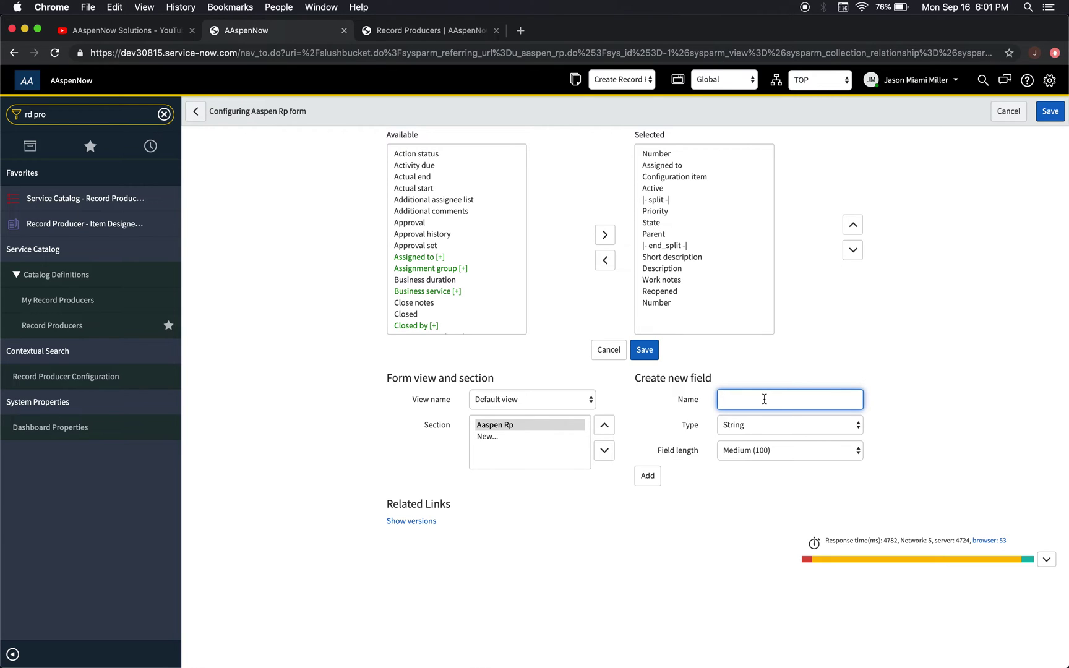
{"action": "type", "text": "Re"}
{"action": "type", "text": "u"}
{"action": "type", "text": "quest Ur"}
{"action": "type", "text": "gency"}
{"action": "left_click", "coordinate": [649, 477]}
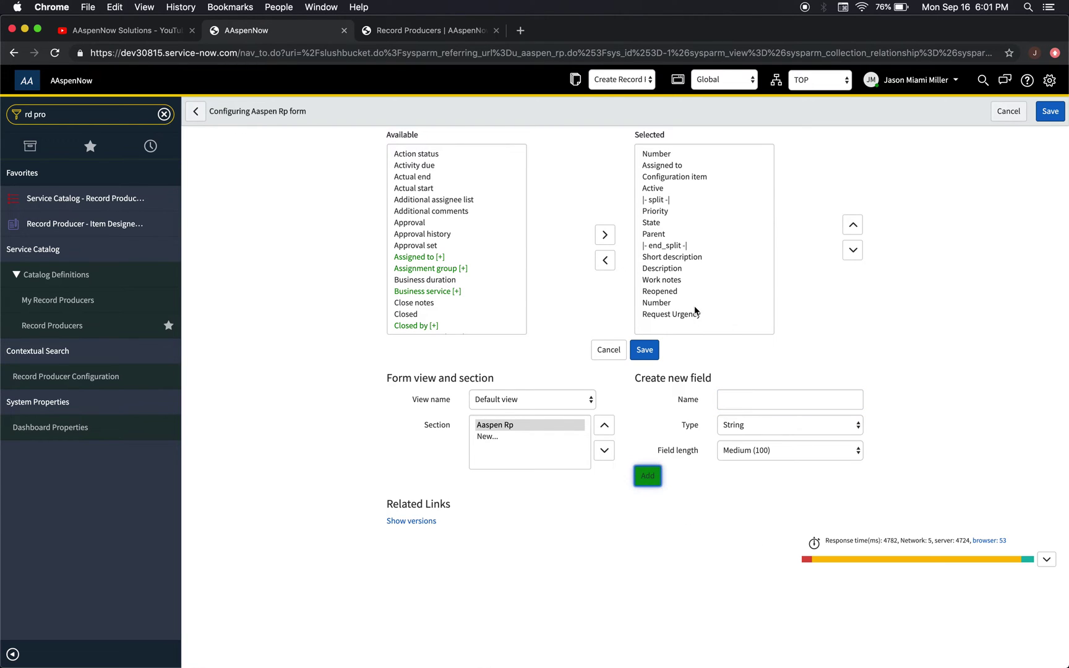
{"action": "left_click", "coordinate": [668, 303]}
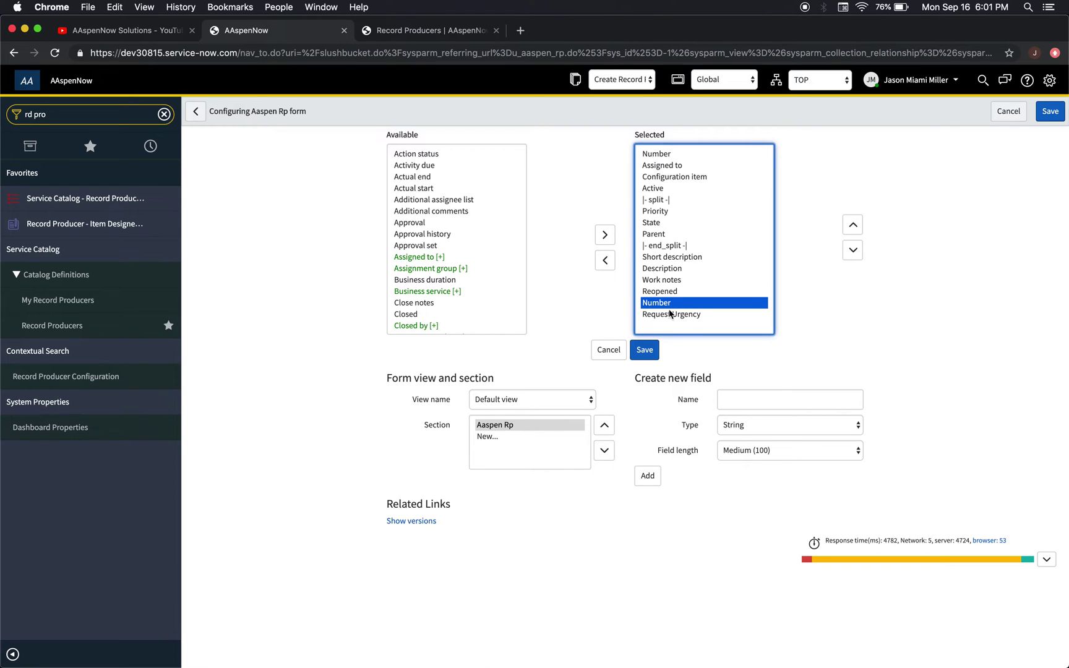
{"action": "left_click", "coordinate": [672, 316]}
{"action": "left_click", "coordinate": [650, 308]}
{"action": "left_click", "coordinate": [679, 316]}
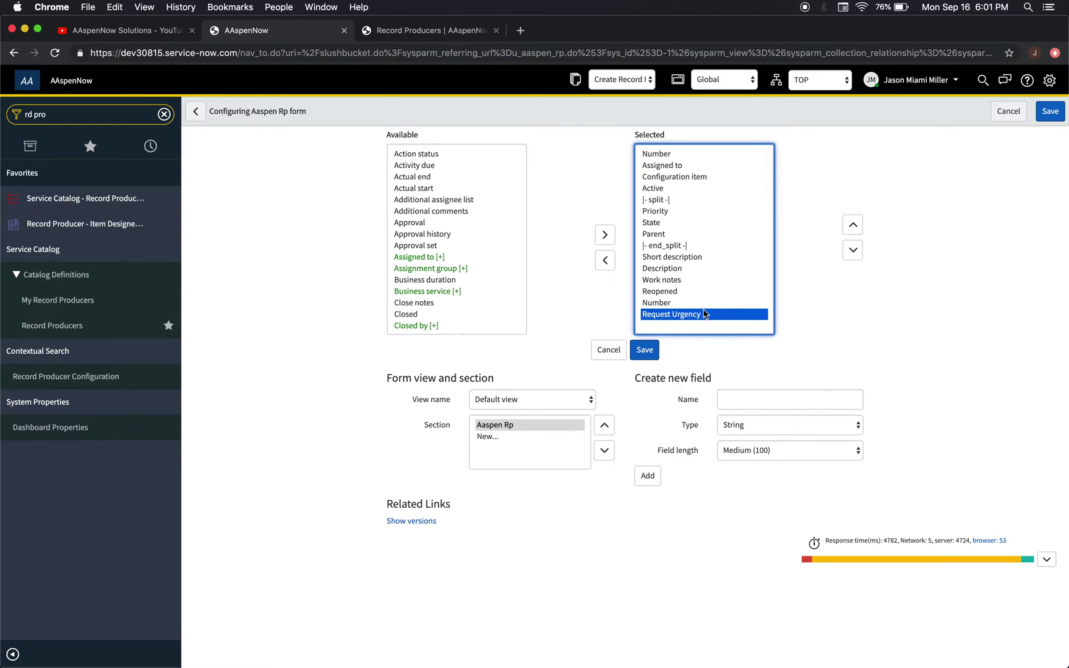
Create a new Reference field named AAspen Requester that points to the User [sys_user] table
{"action": "left_click", "coordinate": [780, 403]}
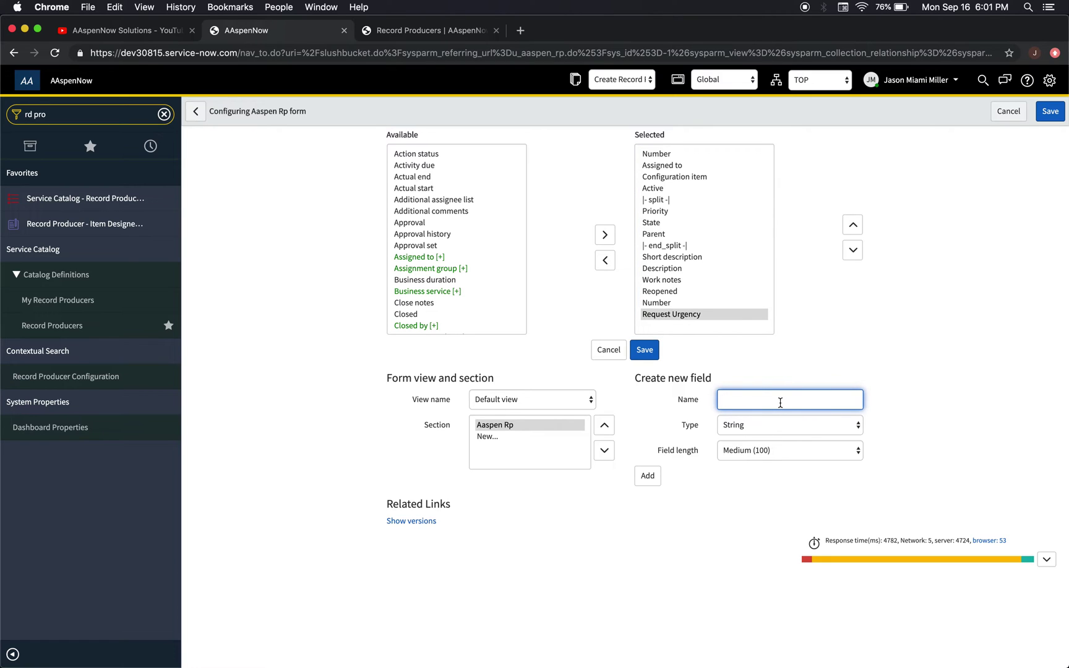
{"action": "left_click", "coordinate": [798, 424]}
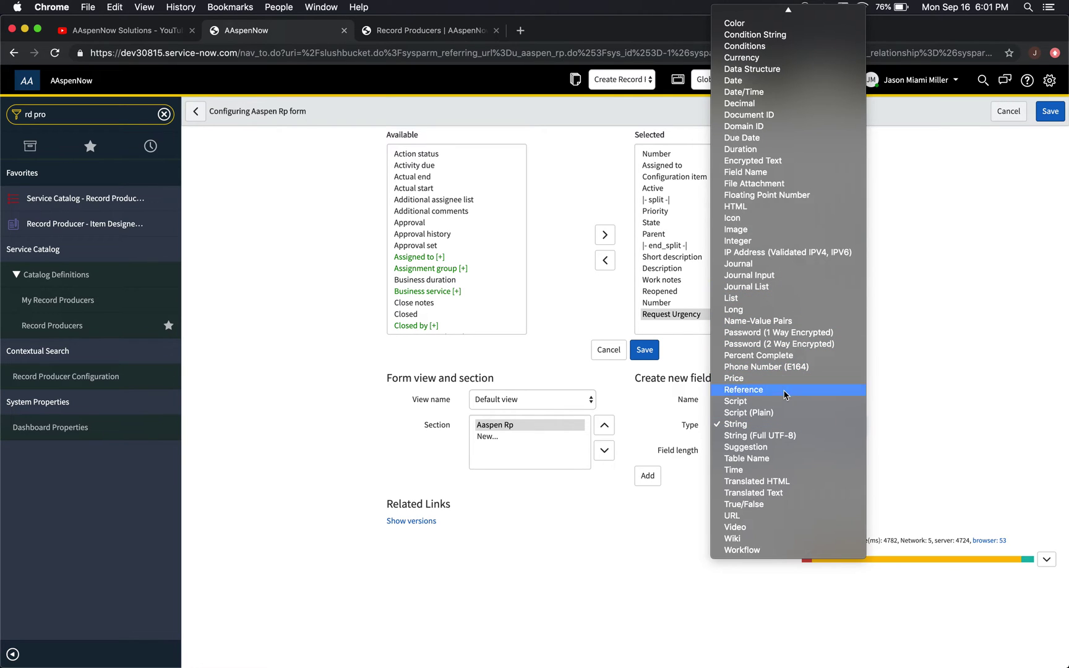
{"action": "left_click", "coordinate": [785, 395]}
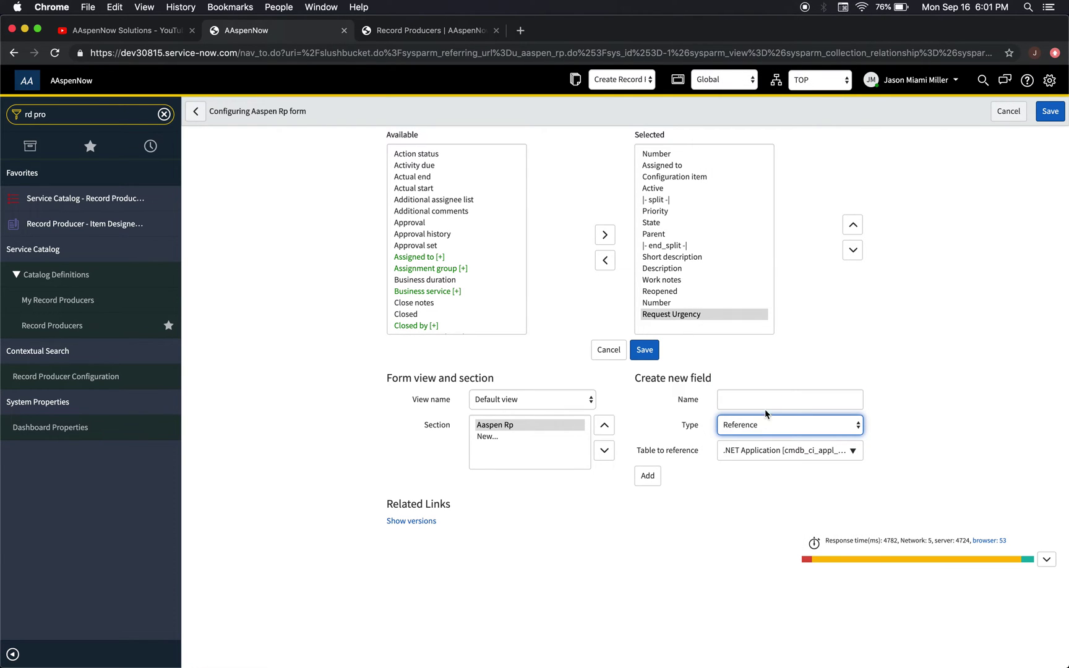
{"action": "left_click", "coordinate": [825, 455]}
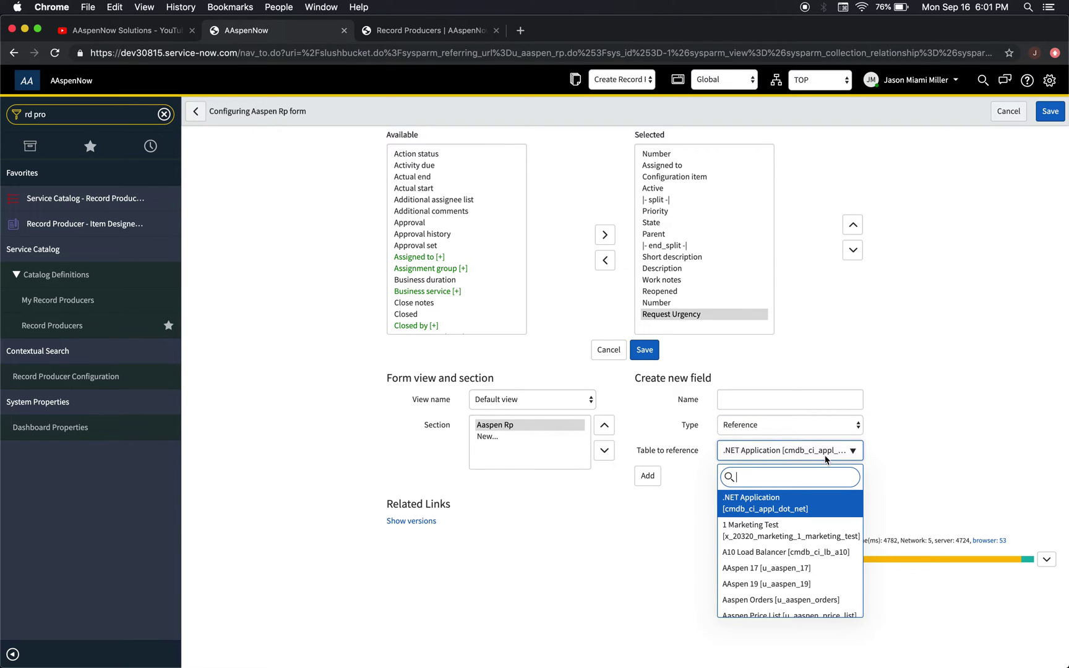
{"action": "type", "text": "sys_user"}
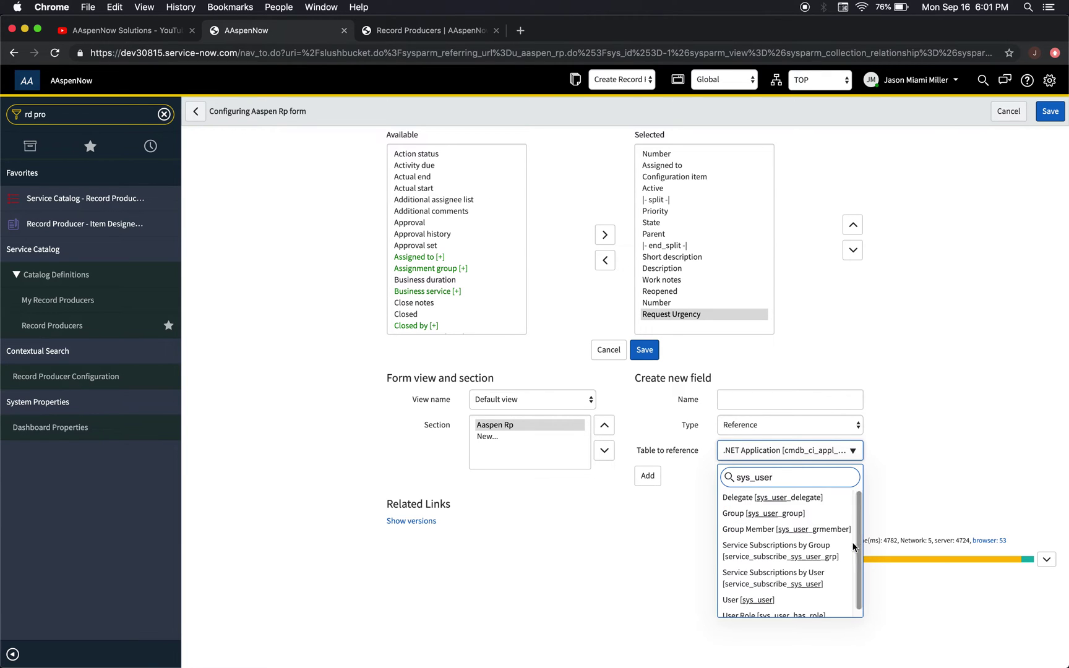
{"action": "scroll", "coordinate": [803, 559], "scroll_direction": "down", "scroll_amount": 1}
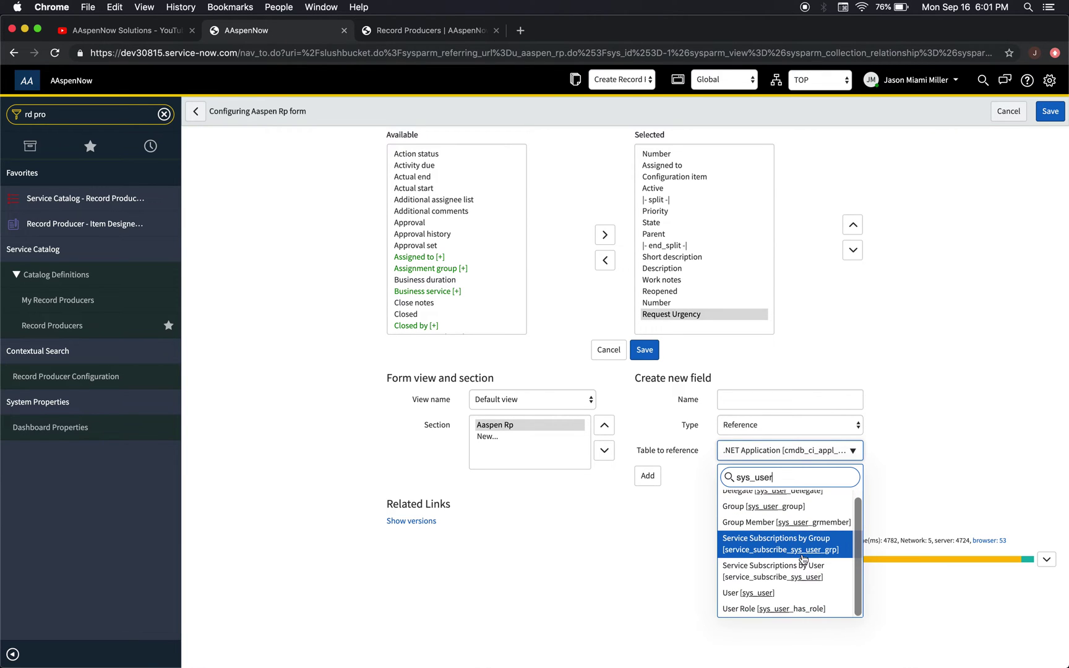
{"action": "left_click", "coordinate": [775, 592]}
{"action": "left_click", "coordinate": [765, 407]}
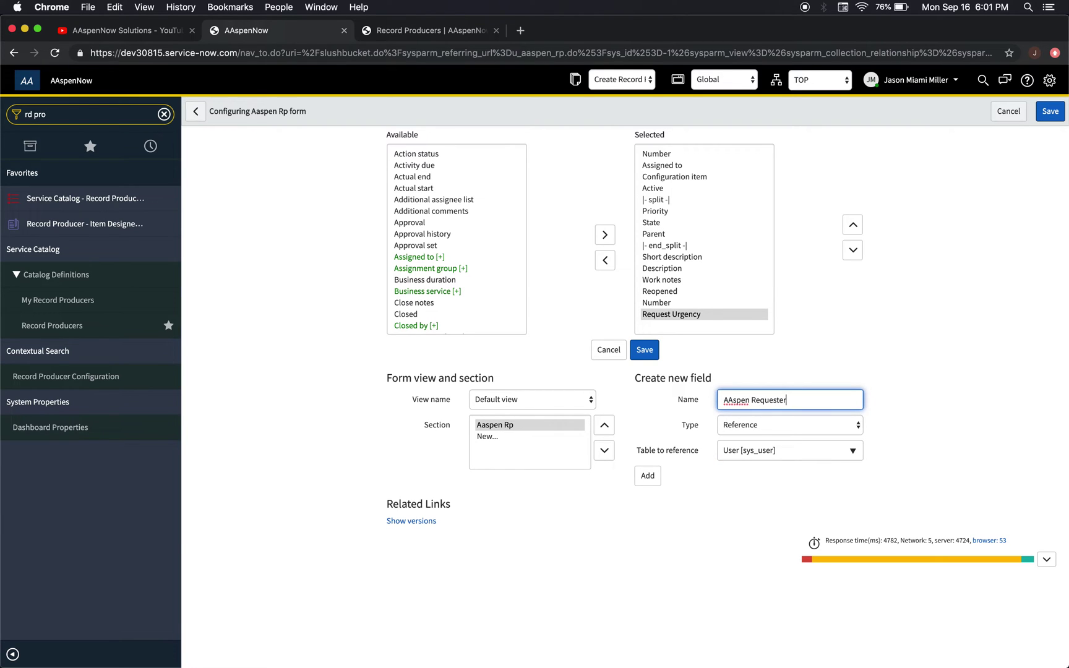
{"action": "left_click", "coordinate": [650, 475]}
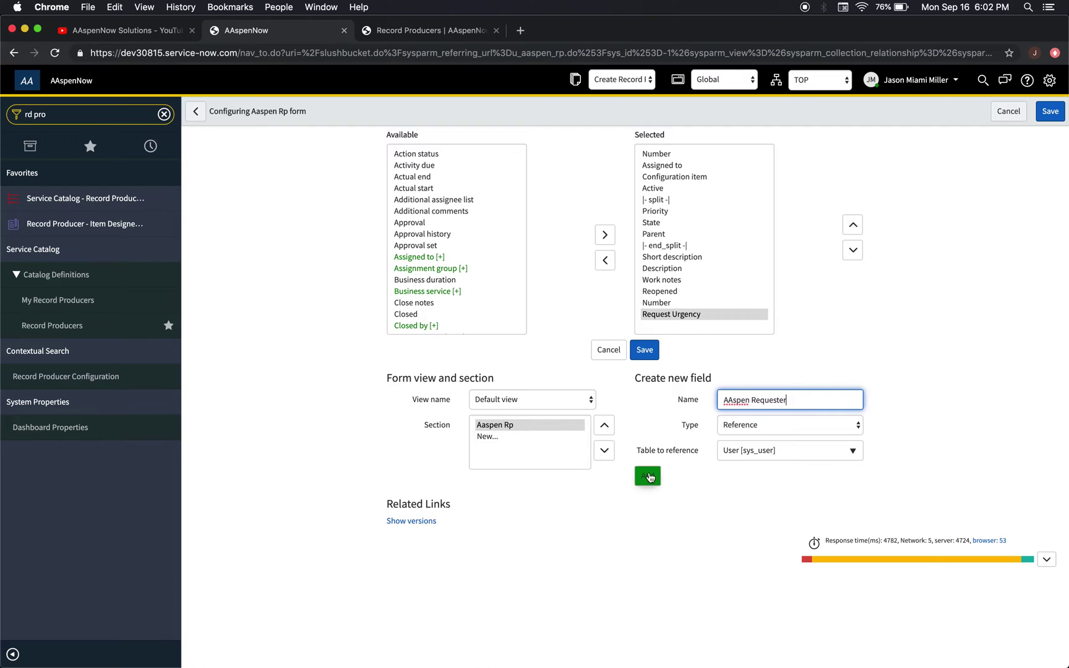
{"action": "left_click", "coordinate": [677, 315]}
{"action": "left_click", "coordinate": [683, 304]}
{"action": "left_click", "coordinate": [697, 316]}
{"action": "left_click", "coordinate": [696, 327]}
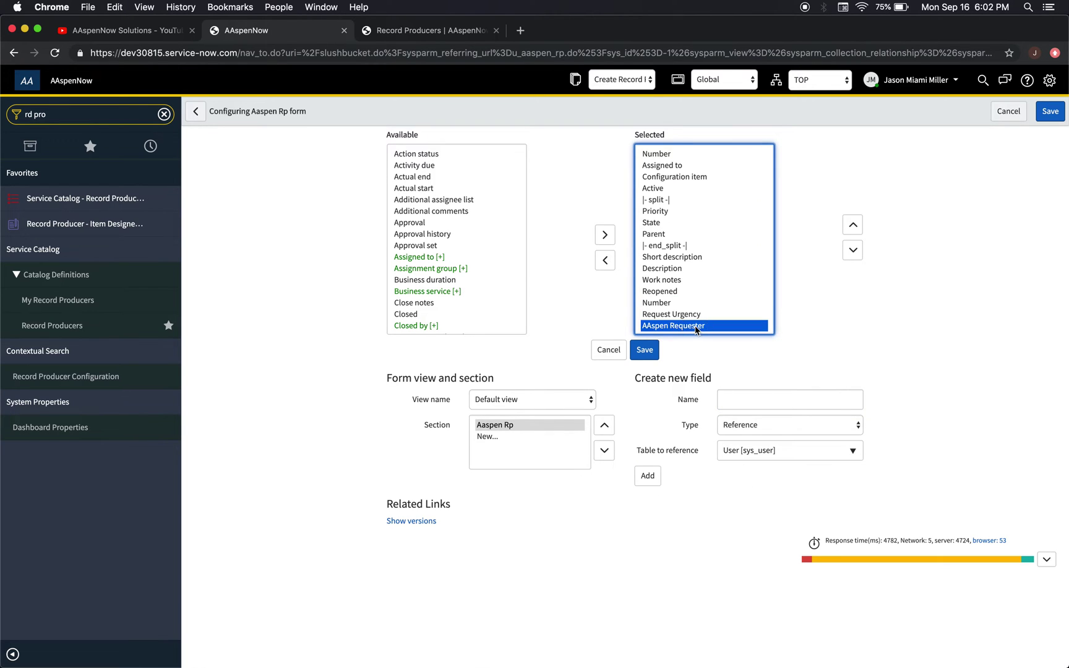
{"action": "left_click", "coordinate": [653, 307]}
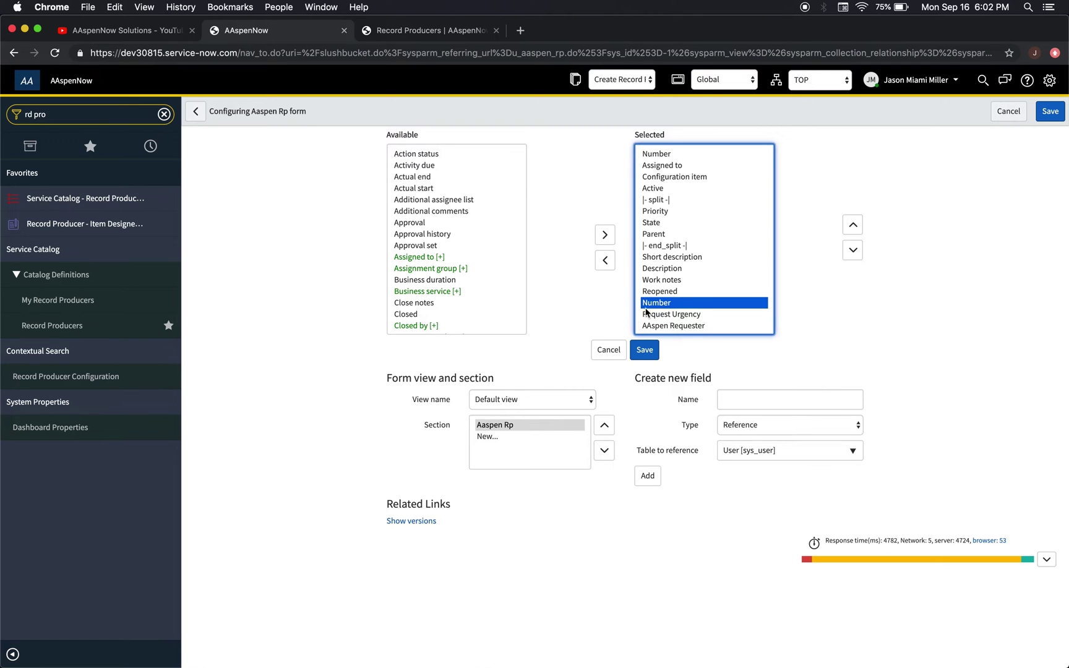
{"action": "left_click", "coordinate": [693, 316]}
{"action": "left_click", "coordinate": [703, 326]}
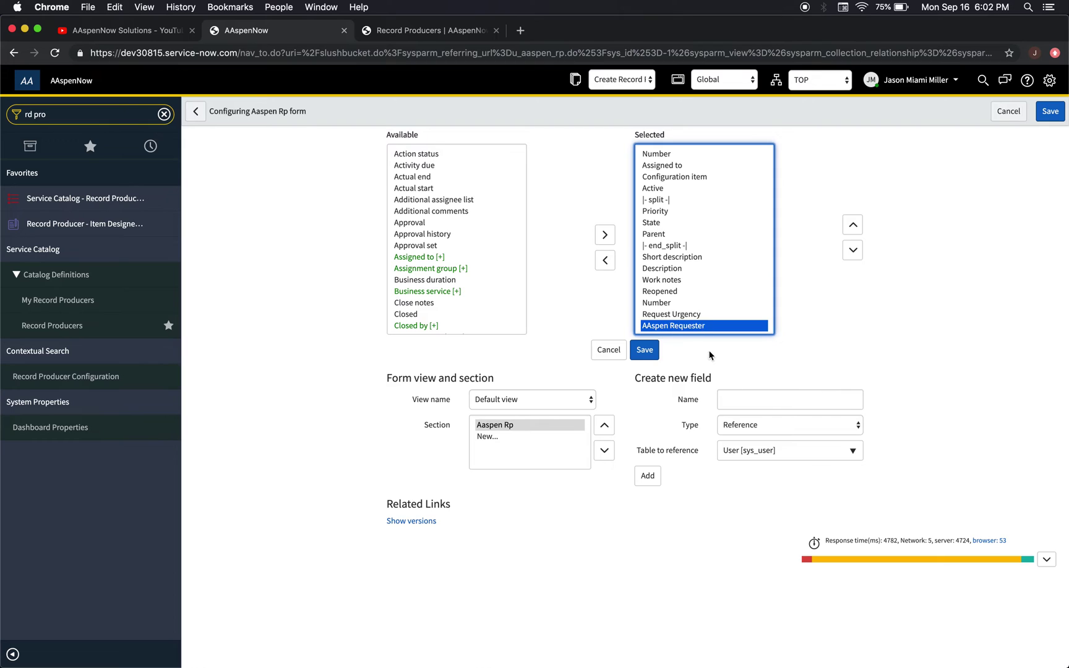
{"action": "left_click", "coordinate": [784, 428]}
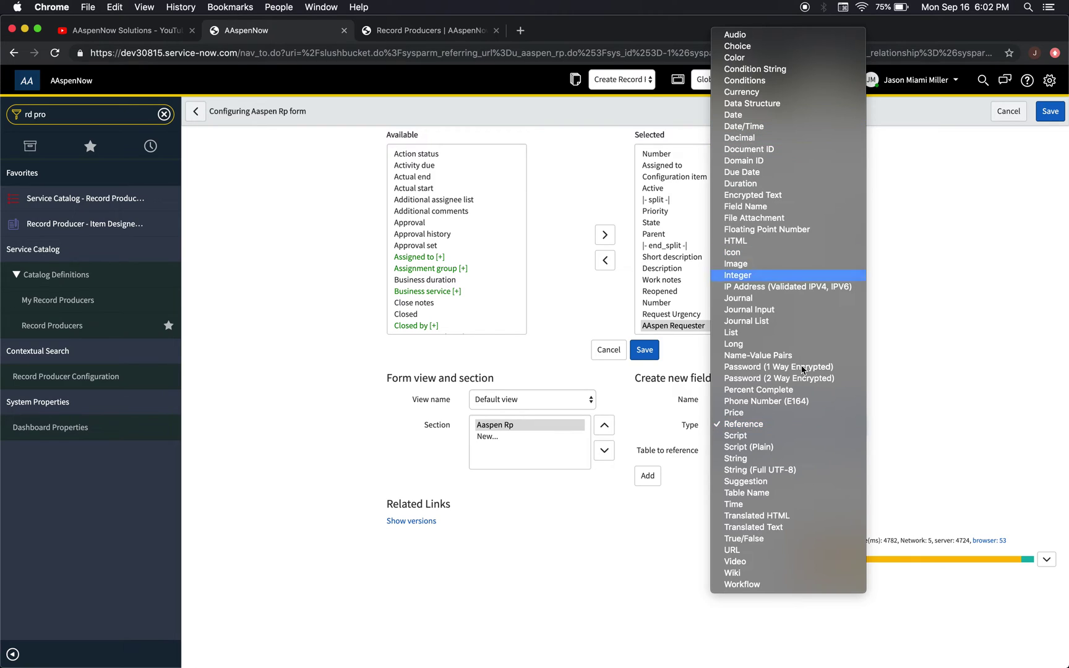
{"action": "left_click", "coordinate": [901, 487]}
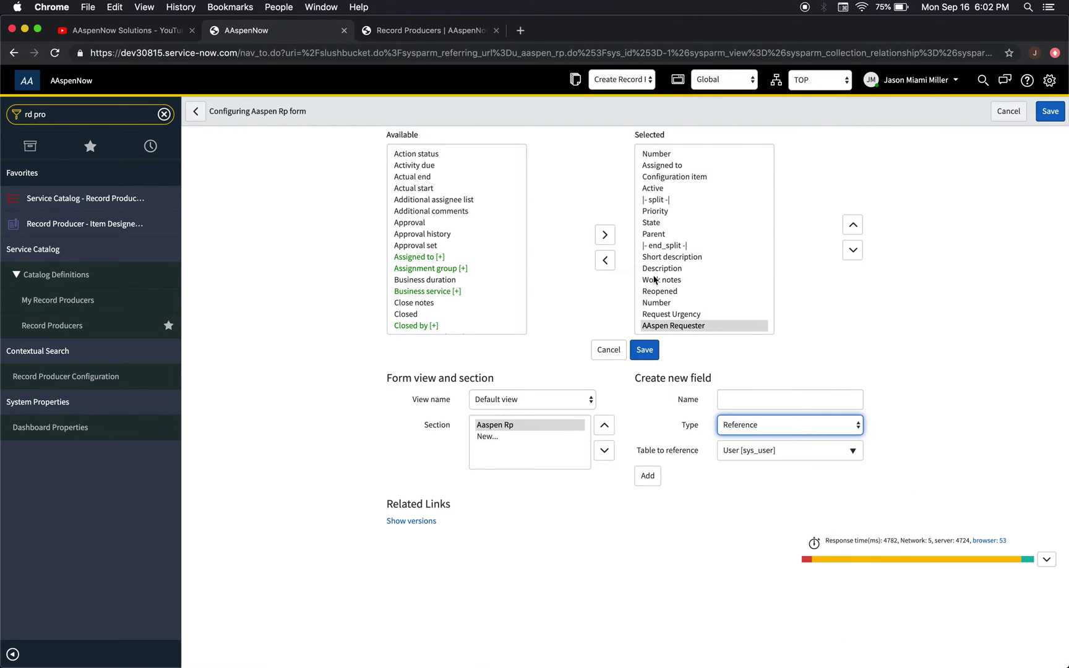
Remove Configuration item from the form's selected fields and add Location directly below Assigned to
{"action": "left_click", "coordinate": [696, 177]}
{"action": "left_click", "coordinate": [606, 260]}
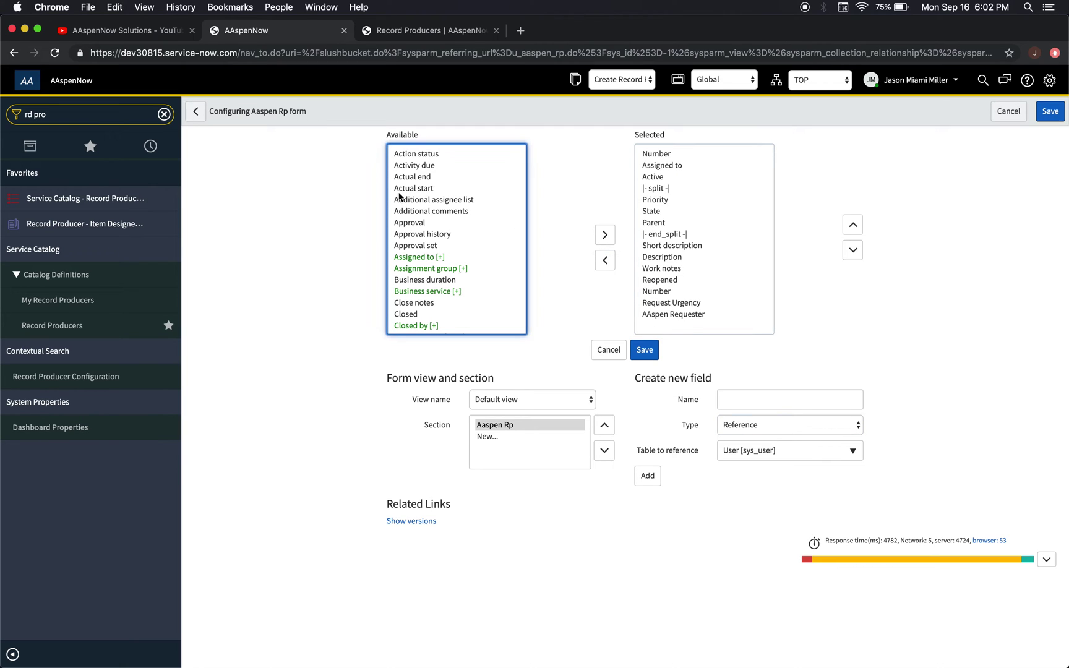
{"action": "left_click", "coordinate": [433, 200]}
{"action": "key", "text": "l"}
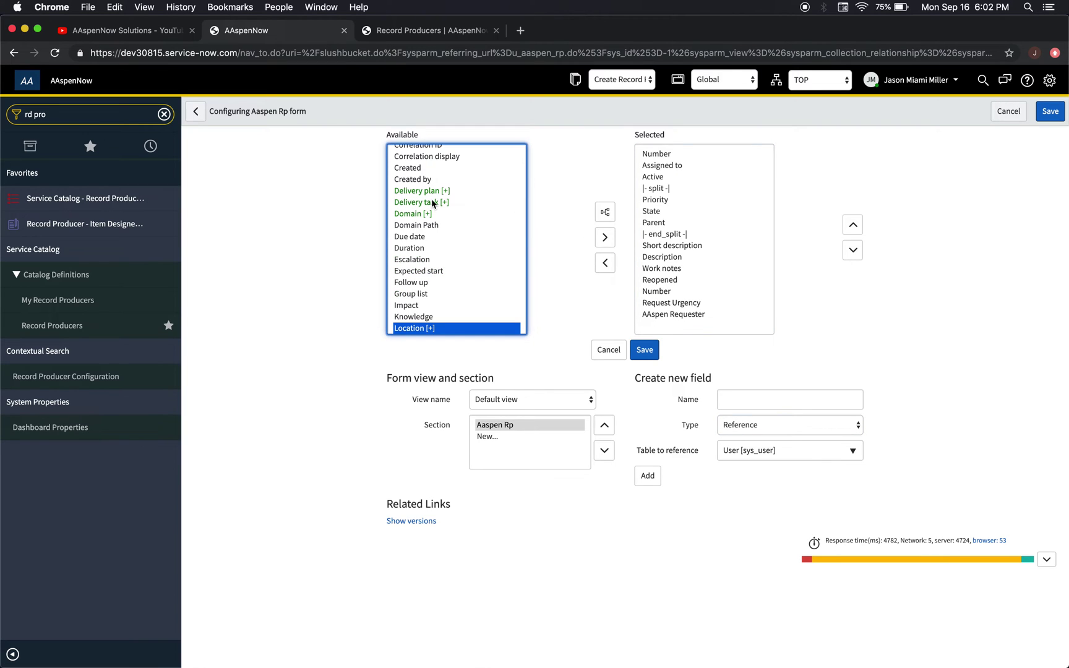
{"action": "left_click", "coordinate": [656, 167]}
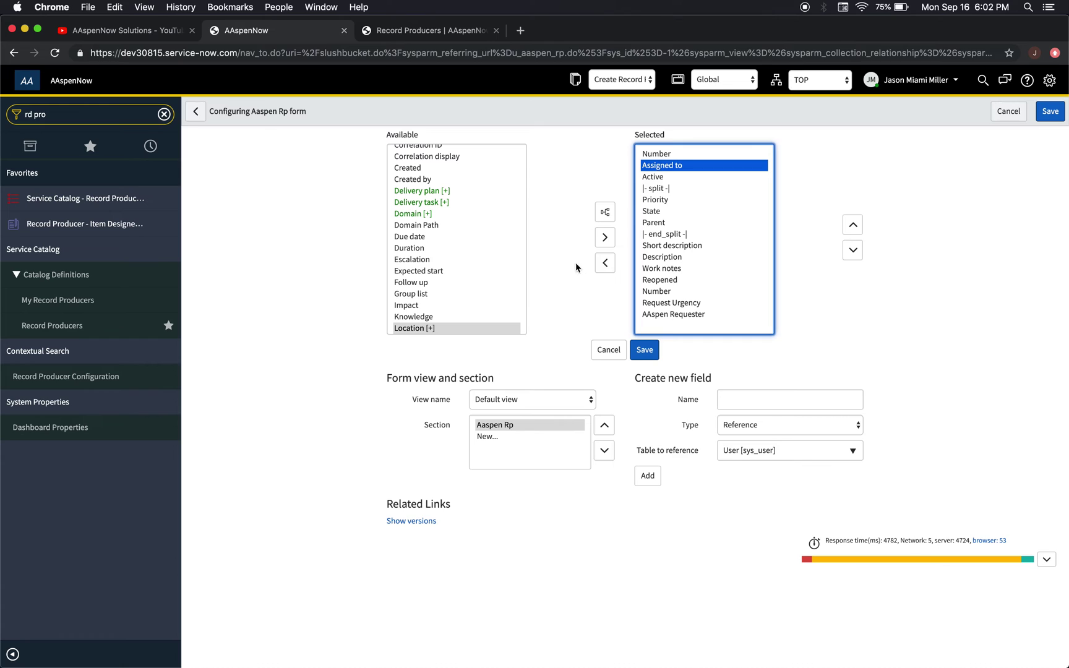
{"action": "left_click", "coordinate": [605, 238]}
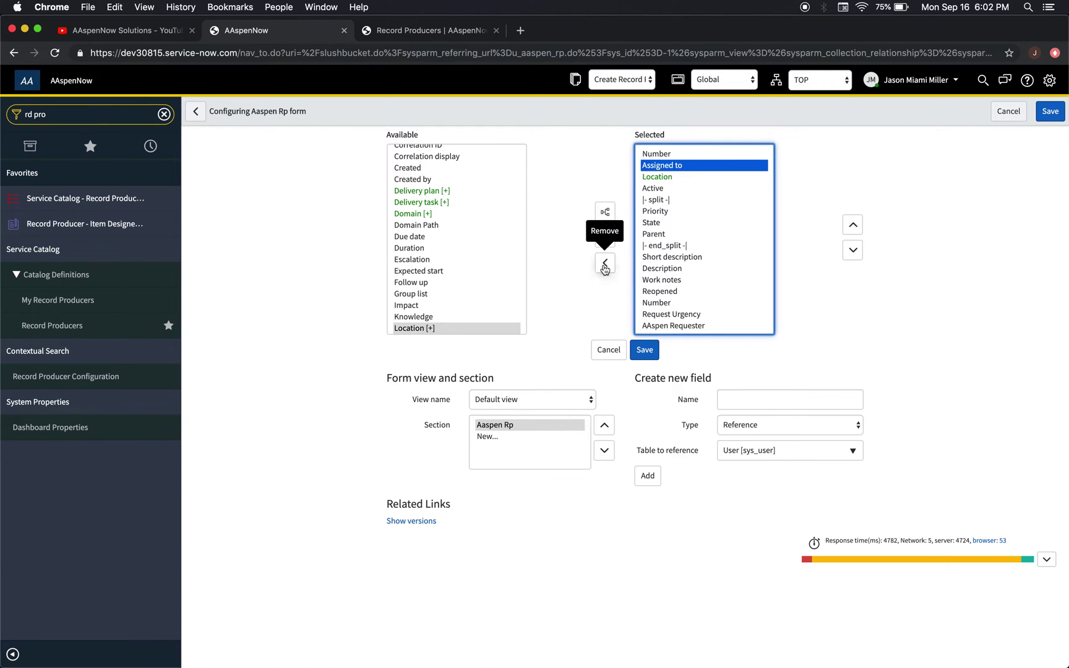
Move Assigned to into the form's second column, directly below the split marker and above Priority
{"action": "left_click", "coordinate": [852, 250]}
{"action": "left_click", "coordinate": [852, 250]}
{"action": "left_click", "coordinate": [852, 250]}
{"action": "left_click", "coordinate": [852, 250]}
{"action": "left_click", "coordinate": [853, 225]}
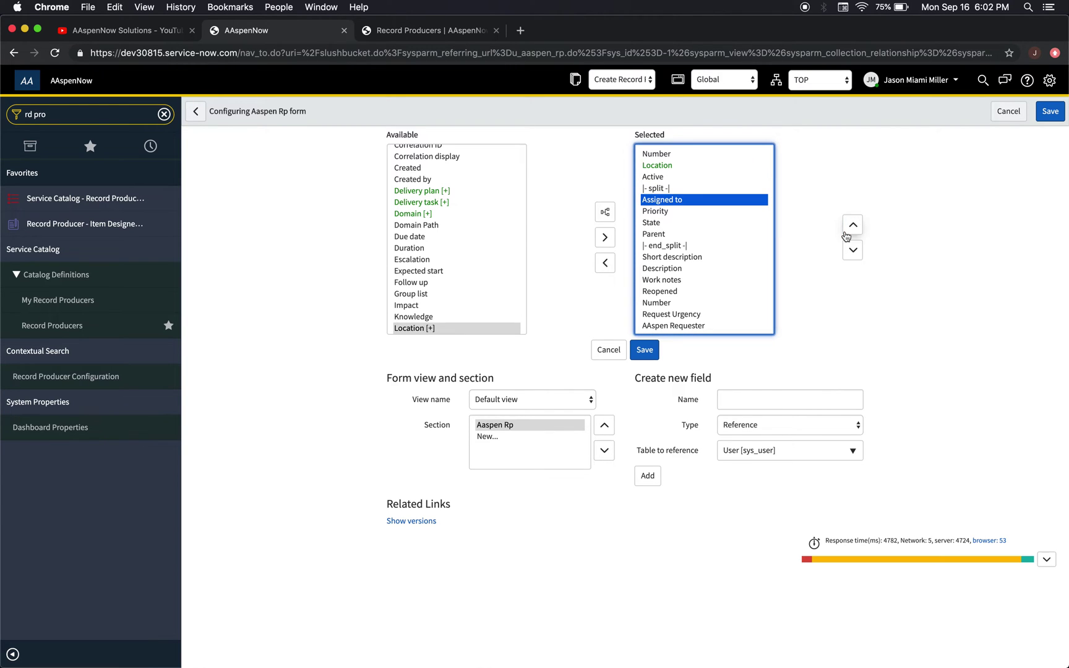
Remove the Priority and Parent fields from the form layout
{"action": "left_click", "coordinate": [654, 212]}
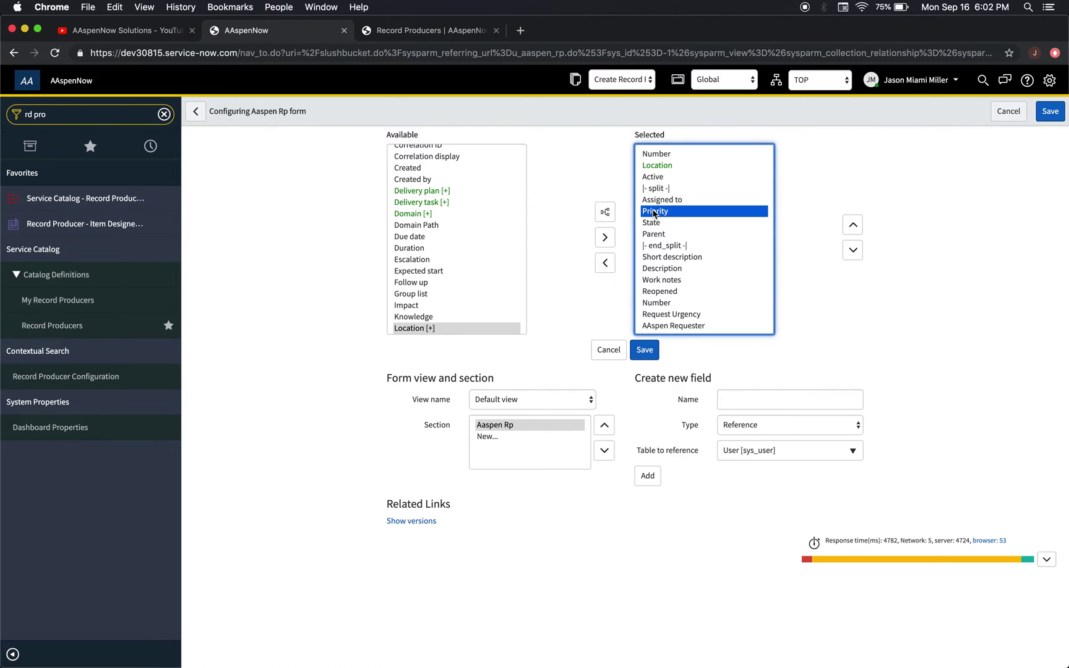
{"action": "left_click", "coordinate": [605, 263]}
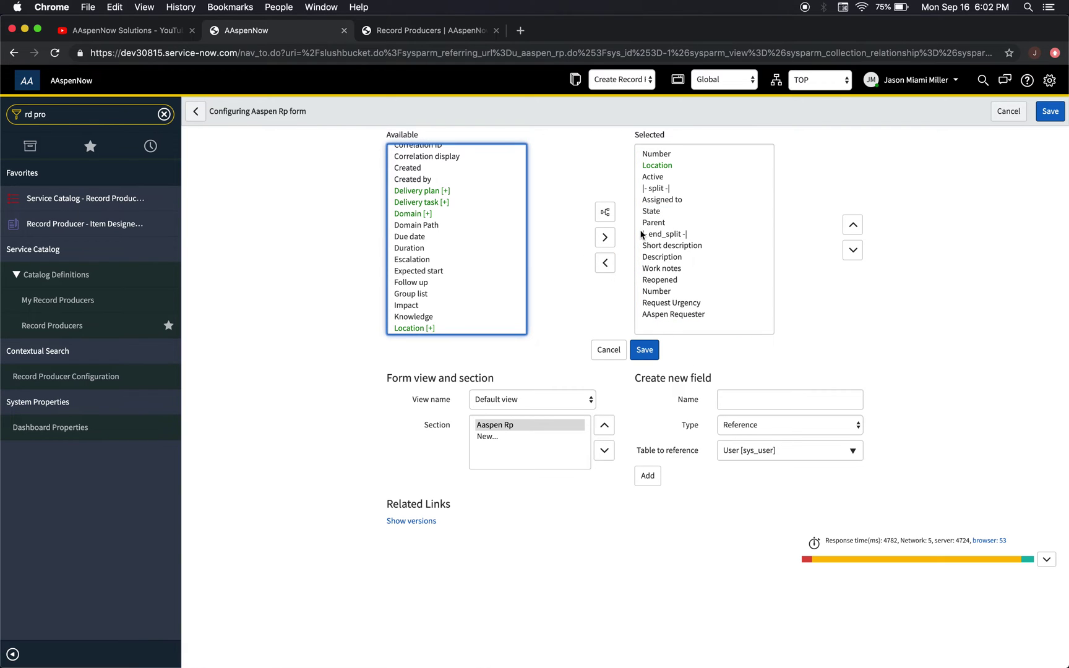
{"action": "left_click", "coordinate": [660, 229]}
{"action": "left_click", "coordinate": [605, 263]}
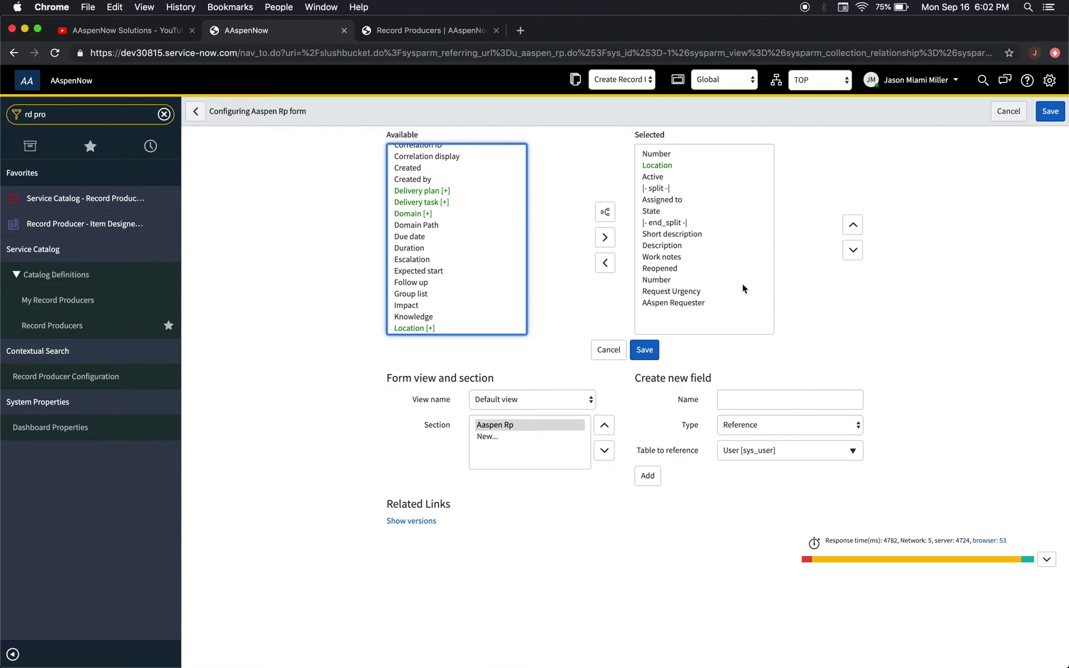
Move the new Number, Request Urgency and AAspen Requester fields together up below State, inside the split section
{"action": "left_click", "coordinate": [674, 280]}
{"action": "key", "text": "shift+Down"}
{"action": "key", "text": "shift+Down"}
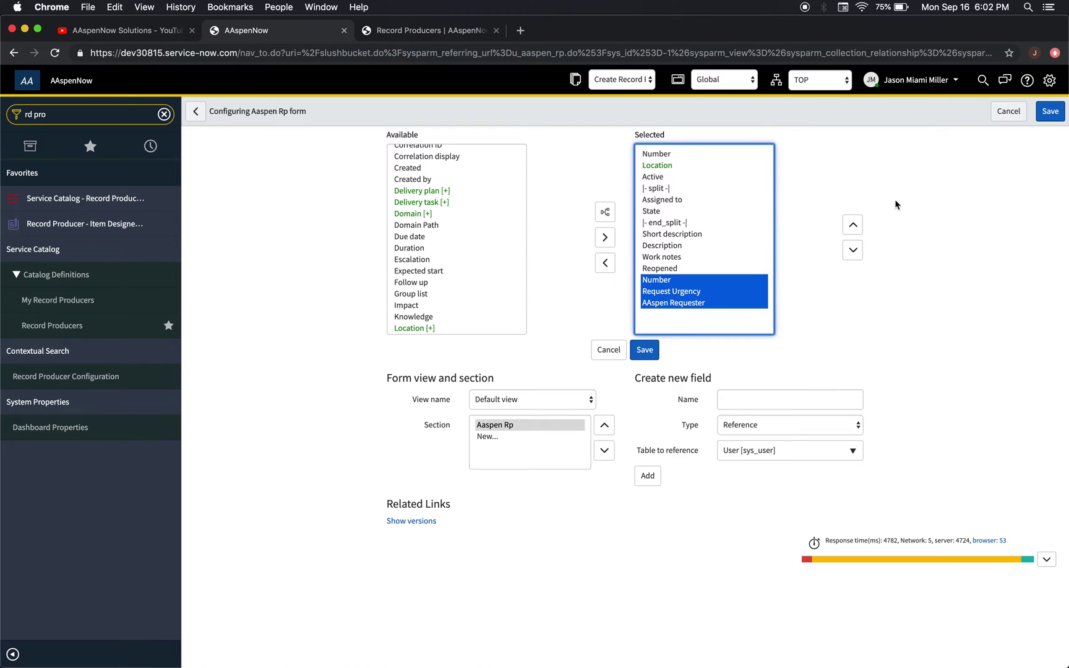
{"action": "left_click", "coordinate": [852, 227]}
{"action": "left_click", "coordinate": [852, 227]}
{"action": "left_click", "coordinate": [852, 227]}
{"action": "left_click", "coordinate": [852, 227]}
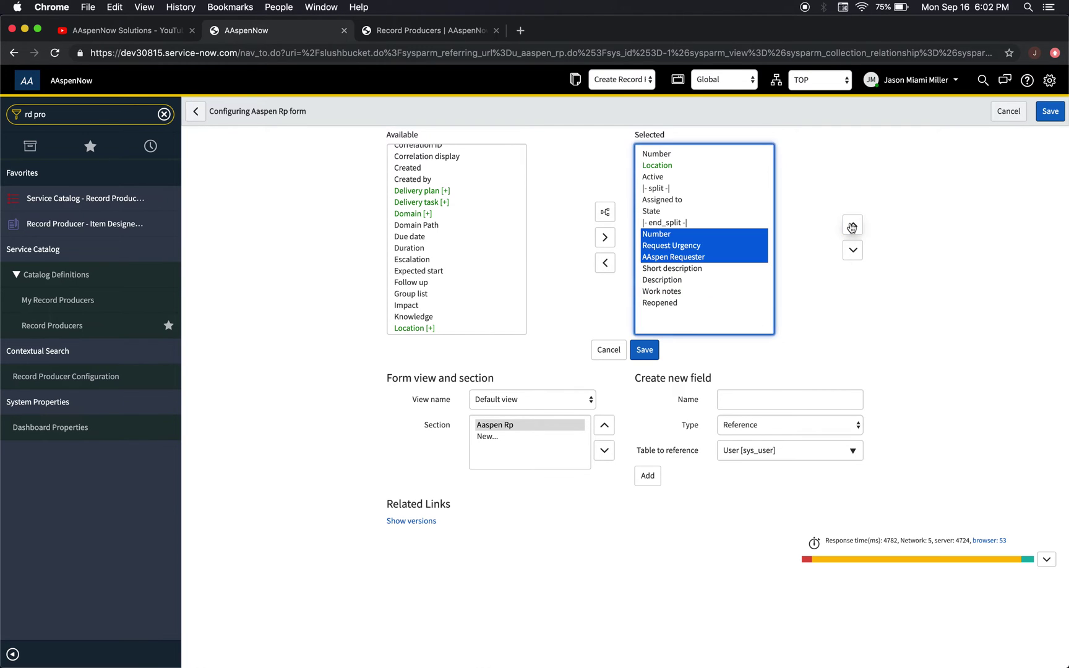
{"action": "left_click", "coordinate": [852, 227]}
Move AAspen Requester up to the form's first column, between the first Number field and Location
{"action": "left_click", "coordinate": [706, 246]}
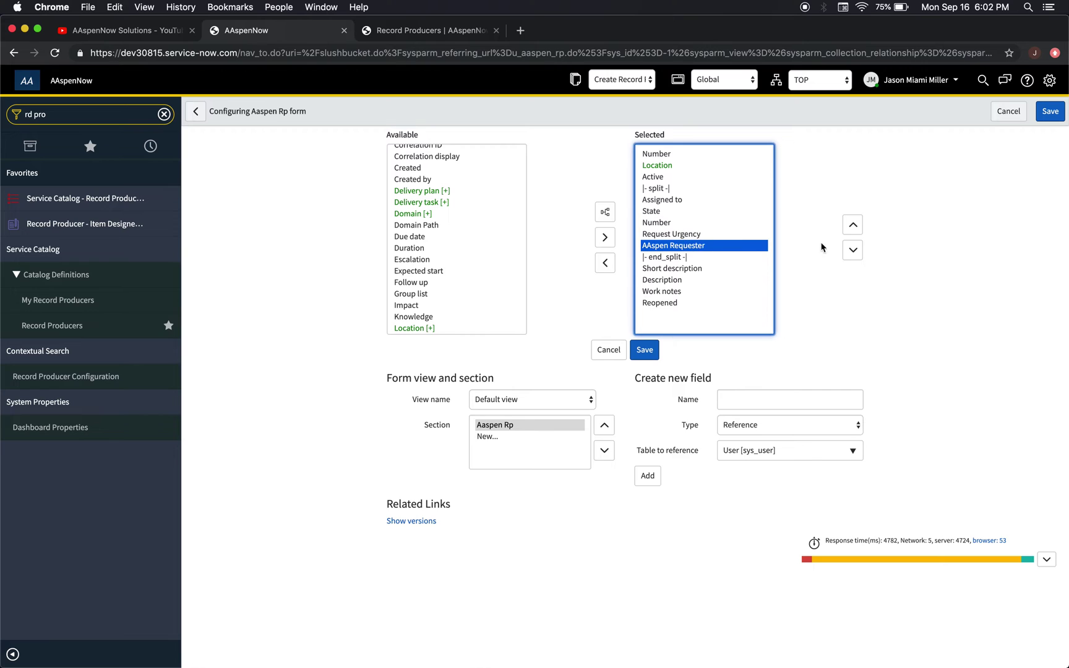
{"action": "left_click", "coordinate": [854, 227]}
{"action": "left_click", "coordinate": [854, 226]}
{"action": "left_click", "coordinate": [853, 226]}
{"action": "left_click", "coordinate": [853, 226]}
{"action": "left_click", "coordinate": [854, 227]}
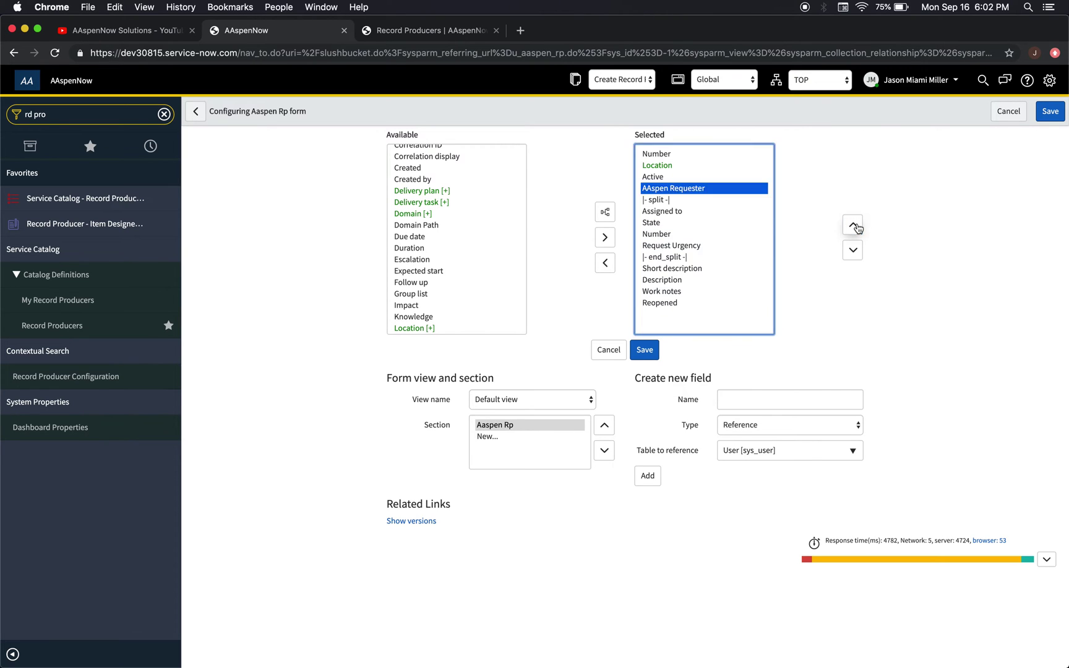
{"action": "left_click", "coordinate": [853, 226]}
{"action": "left_click", "coordinate": [854, 227]}
Remove the Reopened field from the form layout
{"action": "left_click", "coordinate": [667, 177]}
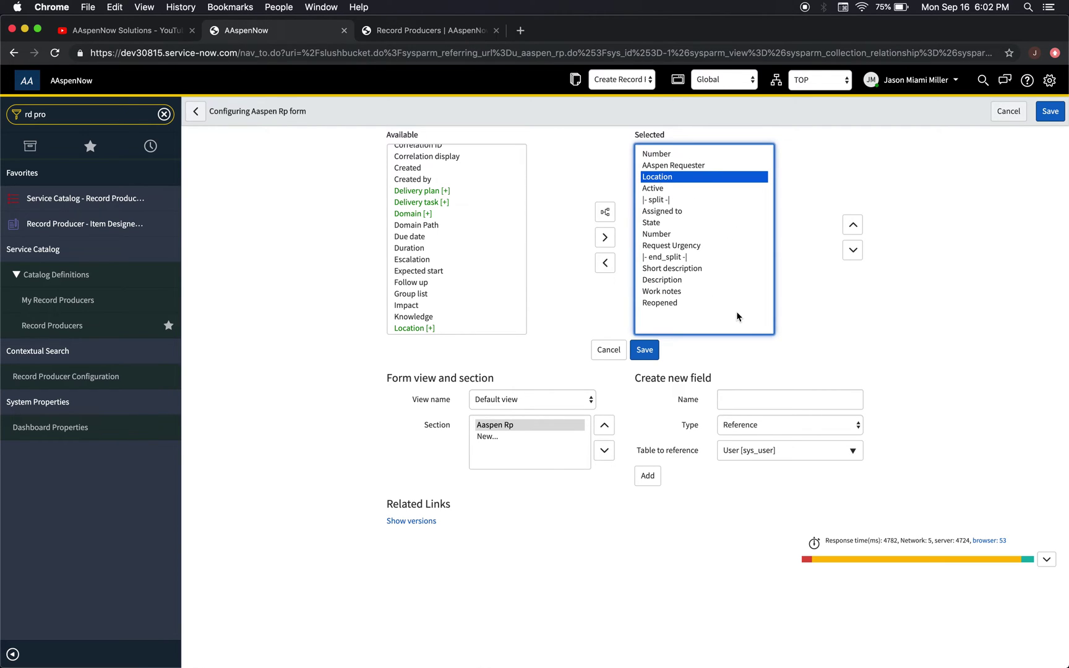
{"action": "left_click", "coordinate": [672, 303]}
{"action": "left_click", "coordinate": [605, 263]}
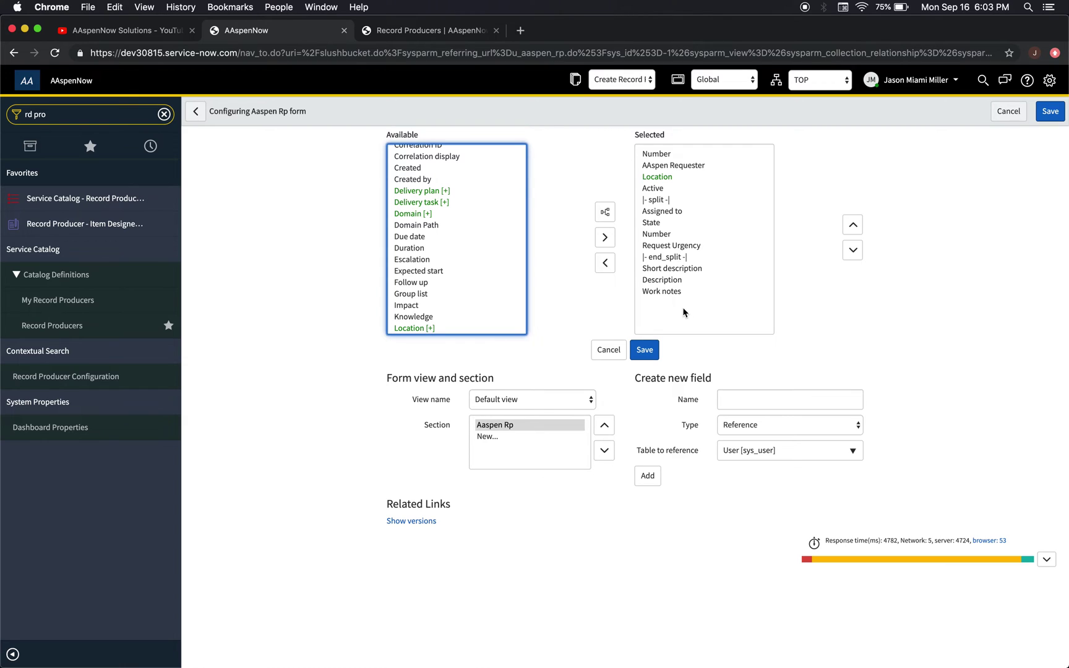
Add the Additional comments and Comments and Work notes fields to the end of the form layout
{"action": "scroll", "coordinate": [463, 236], "scroll_direction": "up", "scroll_amount": 5}
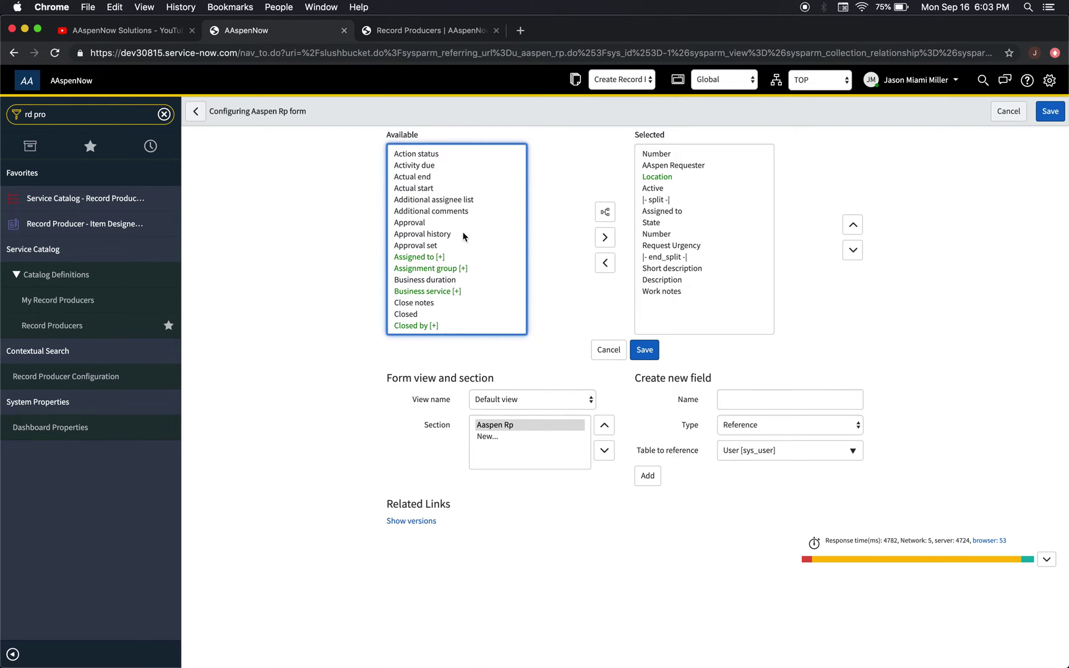
{"action": "left_click", "coordinate": [455, 212]}
{"action": "left_click", "coordinate": [607, 238]}
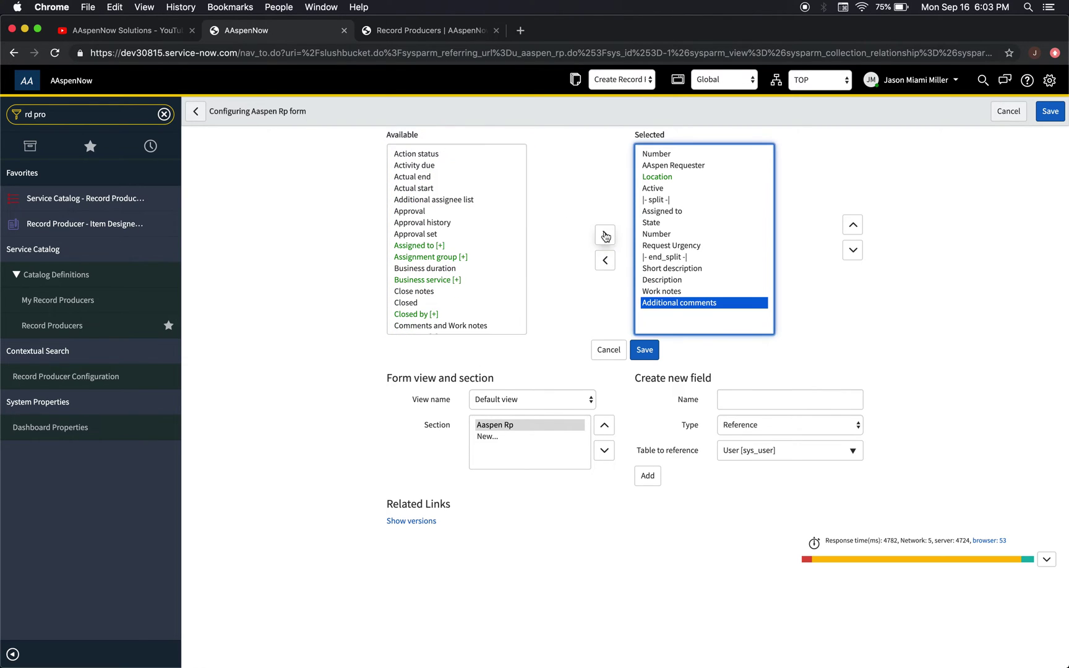
{"action": "scroll", "coordinate": [467, 278], "scroll_direction": "down", "scroll_amount": 5}
{"action": "scroll", "coordinate": [467, 279], "scroll_direction": "down", "scroll_amount": 1}
{"action": "left_click", "coordinate": [483, 179]}
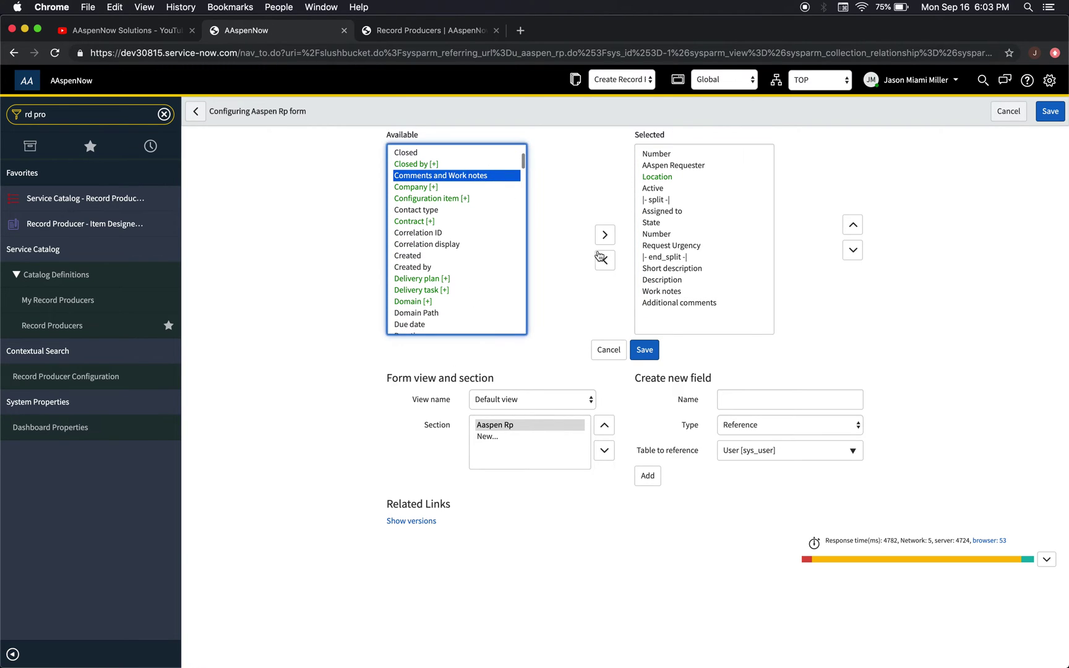
{"action": "left_click", "coordinate": [605, 235]}
Add the Work notes list field at the end of the form layout and save the form section
{"action": "scroll", "coordinate": [504, 271], "scroll_direction": "down", "scroll_amount": 5}
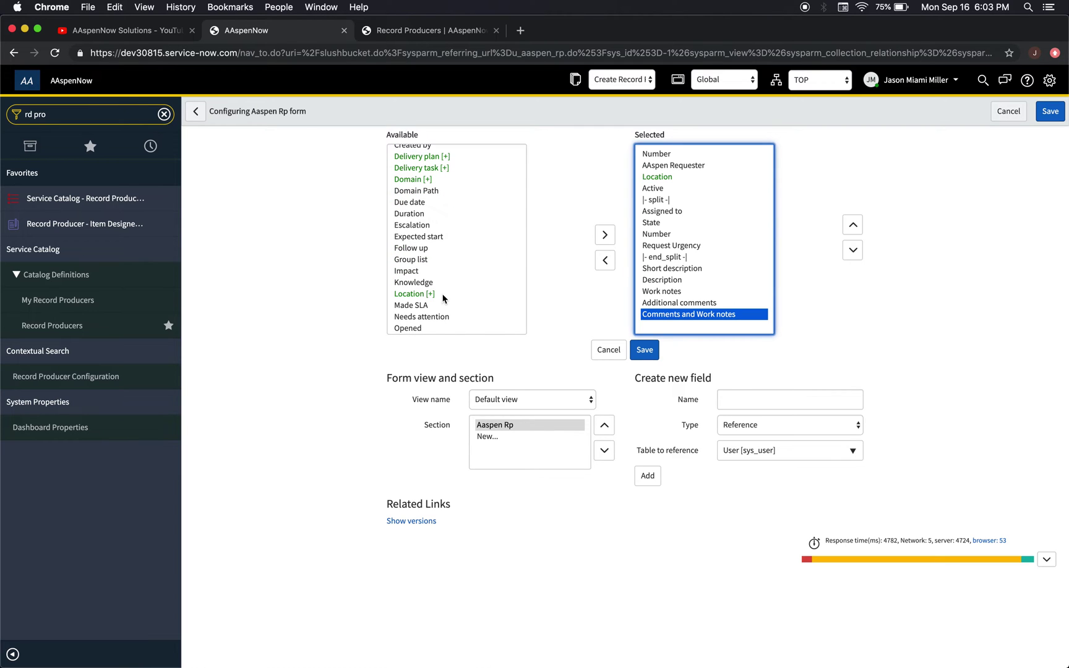
{"action": "scroll", "coordinate": [485, 313], "scroll_direction": "down", "scroll_amount": 15}
{"action": "scroll", "coordinate": [484, 312], "scroll_direction": "down", "scroll_amount": 2}
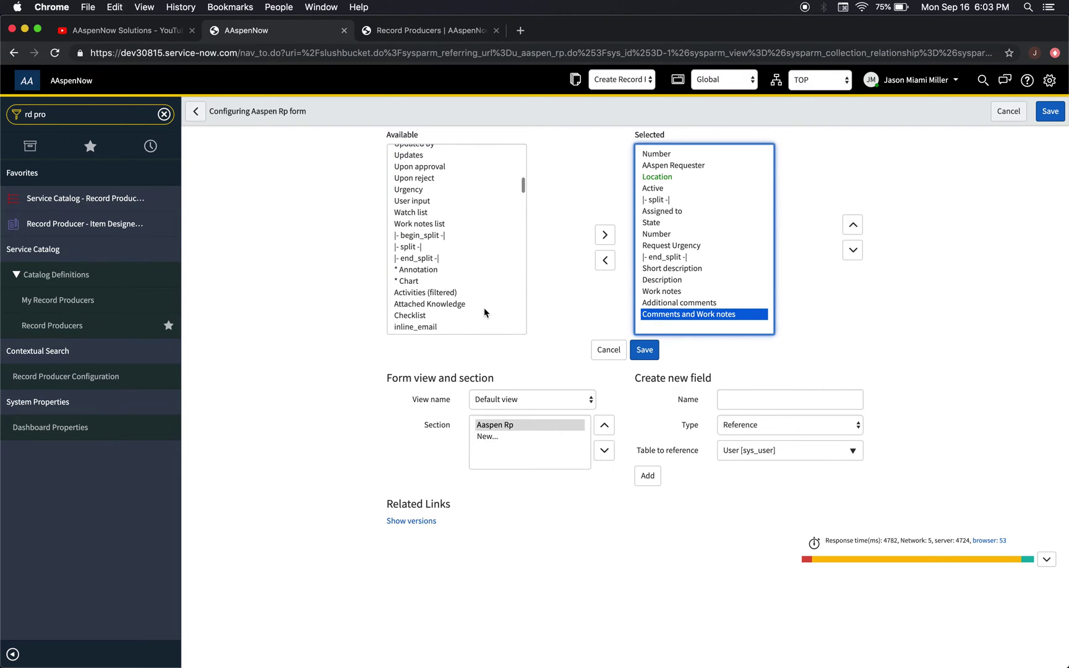
{"action": "left_click", "coordinate": [421, 222]}
{"action": "left_click", "coordinate": [605, 236]}
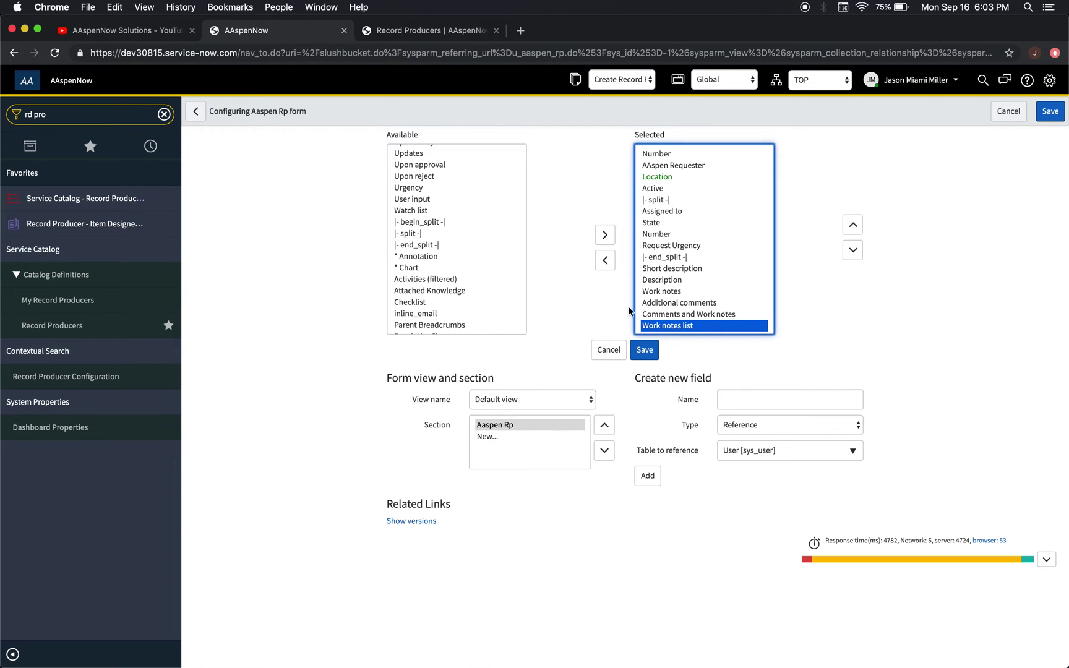
{"action": "left_click", "coordinate": [645, 354]}
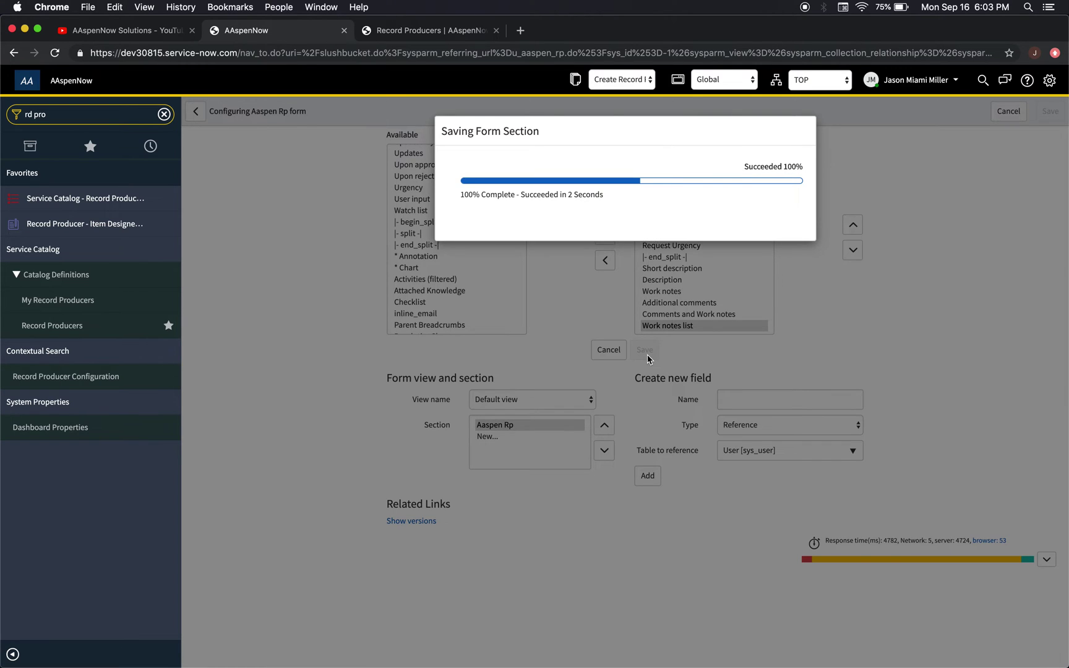
{"action": "left_click", "coordinate": [785, 232]}
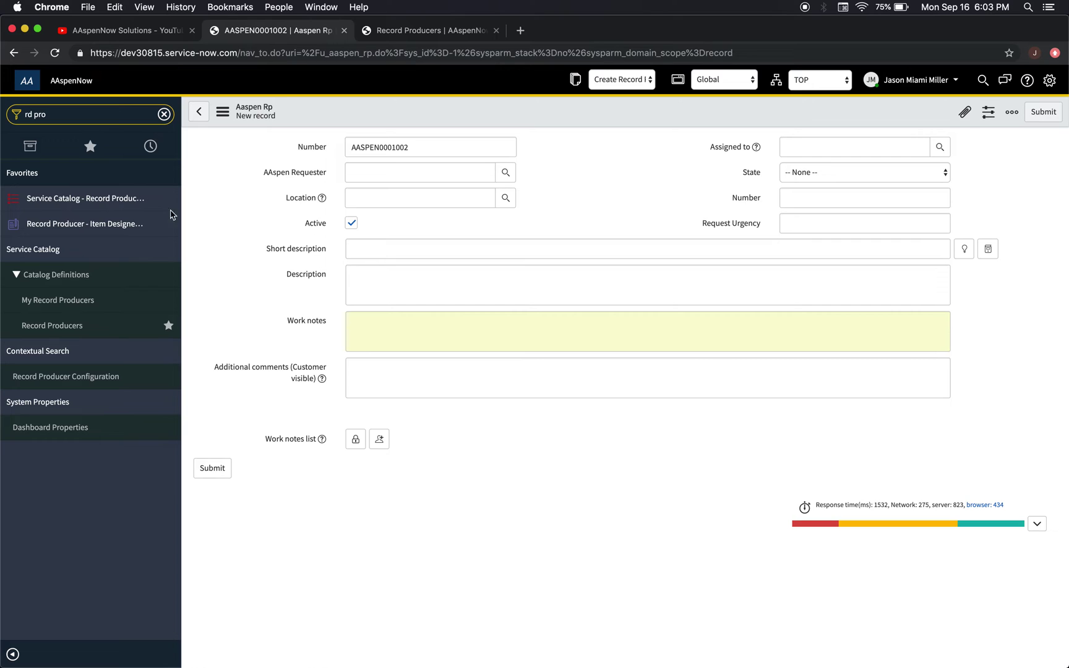
Reopen the u_aaspen_rp table record from the history and sort its columns by Created, newest first
{"action": "left_click", "coordinate": [162, 140]}
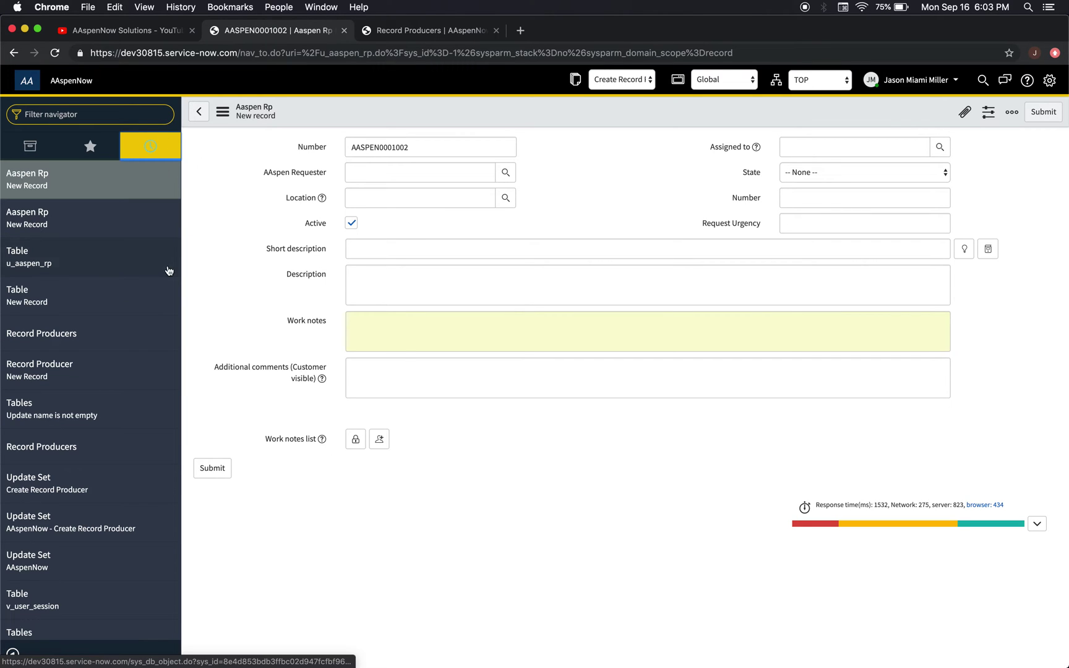
{"action": "left_click", "coordinate": [84, 260]}
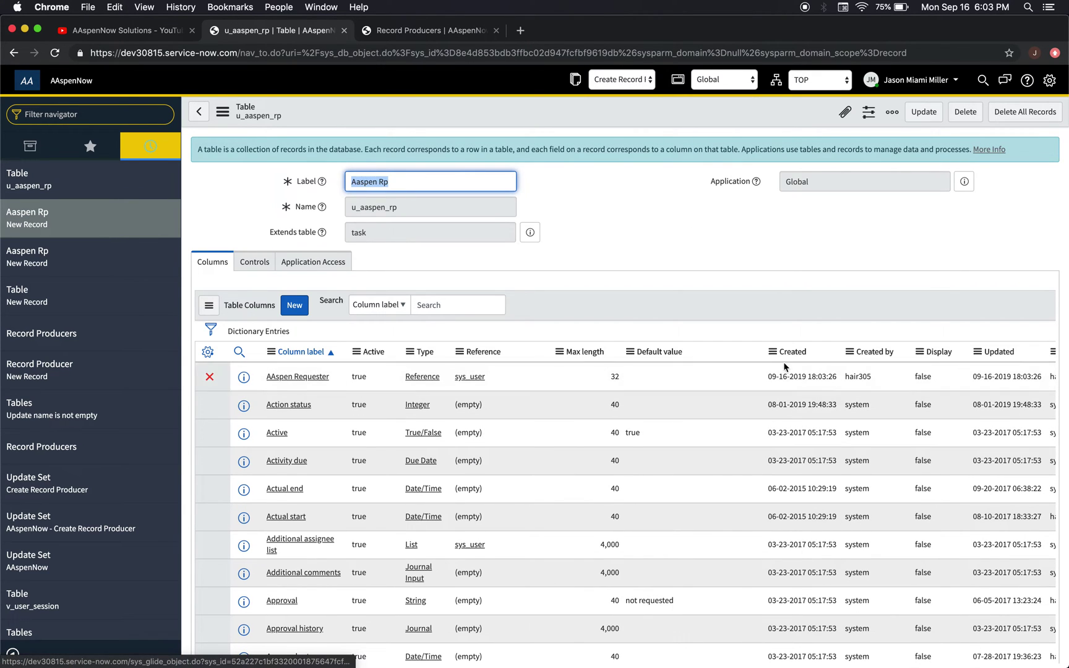
{"action": "left_click", "coordinate": [796, 351]}
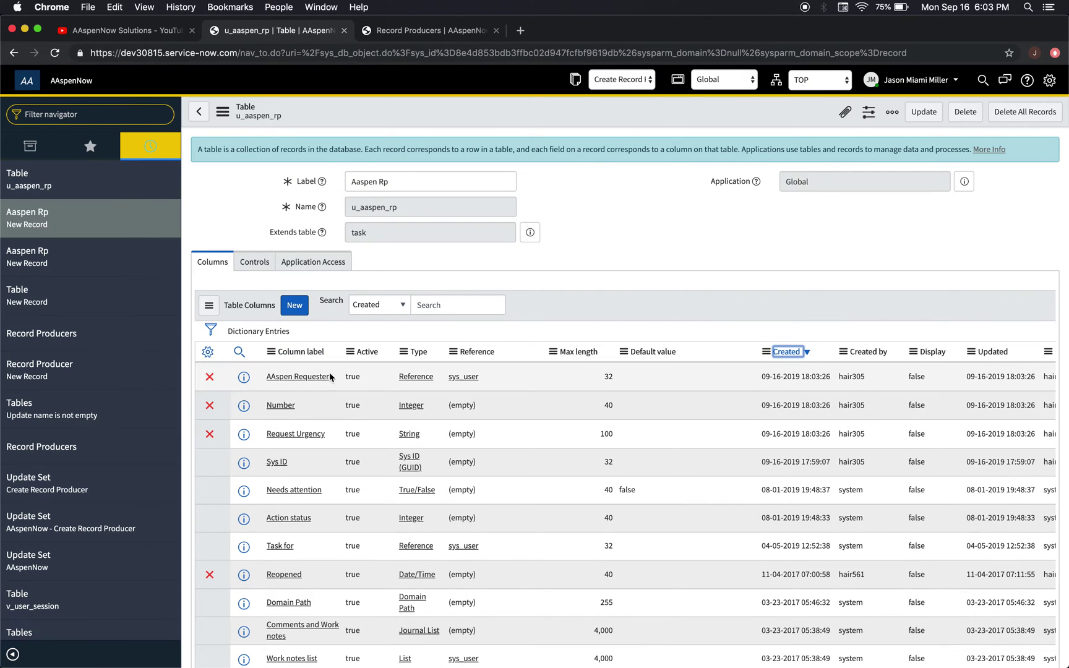
Open the dictionary entries of AAspen Requester, Number and Request Urgency in separate browser tabs
{"action": "left_click", "coordinate": [312, 379], "text": "super"}
{"action": "left_click", "coordinate": [276, 406], "text": "super"}
{"action": "left_click", "coordinate": [291, 433], "text": "super"}
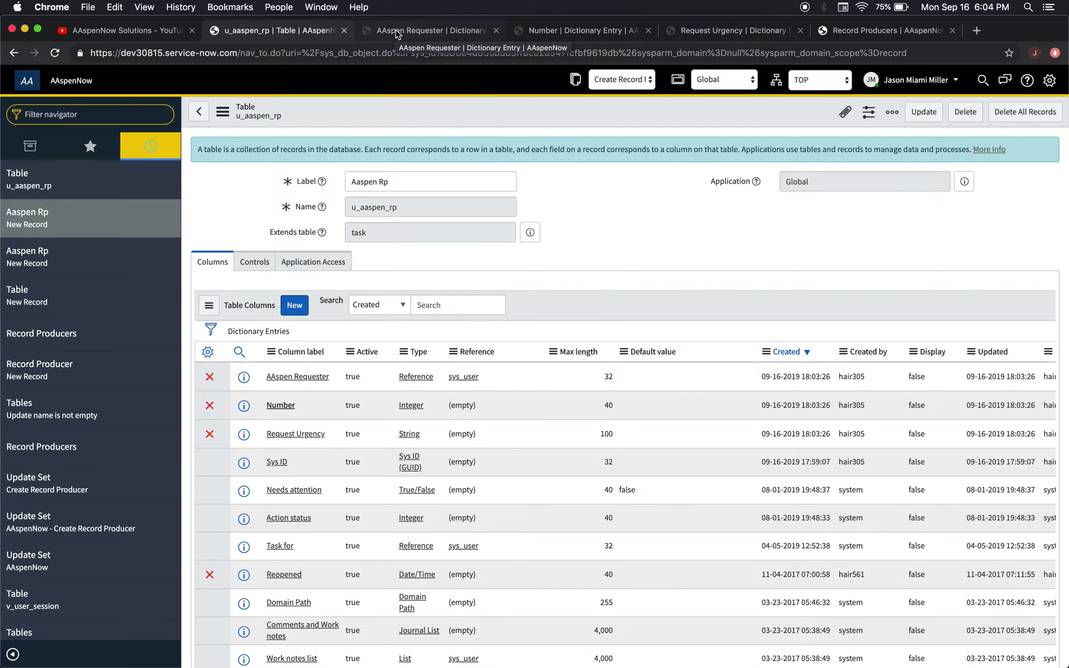
Restrict the AAspen Requester reference with the simple qualifier condition Active is true, and save the dictionary entry
{"action": "left_click", "coordinate": [406, 31]}
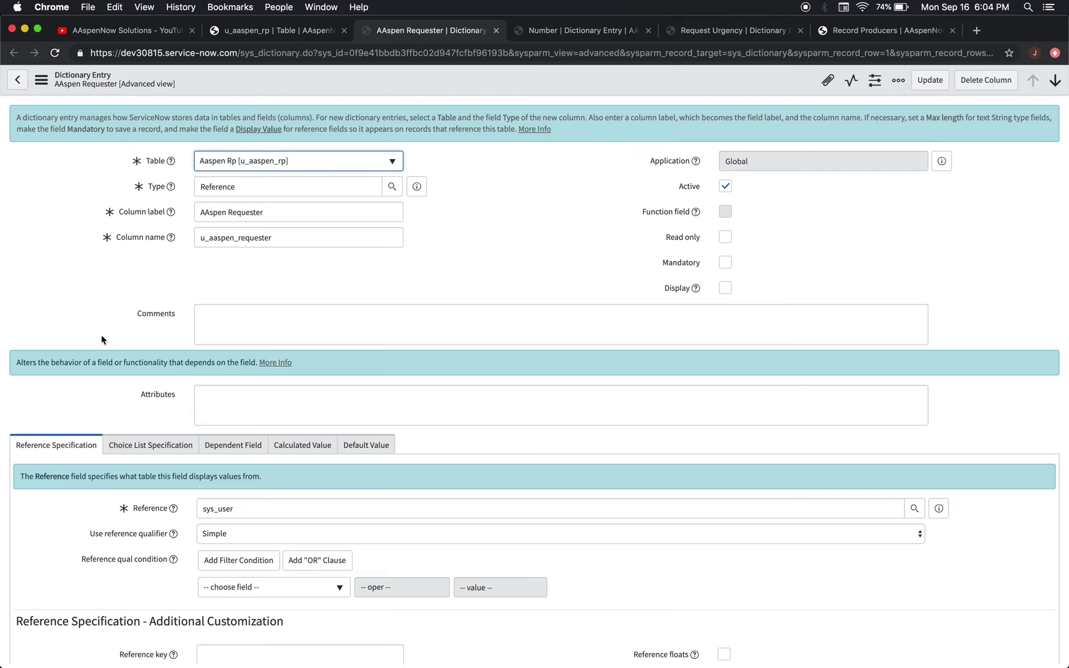
{"action": "scroll", "coordinate": [189, 445], "scroll_direction": "down", "scroll_amount": 3}
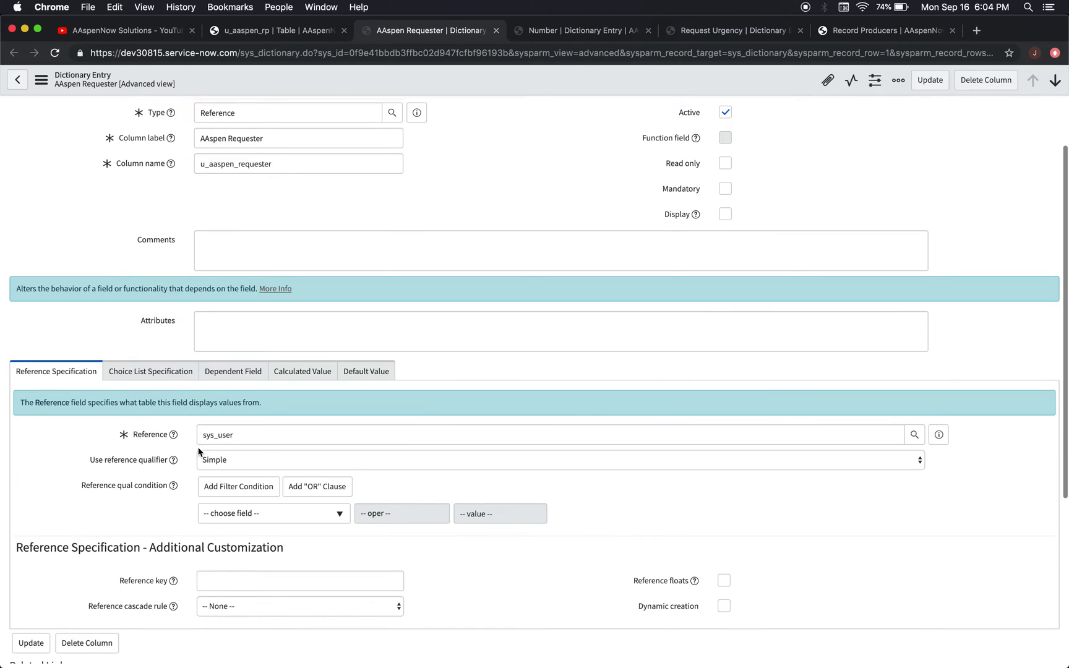
{"action": "scroll", "coordinate": [464, 453], "scroll_direction": "down", "scroll_amount": 3}
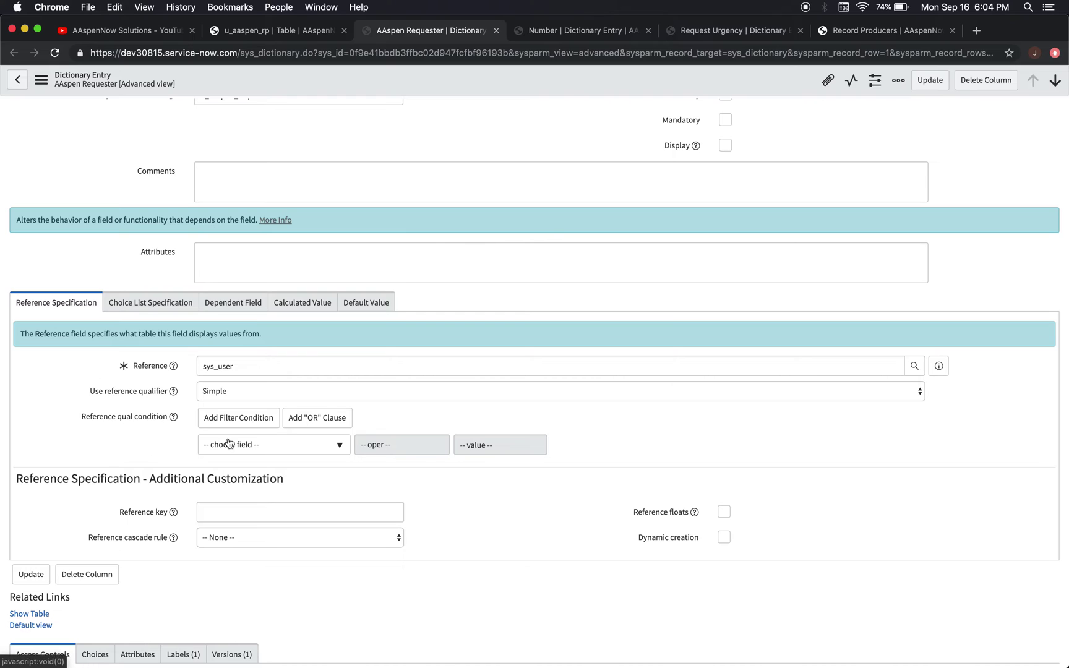
{"action": "left_click", "coordinate": [289, 446]}
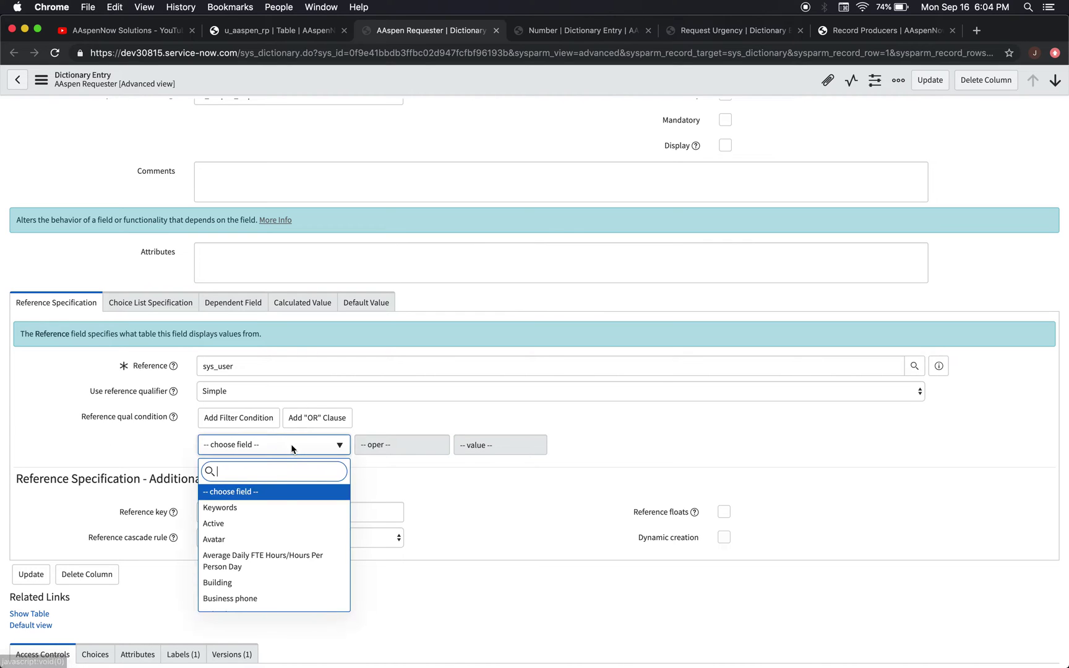
{"action": "left_click", "coordinate": [270, 520]}
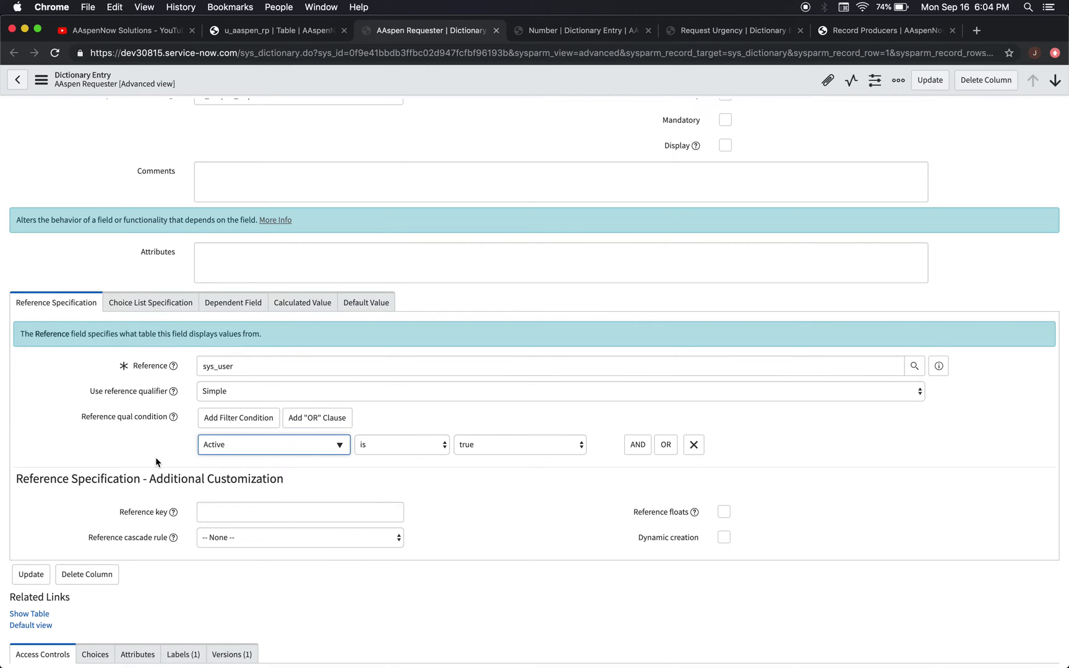
{"action": "scroll", "coordinate": [158, 464], "scroll_direction": "down", "scroll_amount": 2}
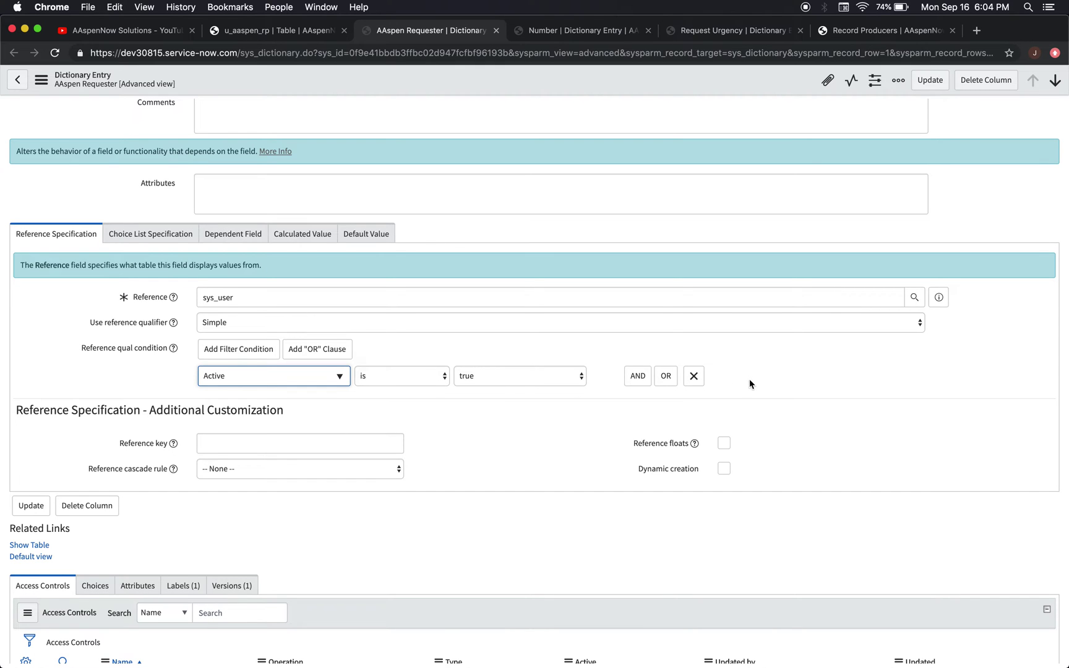
{"action": "scroll", "coordinate": [216, 254], "scroll_direction": "up", "scroll_amount": 5}
{"action": "scroll", "coordinate": [216, 250], "scroll_direction": "down", "scroll_amount": 3}
{"action": "scroll", "coordinate": [215, 250], "scroll_direction": "up", "scroll_amount": 3}
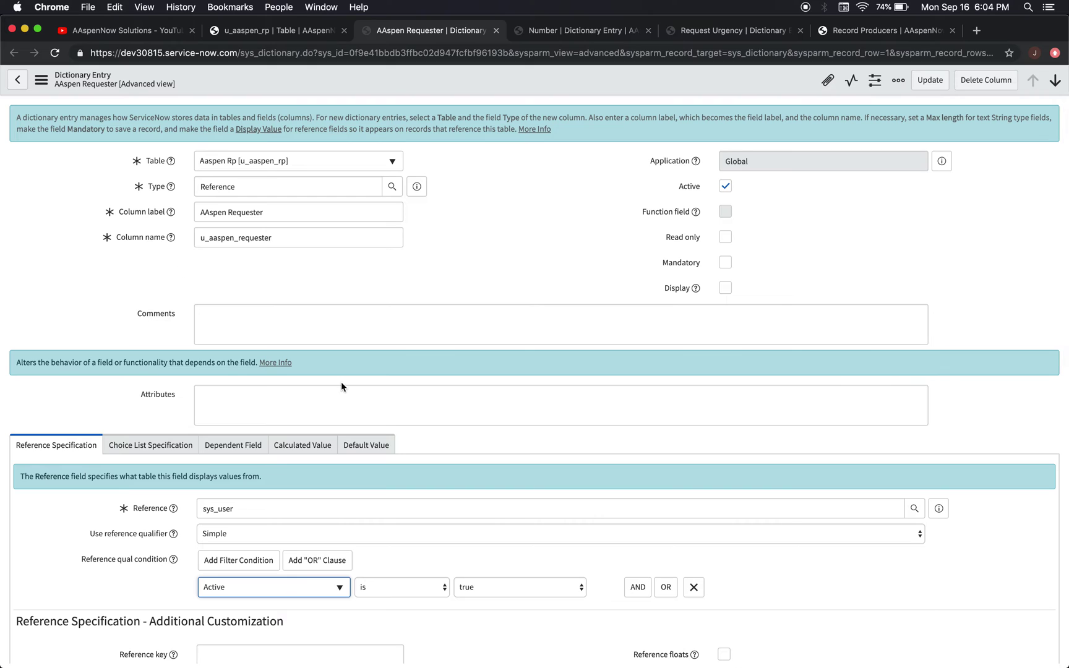
{"action": "left_click", "coordinate": [41, 80]}
{"action": "left_click", "coordinate": [63, 89]}
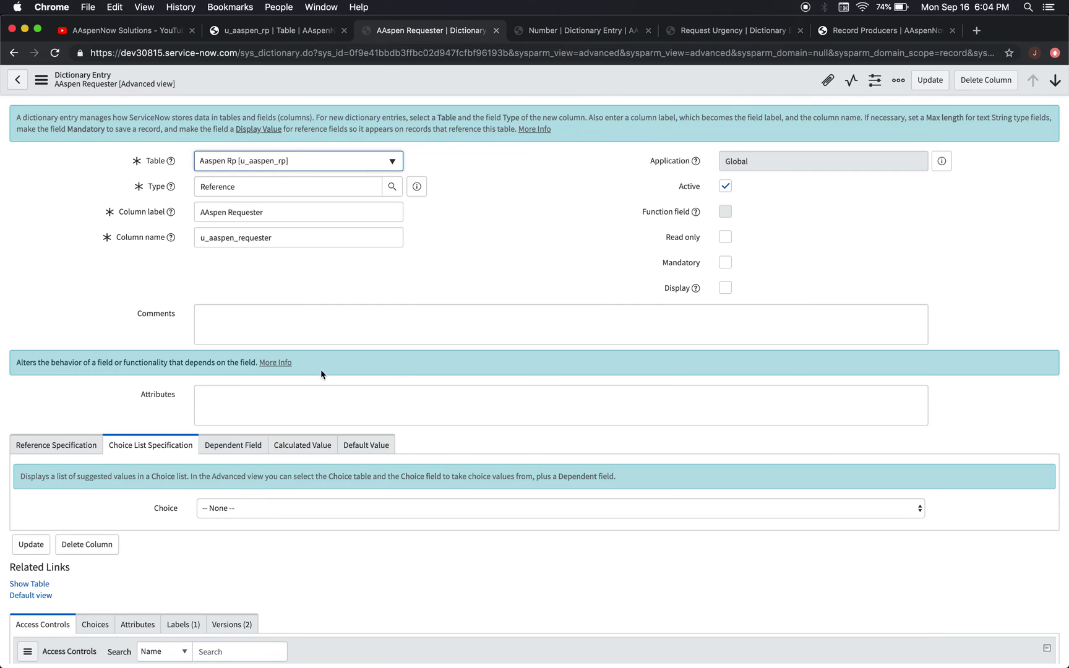
Switch AAspen Requester's reference qualifier to Advanced, examine the generated query, and set the qualifier back to Simple
{"action": "scroll", "coordinate": [406, 390], "scroll_direction": "down", "scroll_amount": 2}
{"action": "left_click", "coordinate": [60, 373]}
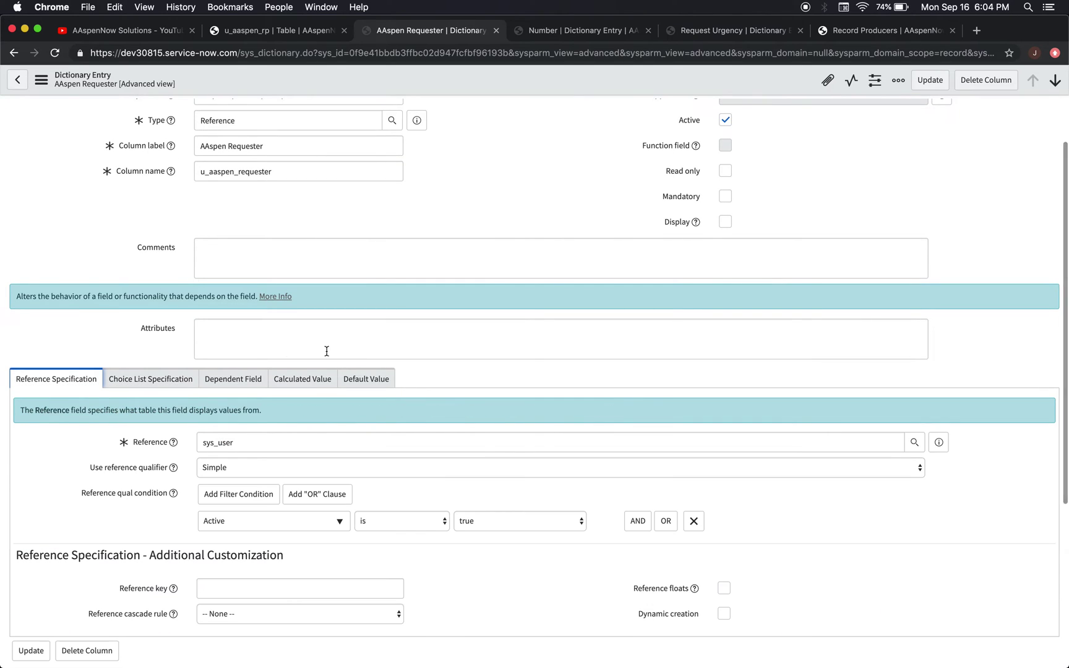
{"action": "scroll", "coordinate": [604, 386], "scroll_direction": "down", "scroll_amount": 4}
{"action": "left_click", "coordinate": [814, 353]}
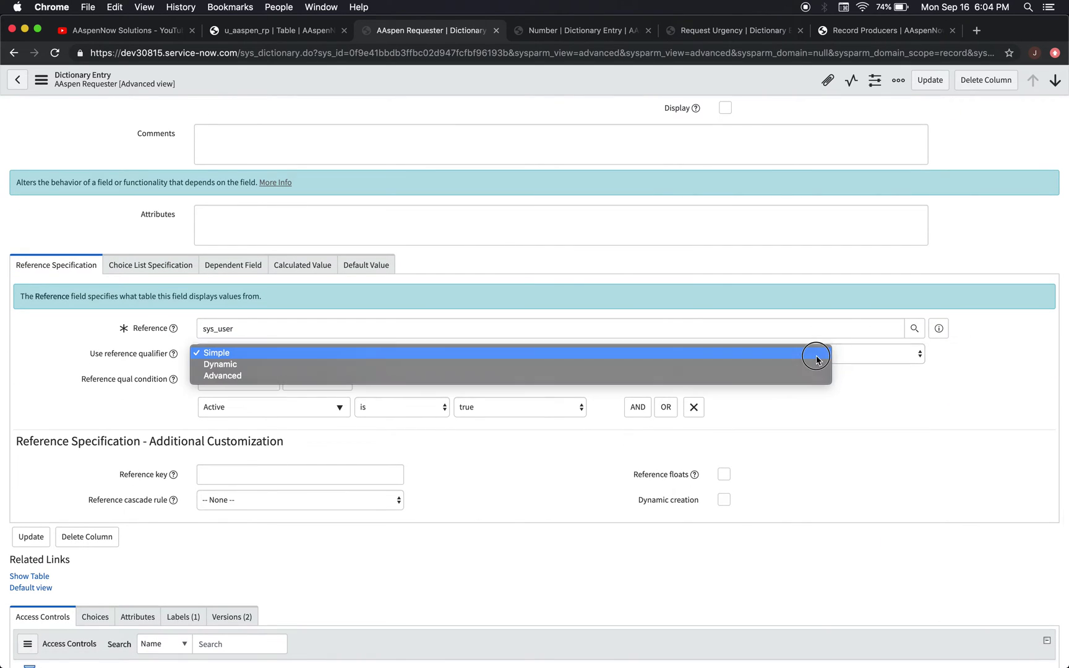
{"action": "left_click", "coordinate": [811, 373]}
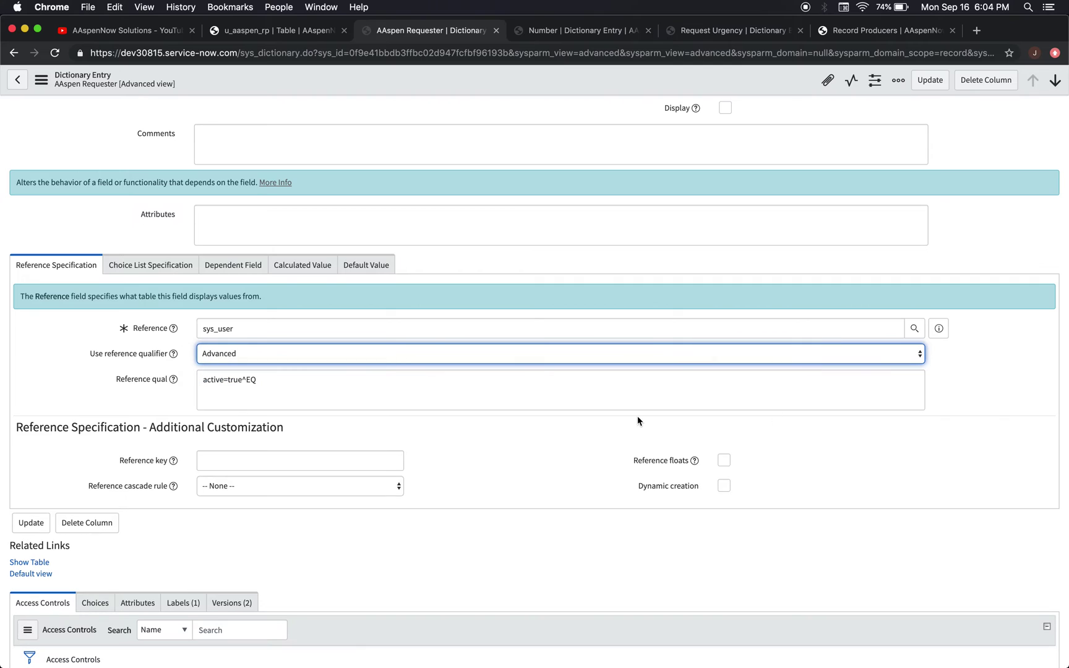
{"action": "left_click", "coordinate": [255, 391]}
{"action": "left_click_drag", "start_coordinate": [283, 379], "coordinate": [137, 381]}
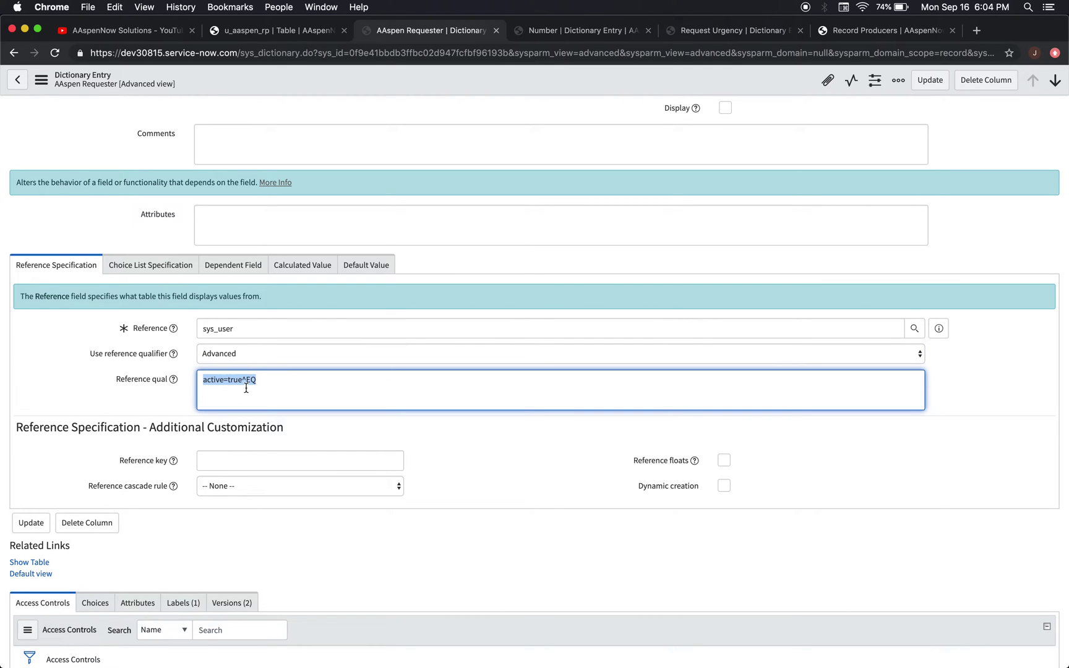
{"action": "left_click", "coordinate": [280, 358]}
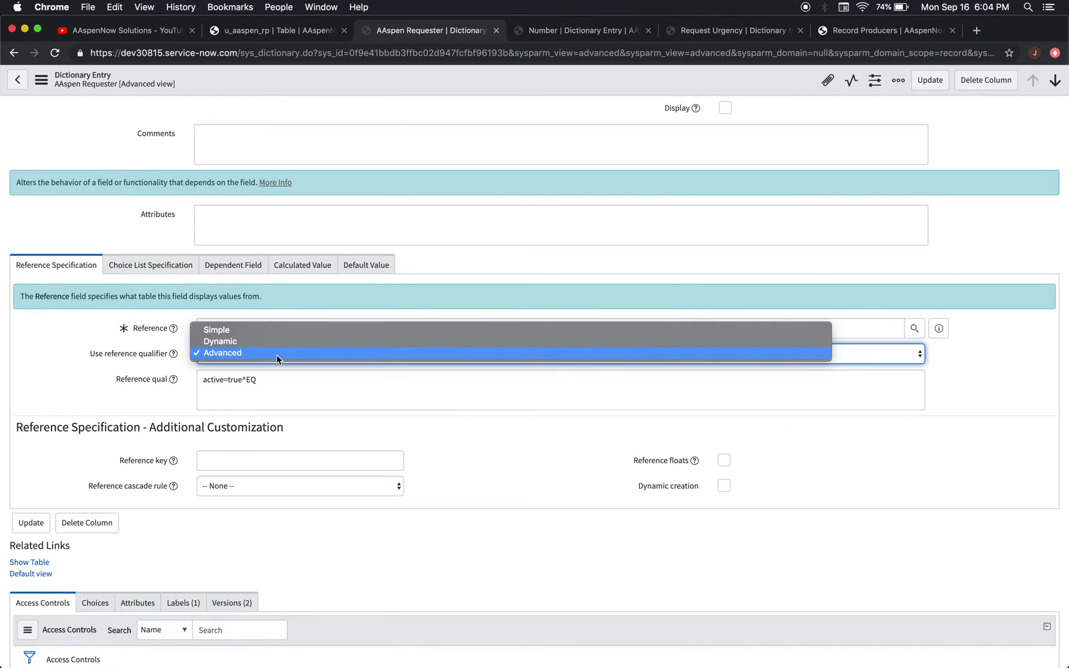
{"action": "left_click", "coordinate": [268, 374]}
{"action": "left_click", "coordinate": [268, 375]}
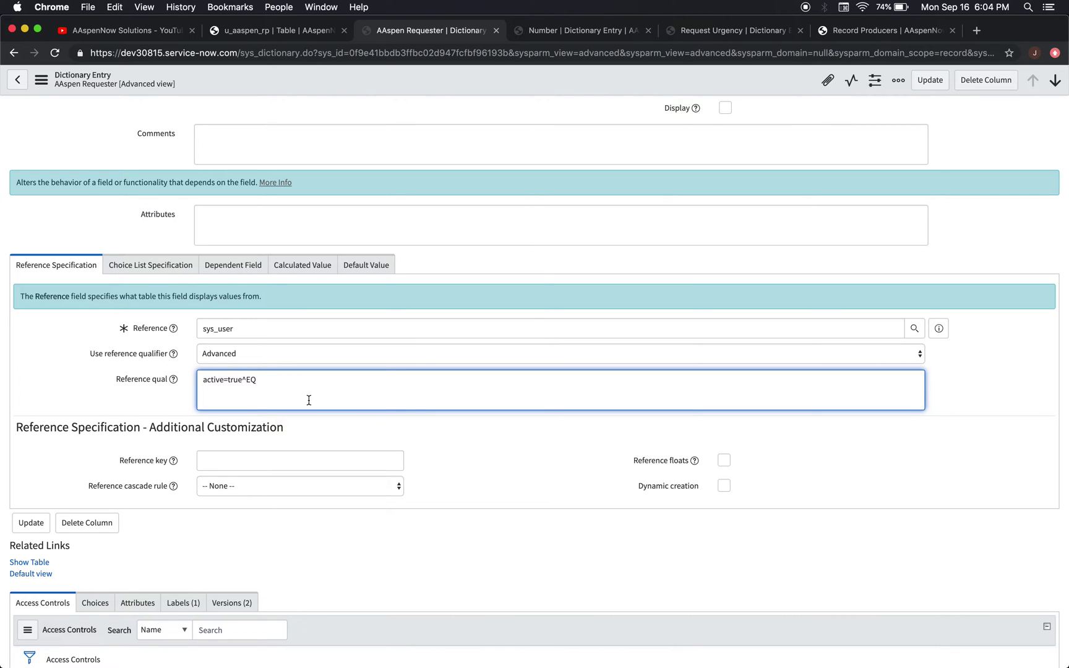
{"action": "left_click", "coordinate": [297, 354]}
{"action": "left_click", "coordinate": [309, 331]}
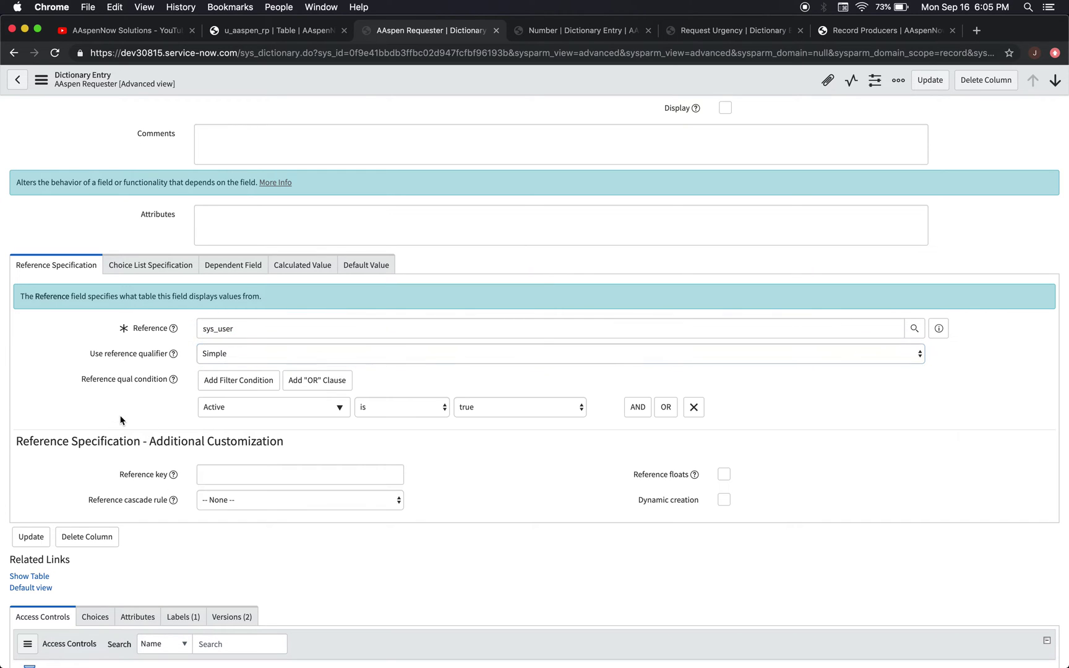
{"action": "scroll", "coordinate": [136, 427], "scroll_direction": "down", "scroll_amount": 3}
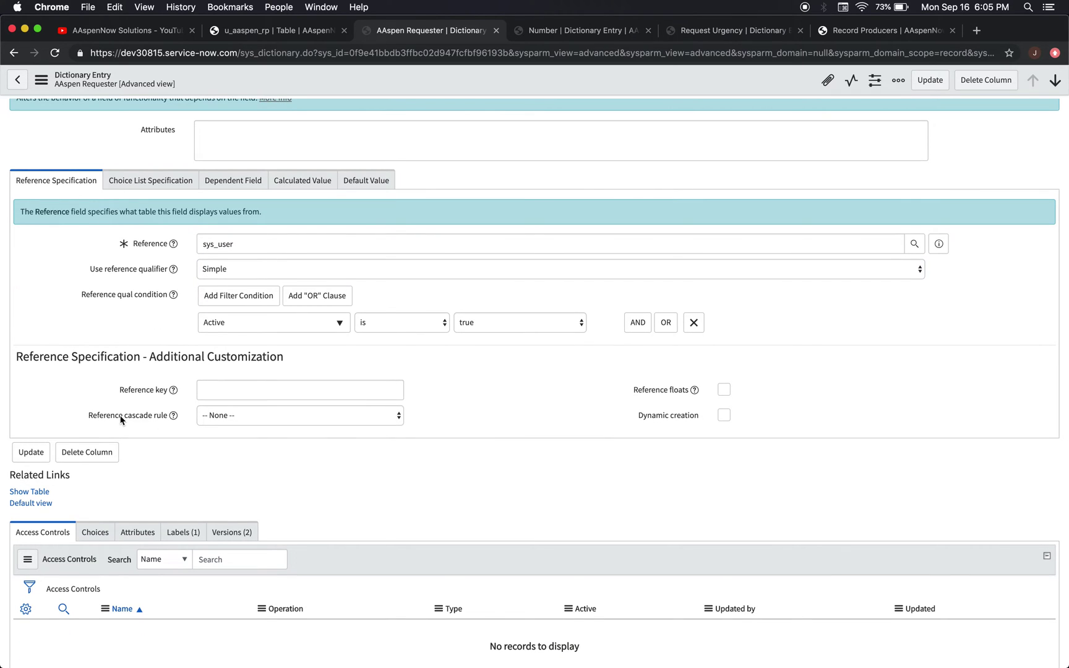
{"action": "scroll", "coordinate": [123, 433], "scroll_direction": "up", "scroll_amount": 9}
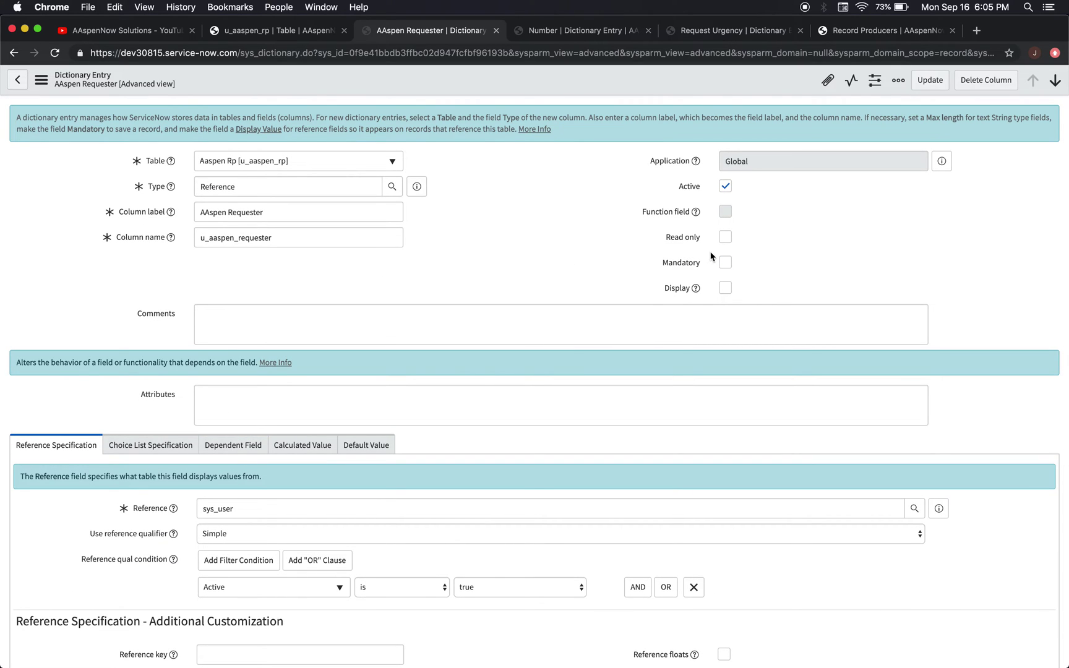
In the Number field's dictionary entry, change the column label to Solution Number and the column name to u_solution_number
{"action": "left_click", "coordinate": [584, 33]}
{"action": "left_click", "coordinate": [318, 209]}
{"action": "key", "text": "super+Left"}
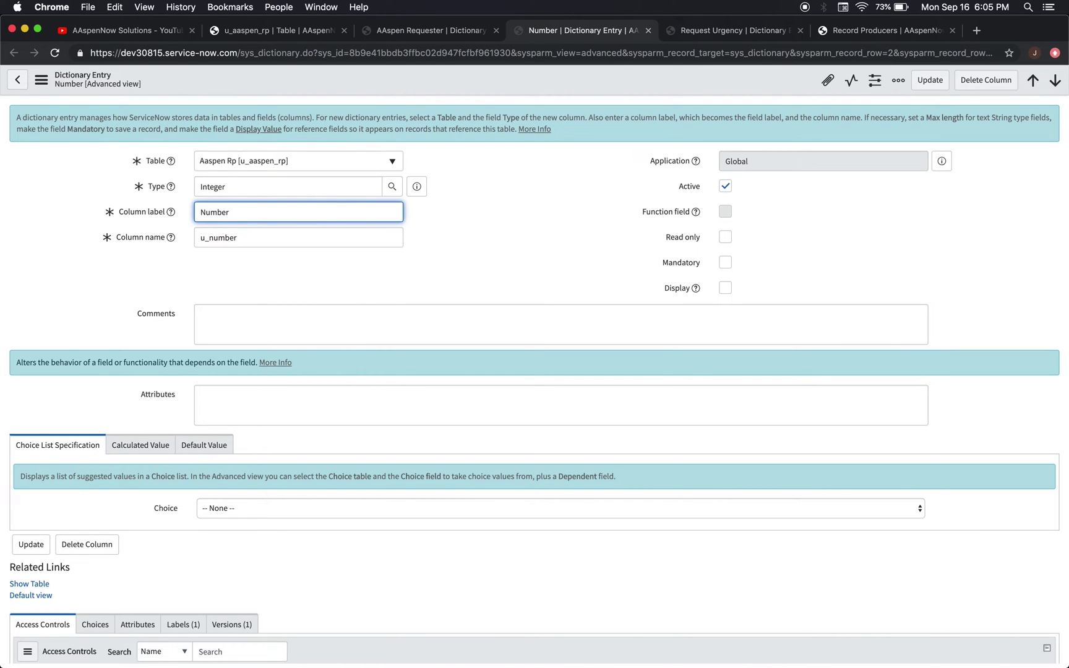
{"action": "type", "text": "Solution"}
{"action": "key", "text": "BackSpace"}
{"action": "key", "text": "BackSpace"}
{"action": "key", "text": "BackSpace"}
{"action": "key", "text": "BackSpace"}
{"action": "type", "text": "tion"}
{"action": "key", "text": "BackSpace"}
{"action": "key", "text": "BackSpace"}
{"action": "key", "text": "BackSpace"}
{"action": "key", "text": "BackSpace"}
{"action": "type", "text": "tion"}
{"action": "left_click", "coordinate": [415, 262]}
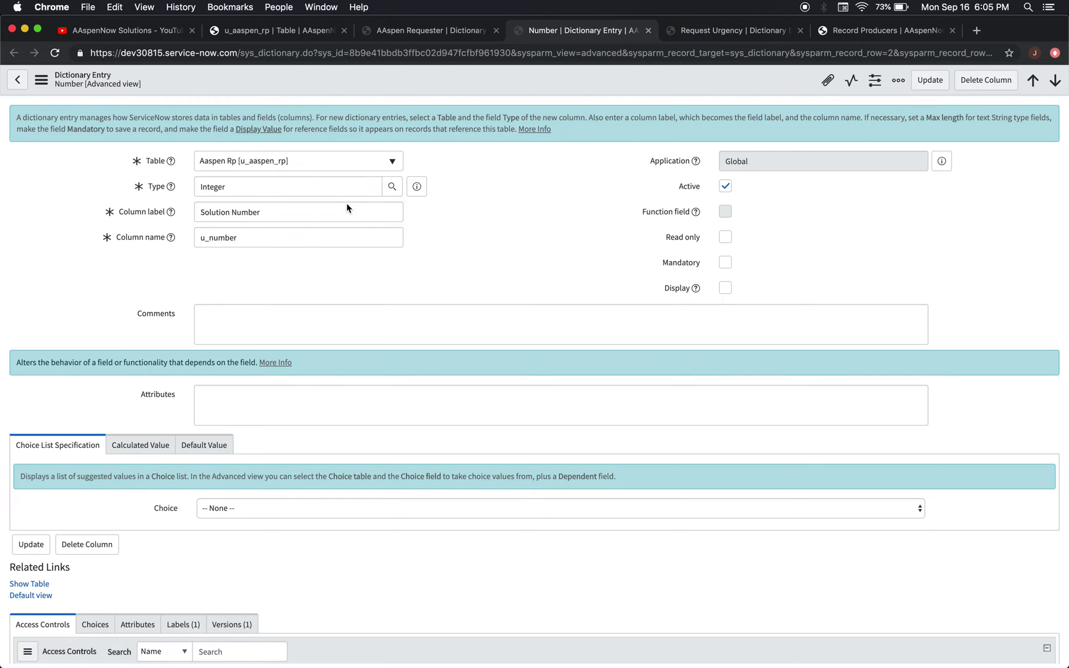
{"action": "left_click", "coordinate": [251, 187]}
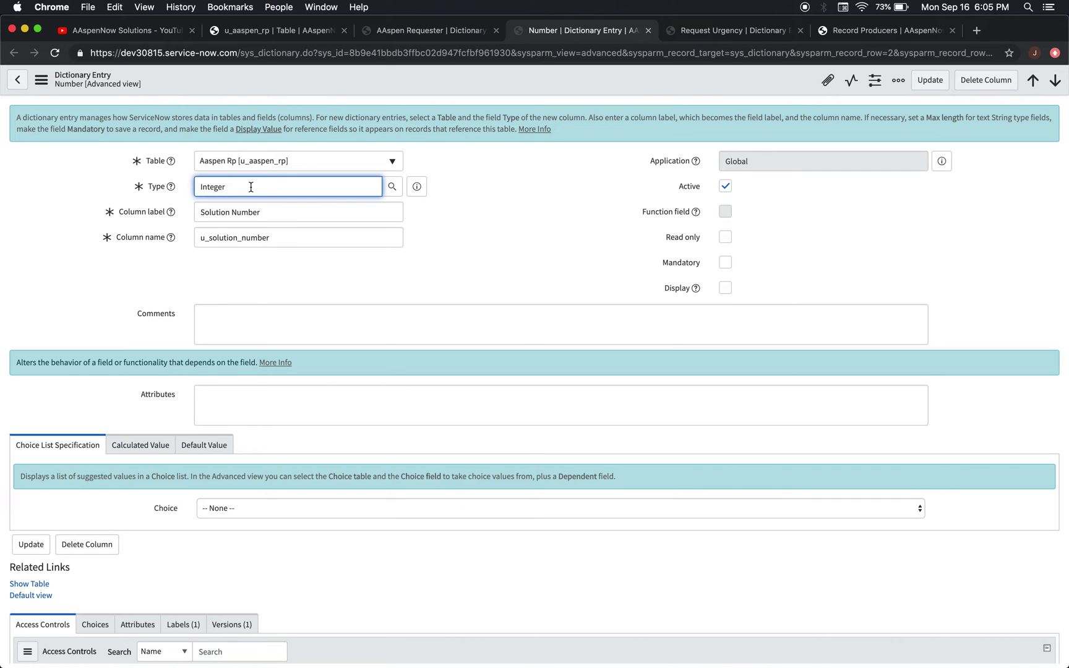
Set the Solution Number field's choice specification to Dropdown with -- None -- and save its dictionary entry
{"action": "scroll", "coordinate": [275, 290], "scroll_direction": "down", "scroll_amount": 5}
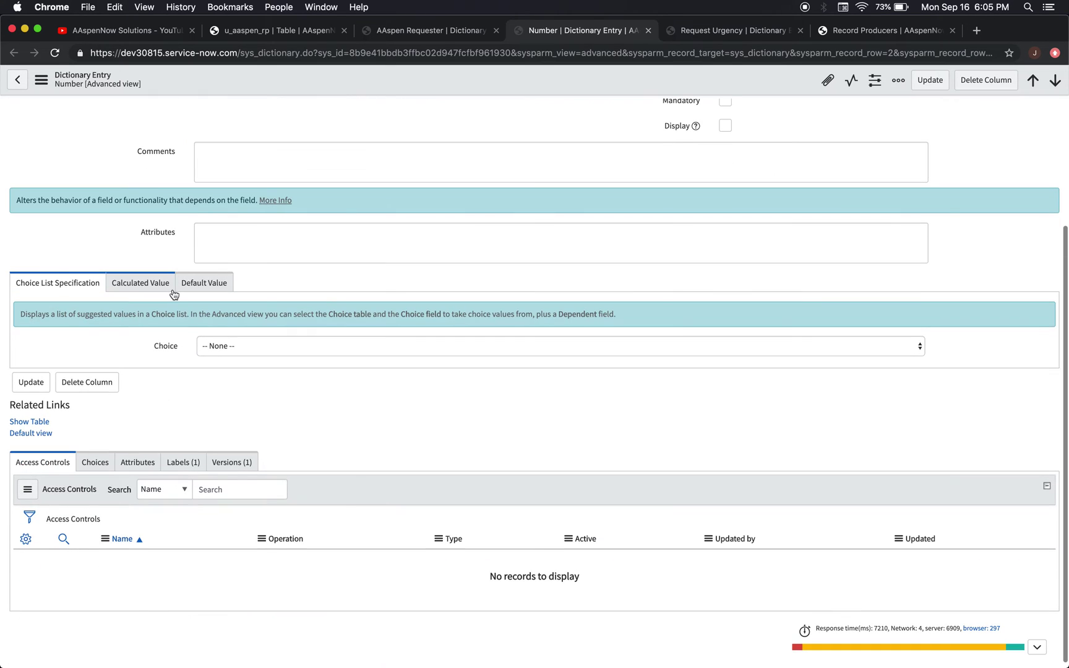
{"action": "scroll", "coordinate": [185, 313], "scroll_direction": "up", "scroll_amount": 3}
{"action": "scroll", "coordinate": [191, 312], "scroll_direction": "down", "scroll_amount": 2}
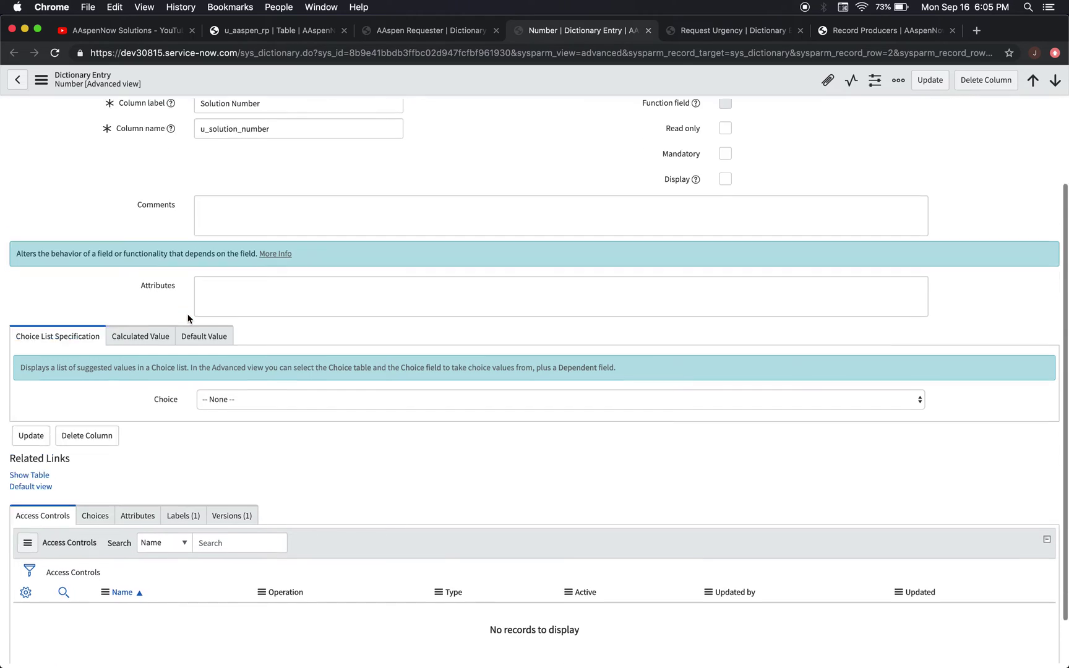
{"action": "left_click", "coordinate": [284, 381]}
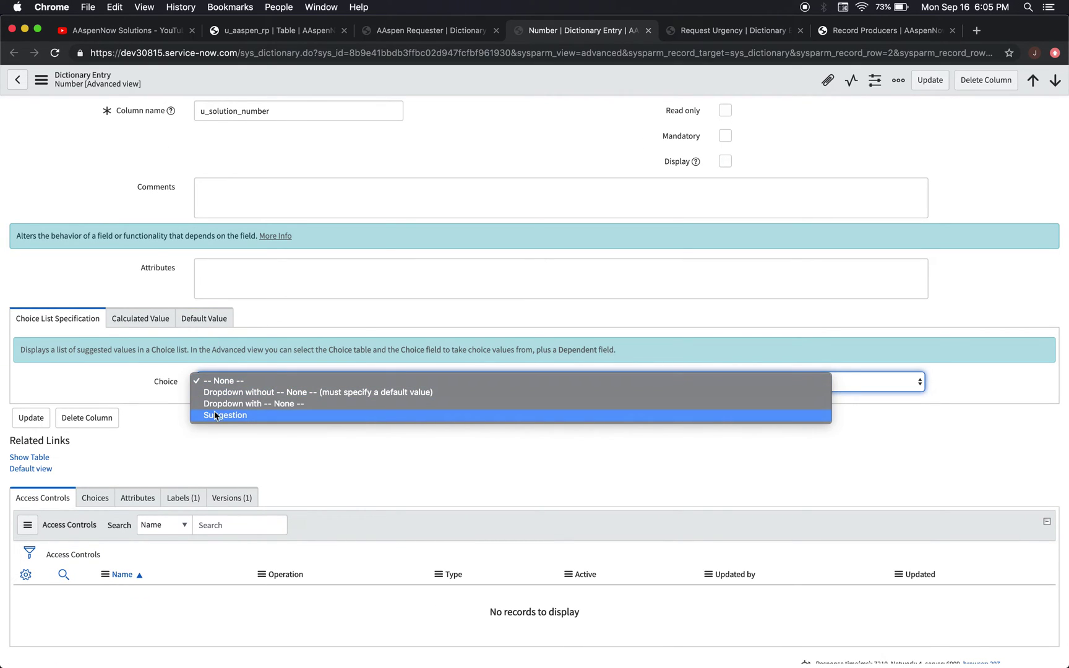
{"action": "left_click", "coordinate": [229, 405]}
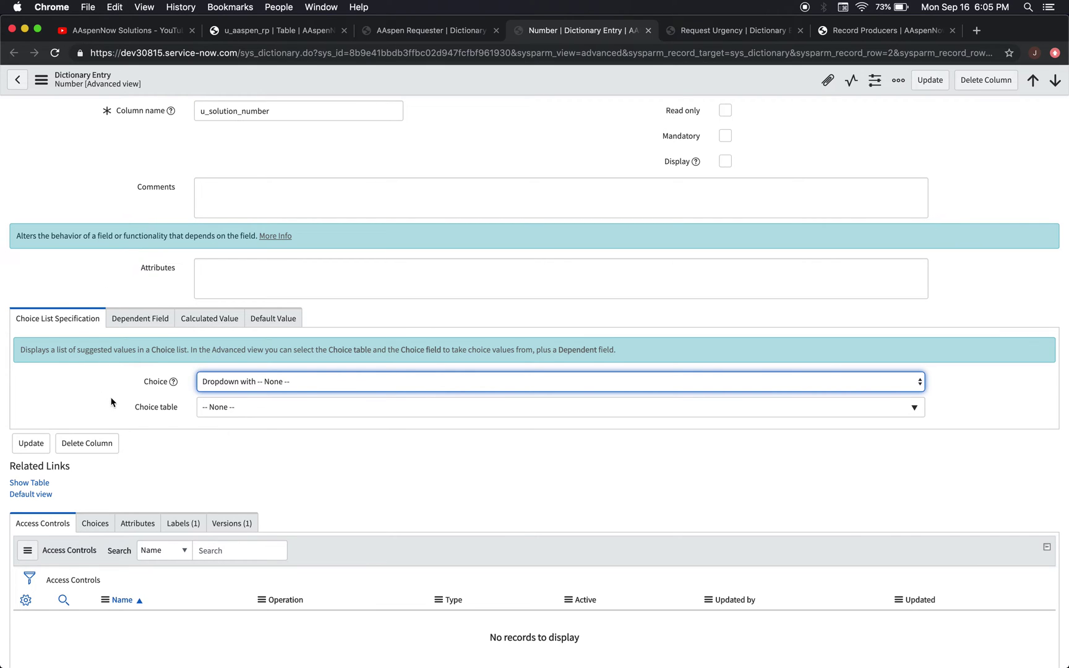
{"action": "left_click", "coordinate": [40, 79]}
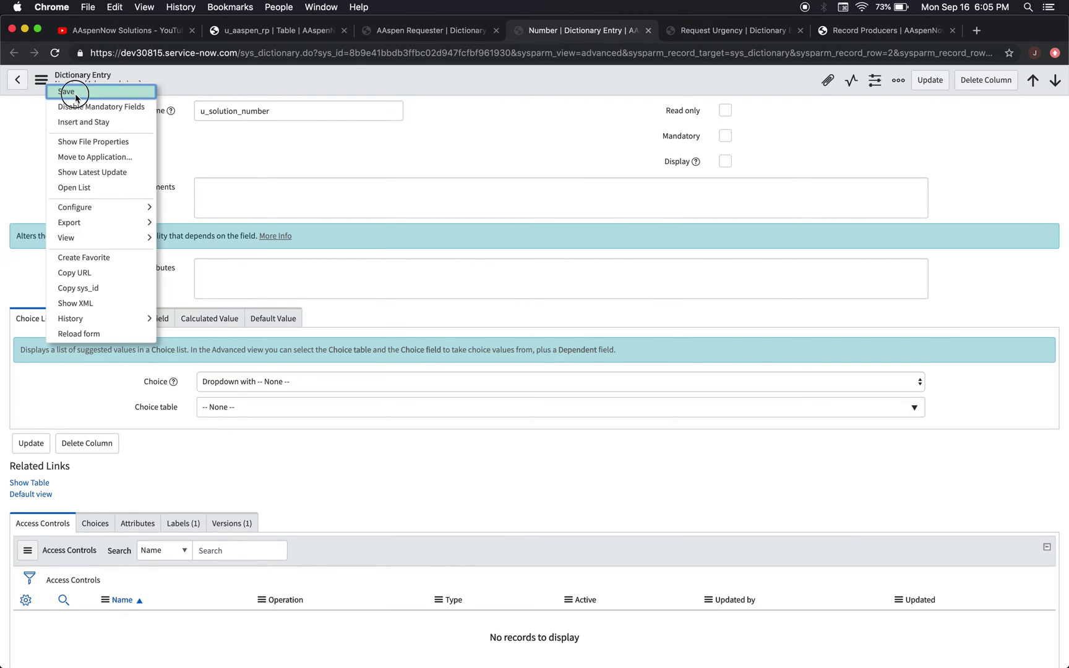
{"action": "left_click", "coordinate": [74, 92]}
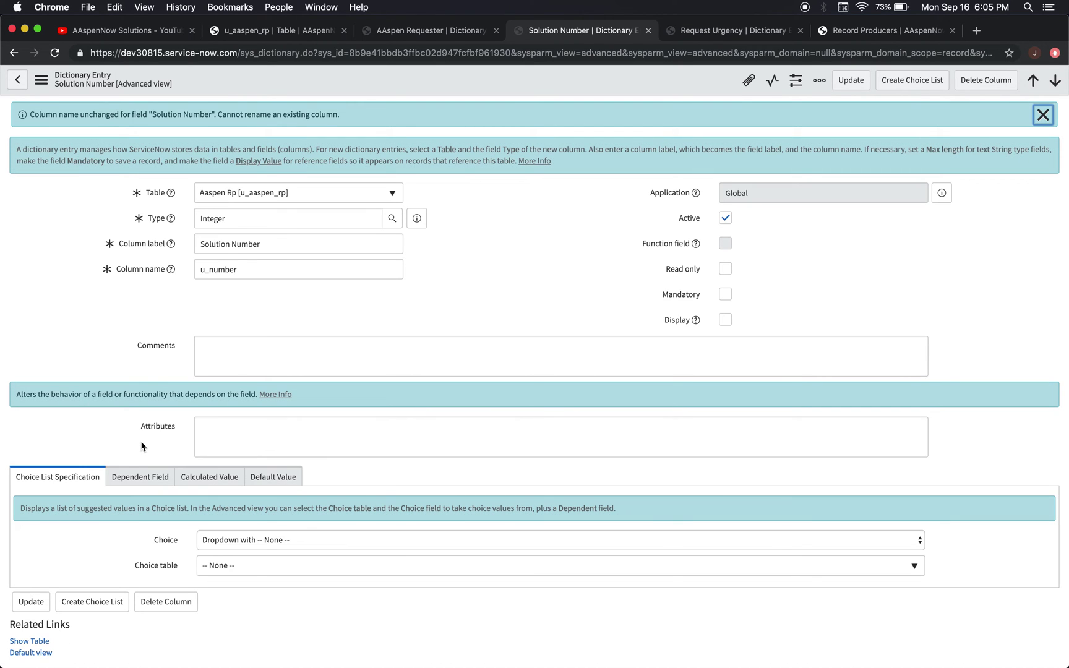
Add a choice with label 1 and value 1 to the Solution Number field's choices
{"action": "scroll", "coordinate": [141, 446], "scroll_direction": "down", "scroll_amount": 5}
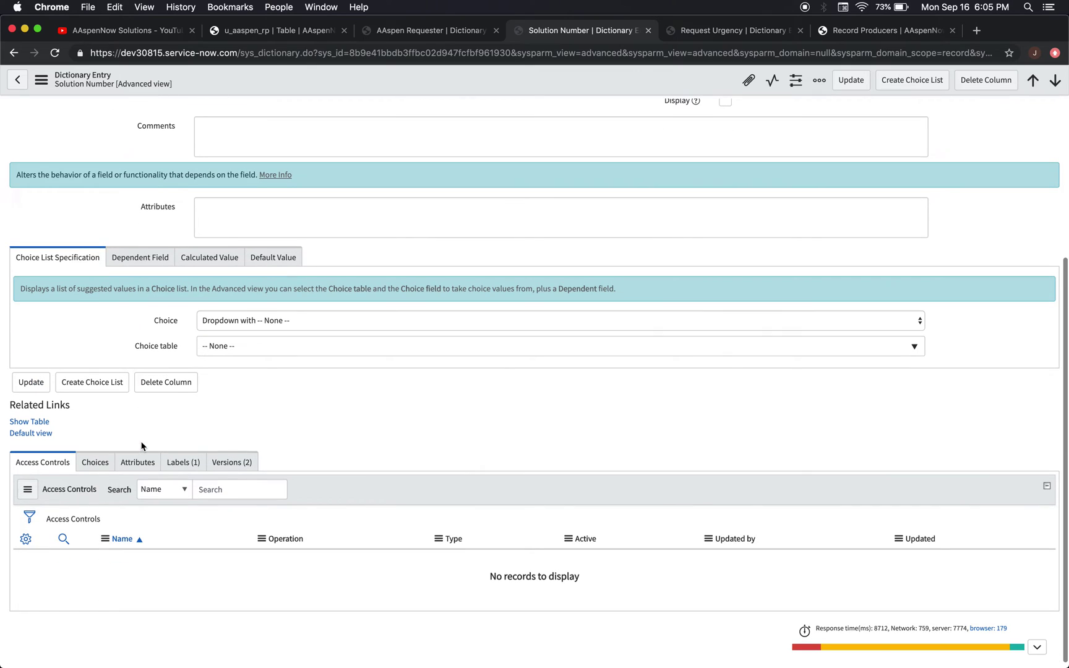
{"action": "left_click", "coordinate": [90, 468]}
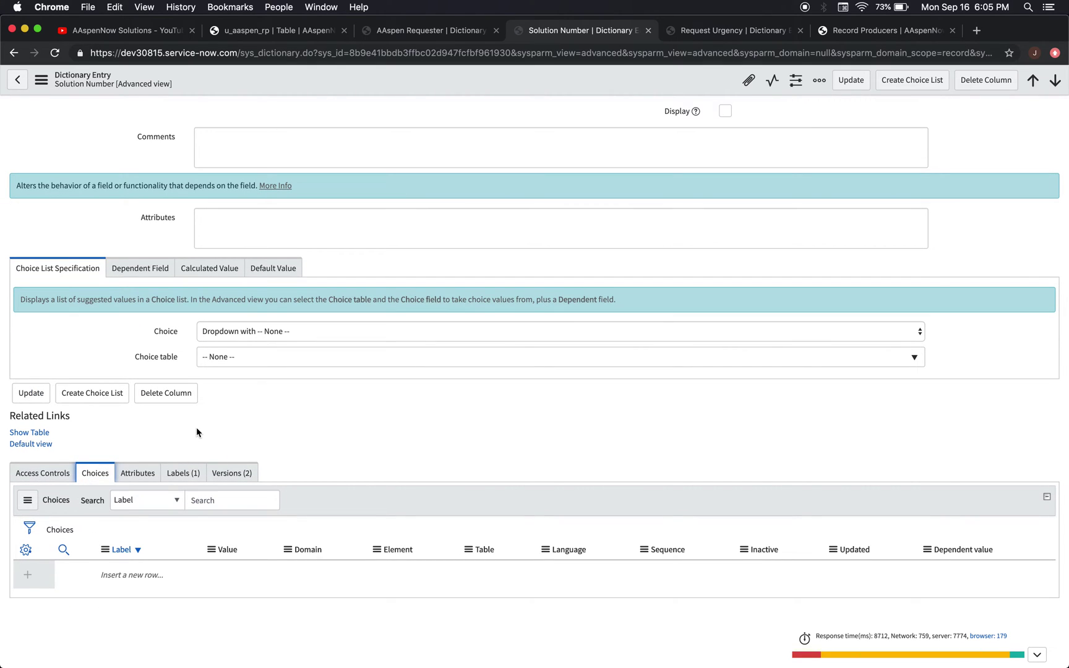
{"action": "left_click", "coordinate": [141, 574]}
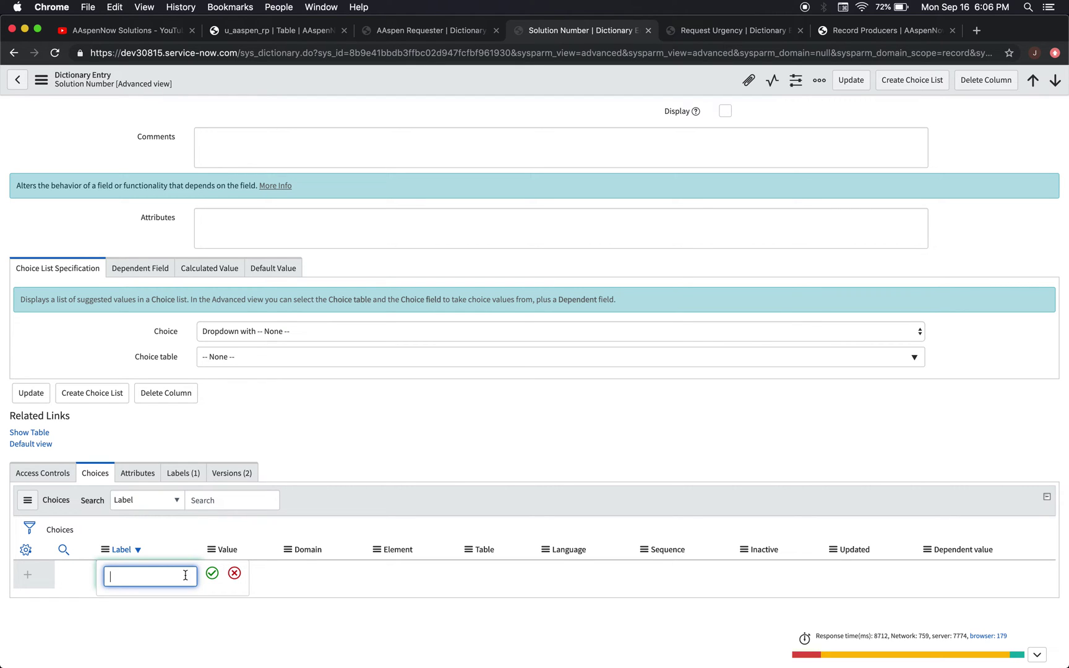
{"action": "key", "text": "Return"}
{"action": "left_click", "coordinate": [655, 124]}
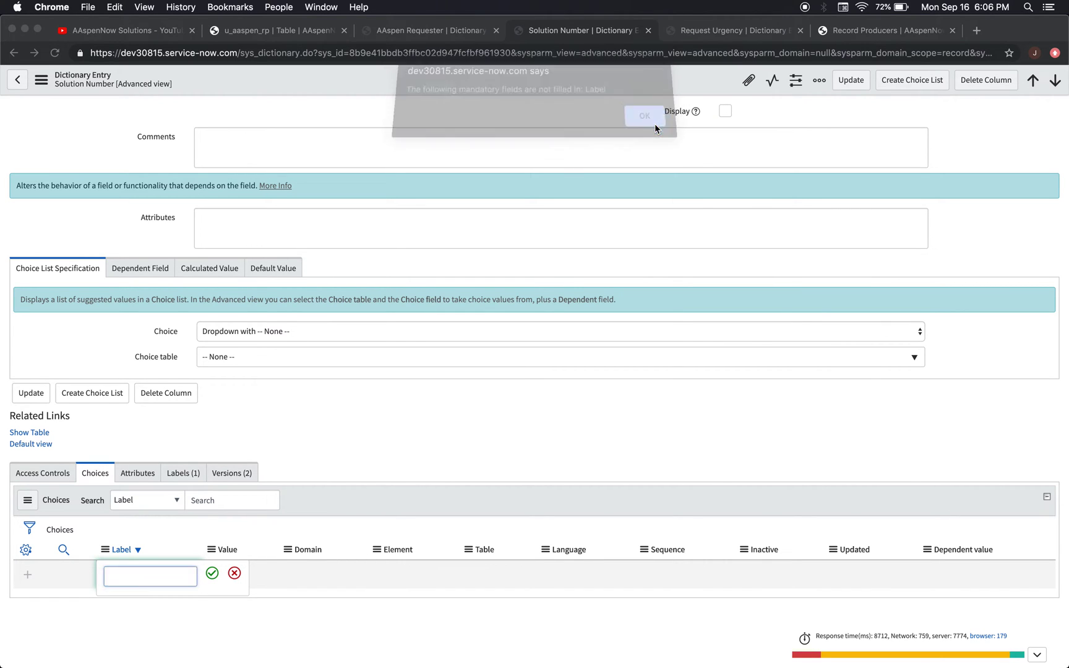
{"action": "left_click", "coordinate": [149, 574]}
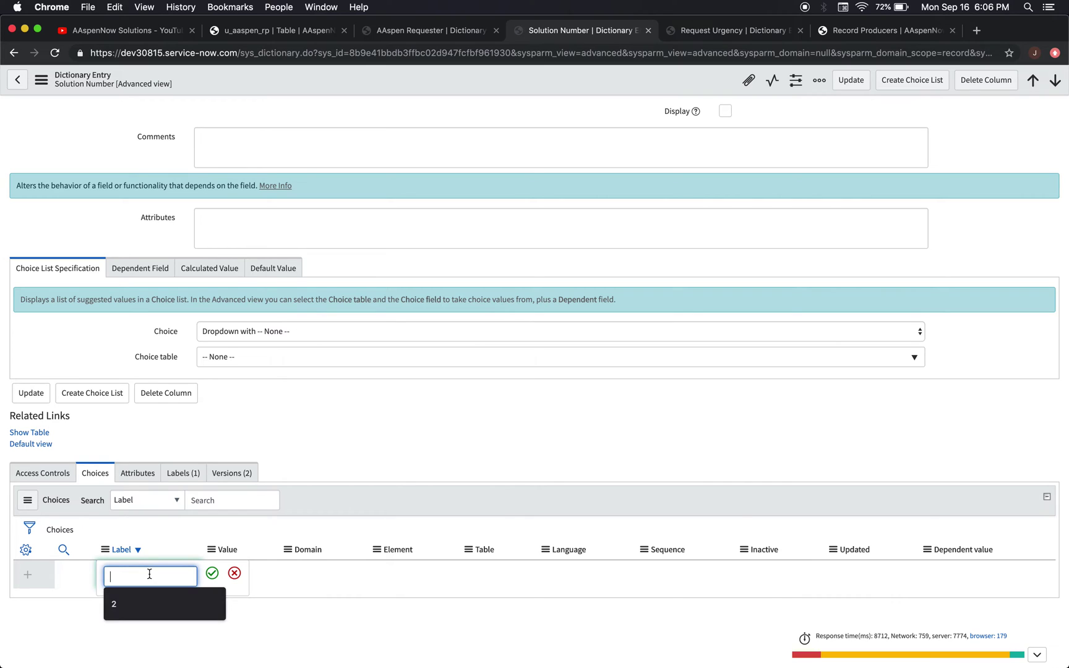
{"action": "type", "text": "1"}
{"action": "key", "text": "Tab"}
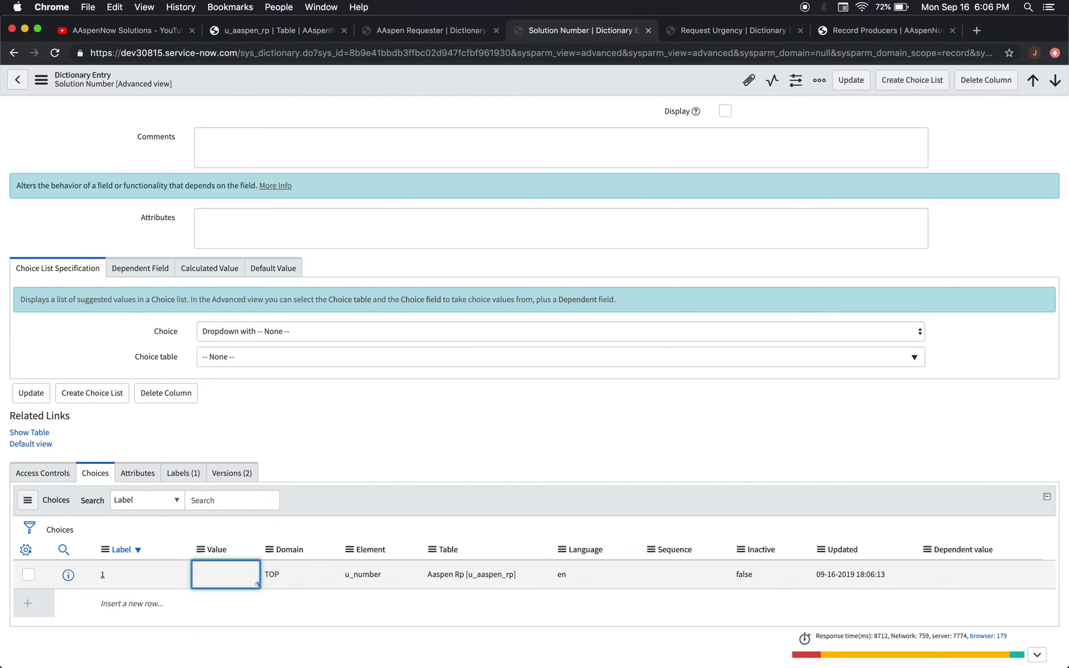
{"action": "type", "text": "1"}
{"action": "key", "text": "Return"}
Add a second Solution Number choice with label 10 and value 10
{"action": "key", "text": "Down"}
{"action": "key", "text": "Tab"}
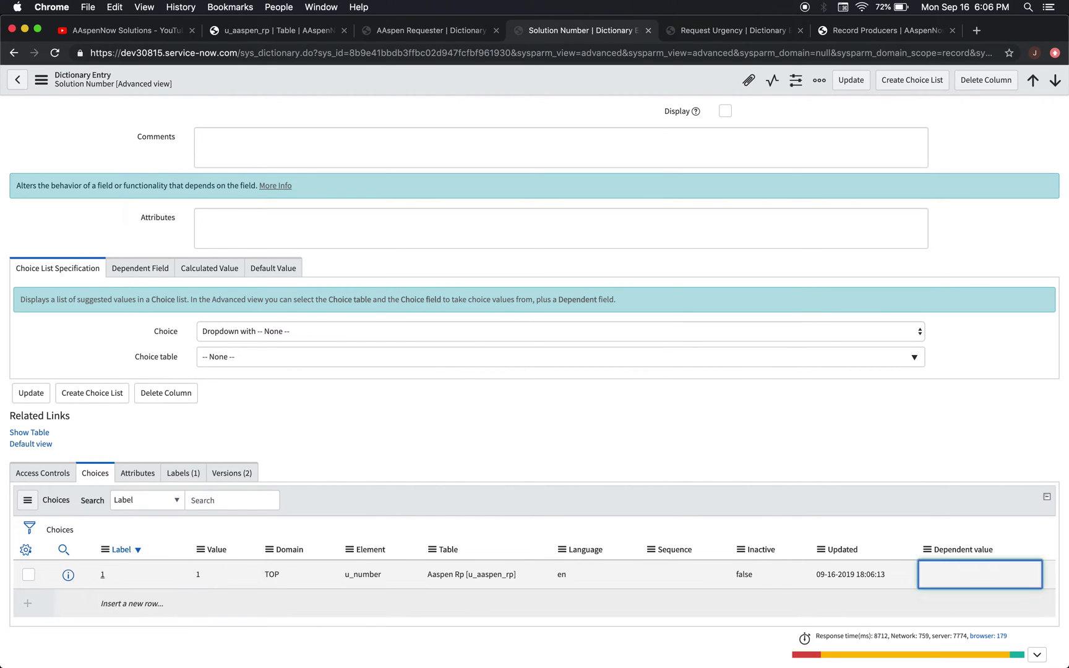
{"action": "key", "text": "Return"}
{"action": "type", "text": "10"}
{"action": "key", "text": "Tab"}
{"action": "key", "text": "Return"}
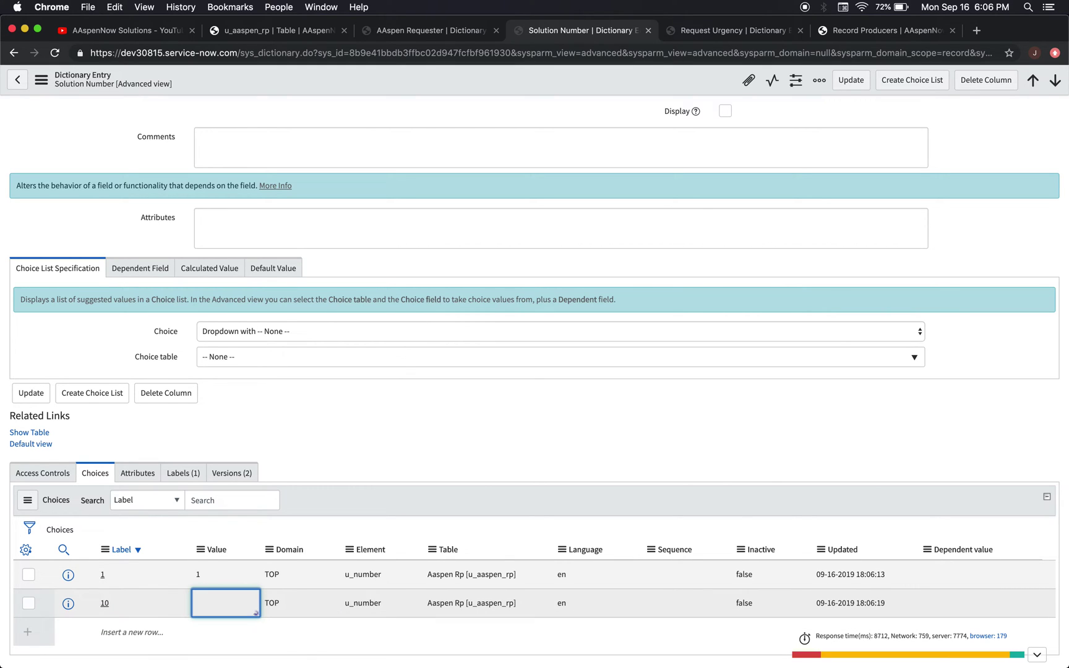
{"action": "key", "text": "Return"}
{"action": "type", "text": "10"}
{"action": "key", "text": "Return"}
Add a third Solution Number choice with label 5 and value 5
{"action": "key", "text": "Down"}
{"action": "key", "text": "Left"}
{"action": "key", "text": "Return"}
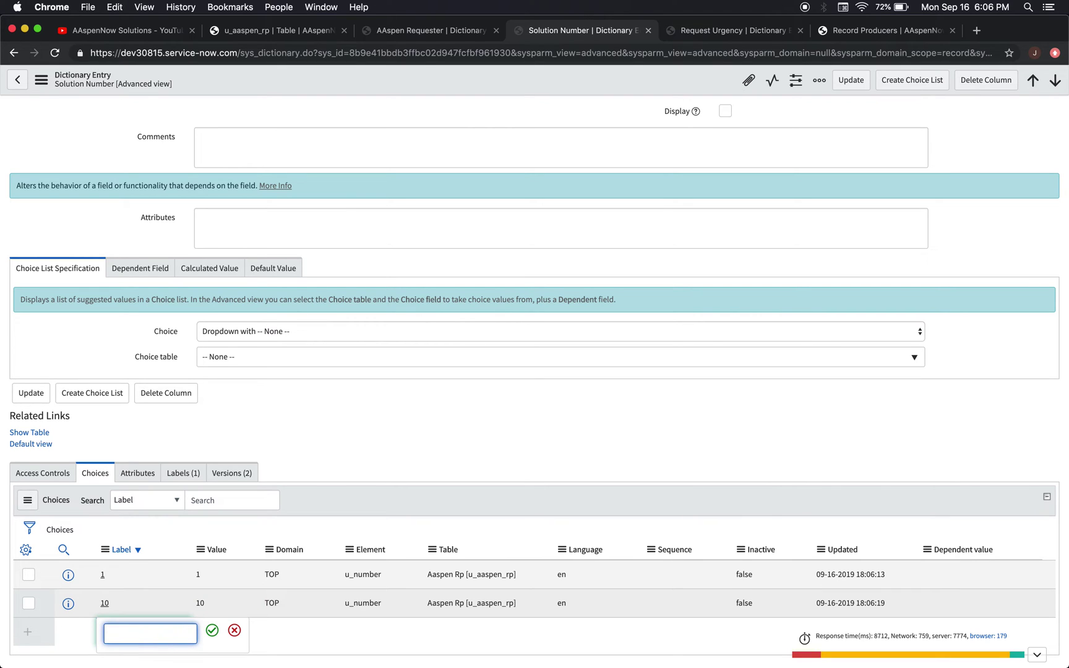
{"action": "type", "text": "4"}
{"action": "type", "text": "5"}
{"action": "key", "text": "Return"}
{"action": "key", "text": "Right"}
{"action": "key", "text": "Return"}
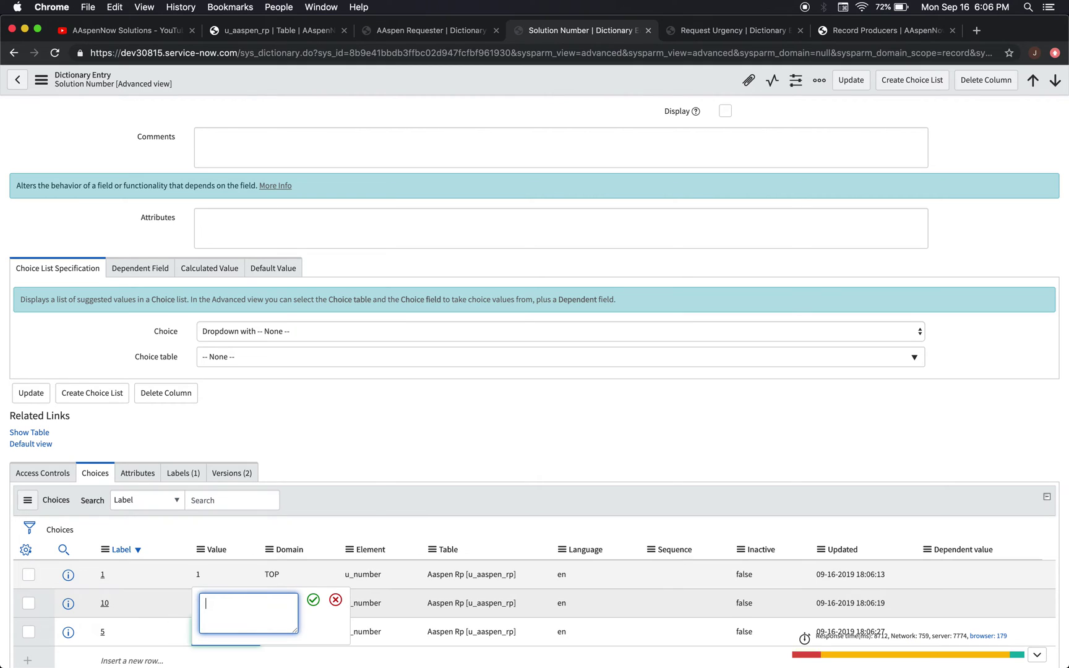
{"action": "type", "text": "5"}
{"action": "key", "text": "Return"}
Set the sequence of Solution Number choice 5 to 100, and enter a sequence for choice 10 as well
{"action": "key", "text": "Right"}
{"action": "key", "text": "Right"}
{"action": "key", "text": "Right"}
{"action": "key", "text": "Right"}
{"action": "key", "text": "Right"}
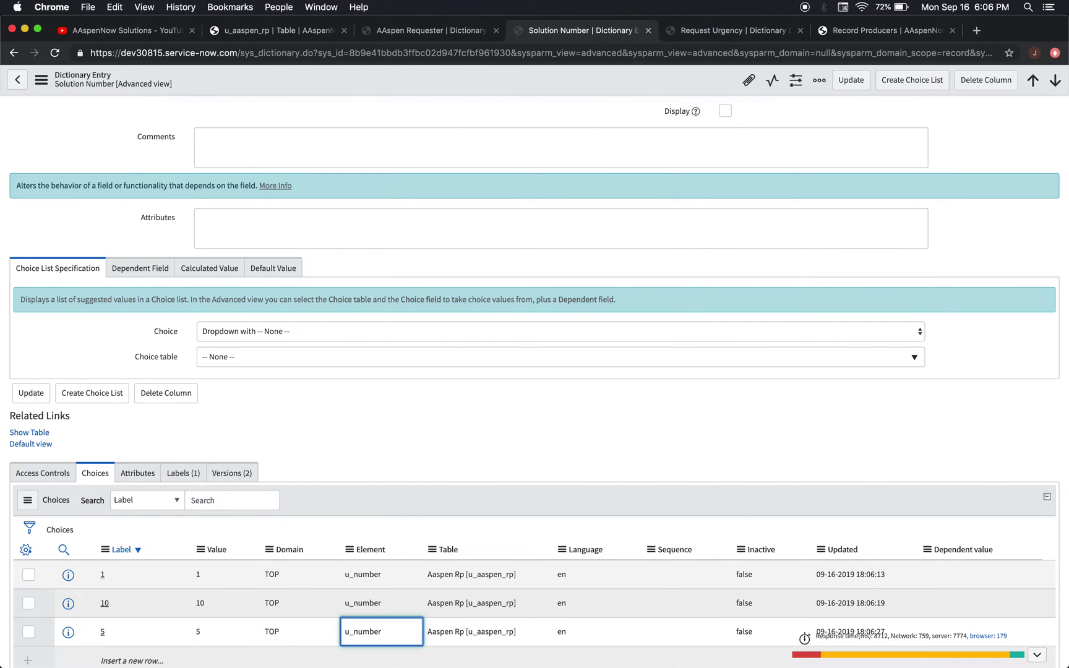
{"action": "left_click", "coordinate": [686, 574]}
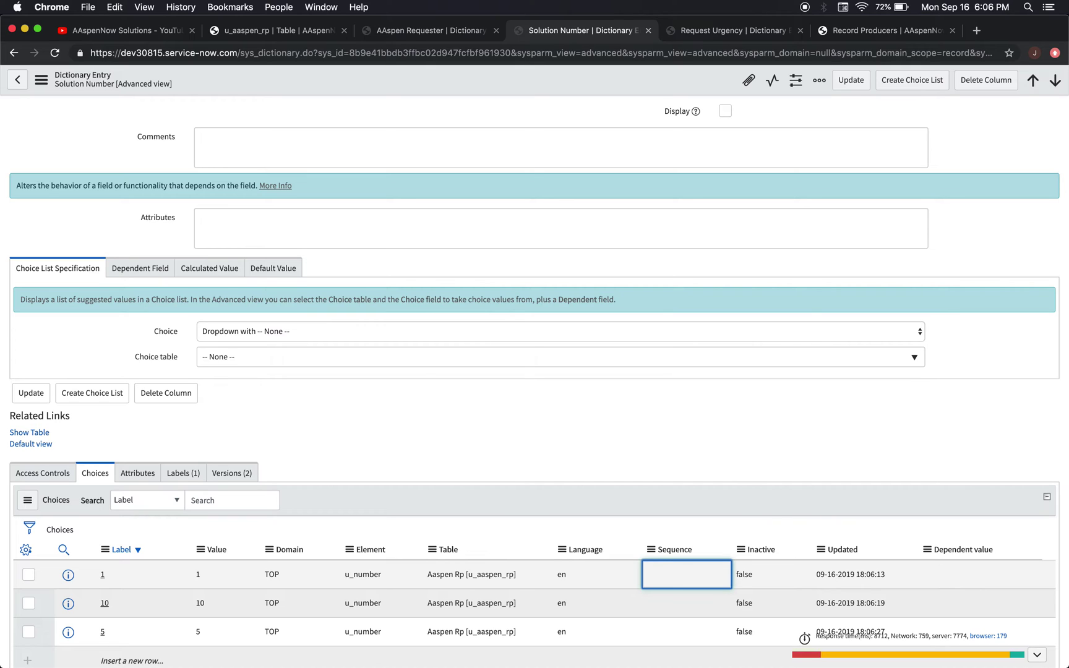
{"action": "key", "text": "Down"}
{"action": "key", "text": "Down"}
{"action": "key", "text": "Return"}
{"action": "type", "text": "100"}
{"action": "key", "text": "Return"}
{"action": "key", "text": "Up"}
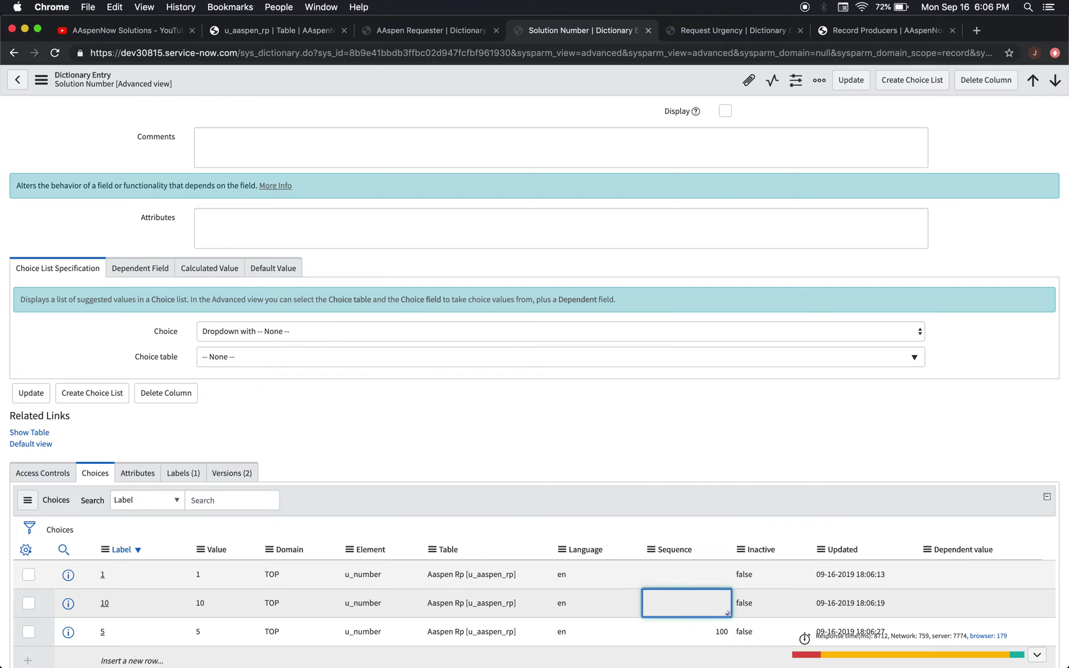
{"action": "key", "text": "Return"}
{"action": "type", "text": "2"}
{"action": "key", "text": "Return"}
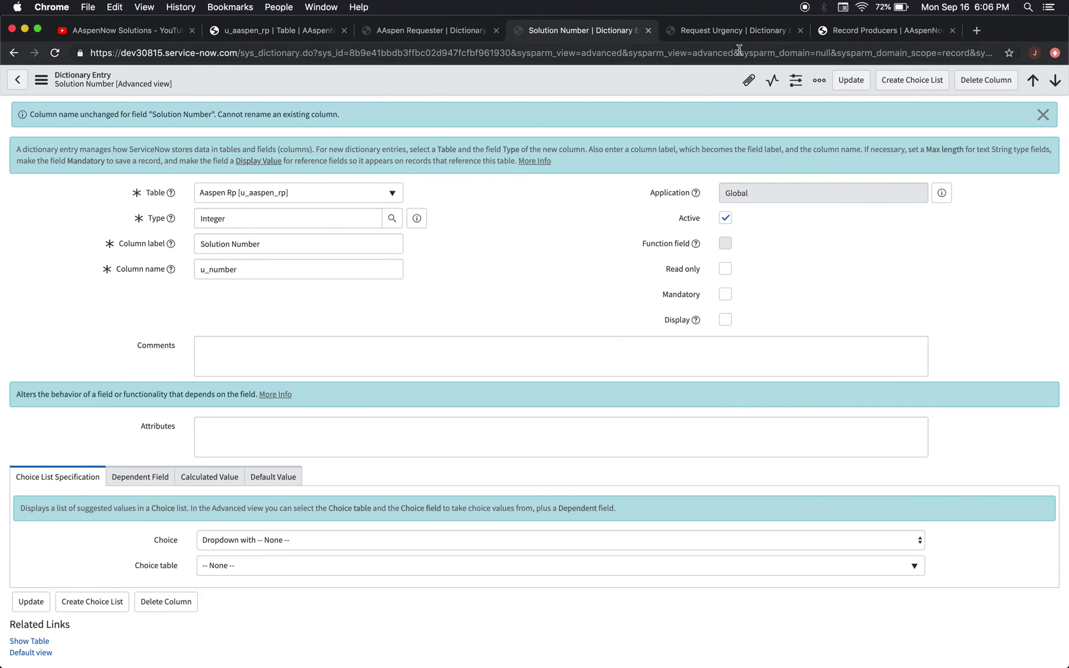
In the Request Urgency dictionary entry, set the choice specification to Dropdown with -- None -- and save the entry
{"action": "left_click", "coordinate": [712, 35]}
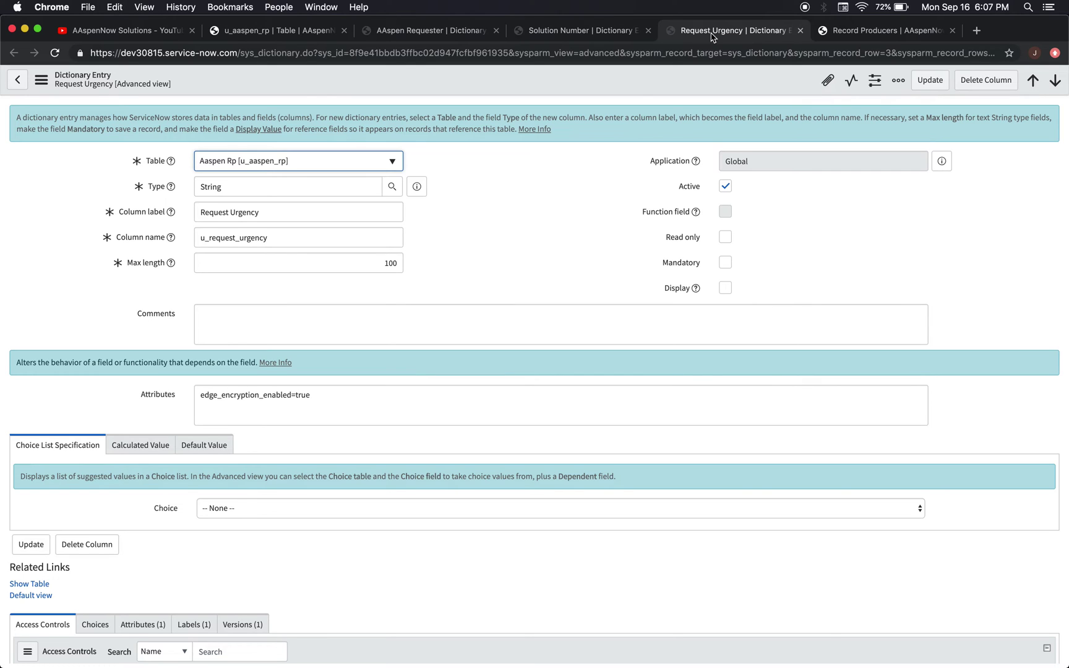
{"action": "left_click", "coordinate": [240, 506]}
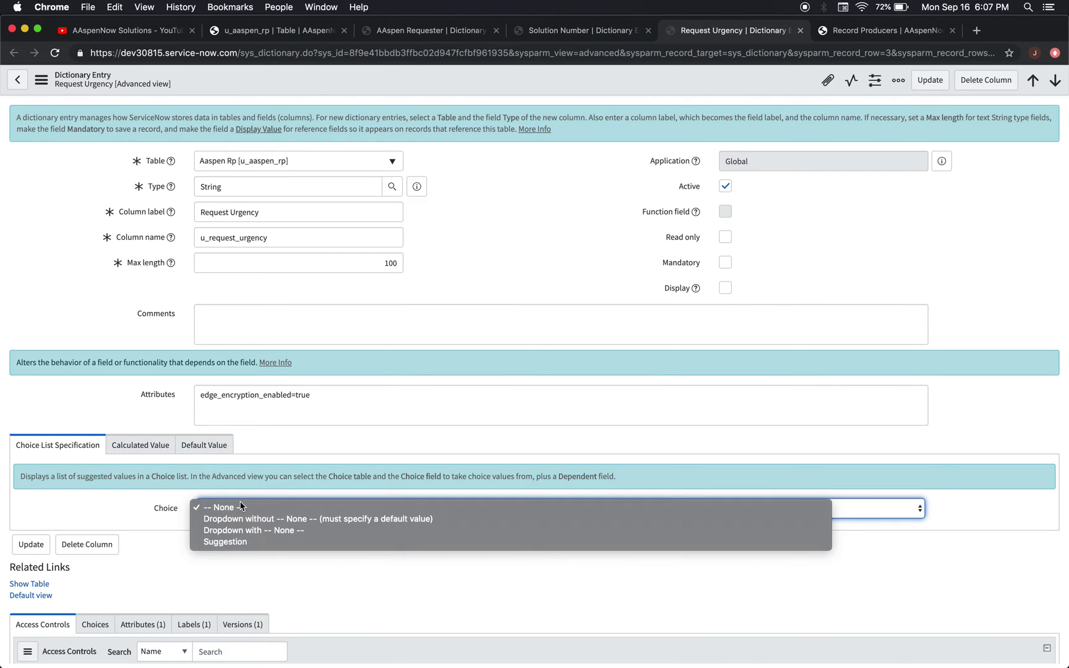
{"action": "left_click", "coordinate": [253, 530]}
{"action": "scroll", "coordinate": [101, 510], "scroll_direction": "down", "scroll_amount": 3}
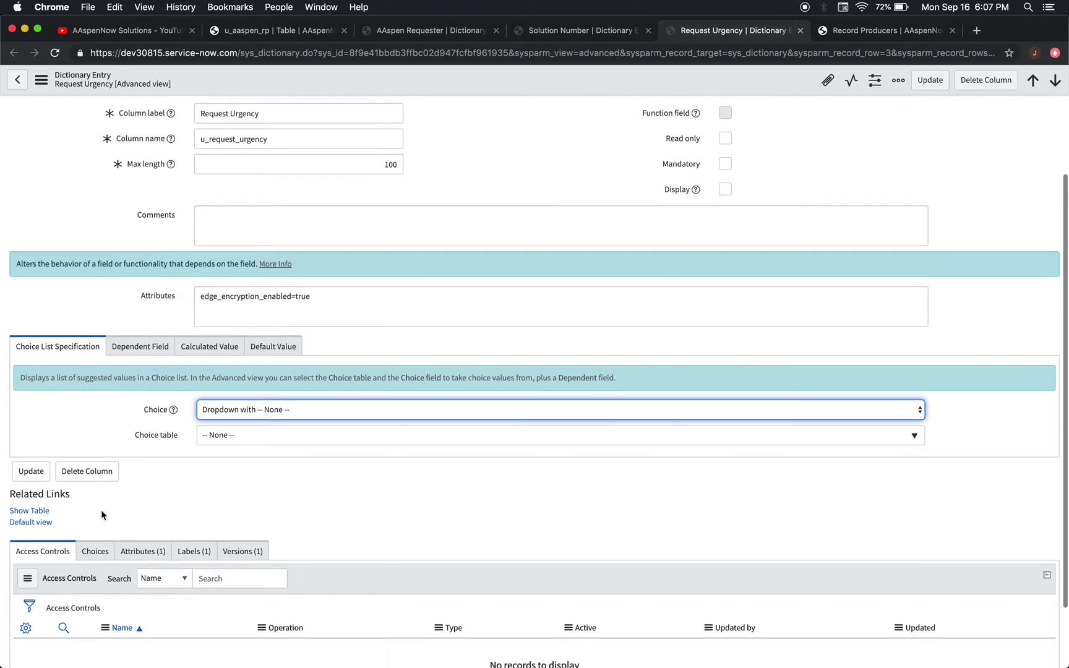
{"action": "left_click", "coordinate": [49, 85]}
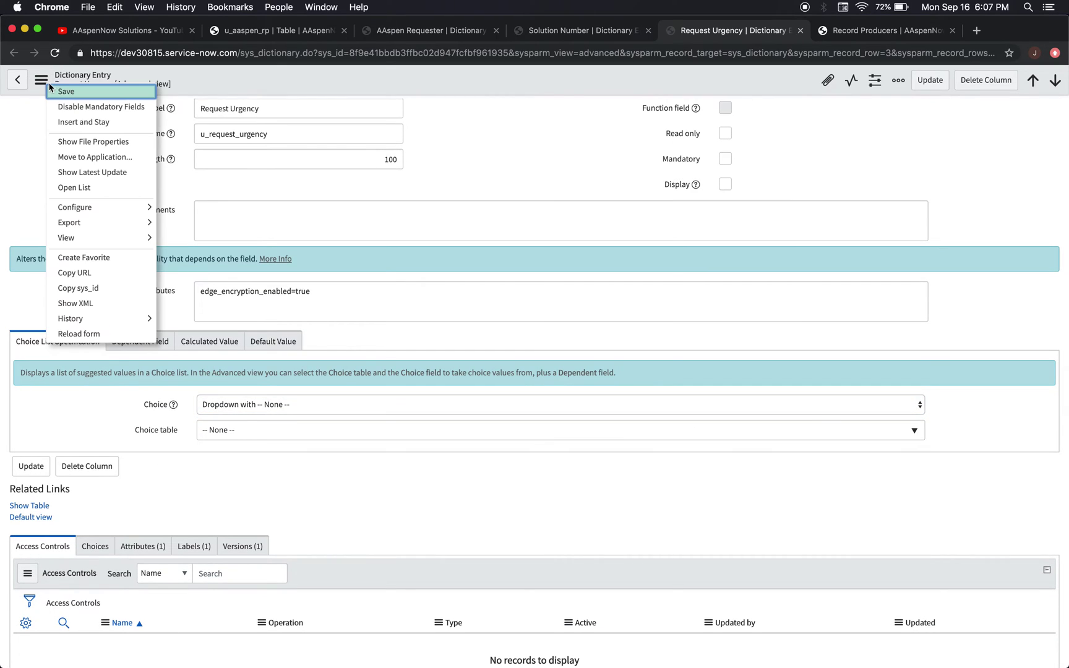
{"action": "left_click", "coordinate": [67, 94]}
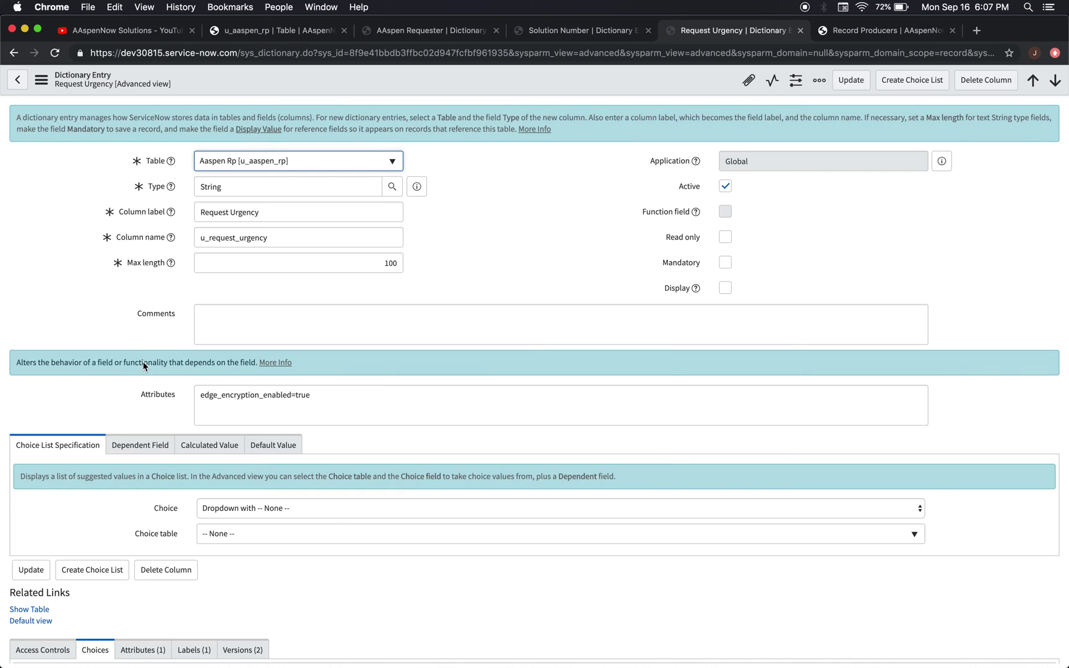
Add a choice with label Critical and value Critical to the Request Urgency field's choices
{"action": "scroll", "coordinate": [143, 366], "scroll_direction": "down", "scroll_amount": 5}
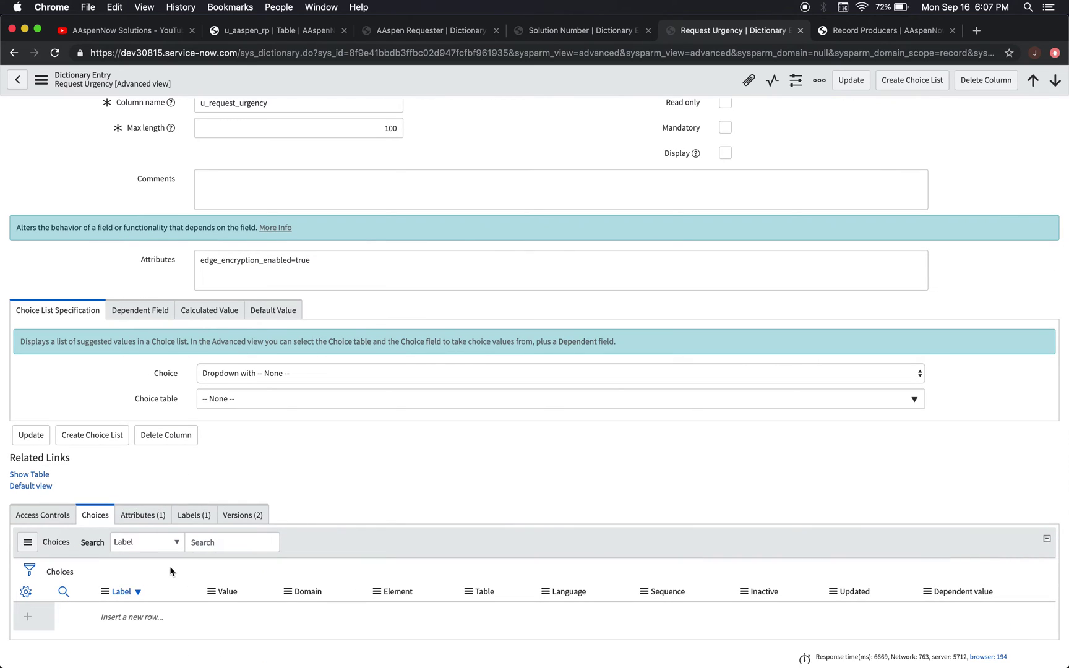
{"action": "scroll", "coordinate": [170, 566], "scroll_direction": "down", "scroll_amount": 1}
{"action": "left_click", "coordinate": [126, 587]}
{"action": "left_click", "coordinate": [127, 588]}
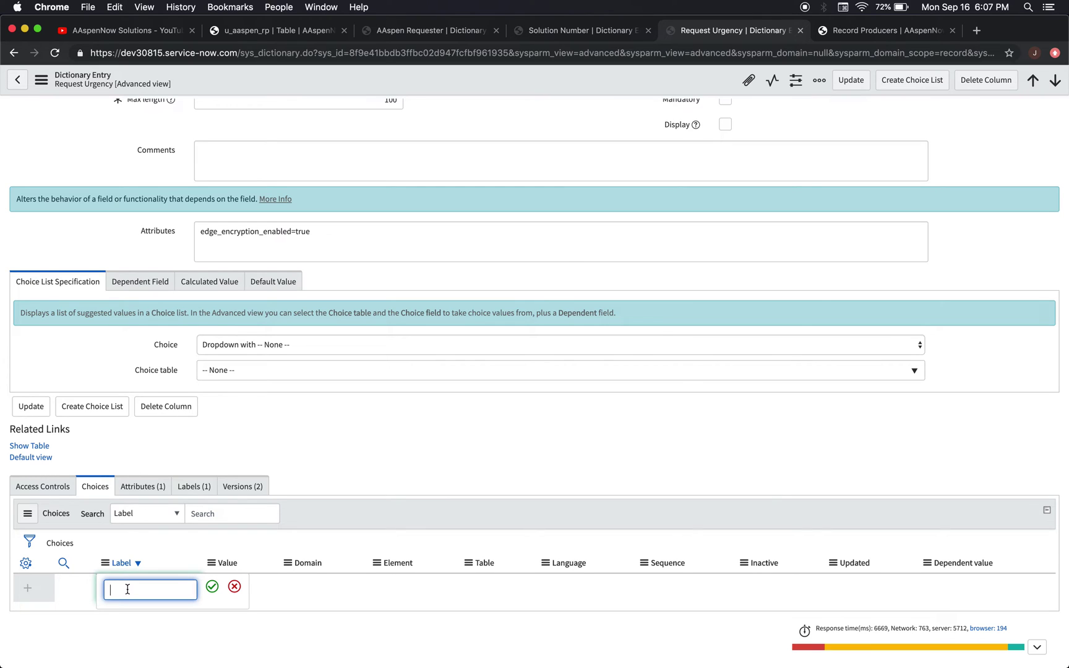
{"action": "type", "text": "Critical"}
{"action": "key", "text": "Return"}
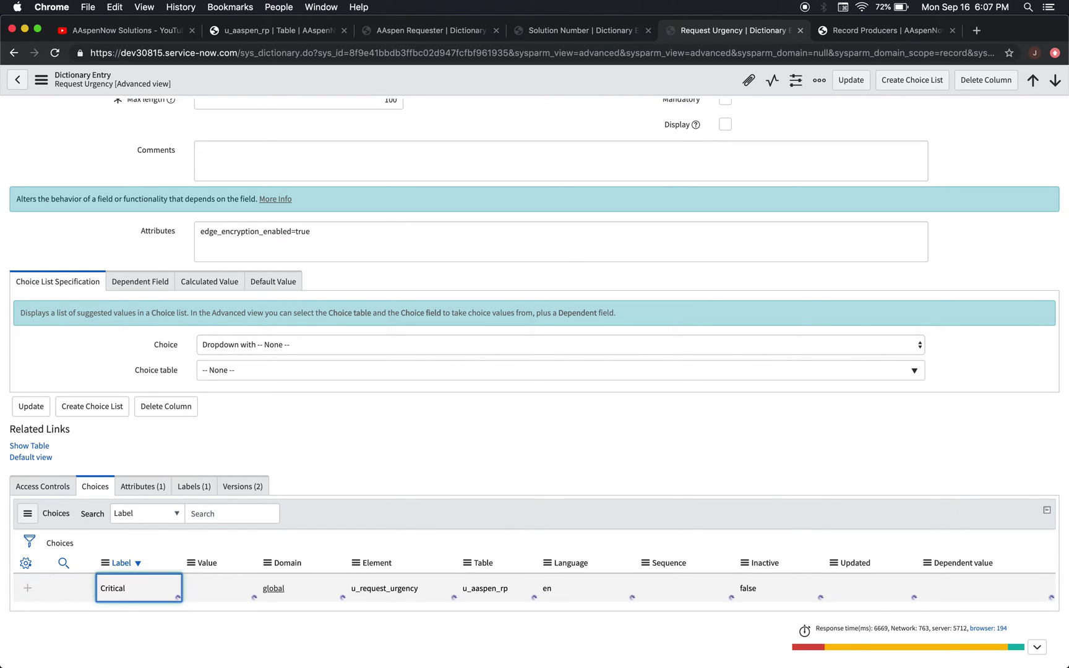
{"action": "key", "text": "Tab"}
{"action": "key", "text": "Return"}
{"action": "type", "text": "Critical"}
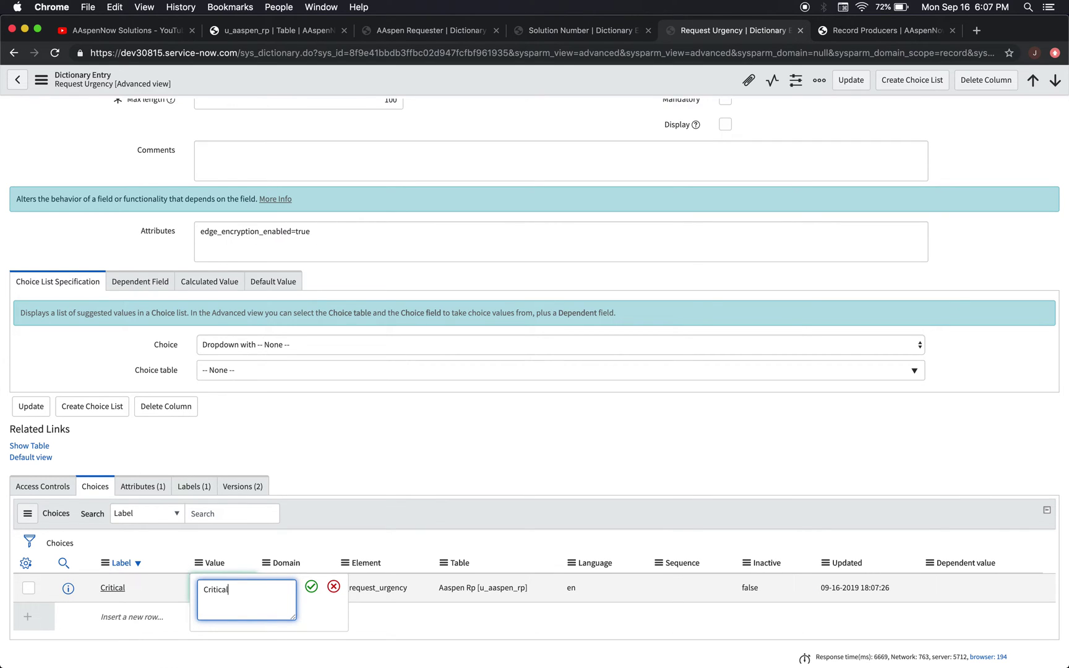
{"action": "key", "text": "Return"}
Add a second Request Urgency choice with label Standard and value Standard
{"action": "key", "text": "Down"}
{"action": "key", "text": "Return"}
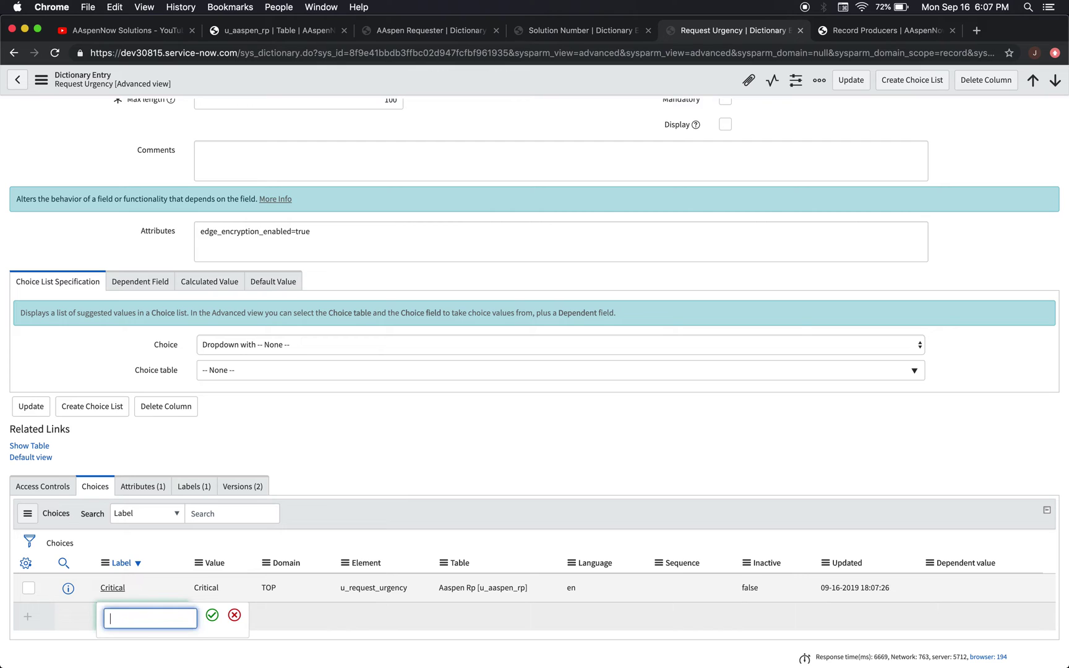
{"action": "type", "text": "Standard"}
{"action": "key", "text": "Return"}
{"action": "key", "text": "Right"}
{"action": "key", "text": "Return"}
{"action": "type", "text": "S"}
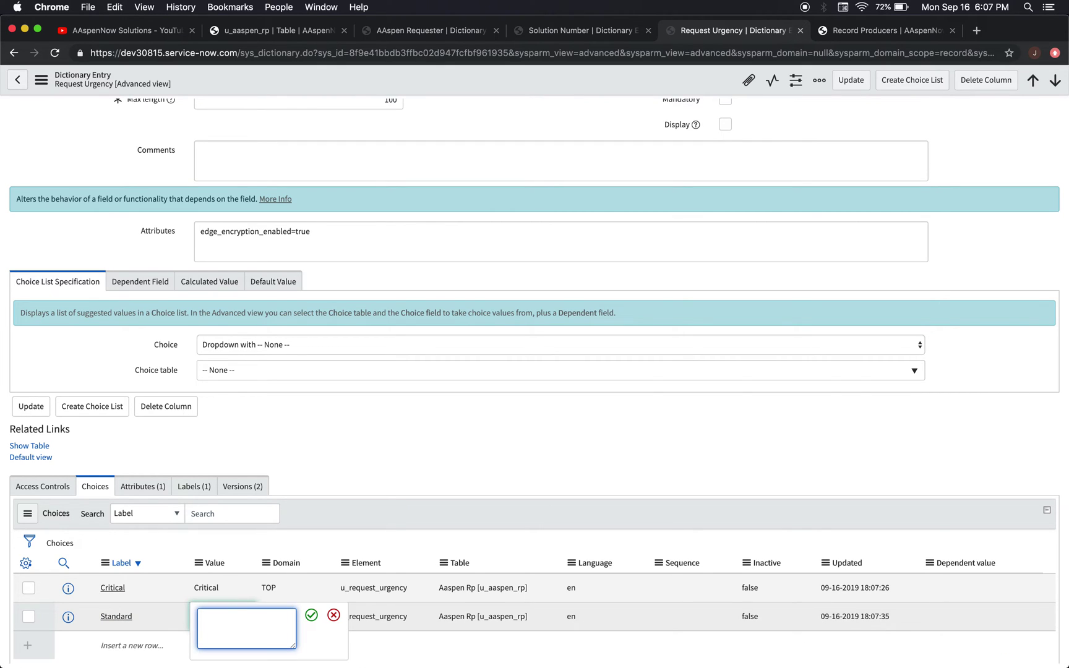
{"action": "type", "text": "tandard"}
{"action": "key", "text": "Return"}
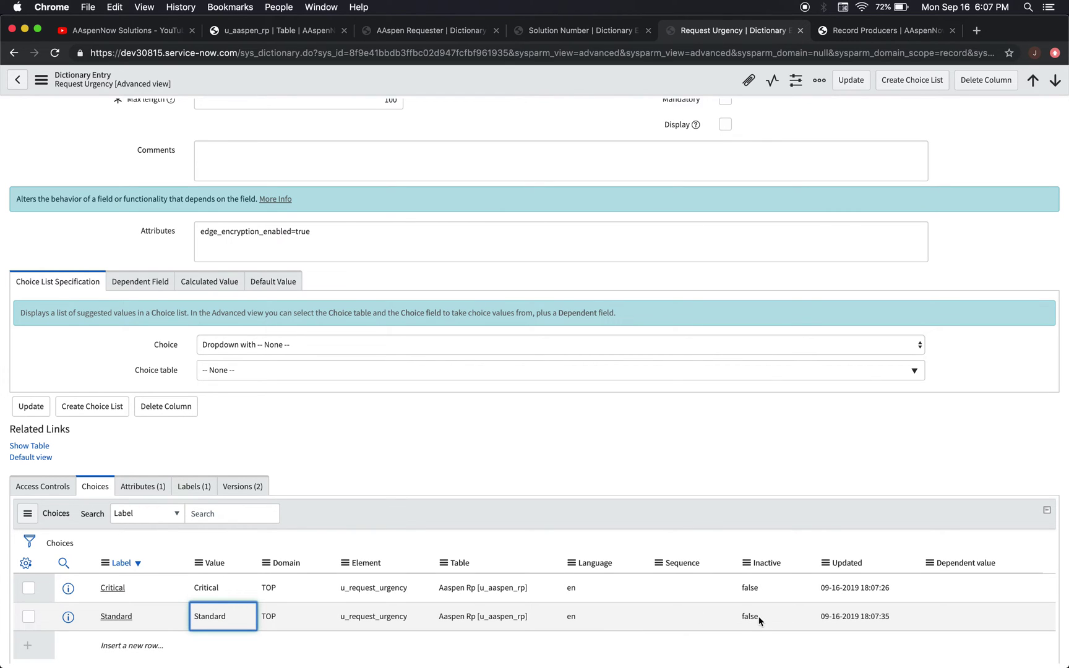
Set the sequence of the Critical choice of Request Urgency to 100
{"action": "double_click", "coordinate": [691, 594]}
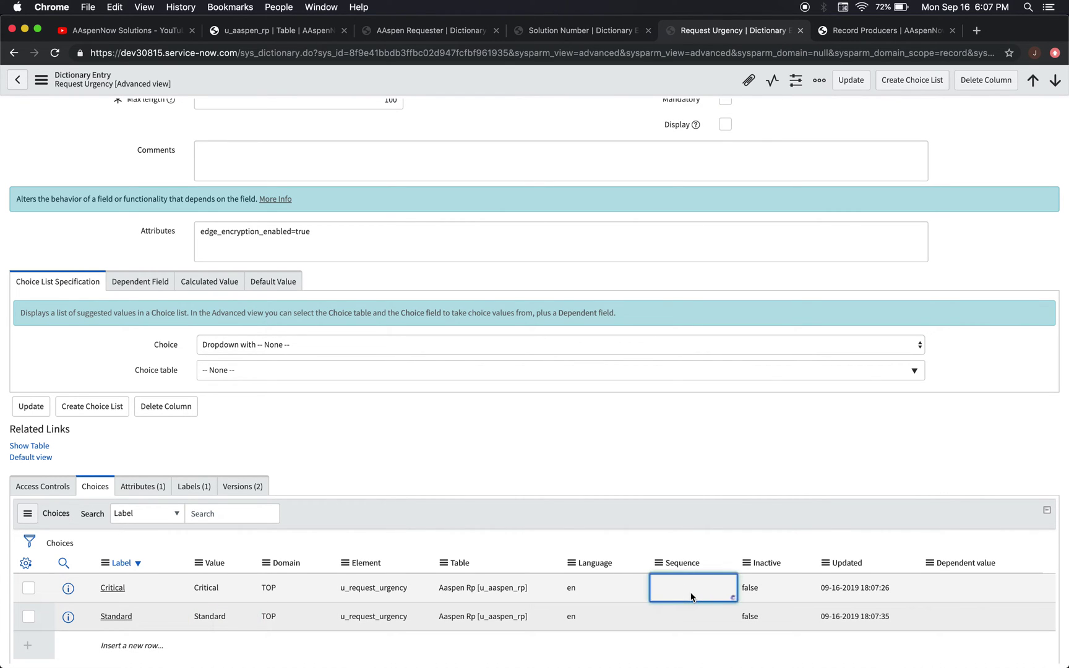
{"action": "type", "text": "100"}
{"action": "key", "text": "Return"}
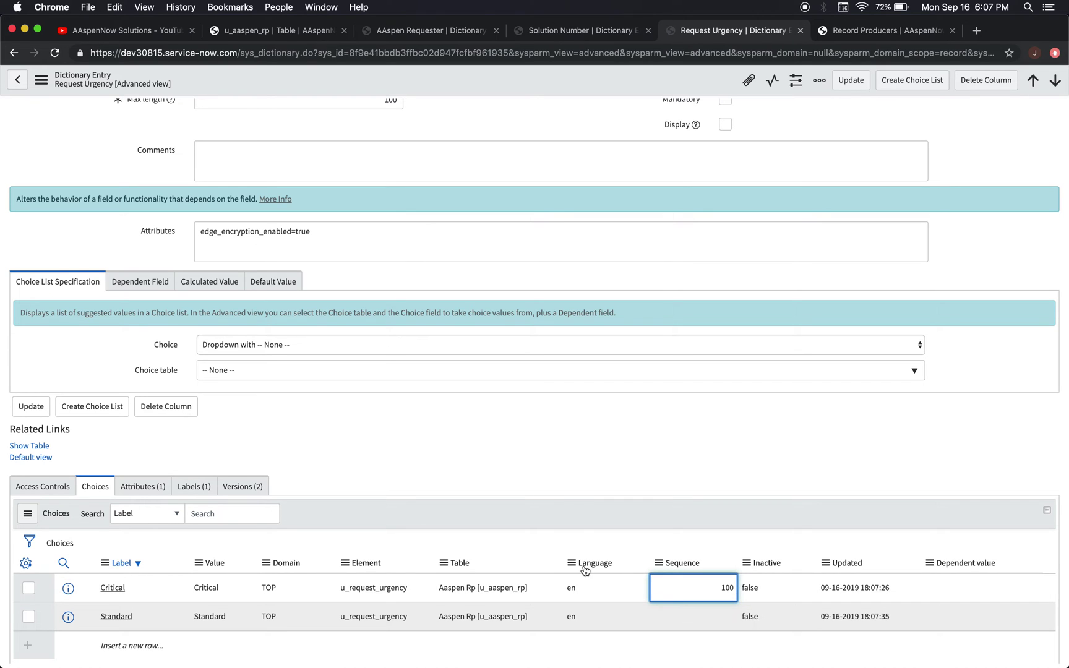
{"action": "scroll", "coordinate": [569, 488], "scroll_direction": "up", "scroll_amount": 5}
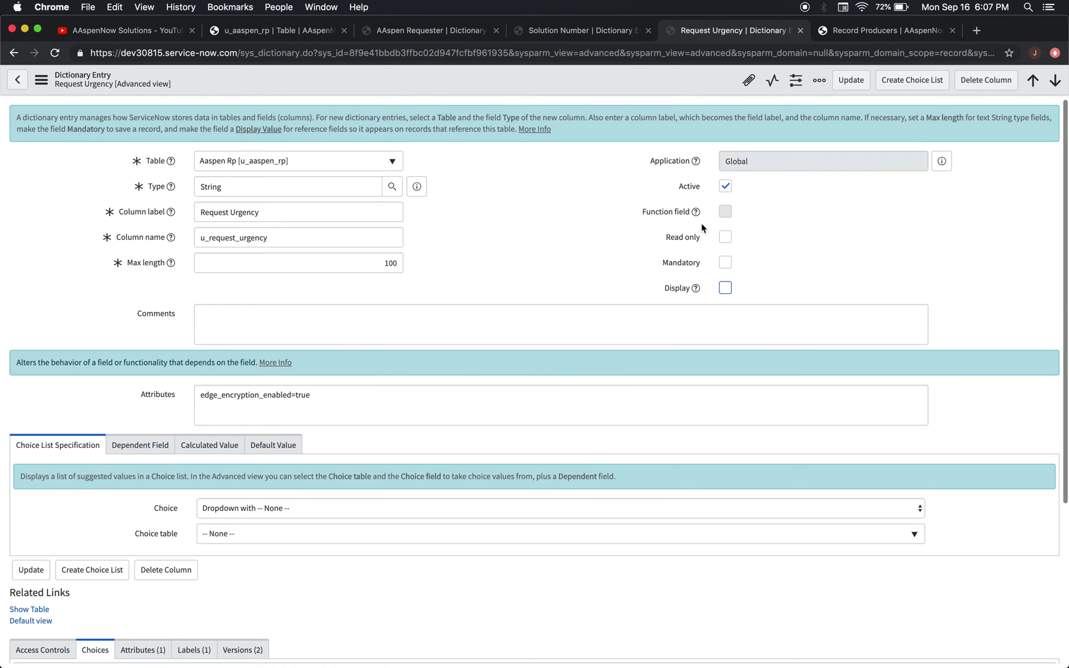
Review the dictionary entries of the Solution Number, AAspen Requester and Request Urgency fields, including the Solution Number choices
{"action": "left_click", "coordinate": [568, 31]}
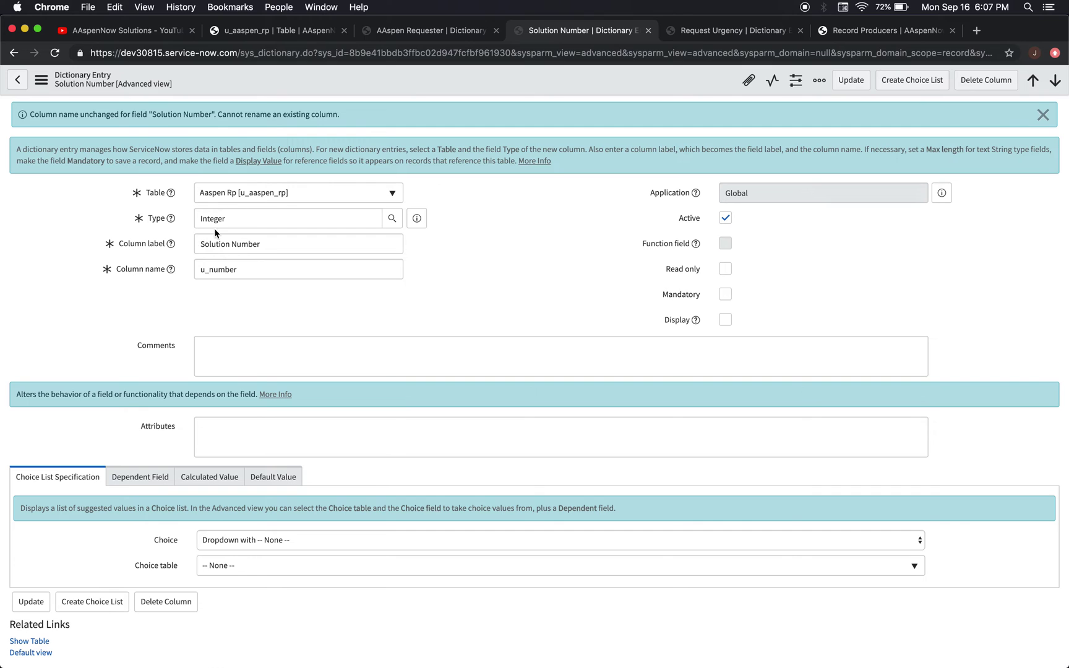
{"action": "scroll", "coordinate": [393, 417], "scroll_direction": "down", "scroll_amount": 5}
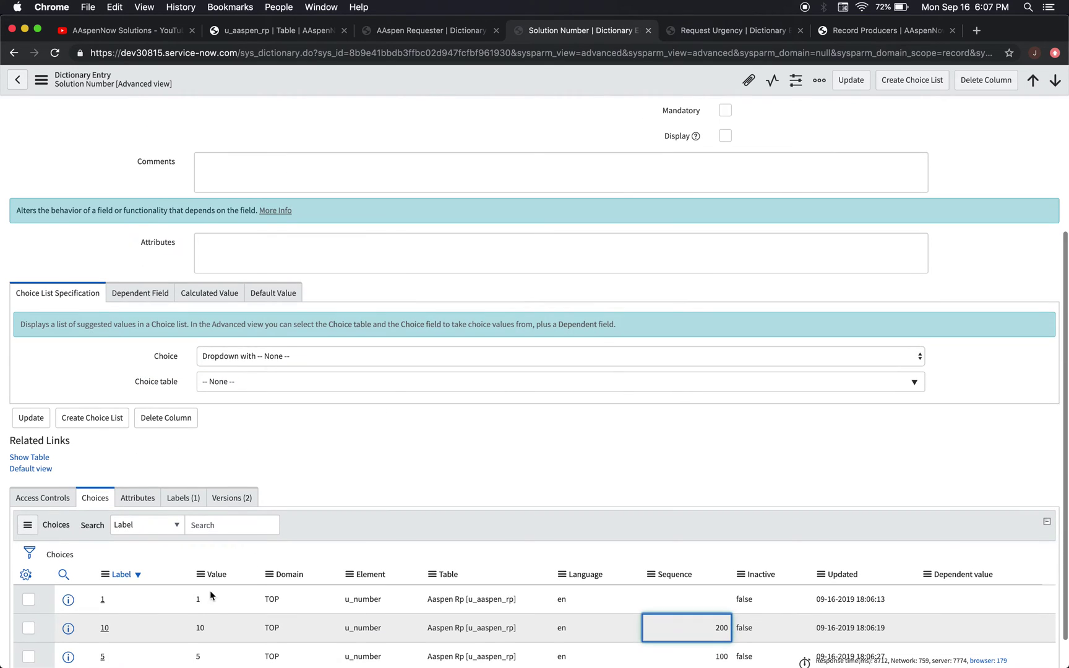
{"action": "scroll", "coordinate": [393, 417], "scroll_direction": "down", "scroll_amount": 2}
{"action": "scroll", "coordinate": [371, 346], "scroll_direction": "up", "scroll_amount": 7}
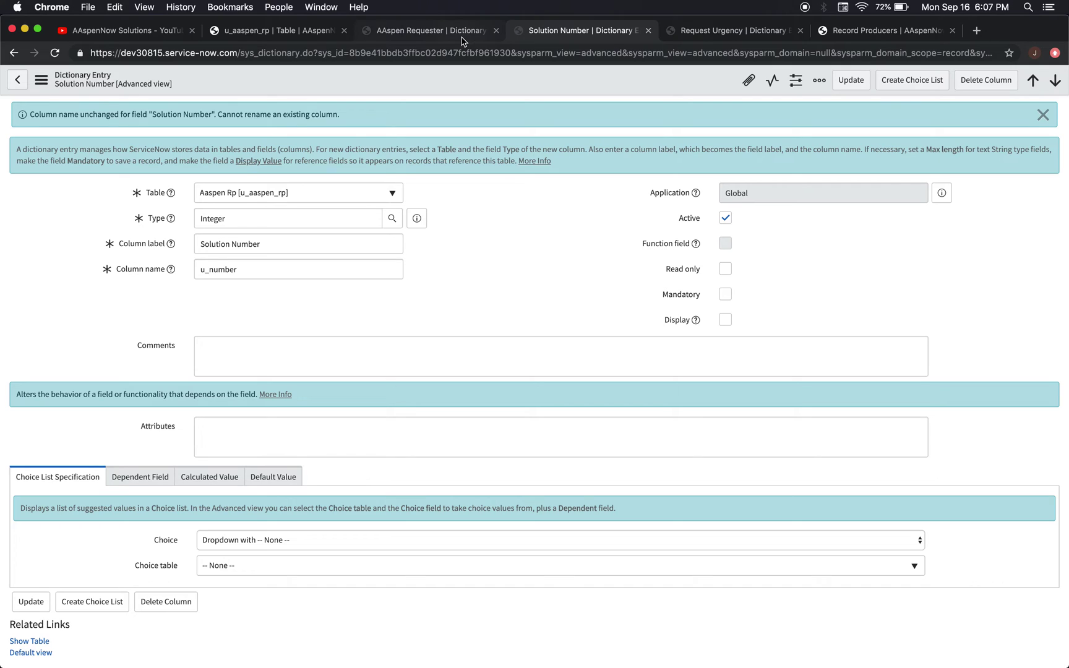
{"action": "left_click", "coordinate": [431, 35]}
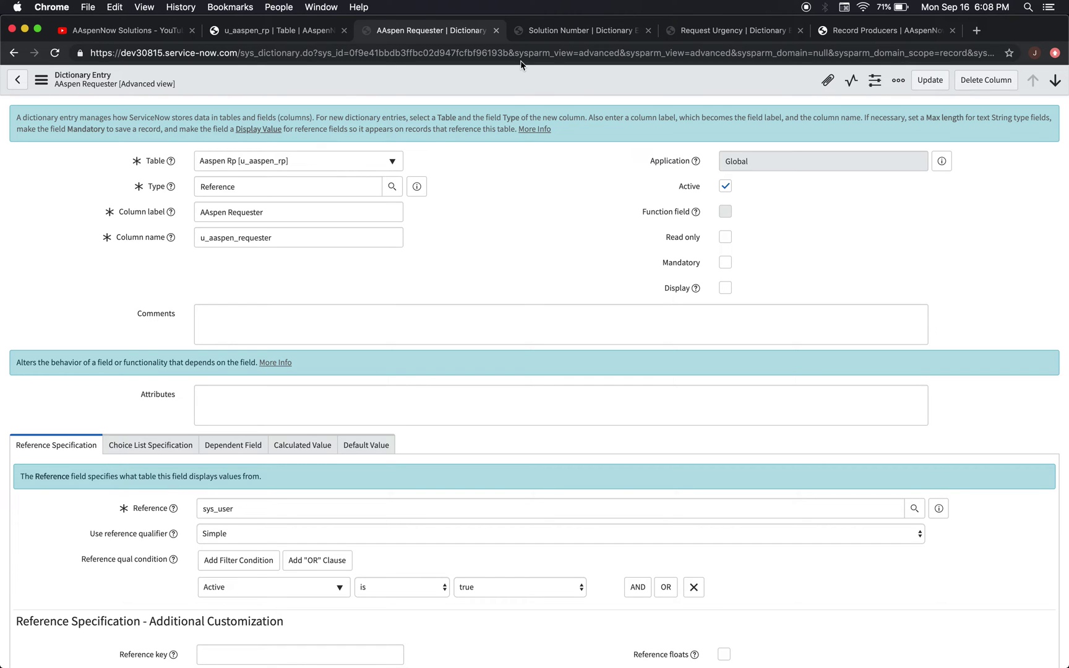
{"action": "left_click", "coordinate": [736, 38]}
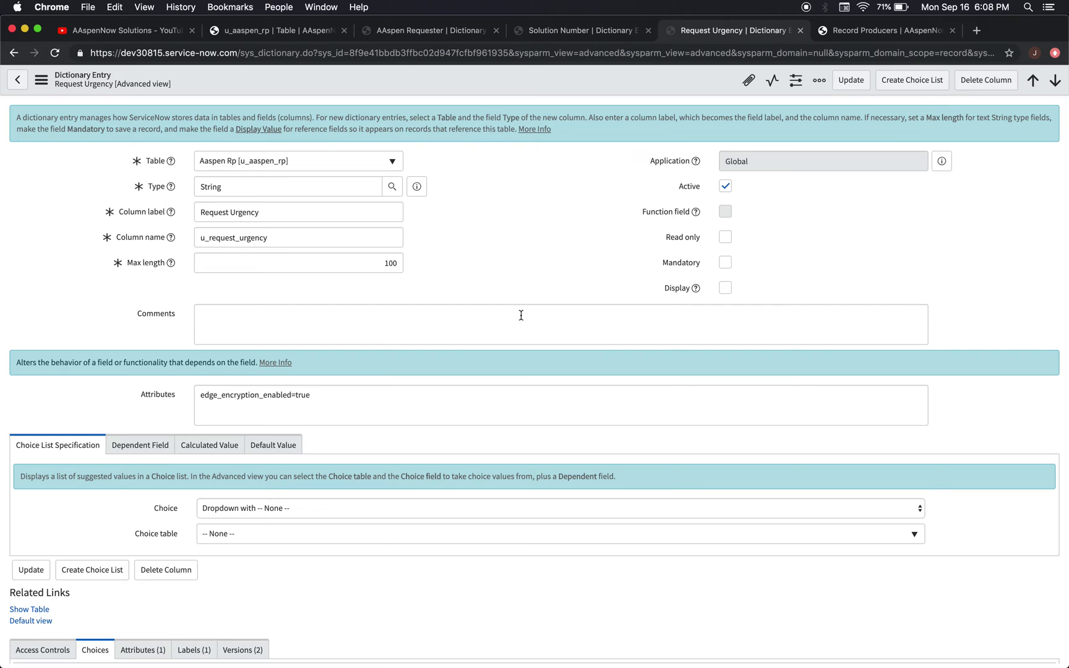
Show the form of the u_aaspen_rp table and check the dropdown choices of its Solution Number field
{"action": "left_click", "coordinate": [281, 37]}
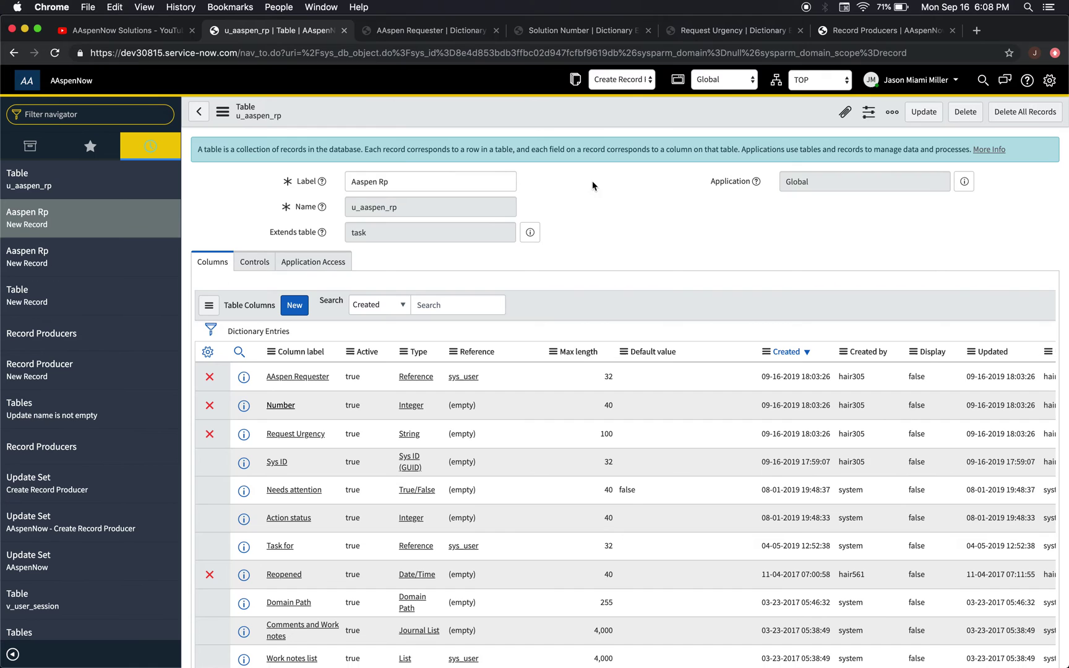
{"action": "scroll", "coordinate": [362, 278], "scroll_direction": "down", "scroll_amount": 20}
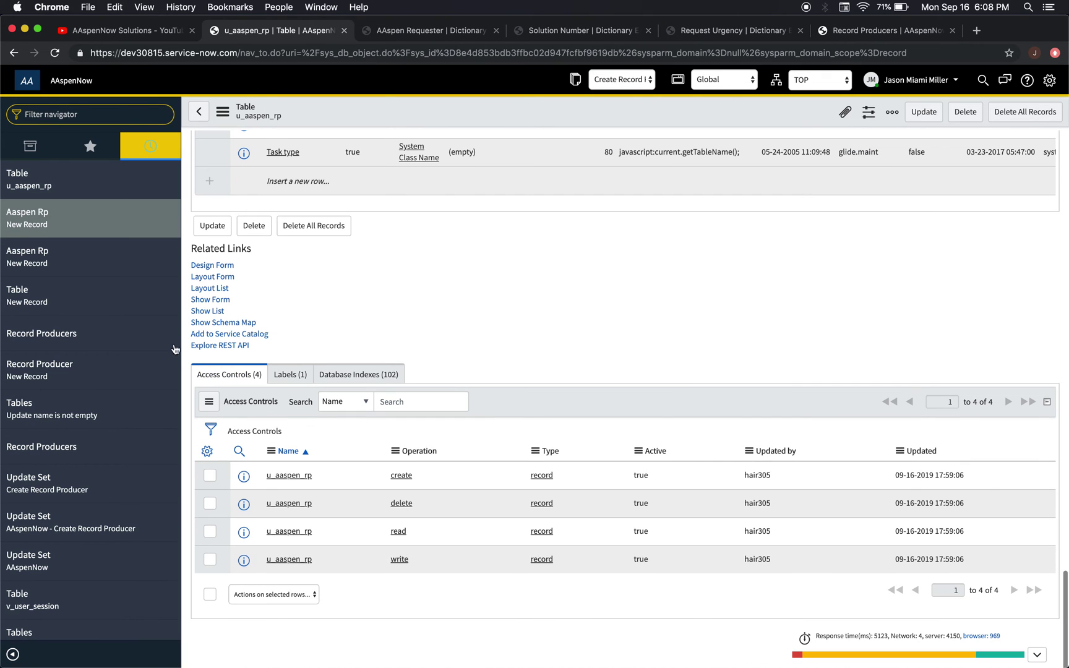
{"action": "left_click", "coordinate": [205, 299]}
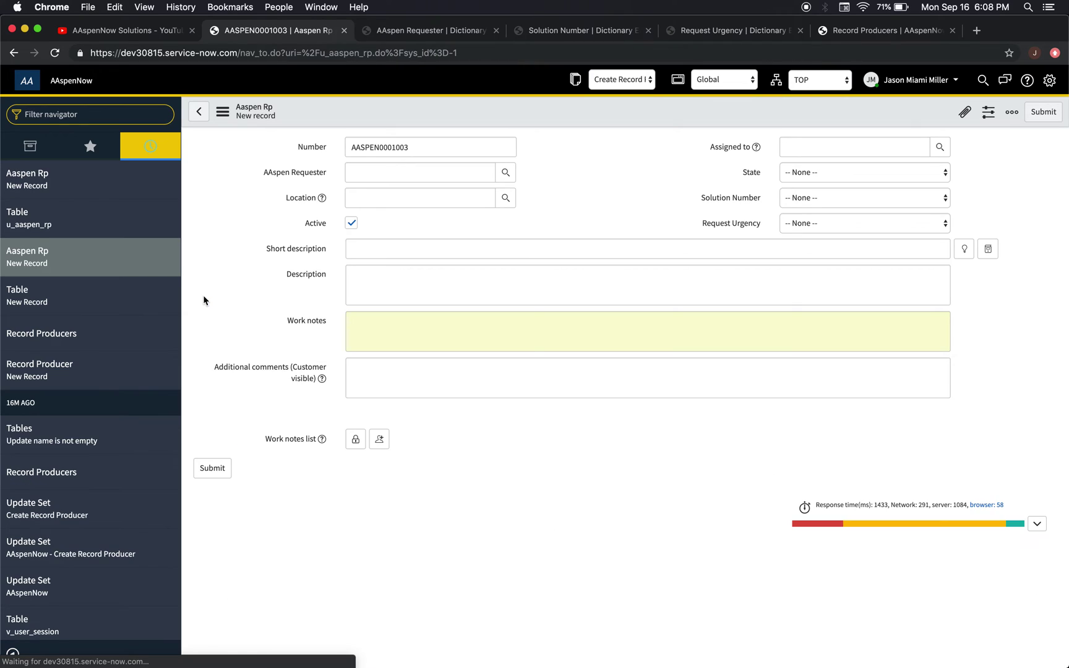
{"action": "left_click", "coordinate": [844, 200]}
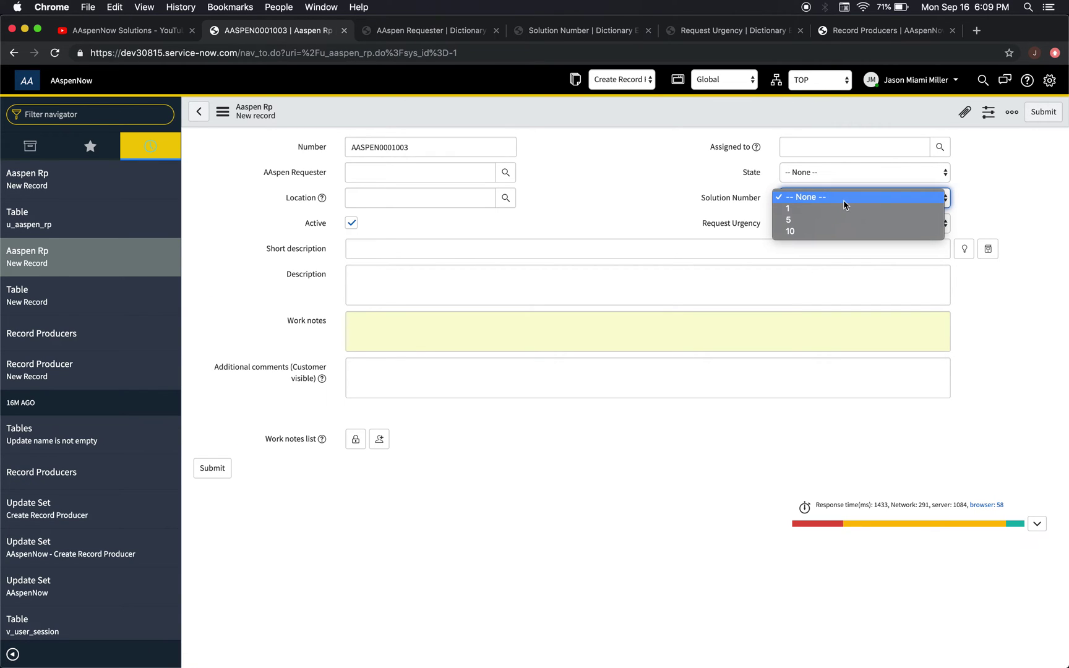
{"action": "left_click", "coordinate": [666, 201]}
Check the AAspen Requester lookup list and the Request Urgency dropdown choices on the new record form
{"action": "left_click", "coordinate": [370, 172]}
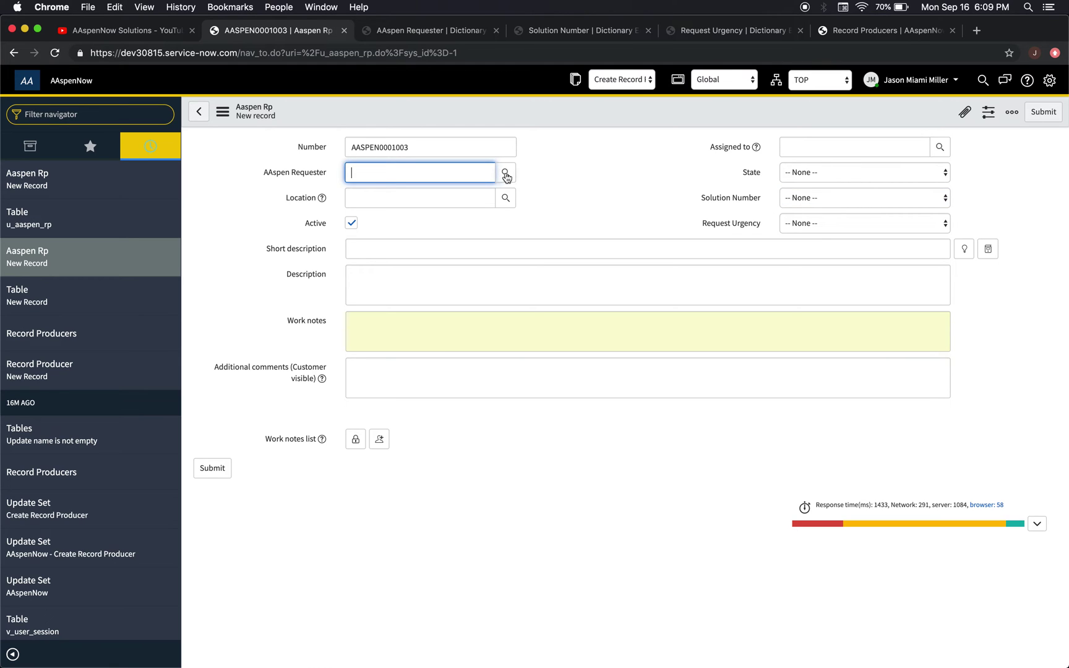
{"action": "left_click", "coordinate": [506, 174]}
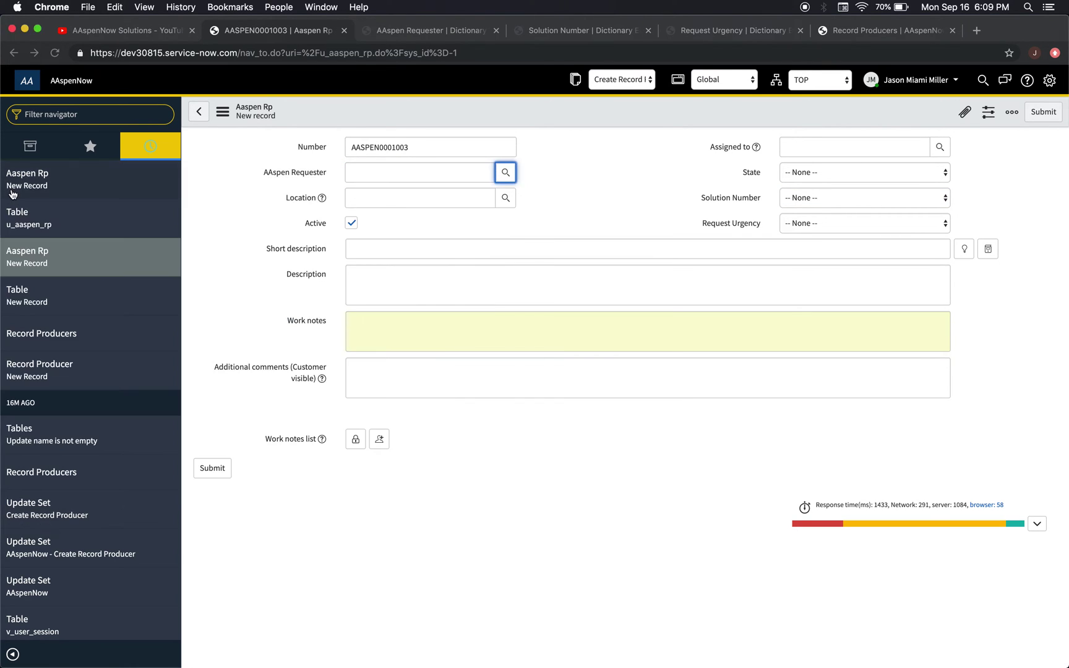
{"action": "left_click", "coordinate": [8, 186]}
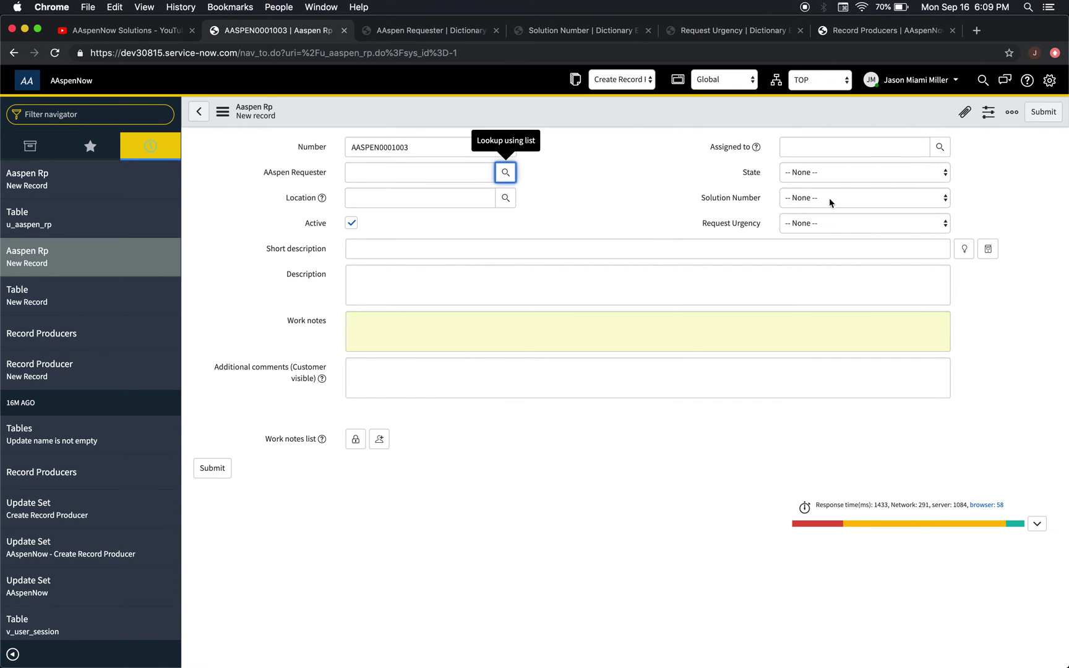
{"action": "left_click", "coordinate": [846, 223]}
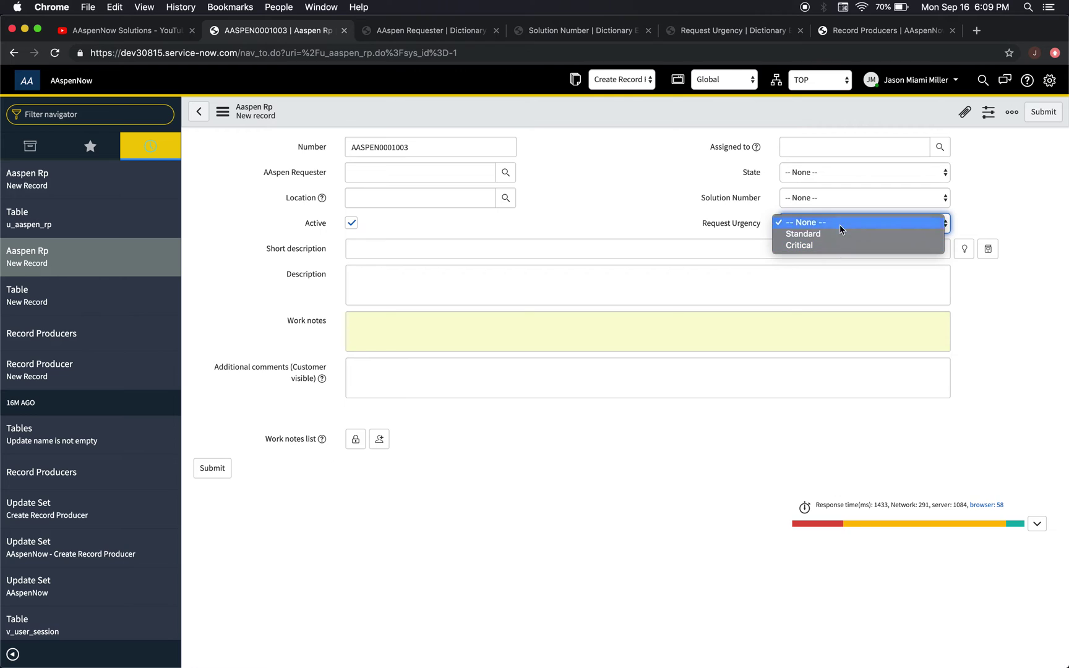
{"action": "left_click", "coordinate": [607, 225]}
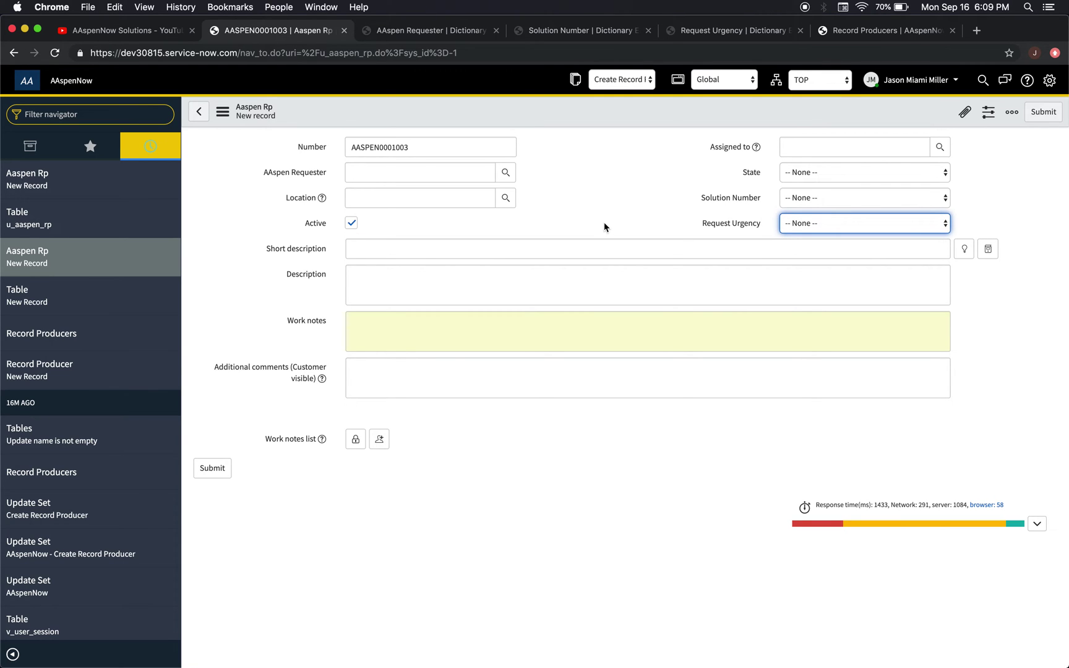
Return to the u_aaspen_rp table record and open a new Aaspen Rp record in a separate browser tab beside it
{"action": "left_click", "coordinate": [415, 34]}
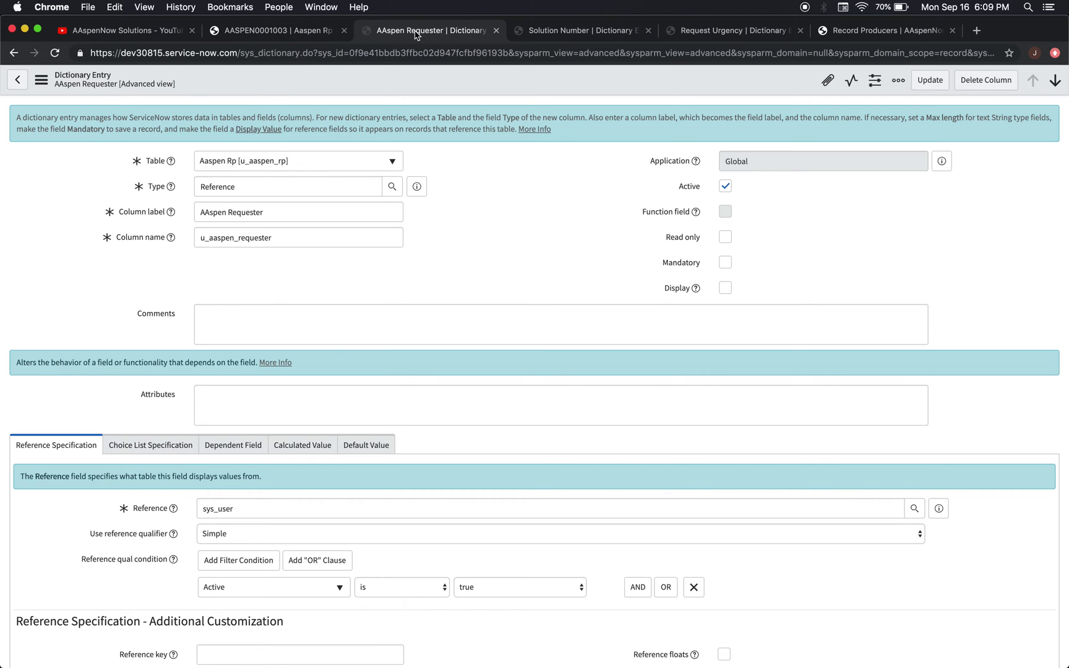
{"action": "left_click", "coordinate": [275, 32]}
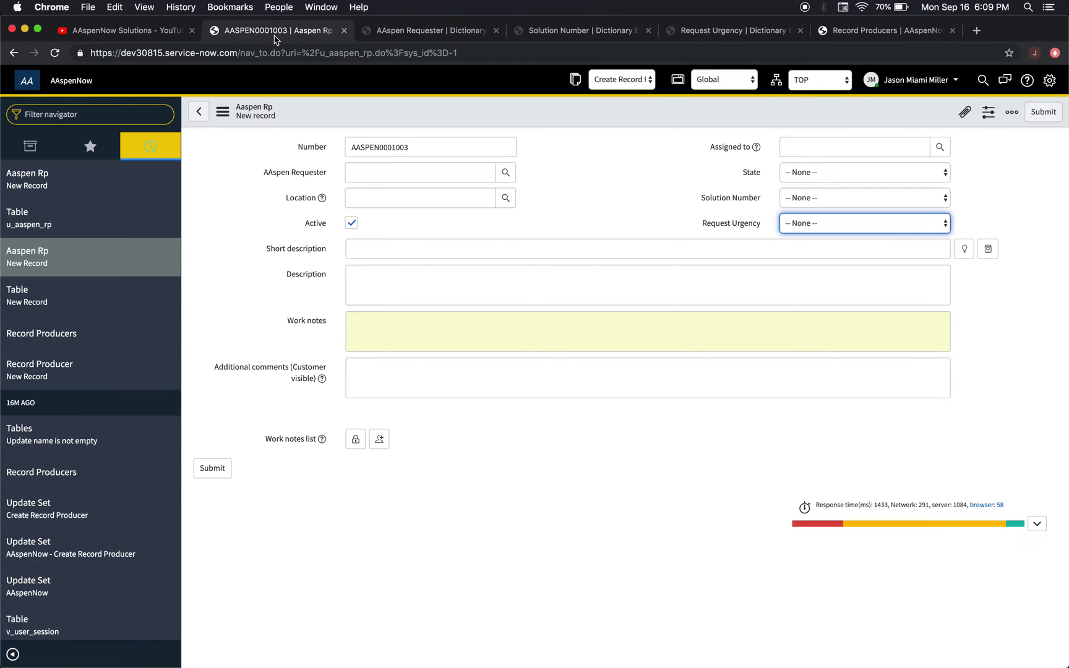
{"action": "left_click", "coordinate": [45, 216]}
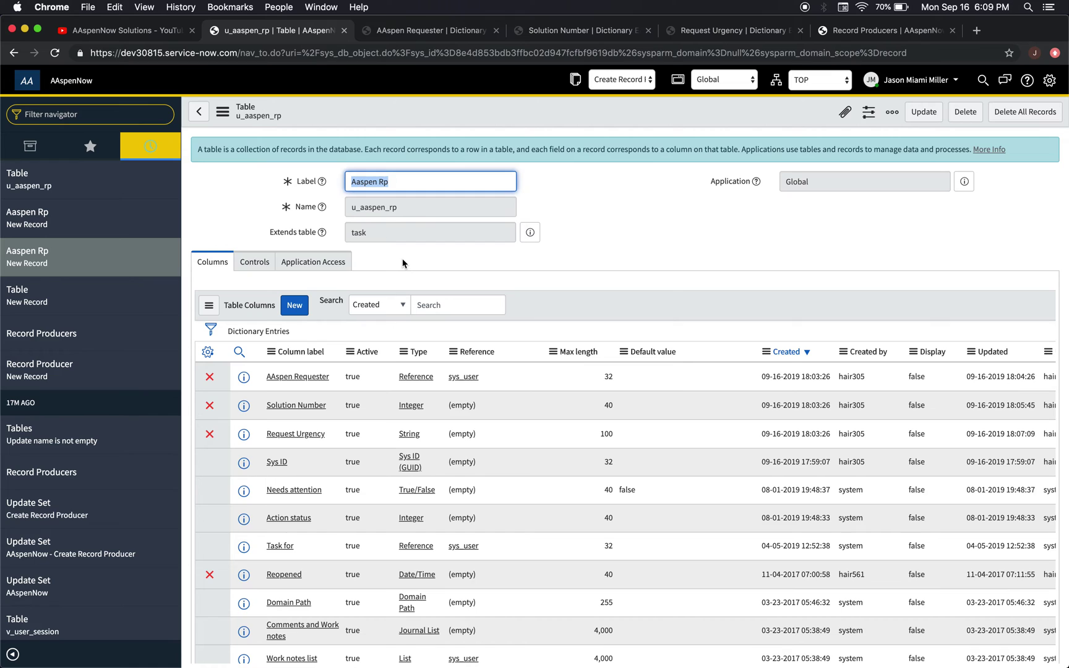
{"action": "scroll", "coordinate": [403, 263], "scroll_direction": "down", "scroll_amount": 20}
{"action": "scroll", "coordinate": [403, 263], "scroll_direction": "down", "scroll_amount": 1}
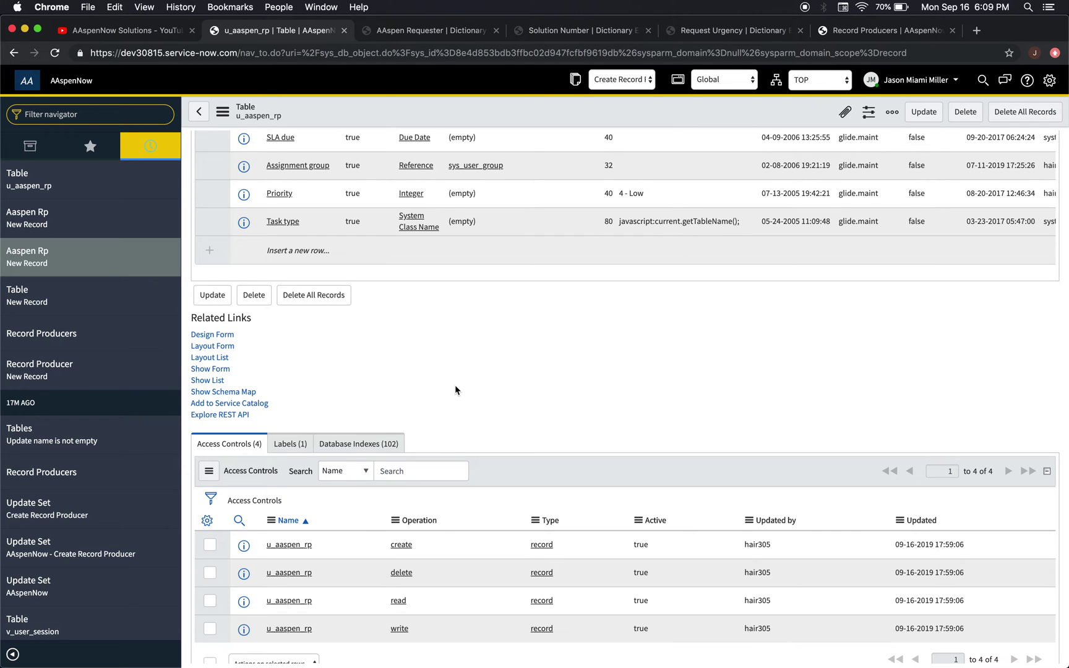
{"action": "left_click", "coordinate": [61, 223], "text": "super"}
{"action": "left_click_drag", "start_coordinate": [792, 34], "coordinate": [418, 38]}
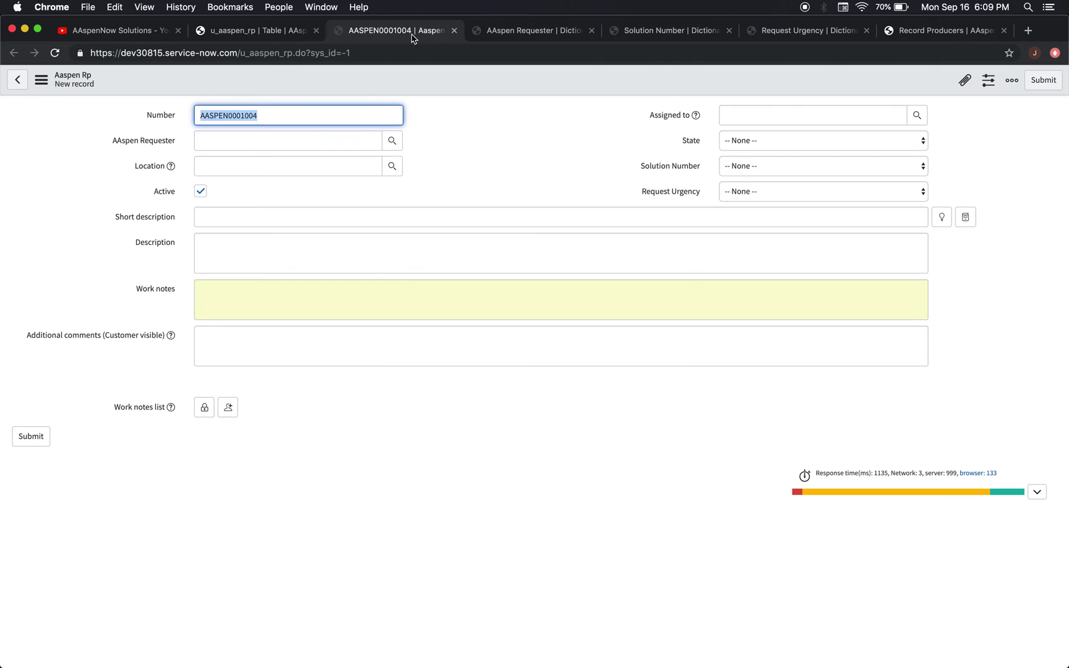
Start adding the u_aaspen_rp table to the service catalog as a record producer named AAspen Request
{"action": "left_click", "coordinate": [265, 33]}
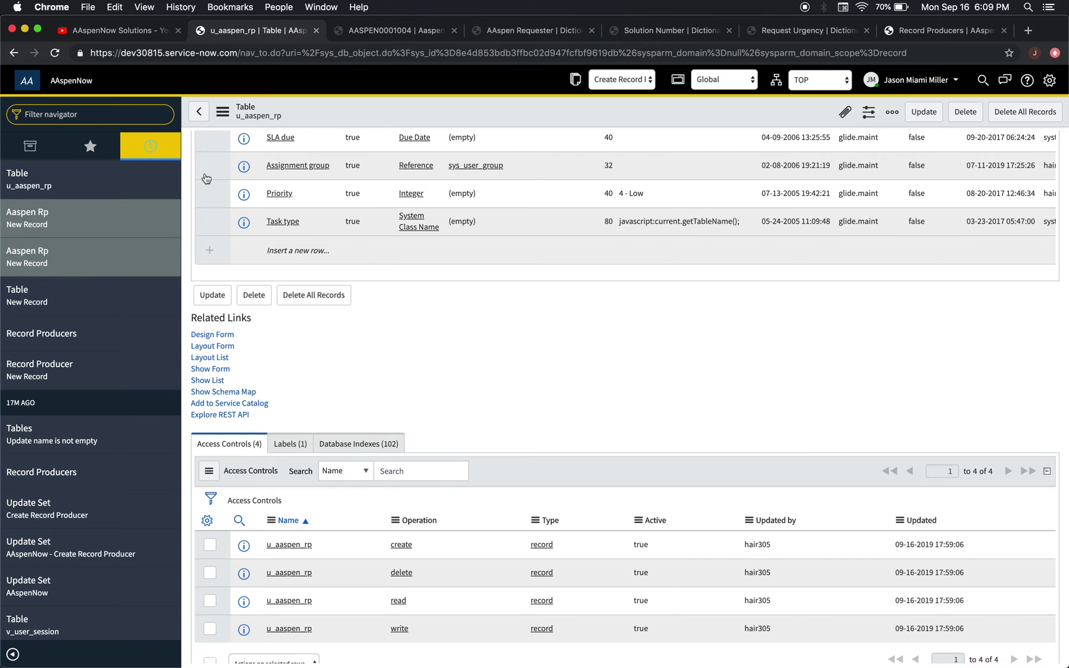
{"action": "left_click", "coordinate": [249, 403]}
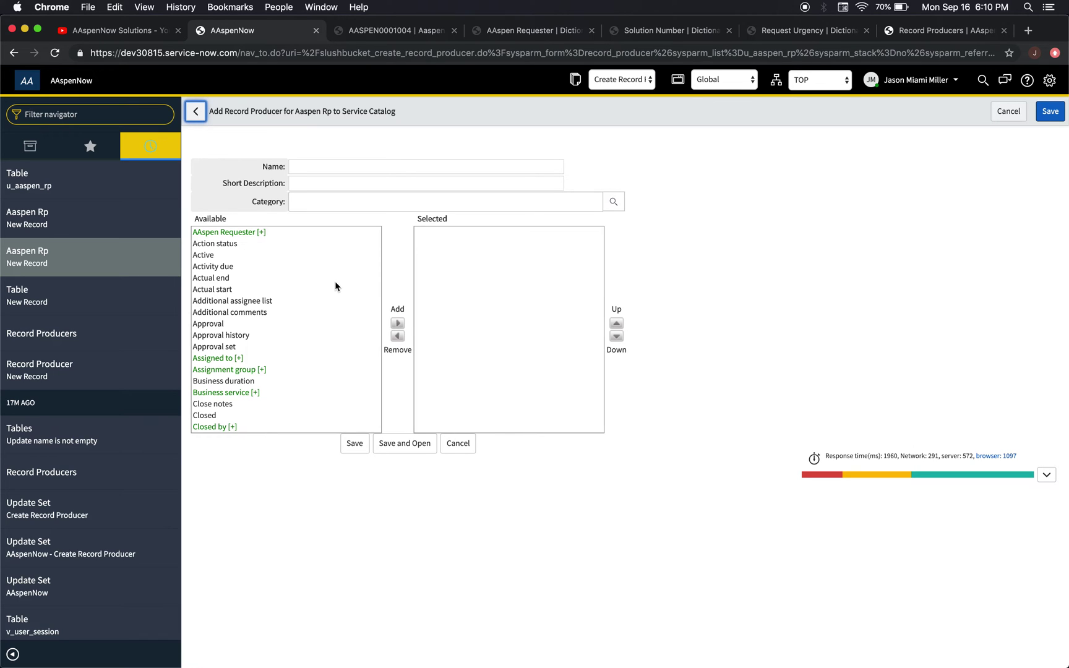
{"action": "left_click", "coordinate": [357, 165]}
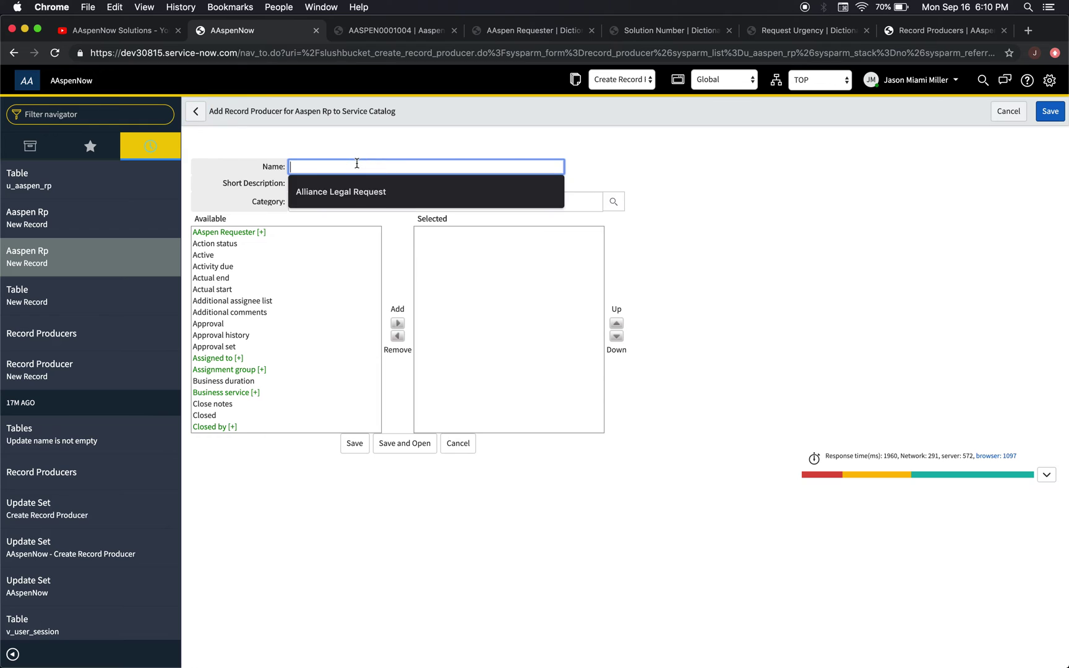
{"action": "type", "text": "AA"}
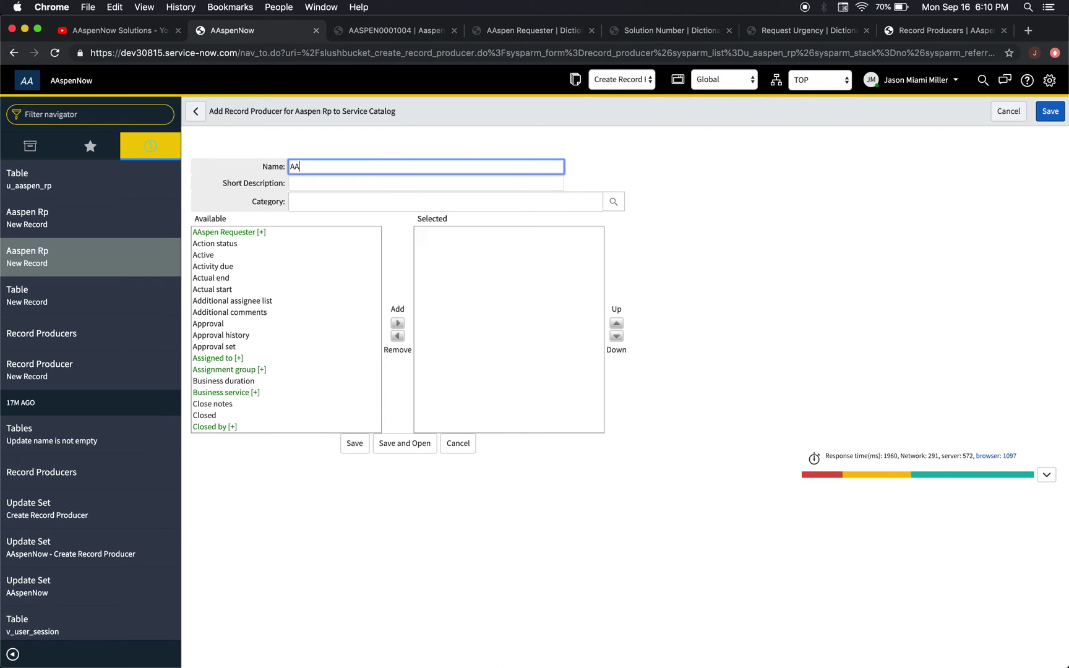
{"action": "type", "text": "spen Request"}
{"action": "key", "text": "Tab"}
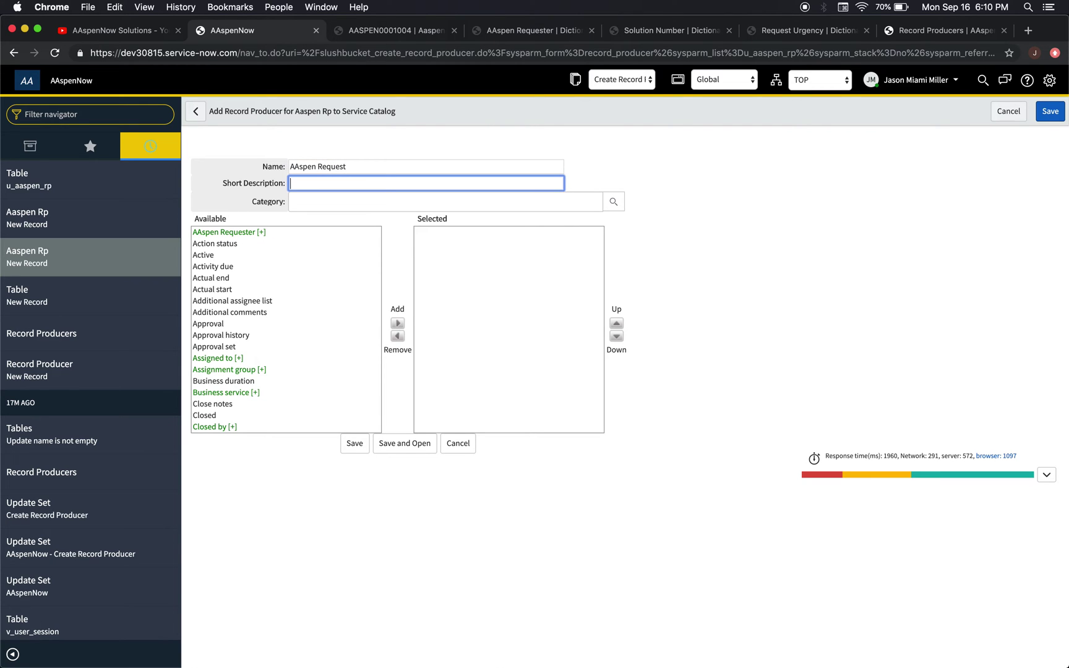
Set the record producer's category to Solutions that matter
{"action": "left_click", "coordinate": [571, 205]}
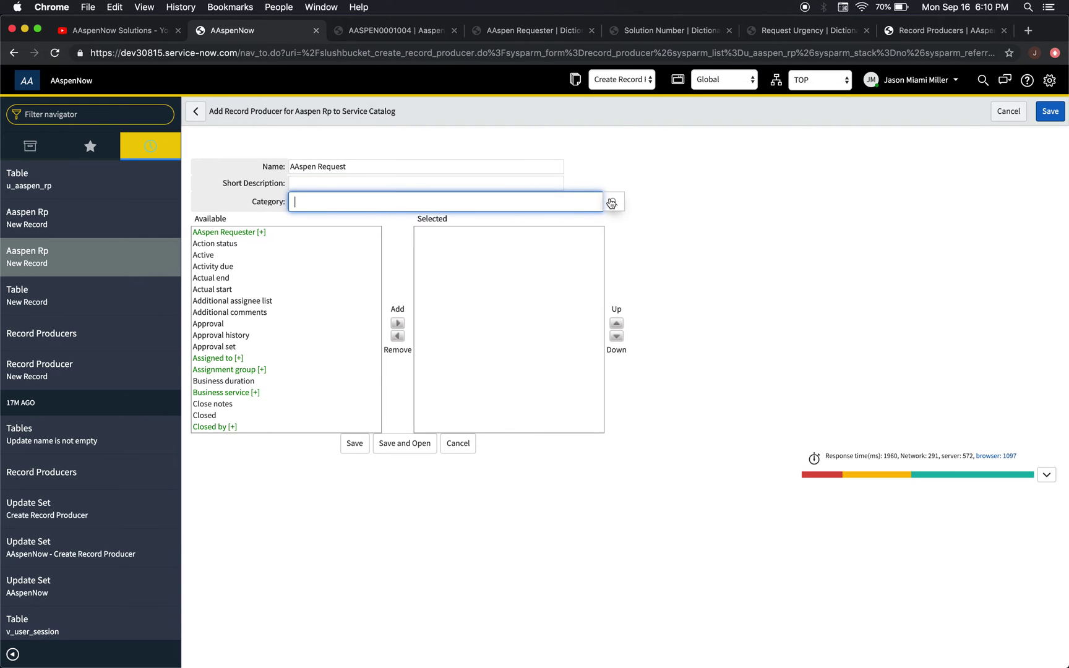
{"action": "type", "text": "solu"}
{"action": "key", "text": "Down"}
{"action": "key", "text": "Return"}
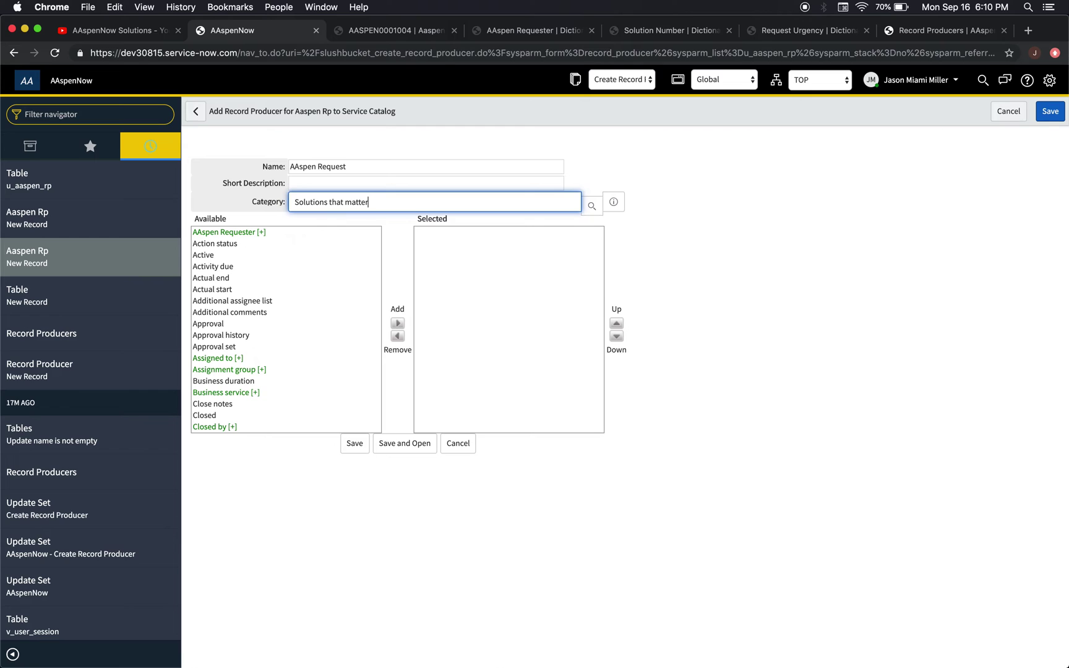
Add the AAspen Requester and Location fields to the record producer's selected fields
{"action": "left_click", "coordinate": [226, 234]}
{"action": "left_click", "coordinate": [397, 323]}
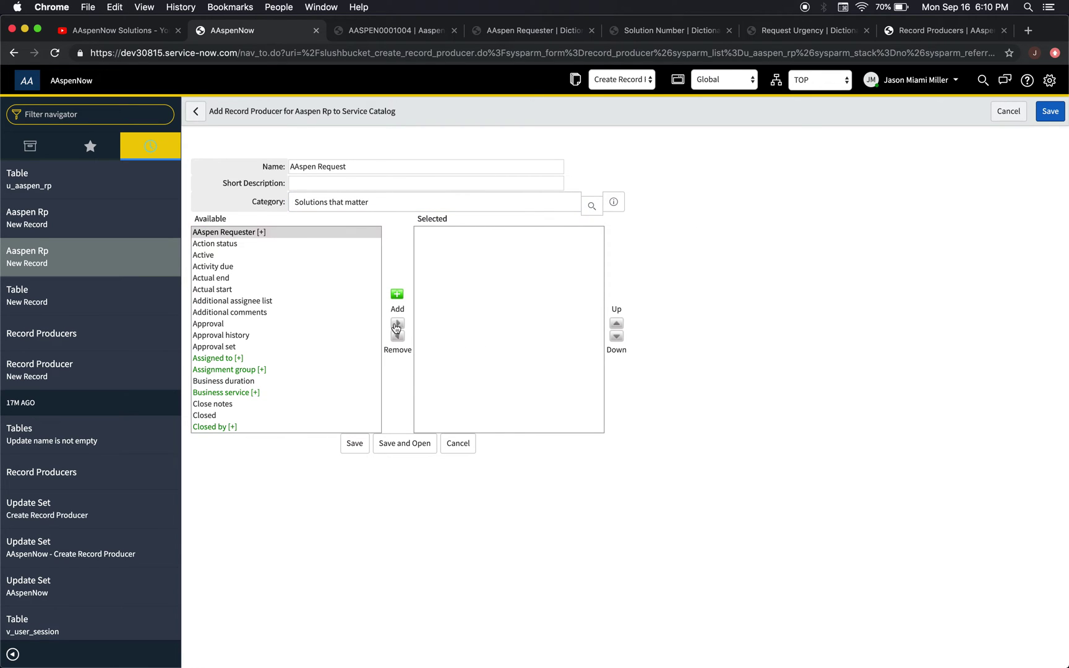
{"action": "scroll", "coordinate": [269, 322], "scroll_direction": "down", "scroll_amount": 5}
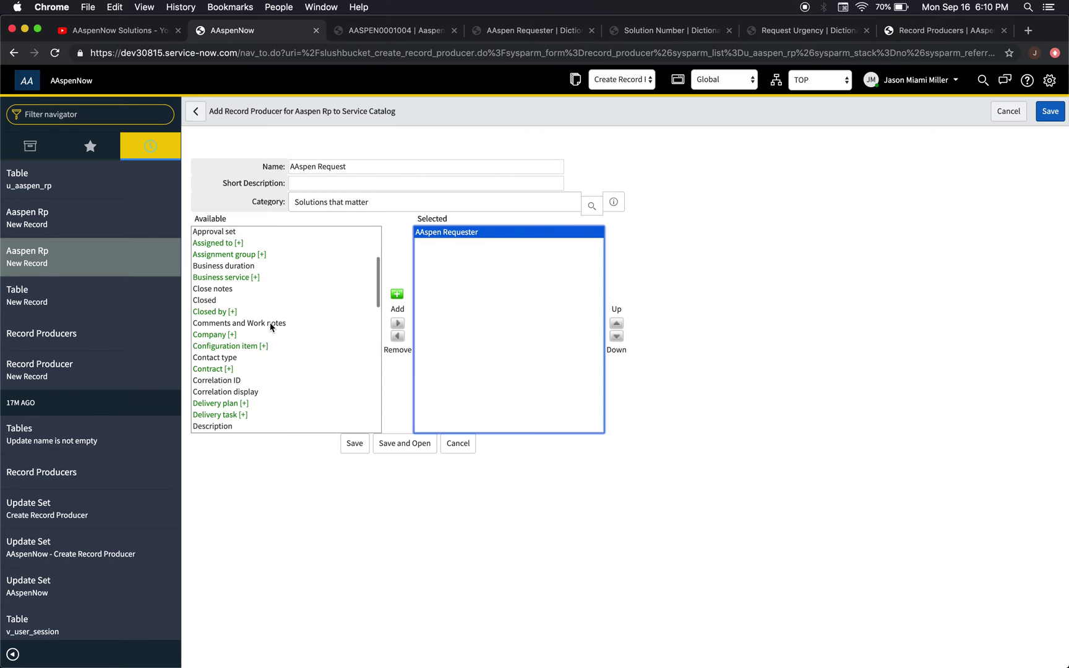
{"action": "scroll", "coordinate": [270, 323], "scroll_direction": "down", "scroll_amount": 8}
{"action": "scroll", "coordinate": [270, 322], "scroll_direction": "up", "scroll_amount": 5}
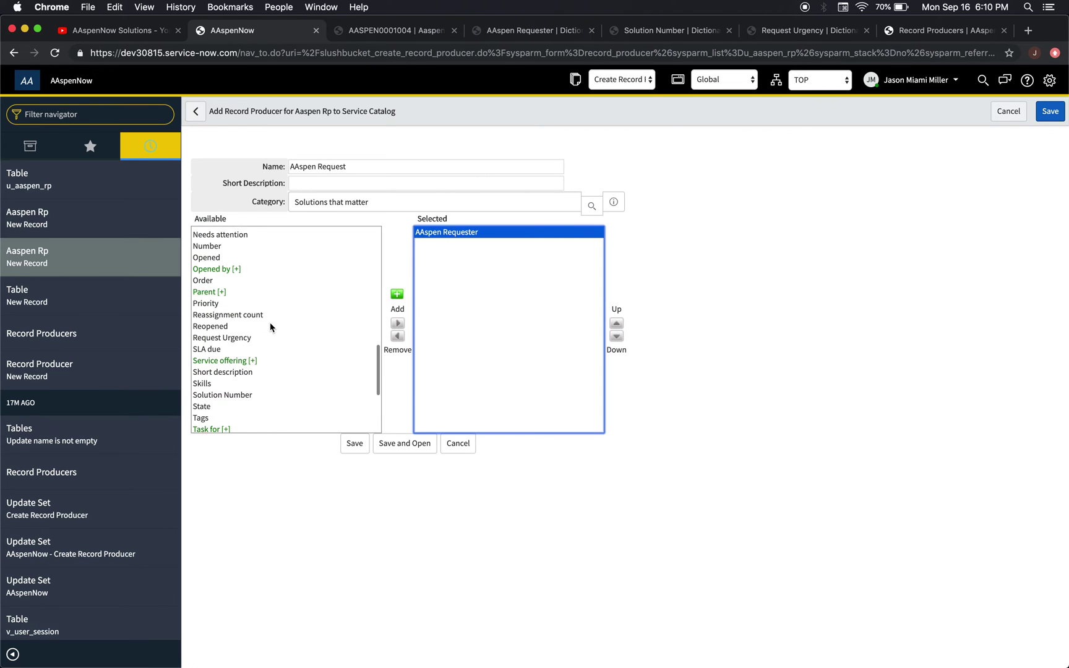
{"action": "scroll", "coordinate": [269, 322], "scroll_direction": "up", "scroll_amount": 2}
{"action": "left_click", "coordinate": [217, 313]}
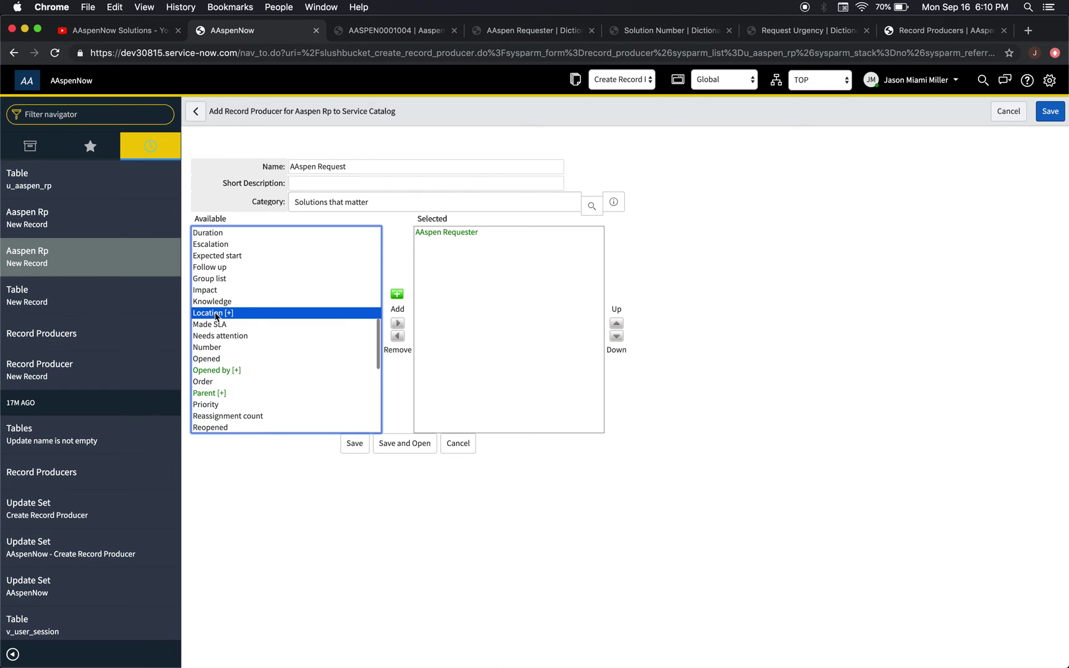
{"action": "left_click", "coordinate": [397, 323]}
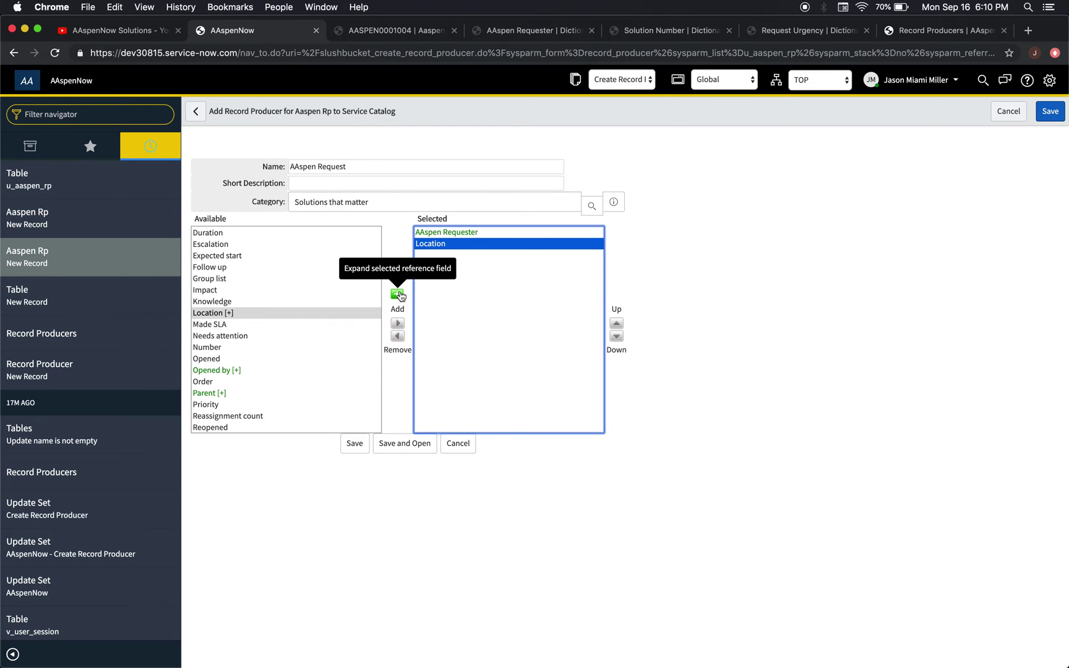
Expand the Location reference, add its Country field to the selected fields and go back to the Aaspen Rp fields
{"action": "left_click", "coordinate": [398, 294]}
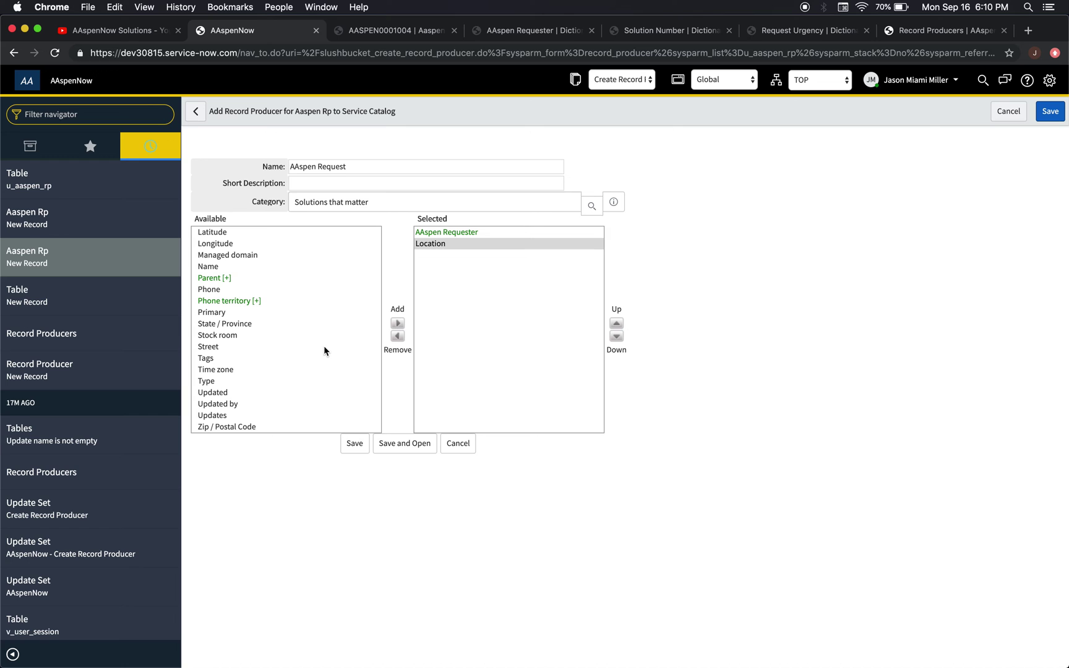
{"action": "scroll", "coordinate": [324, 350], "scroll_direction": "up", "scroll_amount": 5}
{"action": "scroll", "coordinate": [284, 327], "scroll_direction": "up", "scroll_amount": 3}
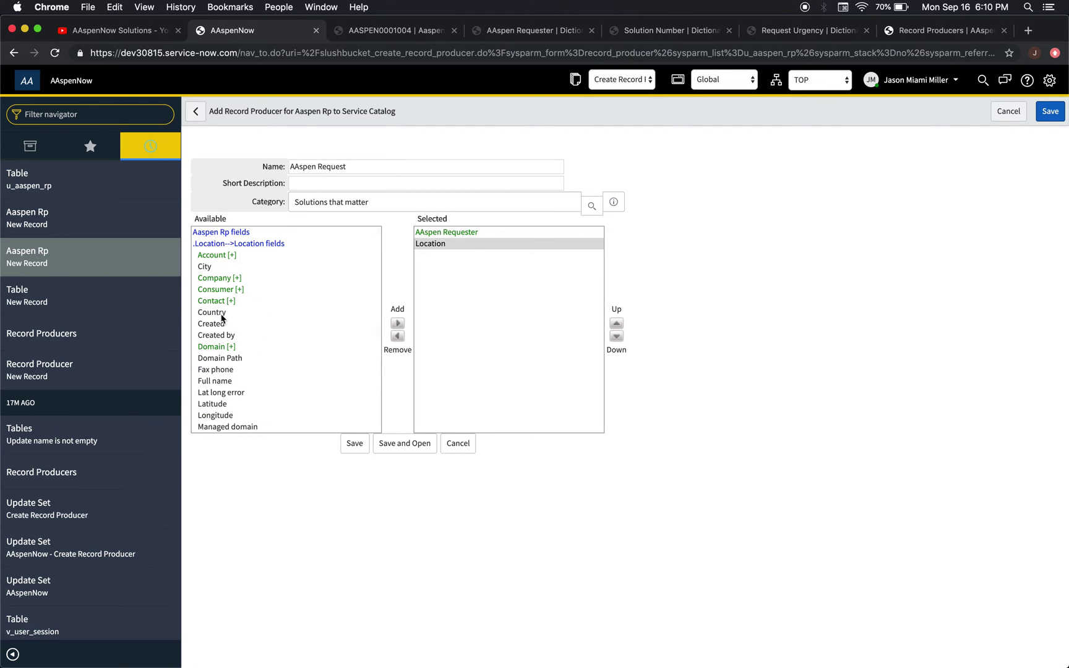
{"action": "left_click", "coordinate": [221, 313]}
{"action": "left_click", "coordinate": [398, 323]}
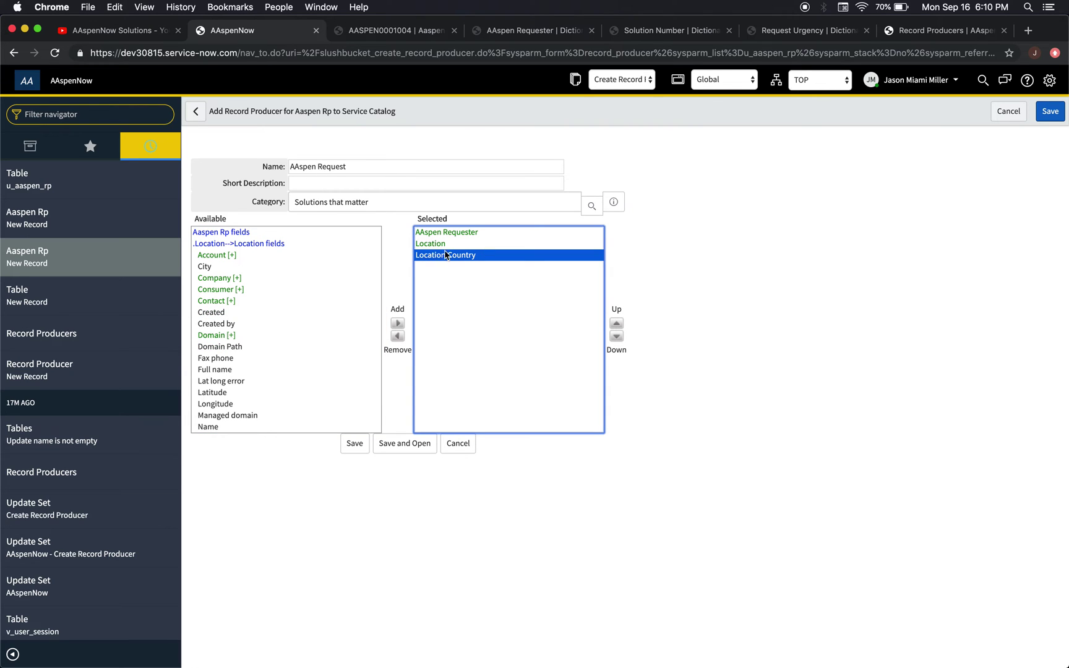
{"action": "left_click", "coordinate": [221, 234]}
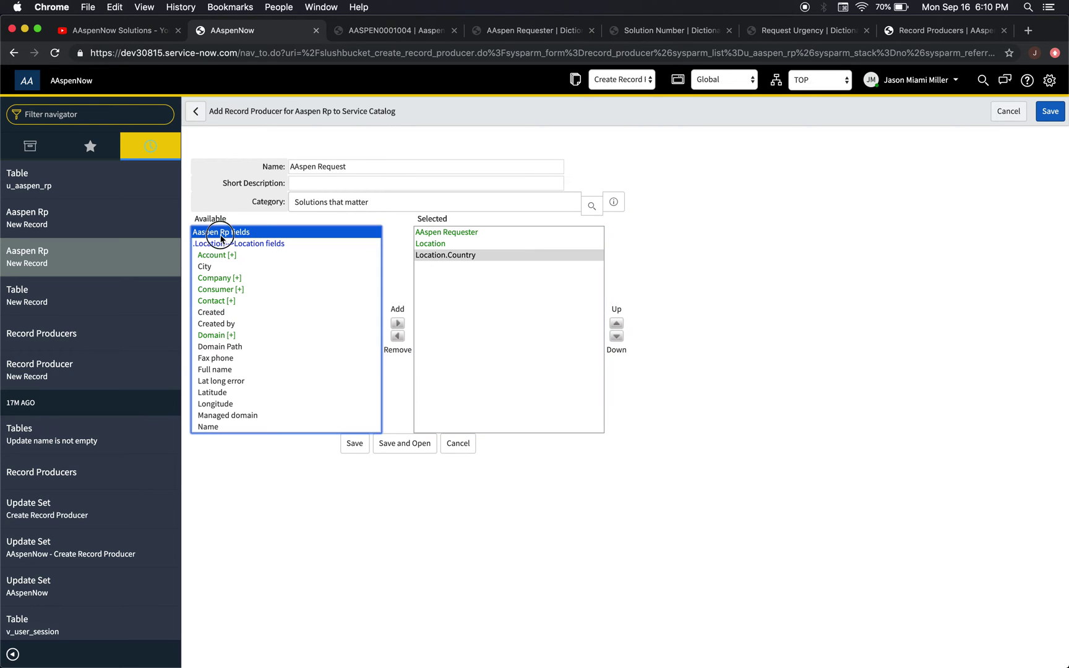
Add the Request Urgency field to the record producer's selected fields
{"action": "scroll", "coordinate": [325, 345], "scroll_direction": "down", "scroll_amount": 3}
{"action": "scroll", "coordinate": [324, 345], "scroll_direction": "down", "scroll_amount": 6}
{"action": "scroll", "coordinate": [325, 345], "scroll_direction": "down", "scroll_amount": 6}
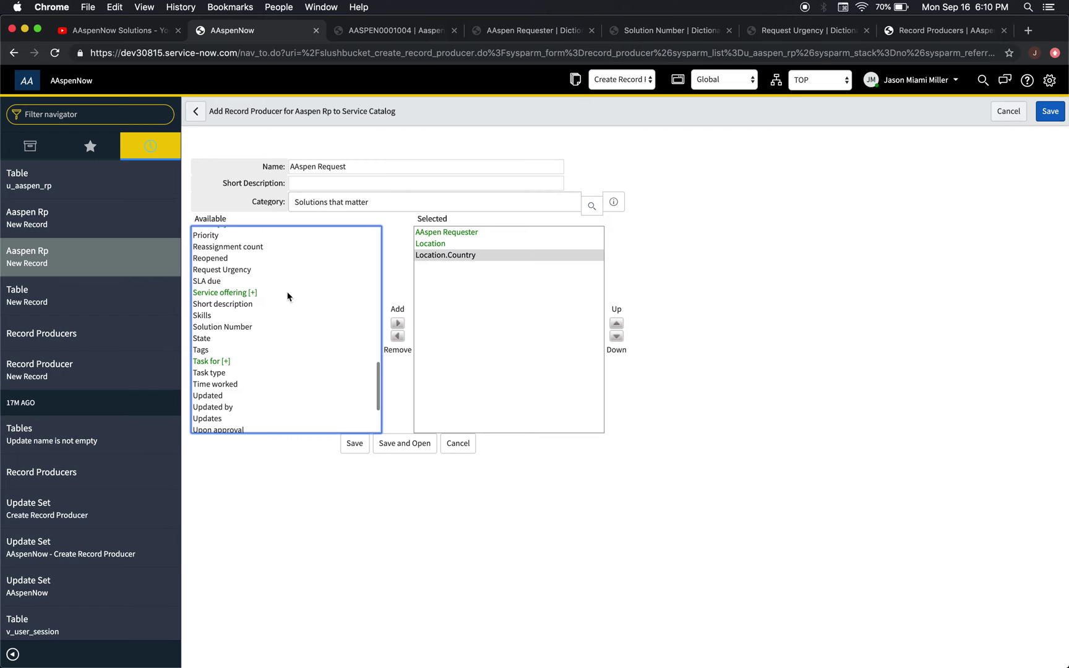
{"action": "scroll", "coordinate": [290, 365], "scroll_direction": "down", "scroll_amount": 3}
{"action": "scroll", "coordinate": [289, 365], "scroll_direction": "up", "scroll_amount": 5}
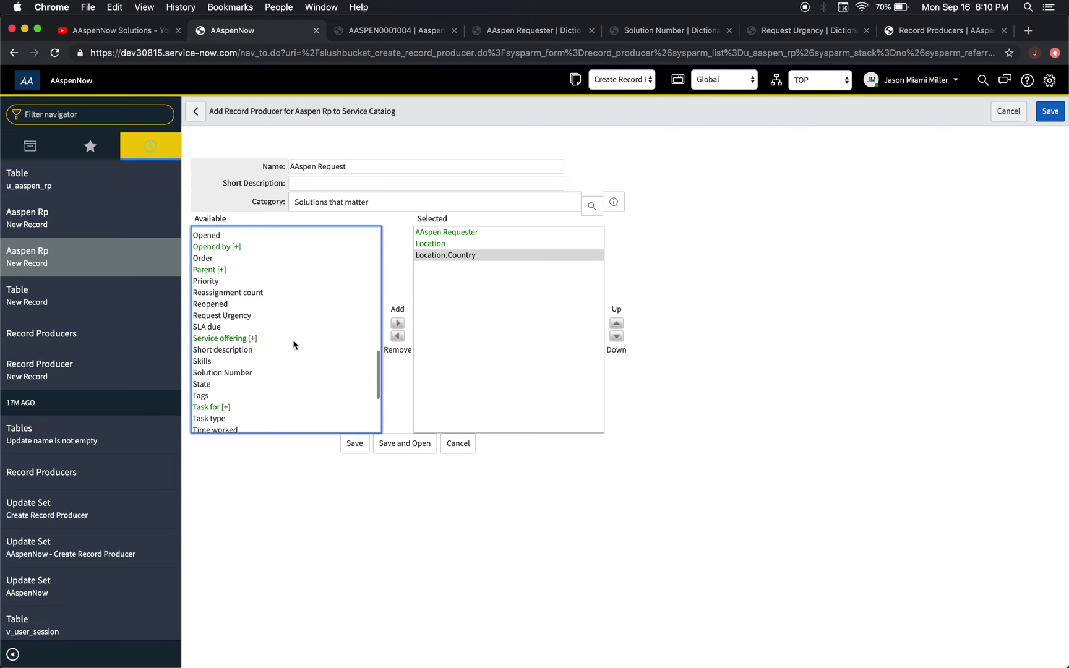
{"action": "left_click", "coordinate": [251, 316]}
{"action": "left_click", "coordinate": [397, 323]}
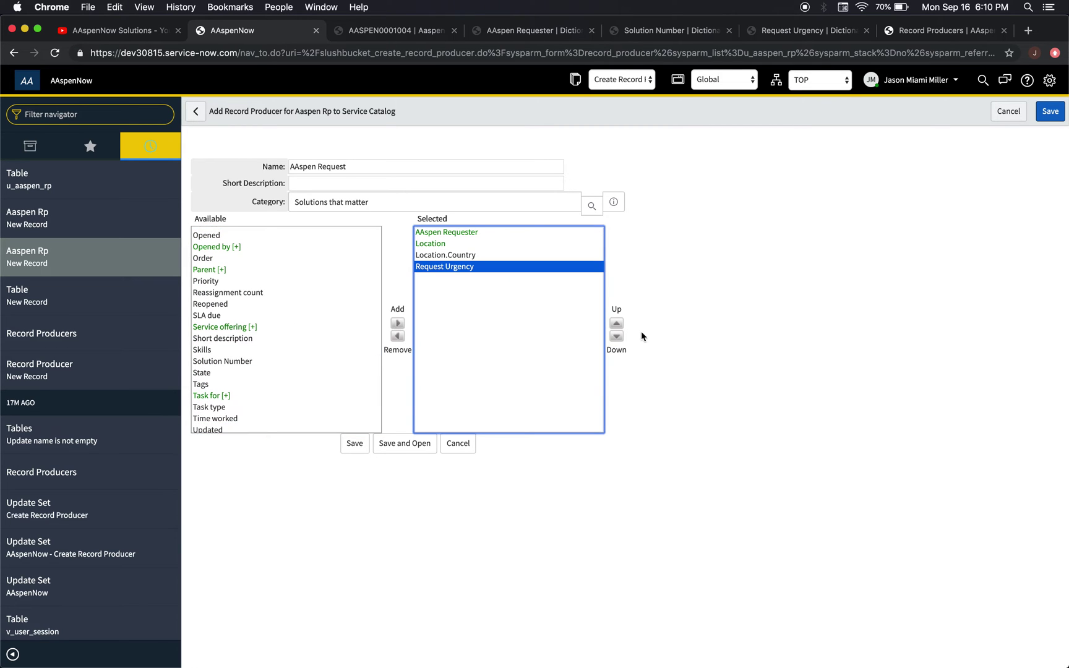
Add the Solution Number field to the selected fields and move it above Request Urgency
{"action": "scroll", "coordinate": [311, 316], "scroll_direction": "up", "scroll_amount": 5}
{"action": "scroll", "coordinate": [312, 317], "scroll_direction": "up", "scroll_amount": 2}
{"action": "scroll", "coordinate": [312, 317], "scroll_direction": "up", "scroll_amount": 5}
{"action": "scroll", "coordinate": [313, 316], "scroll_direction": "up", "scroll_amount": 2}
{"action": "left_click", "coordinate": [281, 300]}
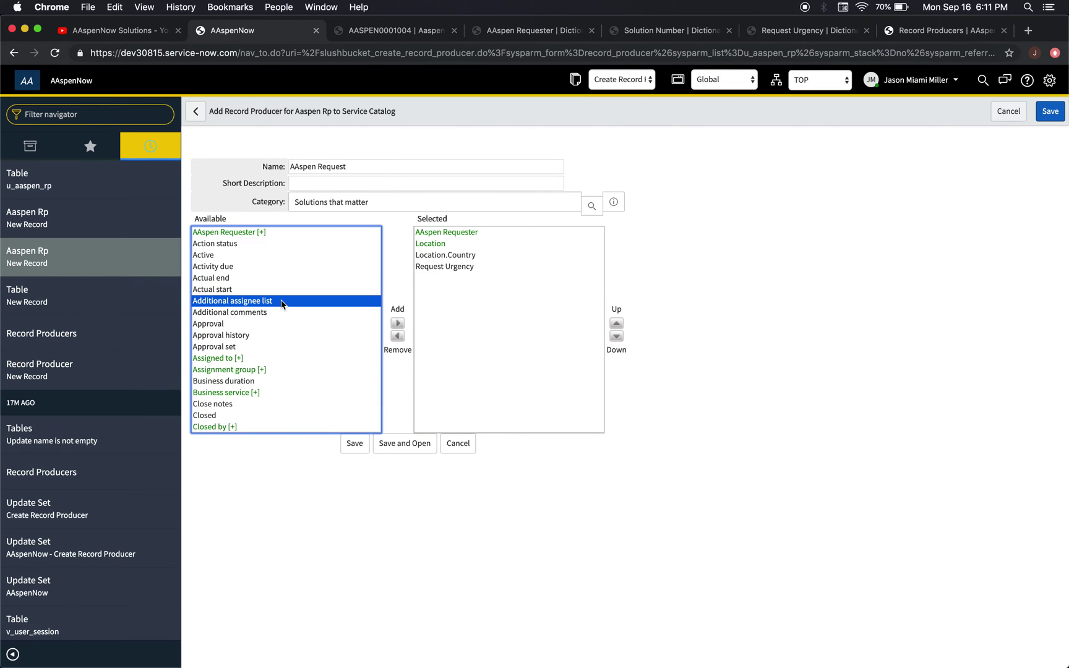
{"action": "scroll", "coordinate": [281, 302], "scroll_direction": "down", "scroll_amount": 10}
{"action": "scroll", "coordinate": [281, 300], "scroll_direction": "down", "scroll_amount": 1}
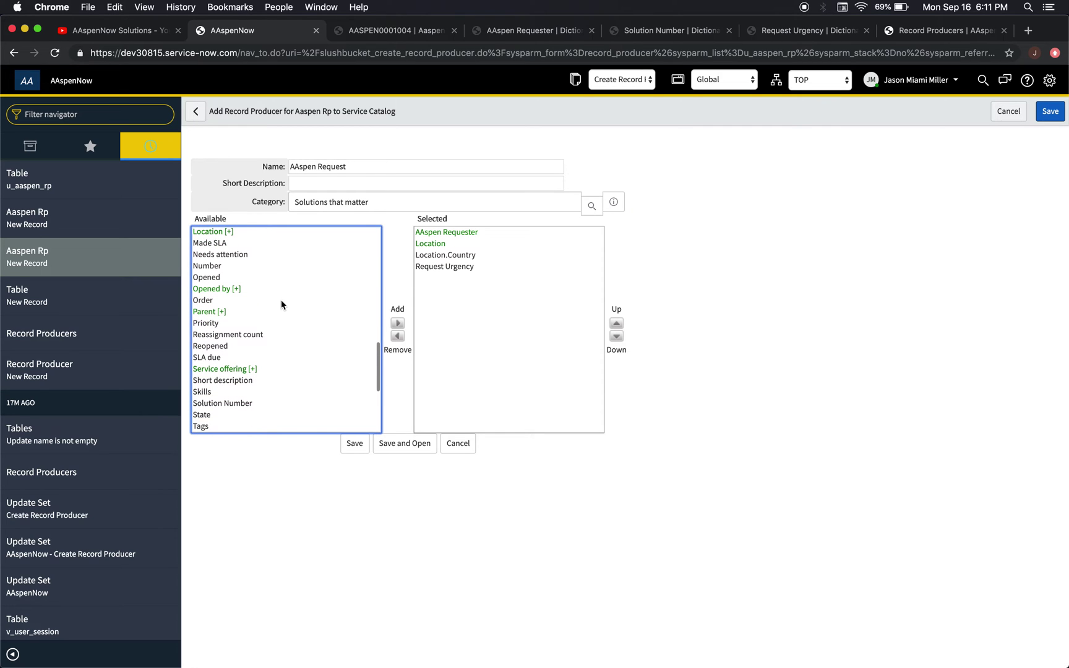
{"action": "left_click", "coordinate": [252, 404]}
{"action": "left_click", "coordinate": [397, 322]}
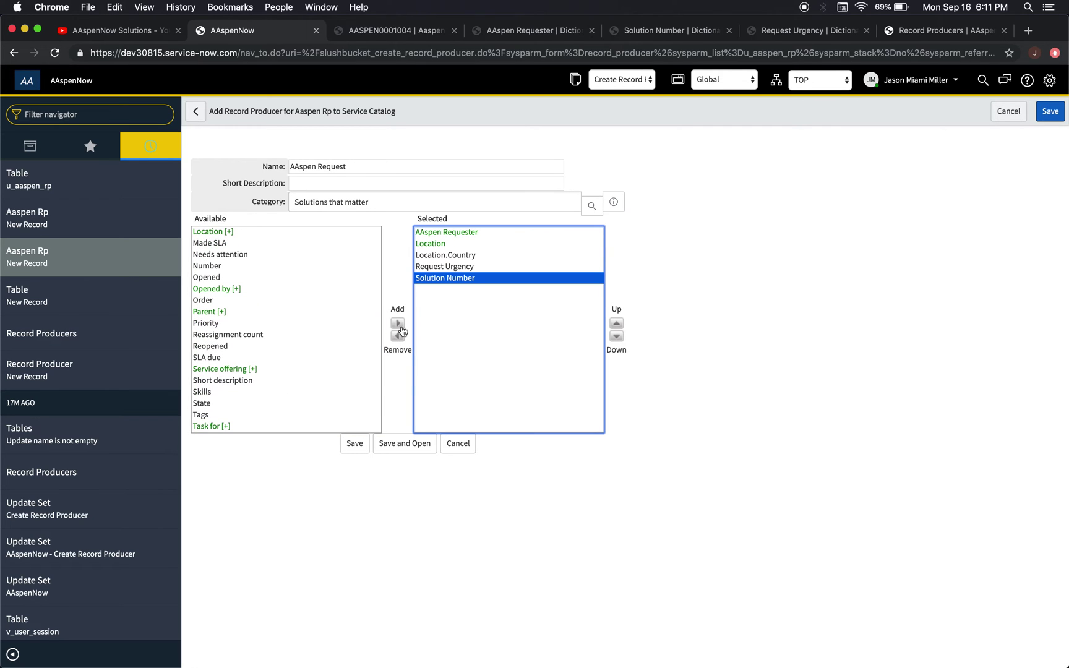
{"action": "left_click", "coordinate": [619, 324]}
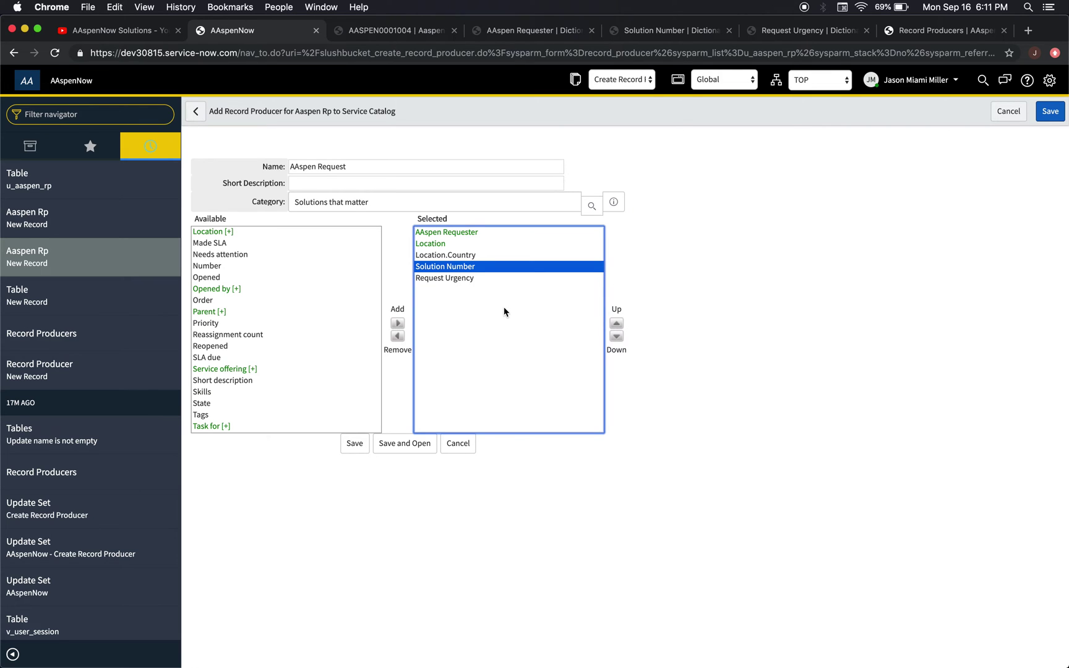
Check the remaining available fields, save the AAspen Request record producer and open its record
{"action": "scroll", "coordinate": [322, 347], "scroll_direction": "down", "scroll_amount": 5}
{"action": "scroll", "coordinate": [323, 347], "scroll_direction": "up", "scroll_amount": 10}
{"action": "scroll", "coordinate": [322, 347], "scroll_direction": "down", "scroll_amount": 10}
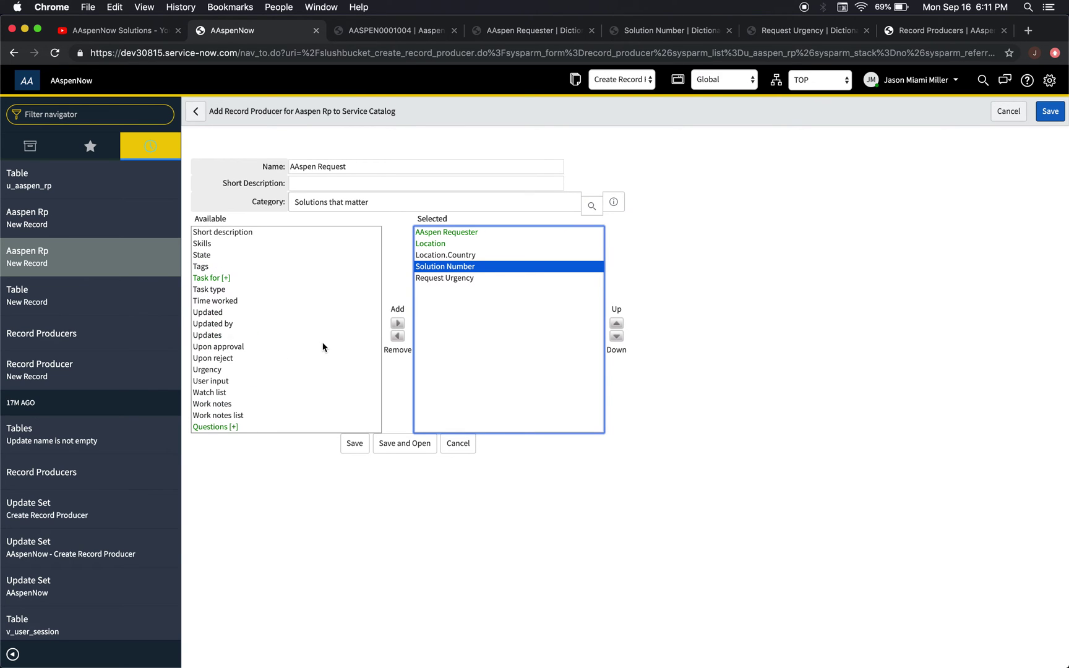
{"action": "scroll", "coordinate": [322, 347], "scroll_direction": "up", "scroll_amount": 10}
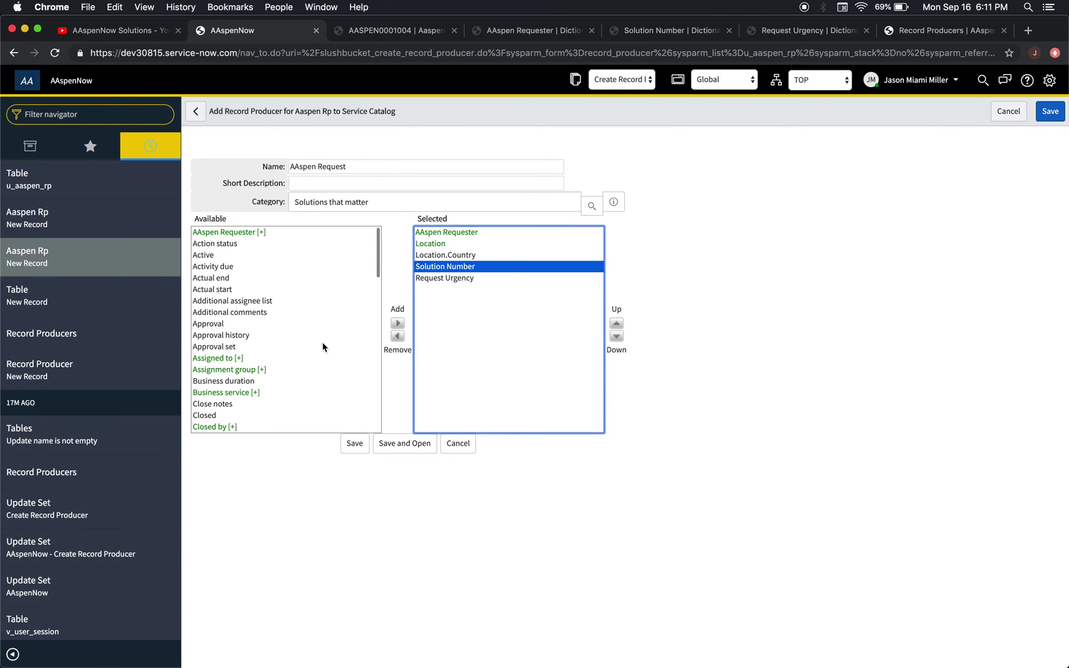
{"action": "left_click", "coordinate": [398, 450]}
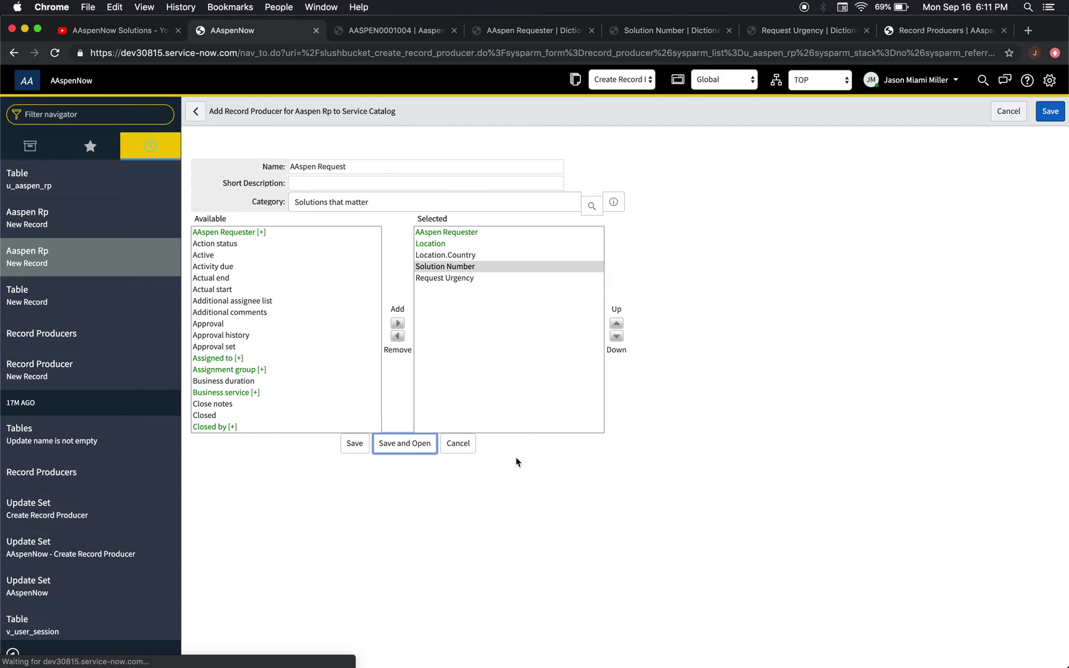
{"action": "left_click", "coordinate": [378, 30]}
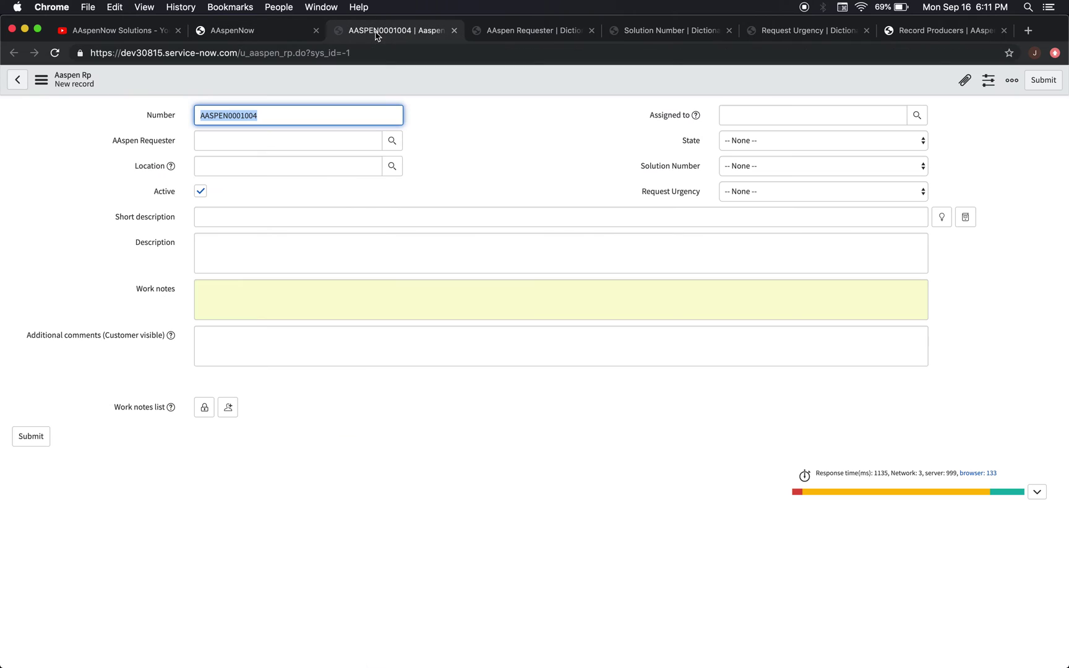
{"action": "left_click", "coordinate": [240, 31]}
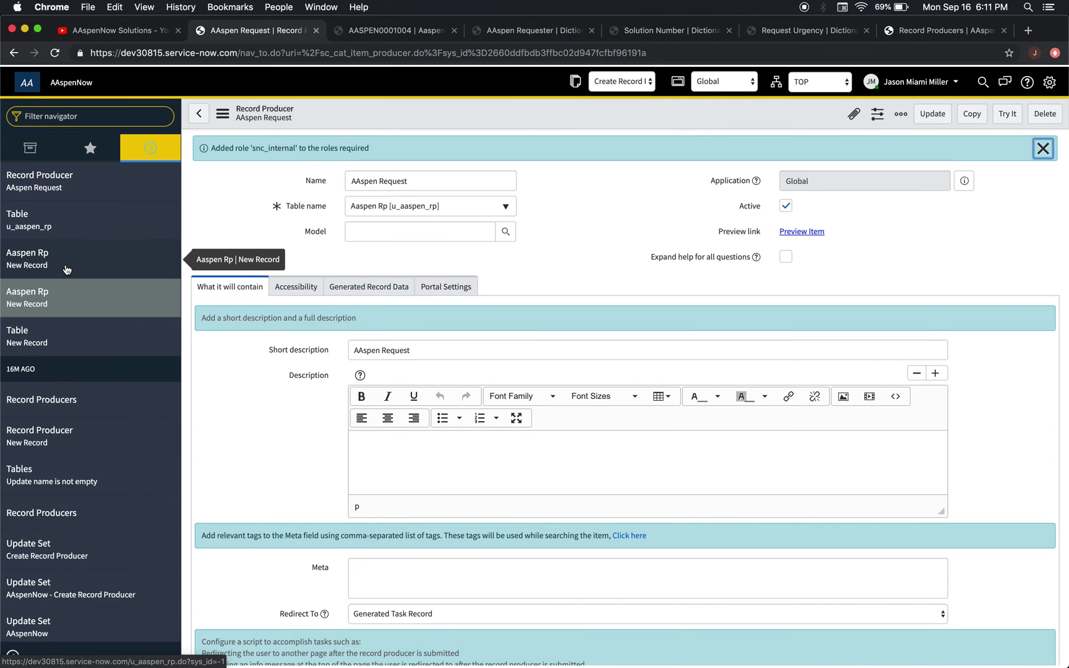
{"action": "scroll", "coordinate": [68, 335], "scroll_direction": "down", "scroll_amount": 2}
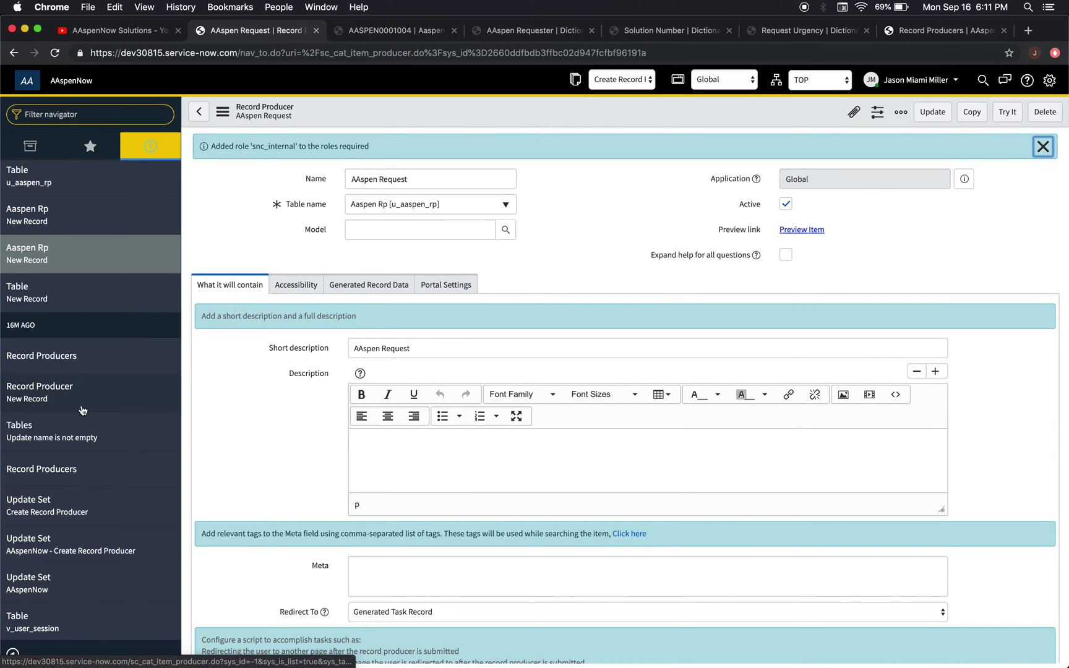
{"action": "scroll", "coordinate": [87, 372], "scroll_direction": "down", "scroll_amount": 2}
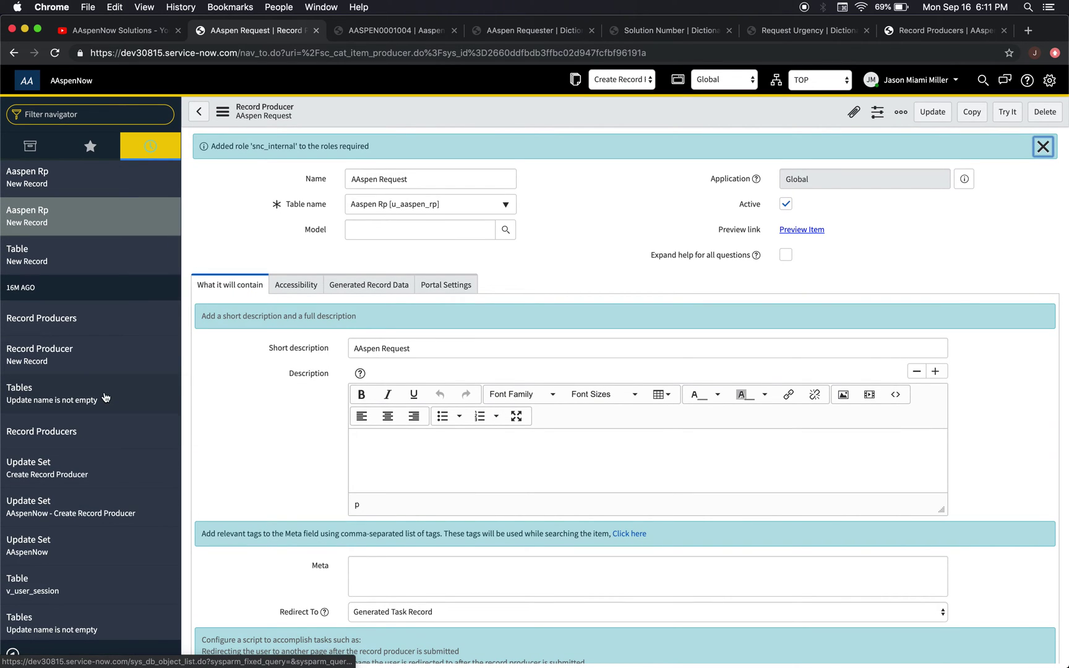
{"action": "scroll", "coordinate": [87, 371], "scroll_direction": "up", "scroll_amount": 2}
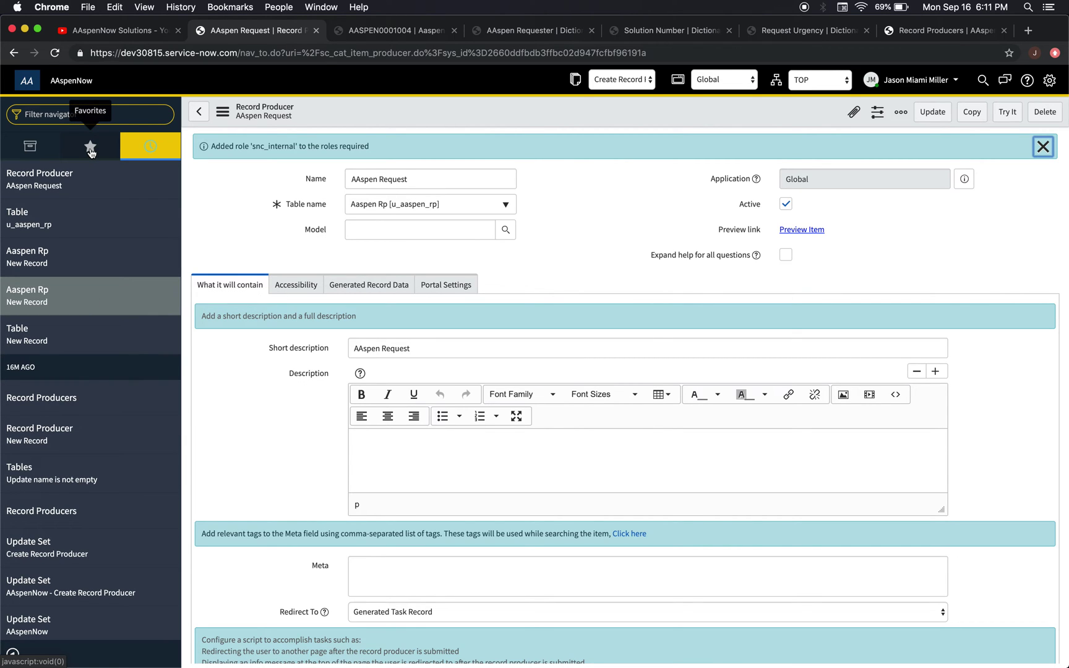
{"action": "left_click", "coordinate": [391, 31]}
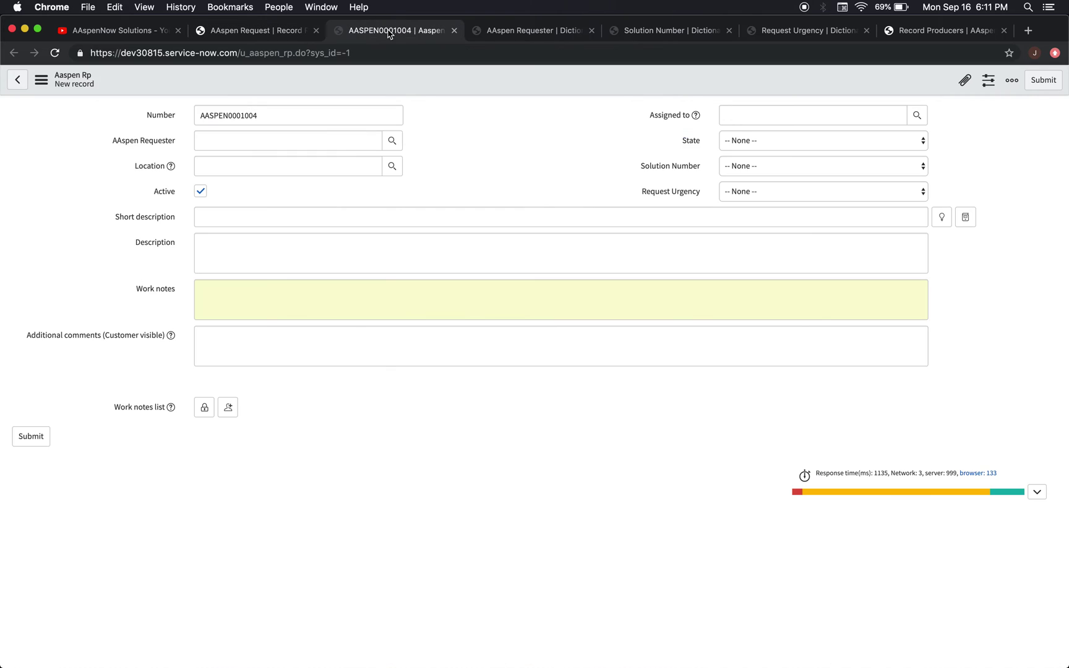
{"action": "left_click", "coordinate": [526, 39]}
{"action": "left_click", "coordinate": [270, 31]}
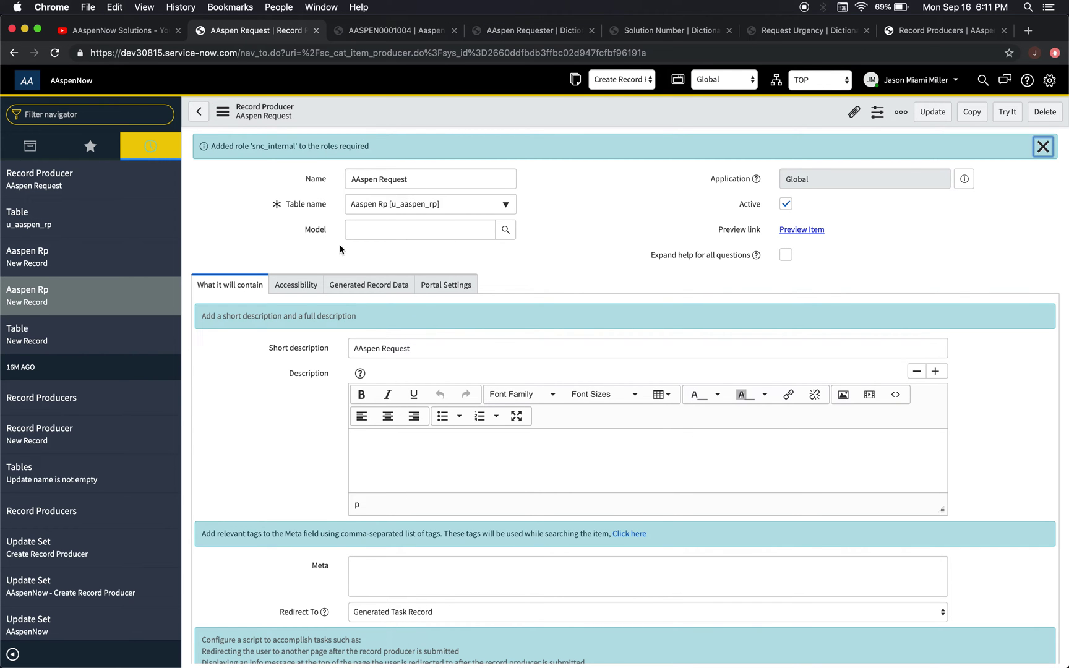
Review the catalogs, categories and variables assigned to the AAspen Request record producer
{"action": "scroll", "coordinate": [304, 432], "scroll_direction": "down", "scroll_amount": 5}
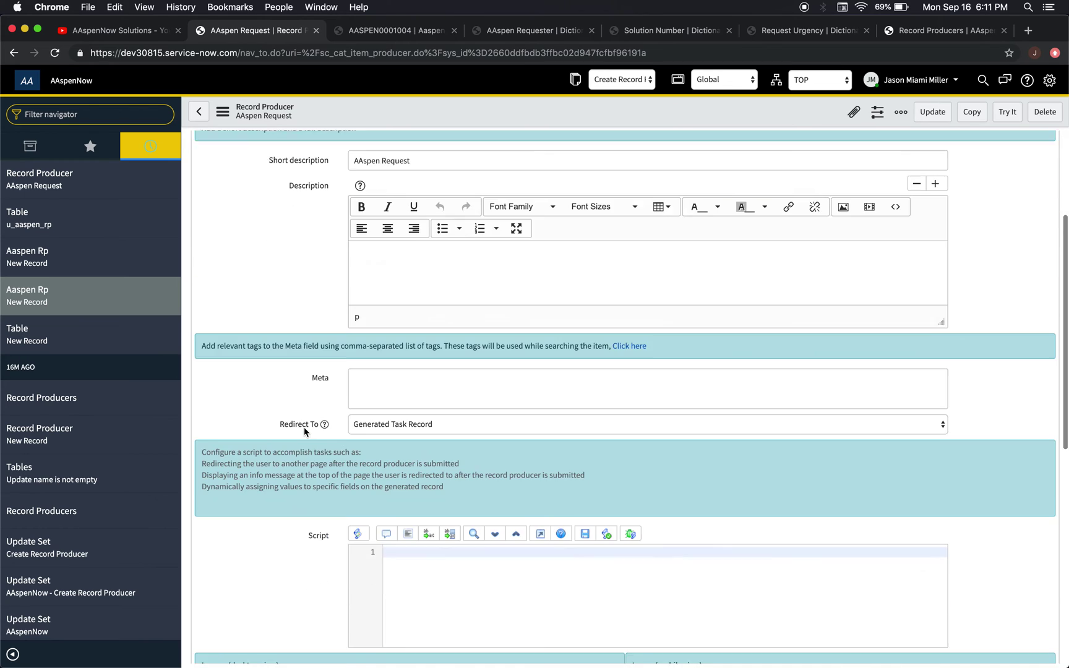
{"action": "scroll", "coordinate": [303, 427], "scroll_direction": "down", "scroll_amount": 15}
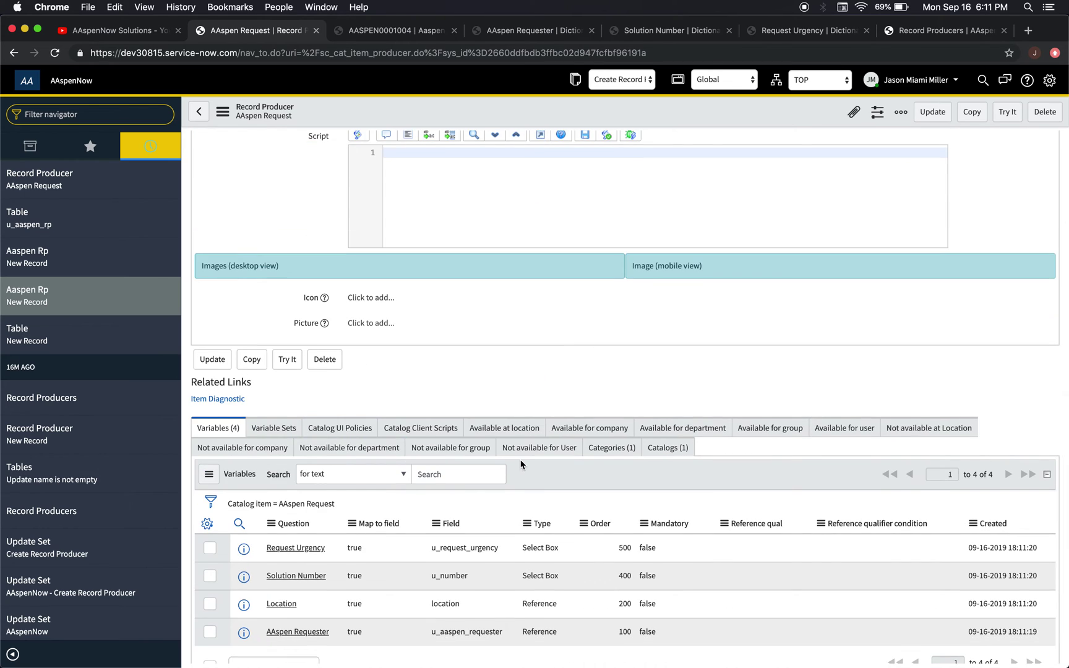
{"action": "left_click", "coordinate": [664, 453]}
{"action": "left_click", "coordinate": [597, 452]}
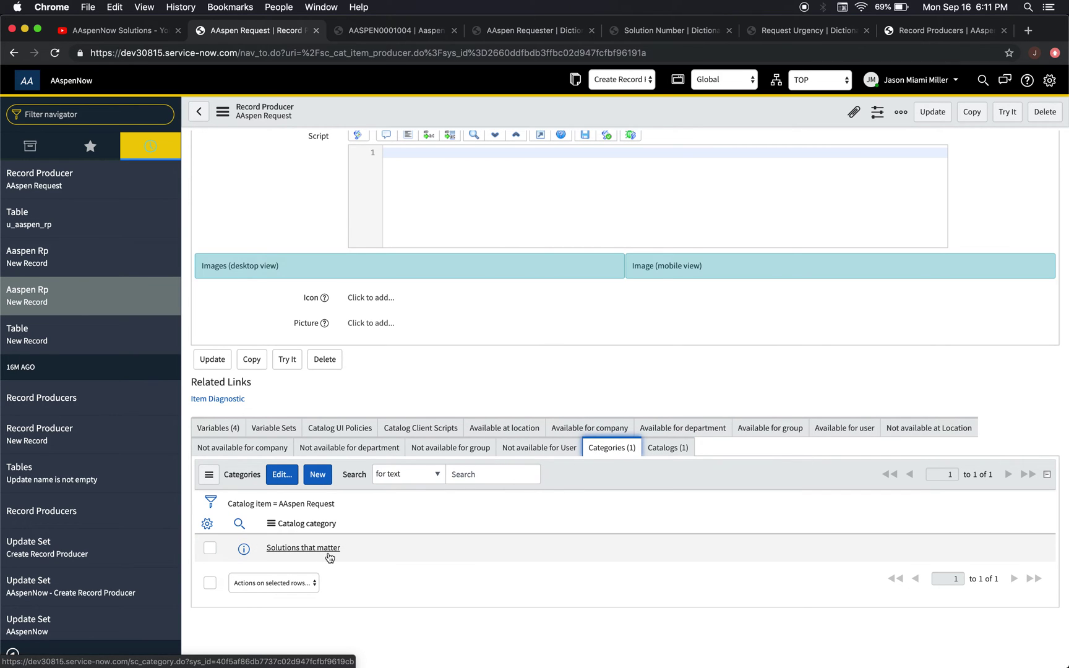
{"action": "left_click", "coordinate": [210, 428]}
{"action": "scroll", "coordinate": [475, 521], "scroll_direction": "down", "scroll_amount": 2}
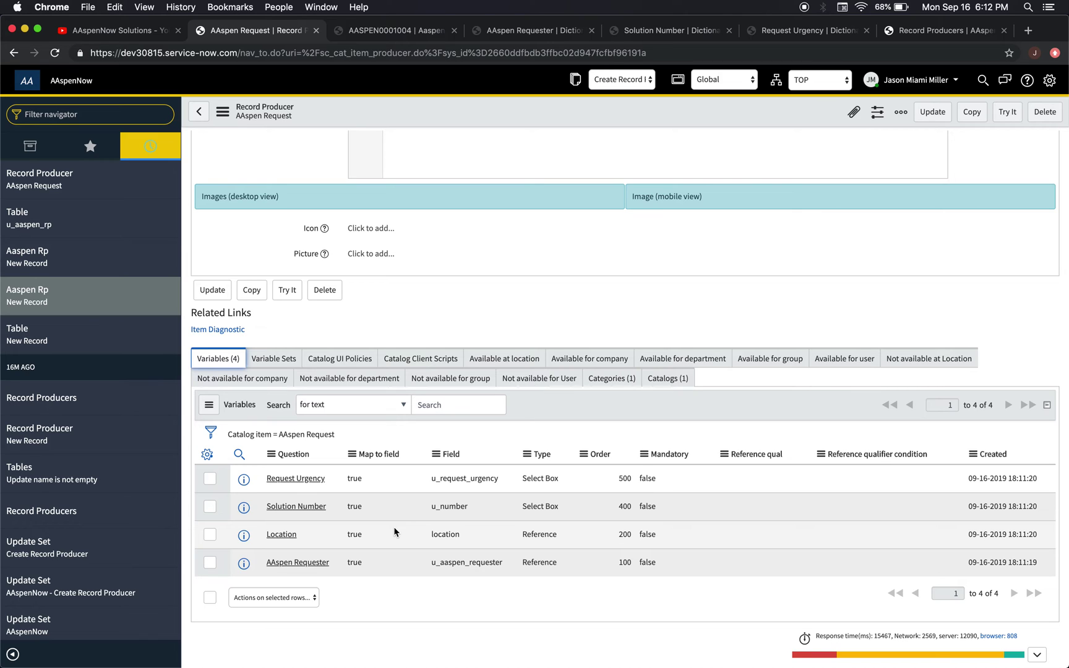
Open the Solution Number and Request Urgency variables in separate browser tabs and examine their question choices
{"action": "left_click", "coordinate": [313, 511], "text": "super"}
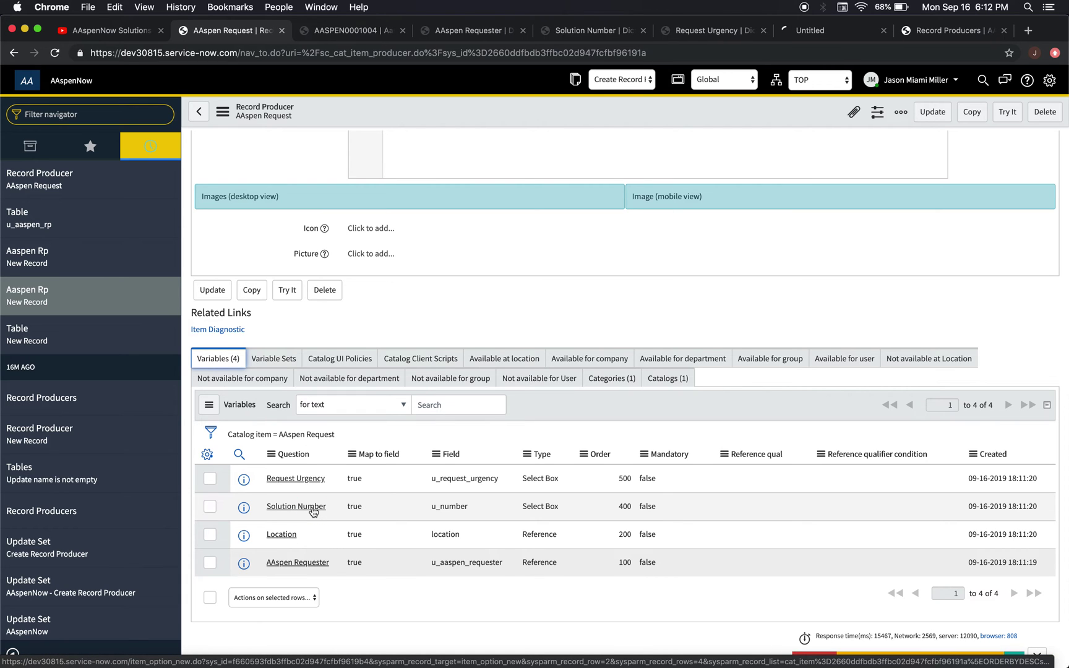
{"action": "left_click", "coordinate": [295, 482], "text": "super"}
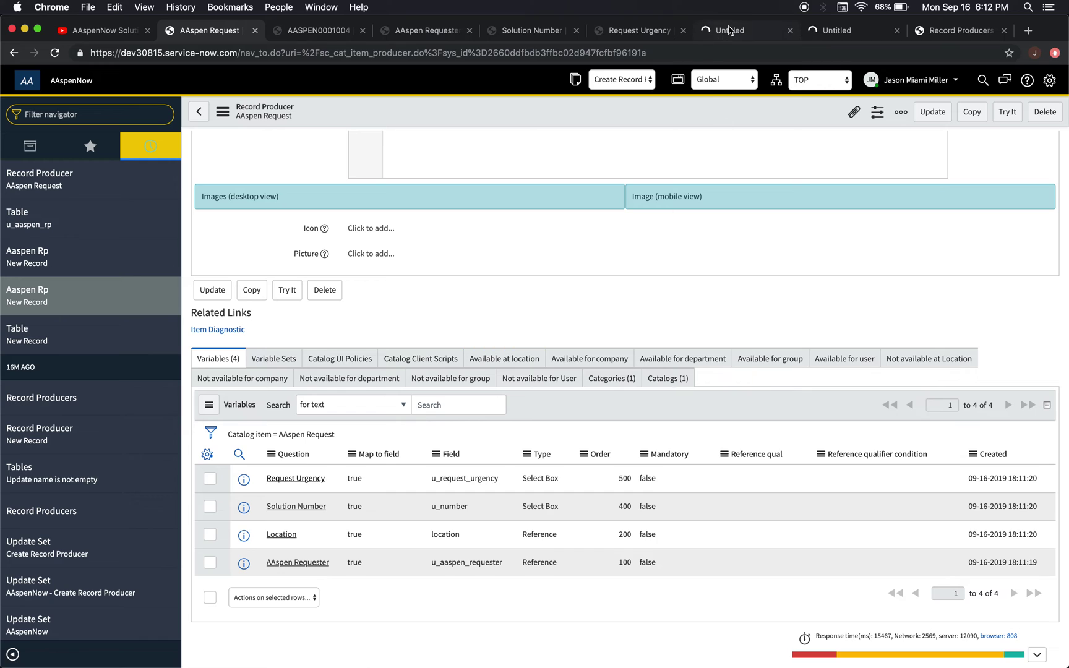
{"action": "left_click", "coordinate": [729, 31]}
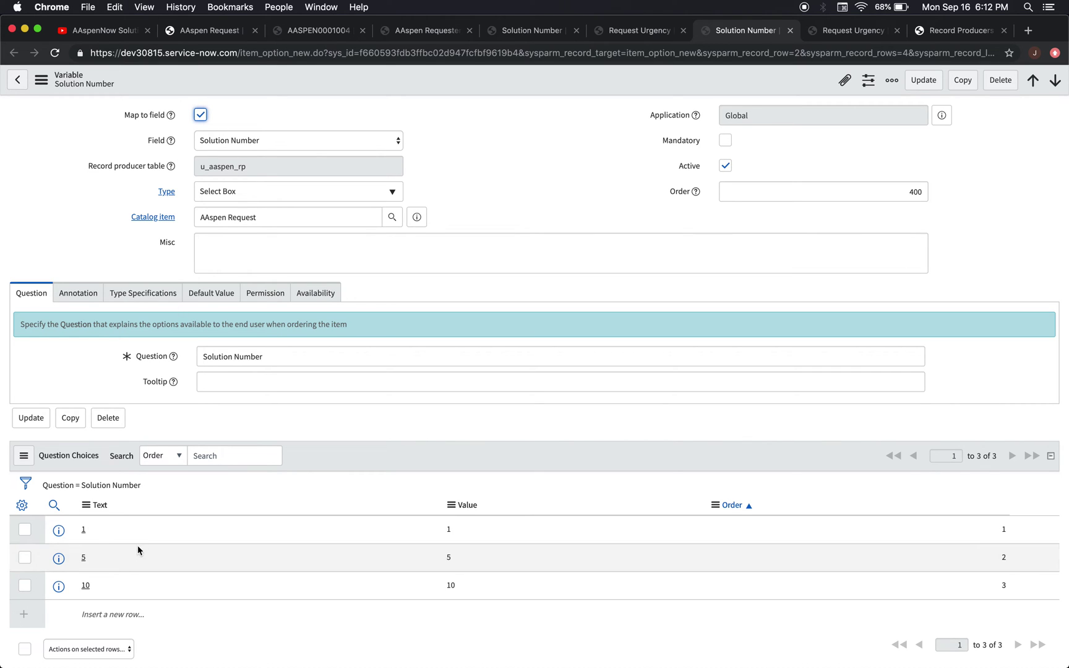
{"action": "left_click", "coordinate": [833, 31]}
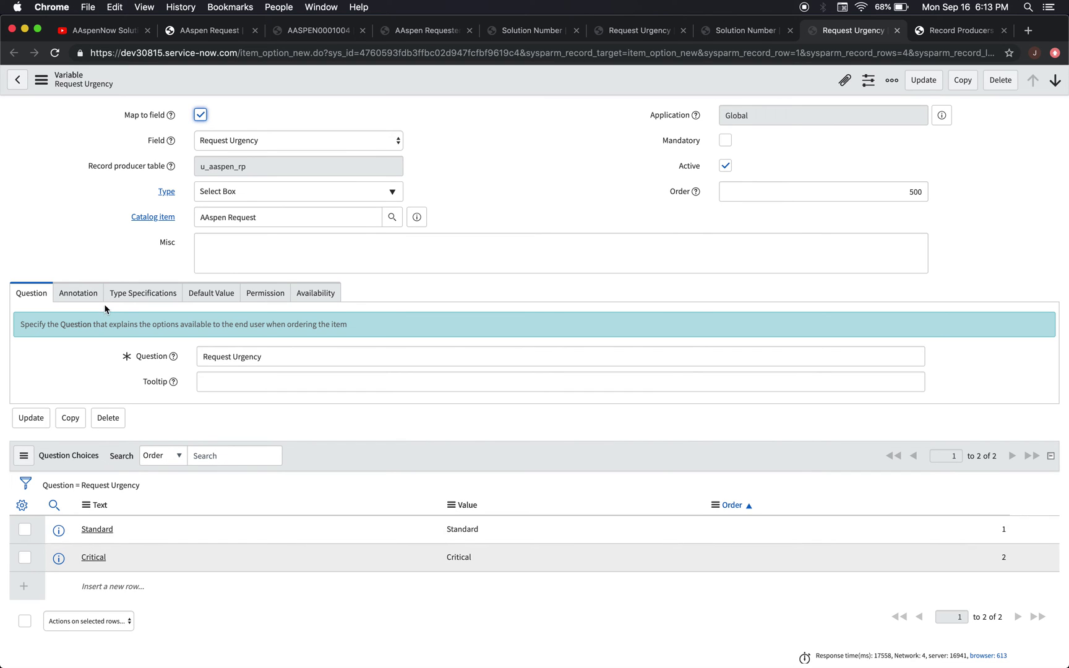
Review the dictionary entries for Request Urgency, Solution Number and AAspen Requester, and return to the AAspen Request record producer
{"action": "left_click", "coordinate": [638, 32]}
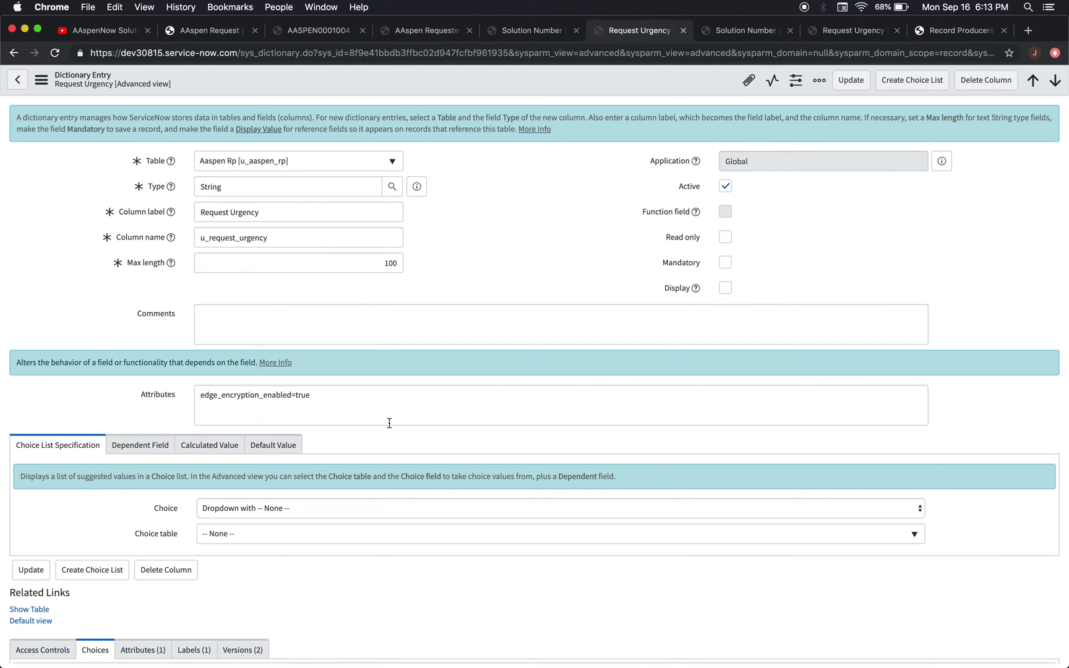
{"action": "left_click", "coordinate": [521, 36]}
{"action": "left_click", "coordinate": [423, 34]}
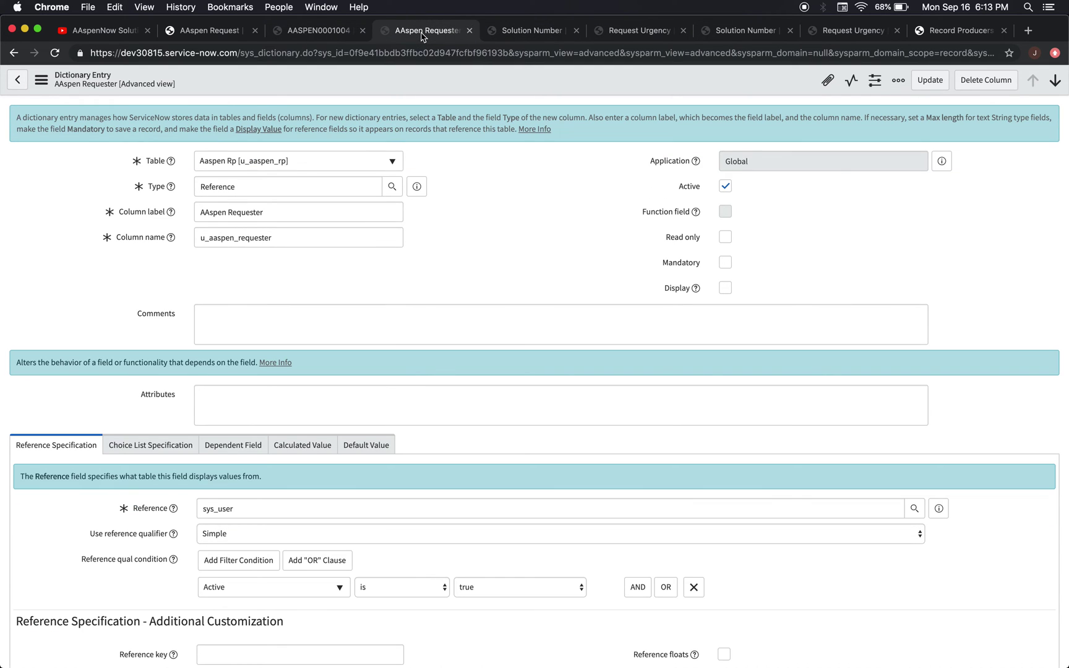
{"action": "left_click", "coordinate": [208, 32]}
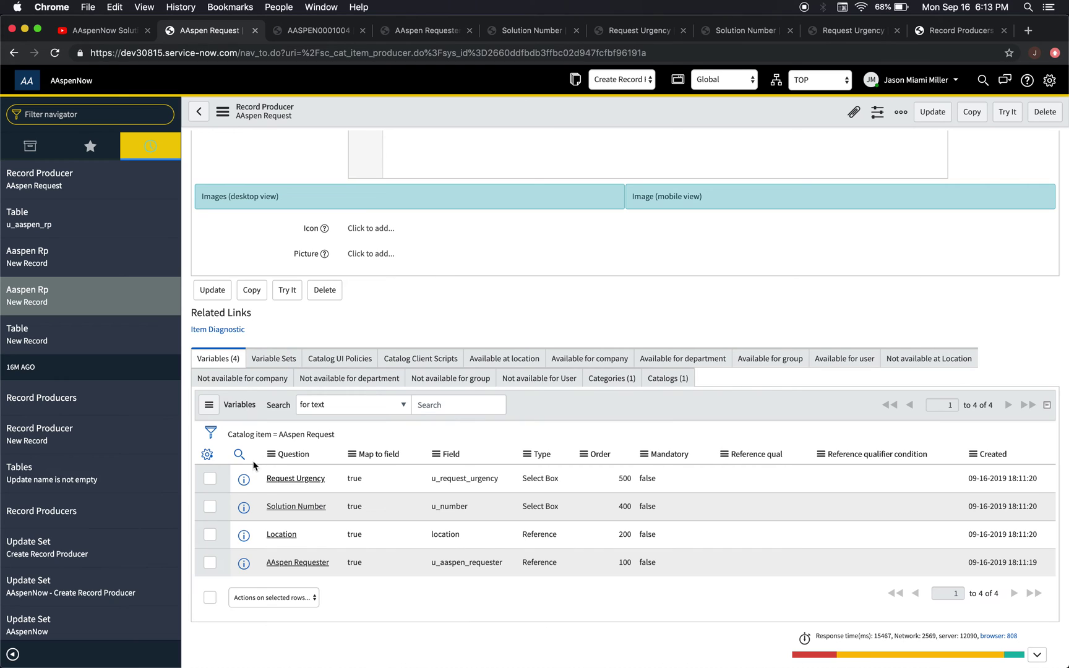
Set the AAspen Requester variable's reference qualifier condition to Active is true and save the variable
{"action": "left_click", "coordinate": [307, 563], "text": "super"}
{"action": "left_click", "coordinate": [845, 31]}
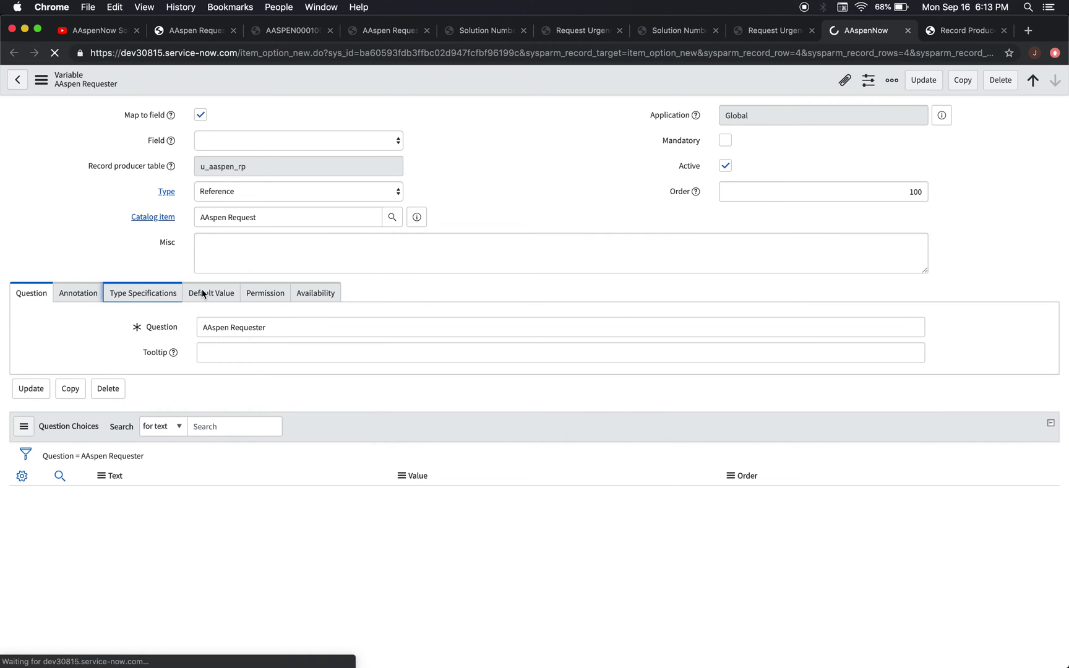
{"action": "left_click", "coordinate": [138, 293]}
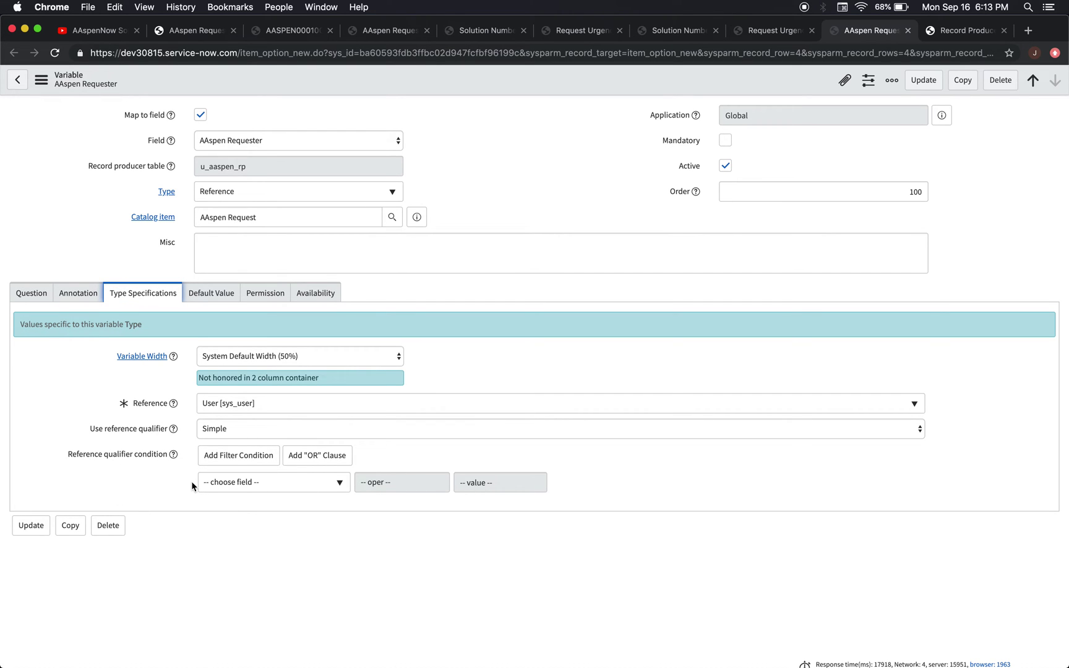
{"action": "left_click", "coordinate": [321, 484]}
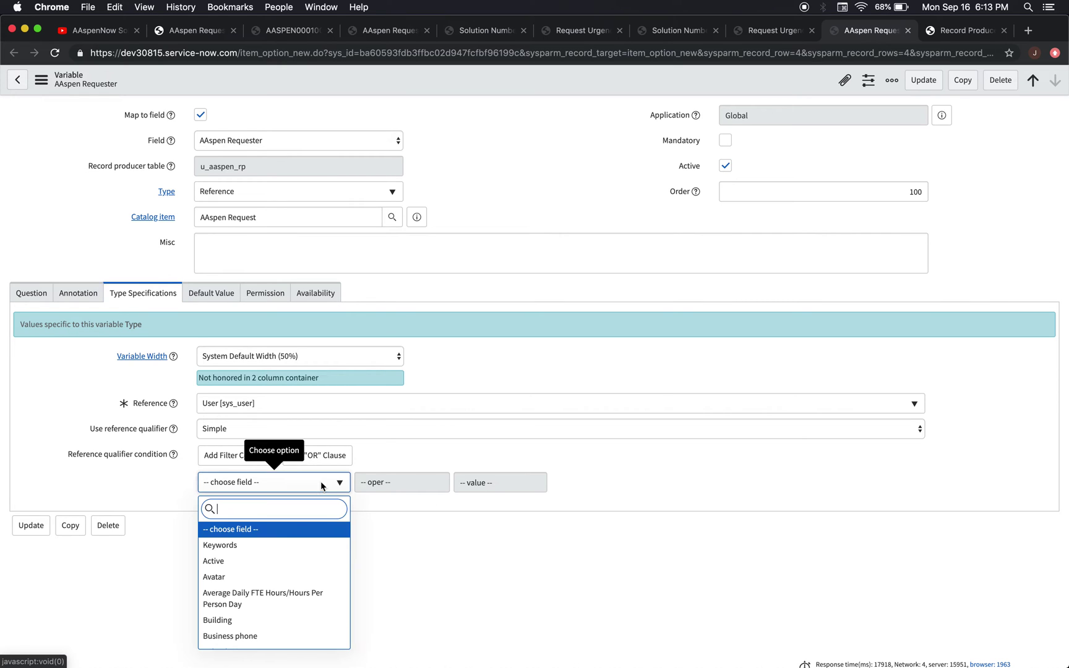
{"action": "left_click", "coordinate": [304, 561]}
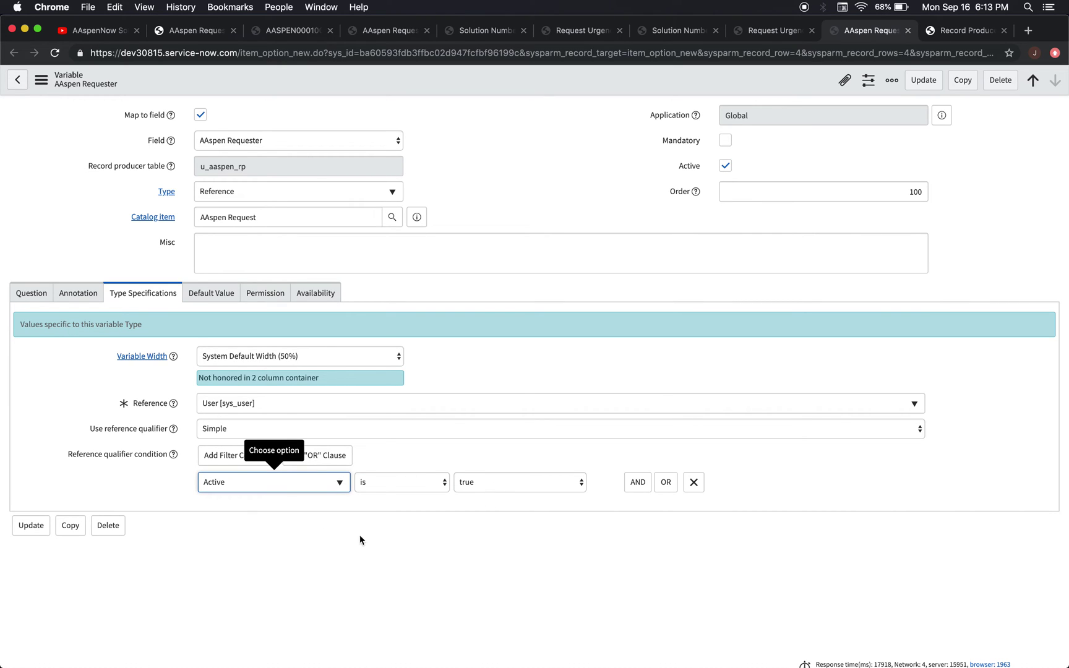
{"action": "left_click", "coordinate": [41, 79]}
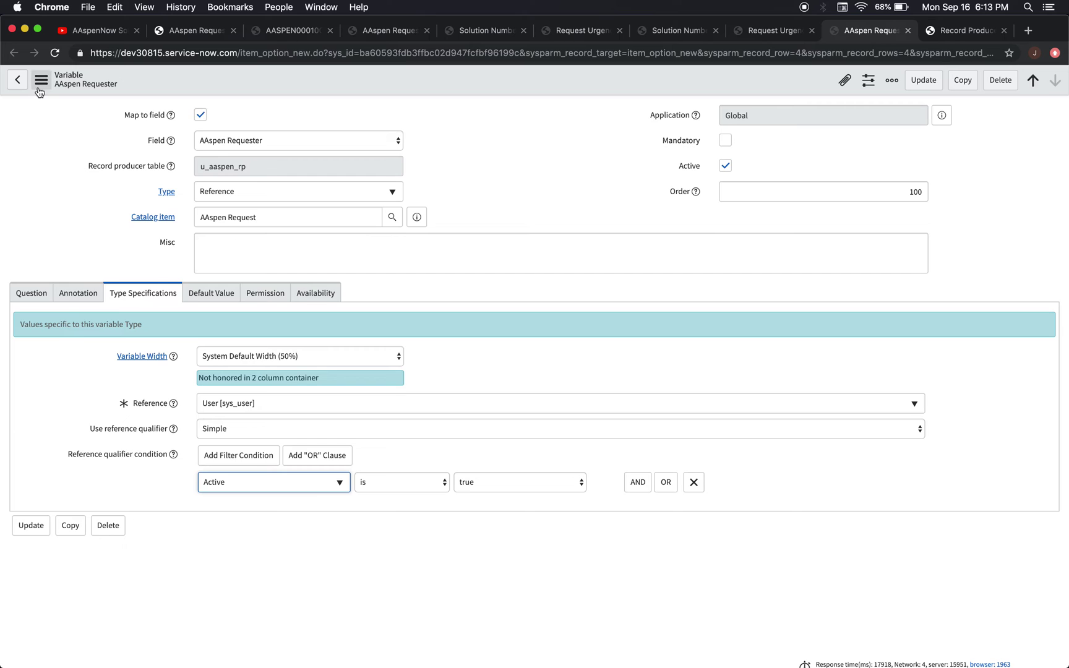
{"action": "left_click", "coordinate": [65, 94]}
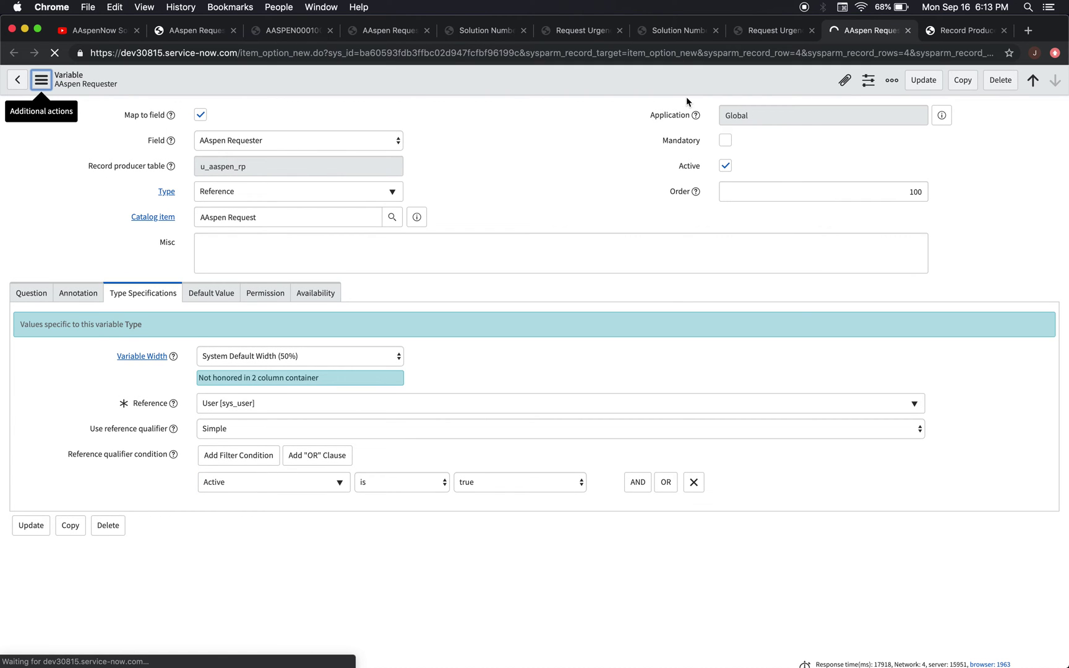
{"action": "left_click", "coordinate": [274, 31]}
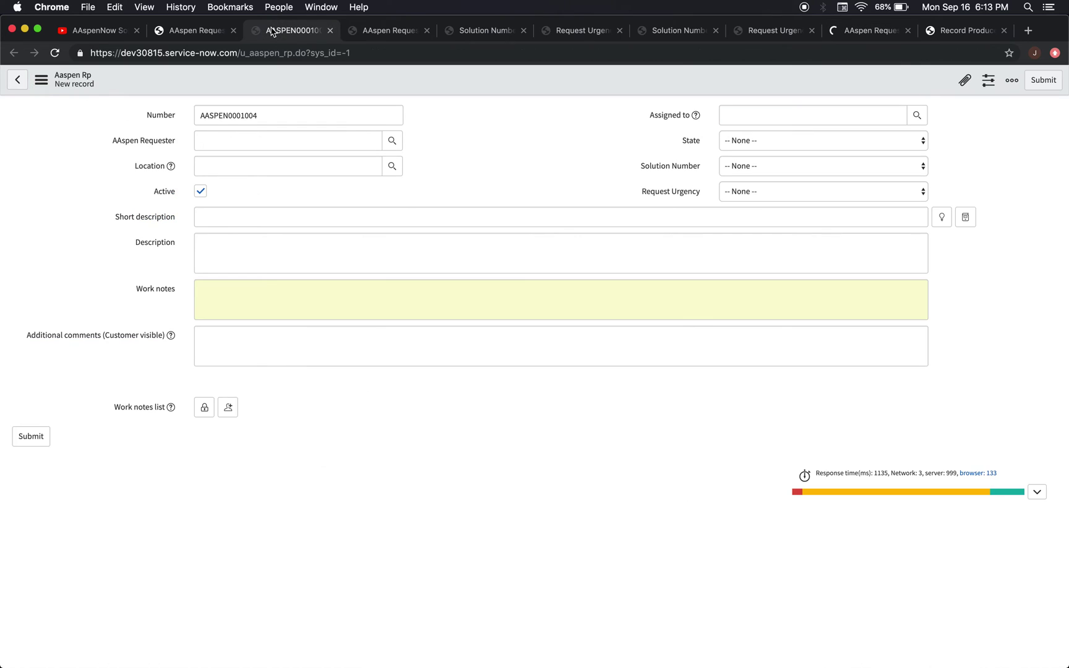
Return to the AAspen Request record producer, preview the item, and check the Solution Number and Request Urgency choices
{"action": "left_click", "coordinate": [377, 31]}
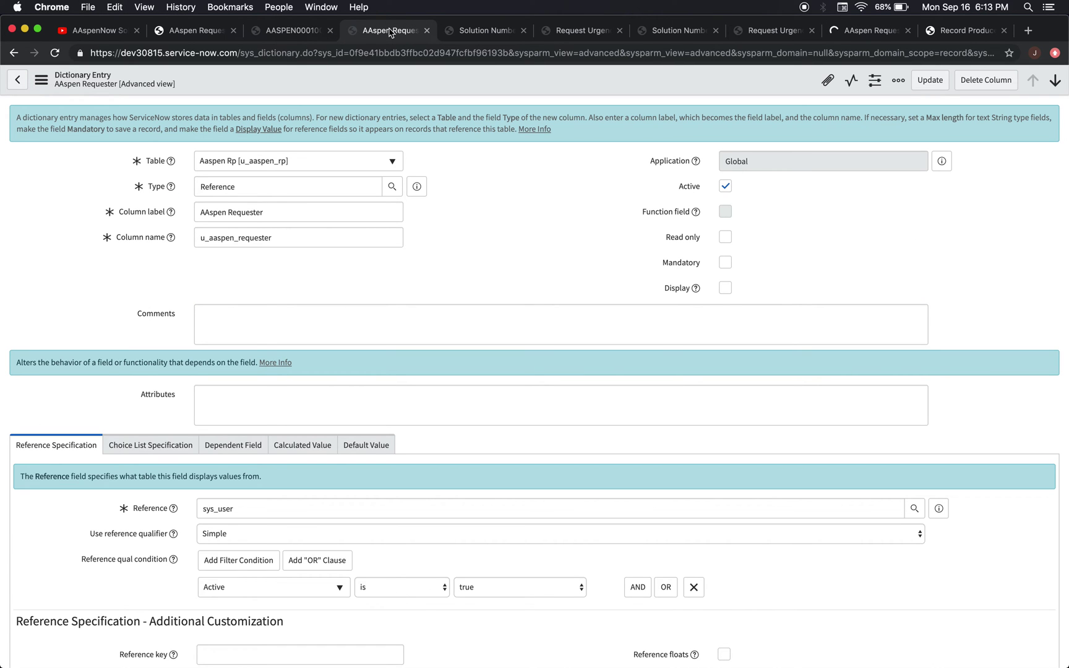
{"action": "left_click", "coordinate": [189, 30]}
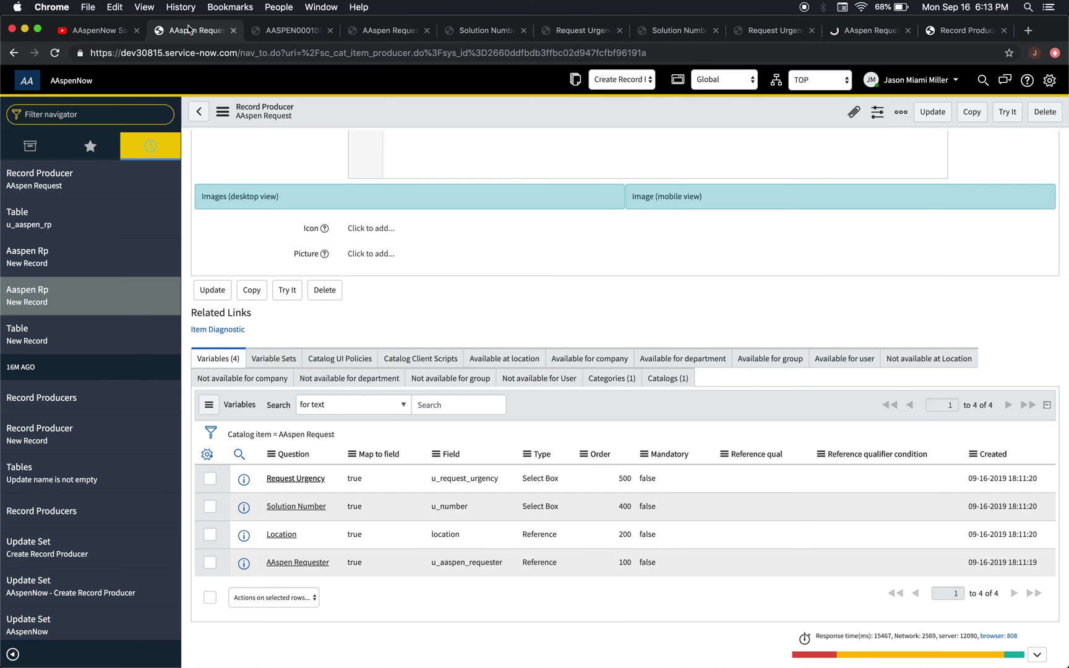
{"action": "scroll", "coordinate": [586, 345], "scroll_direction": "up", "scroll_amount": 20}
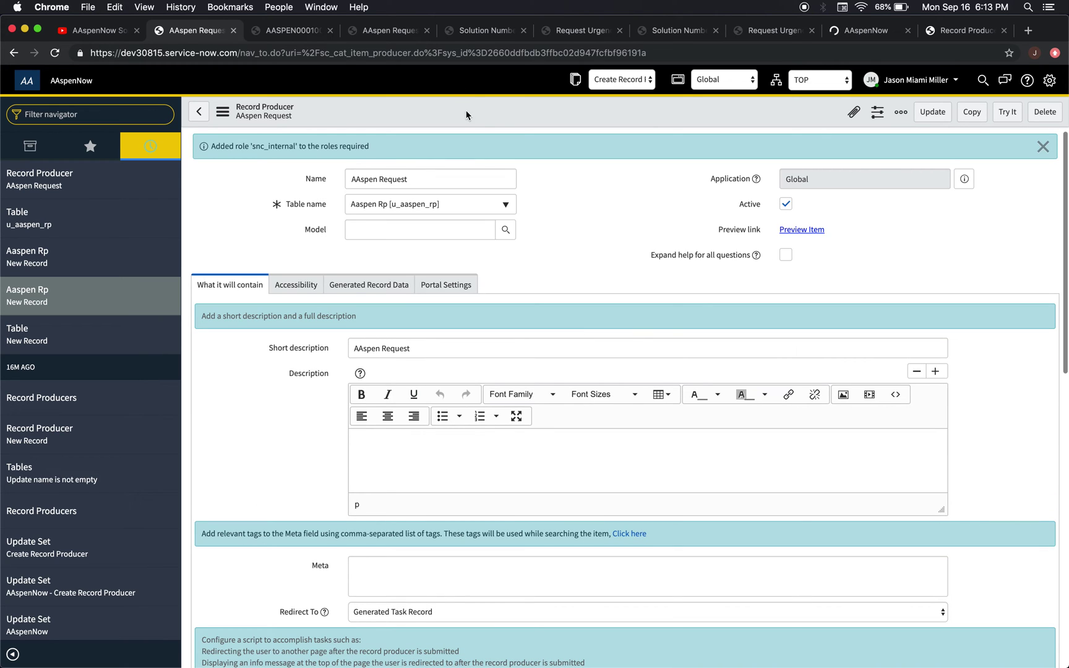
{"action": "left_click", "coordinate": [807, 230]}
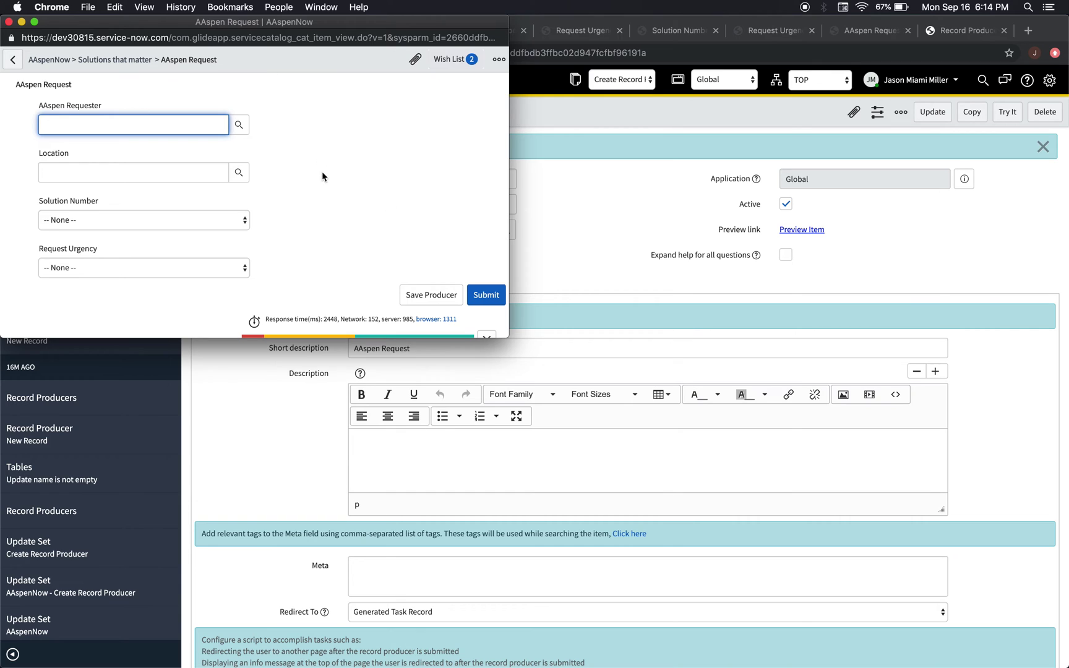
{"action": "left_click", "coordinate": [232, 219]}
{"action": "left_click", "coordinate": [303, 202]}
{"action": "left_click", "coordinate": [235, 267]}
{"action": "left_click", "coordinate": [333, 266]}
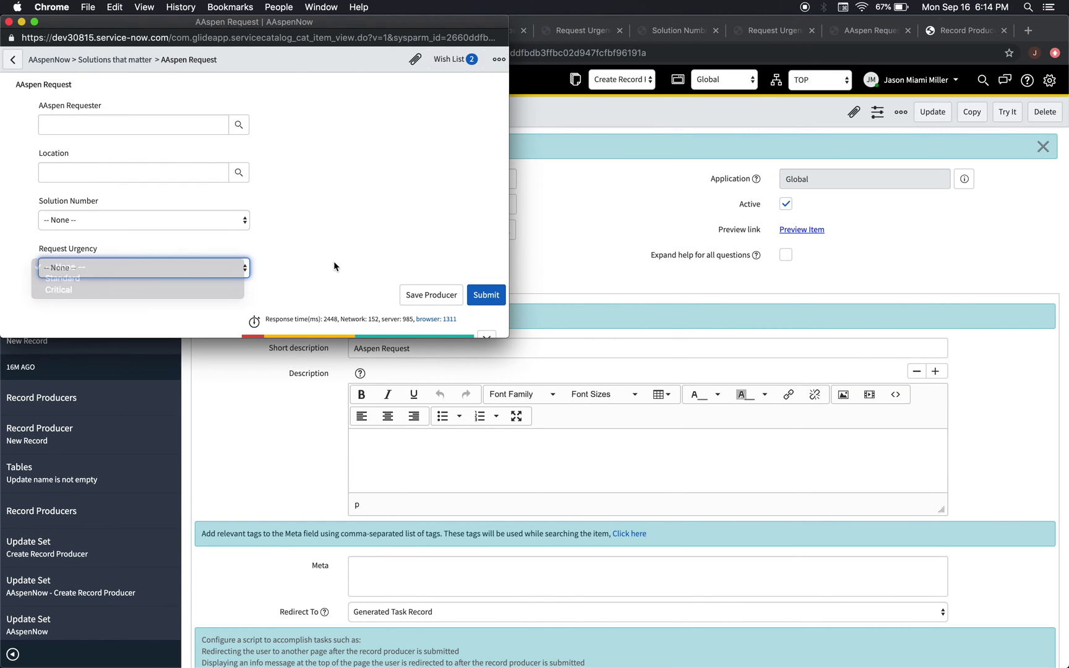
Examine the Location lookup list in the item preview, and close both the lookup and the preview
{"action": "left_click", "coordinate": [247, 175]}
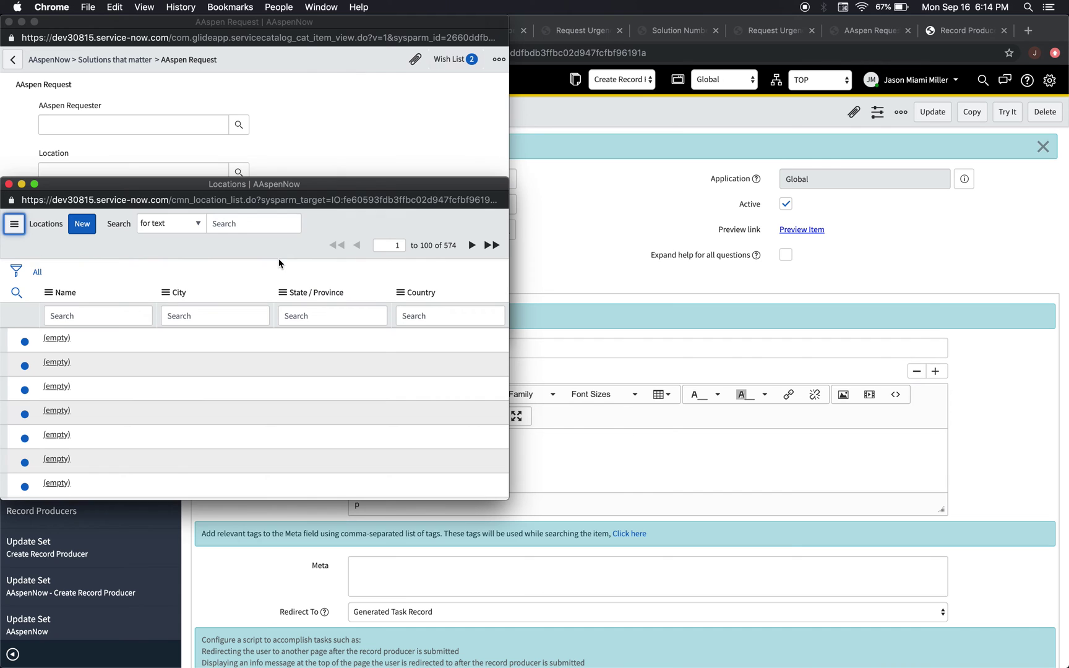
{"action": "scroll", "coordinate": [249, 446], "scroll_direction": "down", "scroll_amount": 3}
{"action": "scroll", "coordinate": [249, 446], "scroll_direction": "up", "scroll_amount": 3}
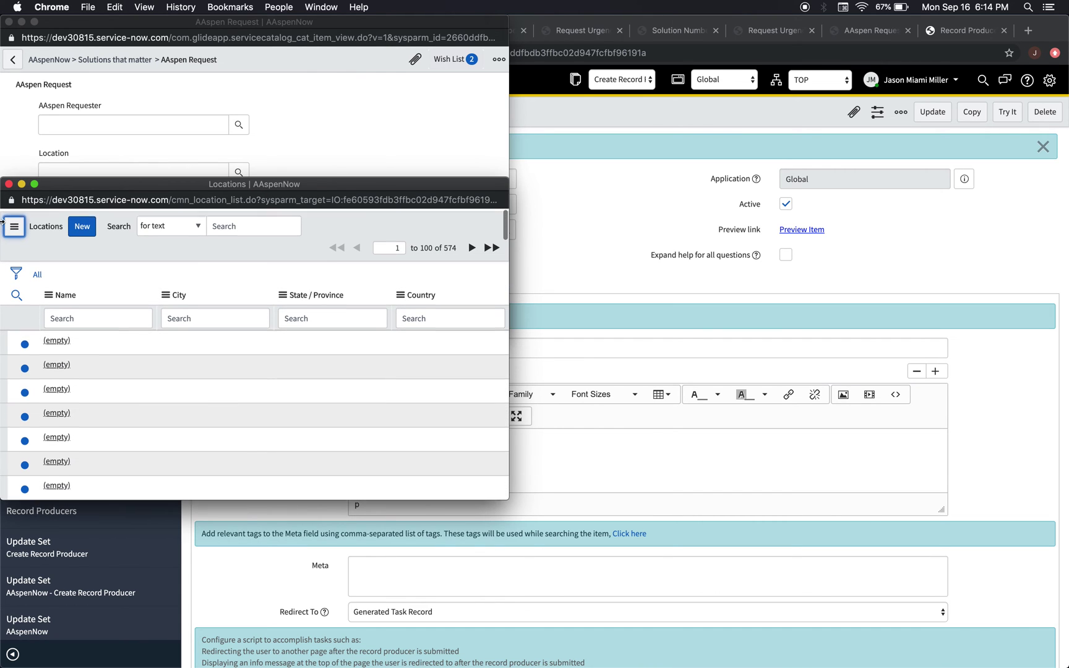
{"action": "left_click", "coordinate": [8, 184]}
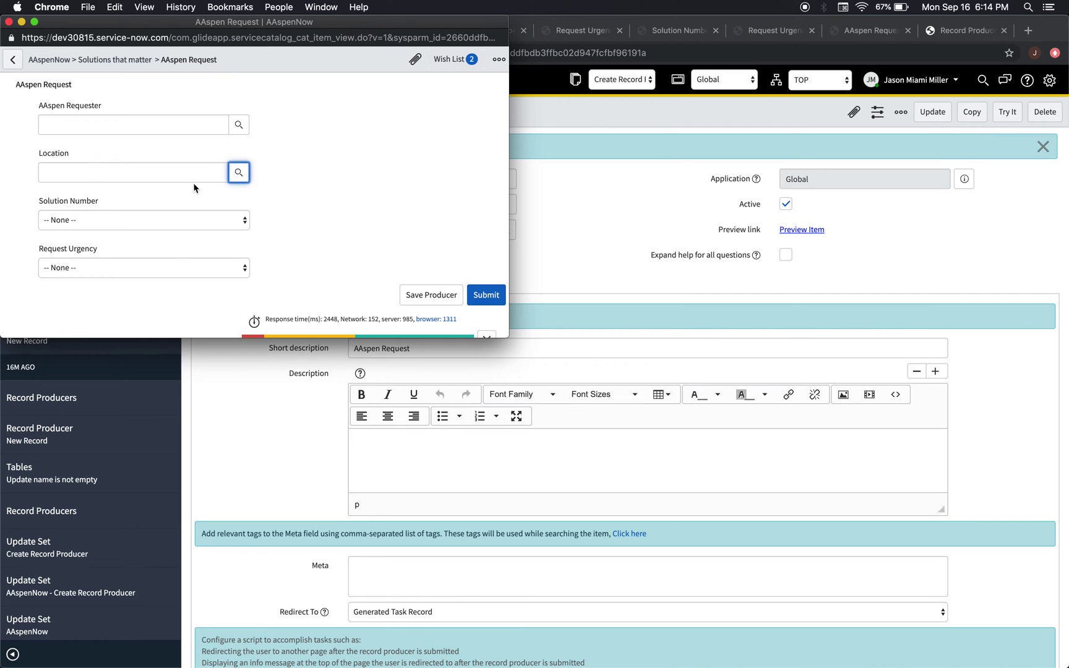
{"action": "left_click", "coordinate": [9, 22]}
Show the record producer's catalog UI policies and open that list, filtered to AAspen Request, in a separate browser tab
{"action": "scroll", "coordinate": [562, 384], "scroll_direction": "down", "scroll_amount": 15}
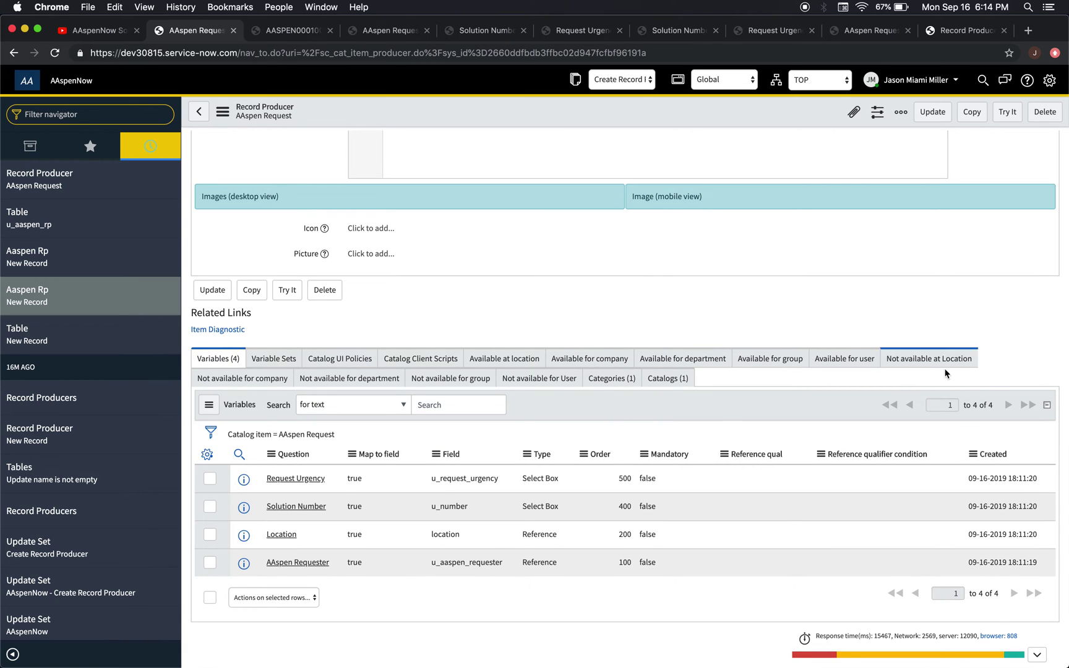
{"action": "left_click", "coordinate": [316, 362]}
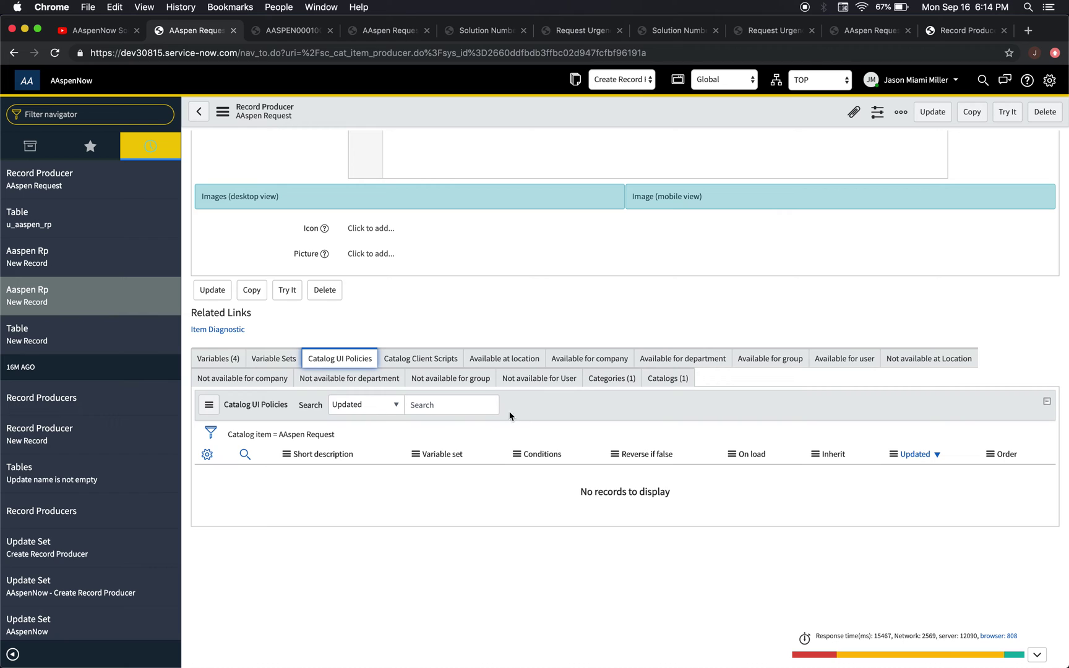
{"action": "scroll", "coordinate": [370, 453], "scroll_direction": "up", "scroll_amount": 2}
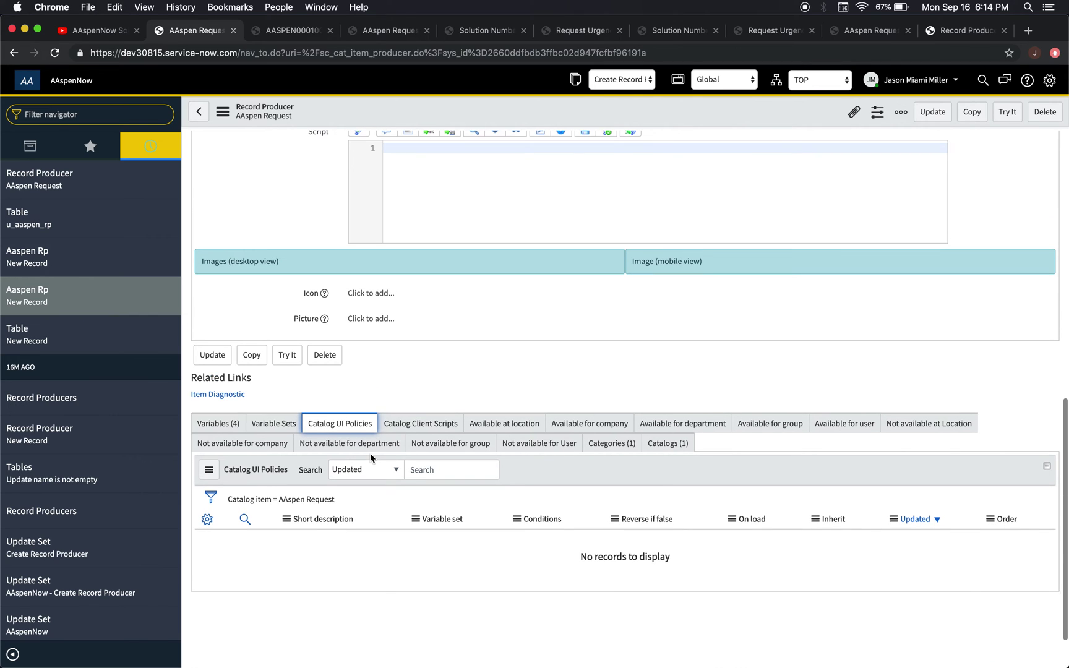
{"action": "right_click", "coordinate": [290, 502]}
{"action": "left_click", "coordinate": [325, 507]}
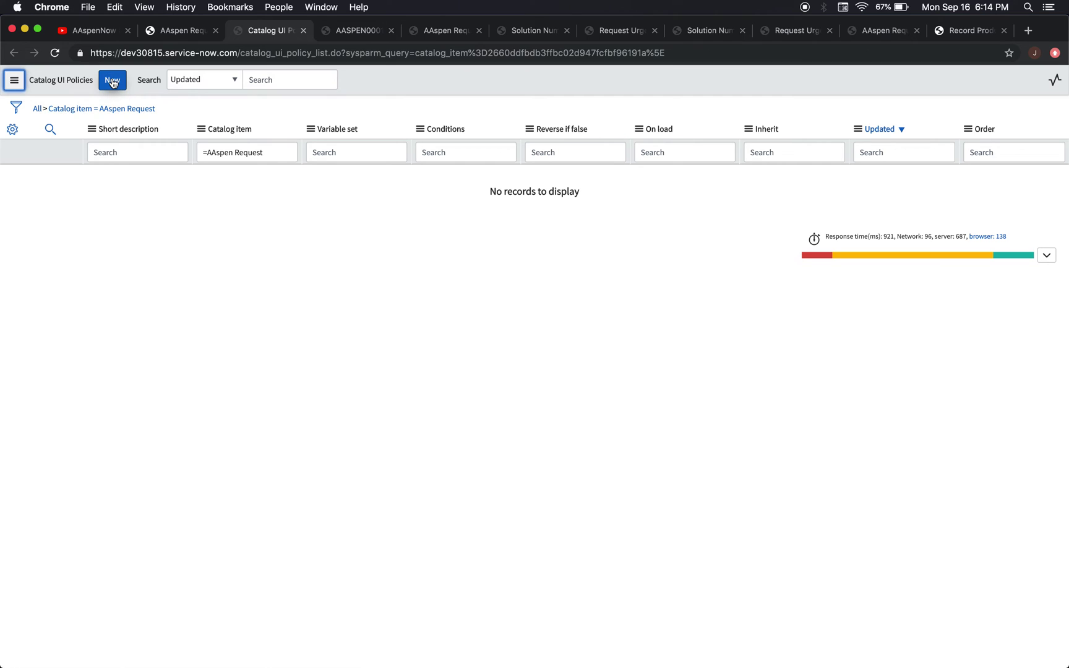
{"action": "left_click", "coordinate": [176, 33]}
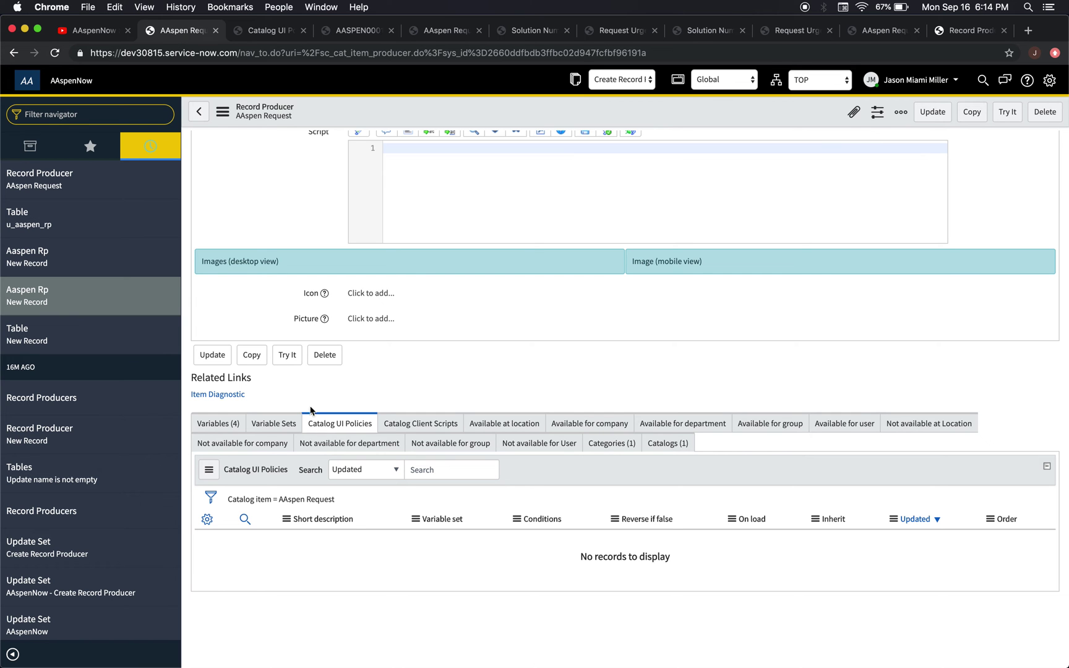
{"action": "right_click", "coordinate": [317, 505]}
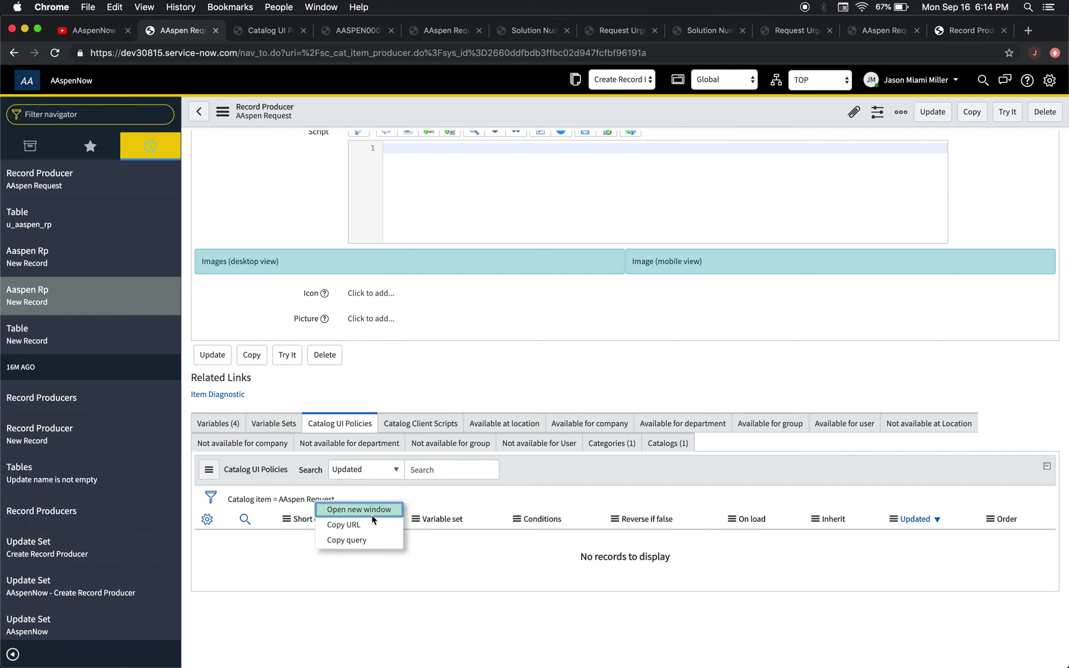
{"action": "left_click", "coordinate": [458, 377]}
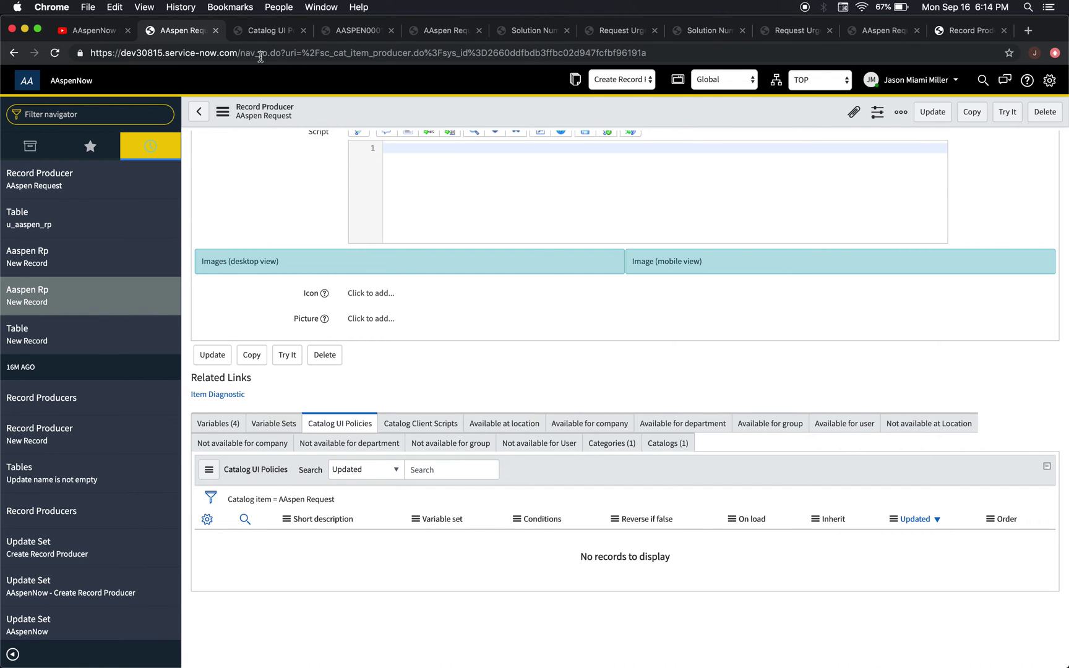
{"action": "left_click", "coordinate": [261, 32]}
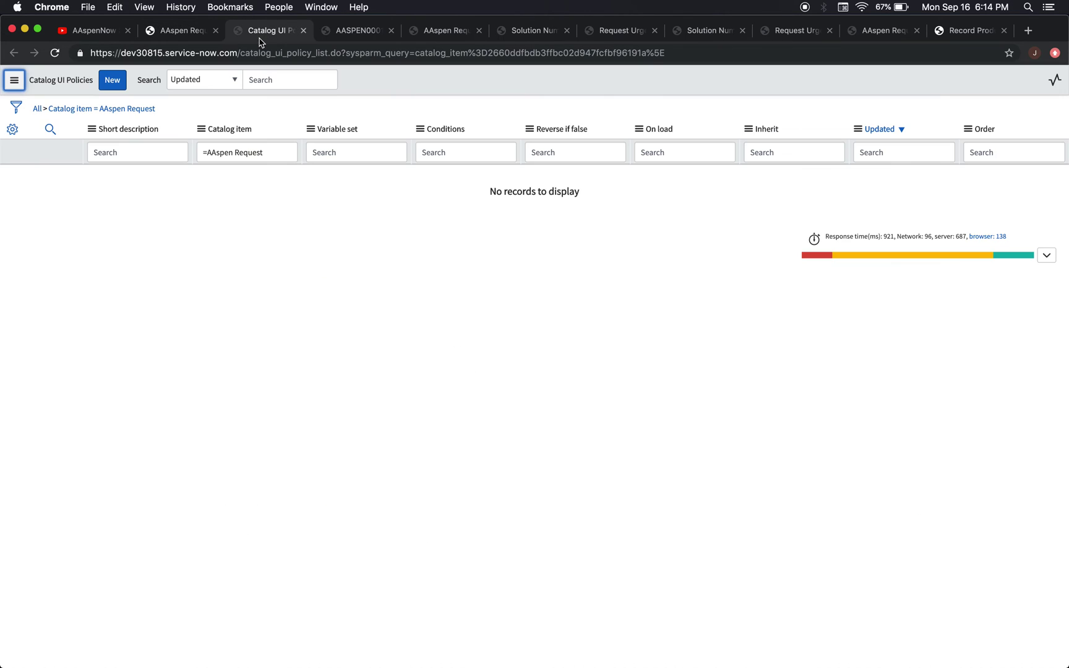
Create a catalog UI policy for AAspen Request with the short description "Mandatory Variables" and save it, staying on the record
{"action": "left_click", "coordinate": [107, 83]}
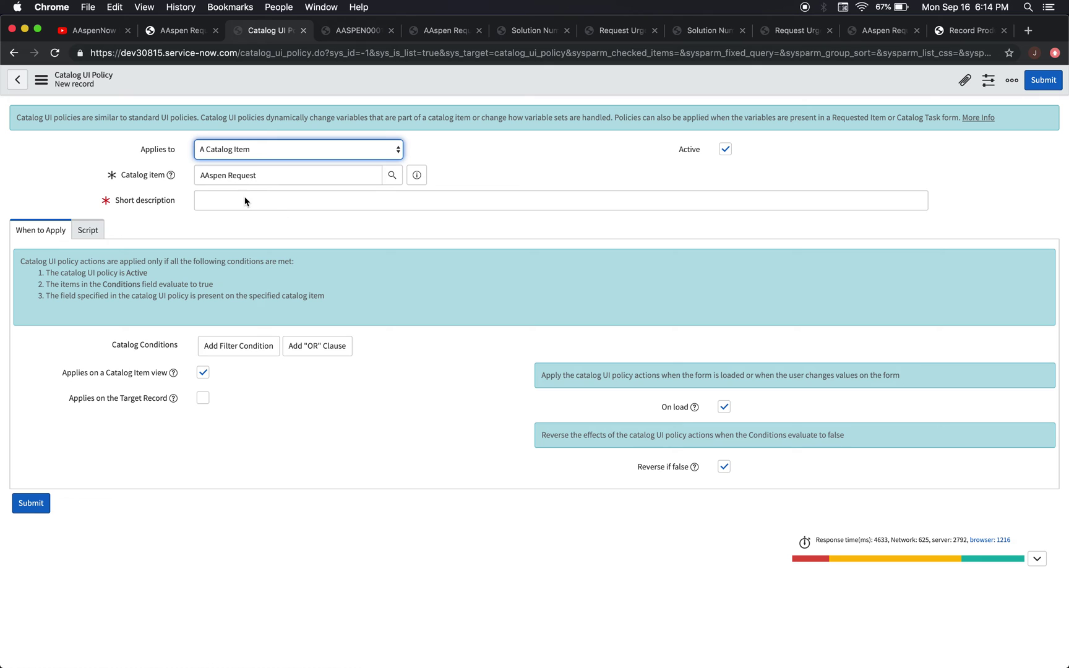
{"action": "left_click", "coordinate": [245, 201]}
{"action": "type", "text": "Mandatory Variables"}
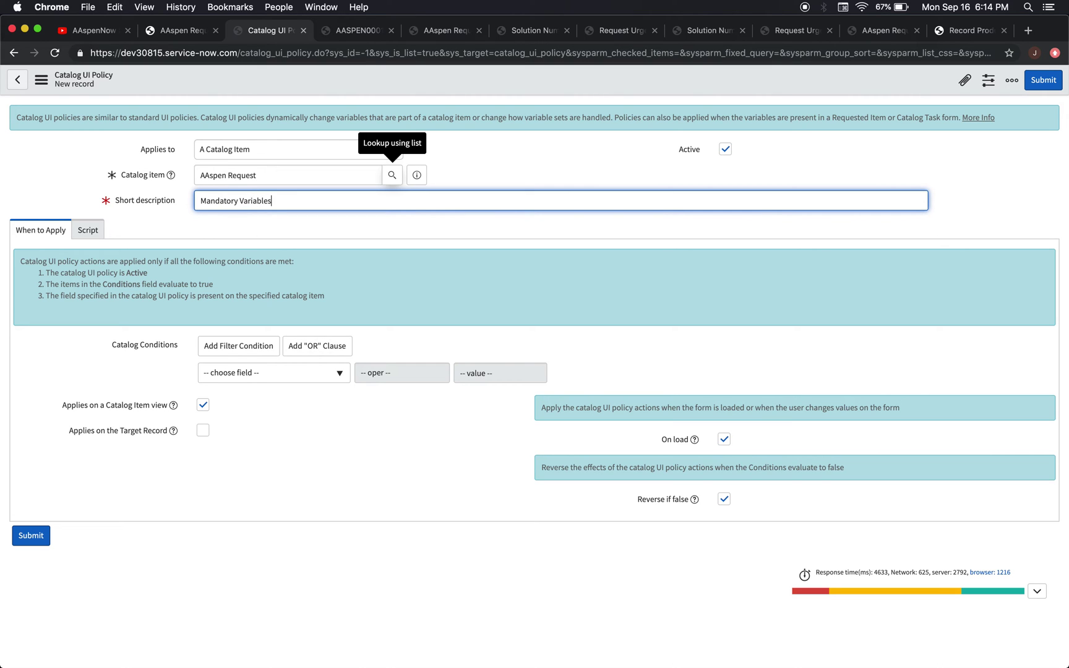
{"action": "left_click", "coordinate": [112, 383]}
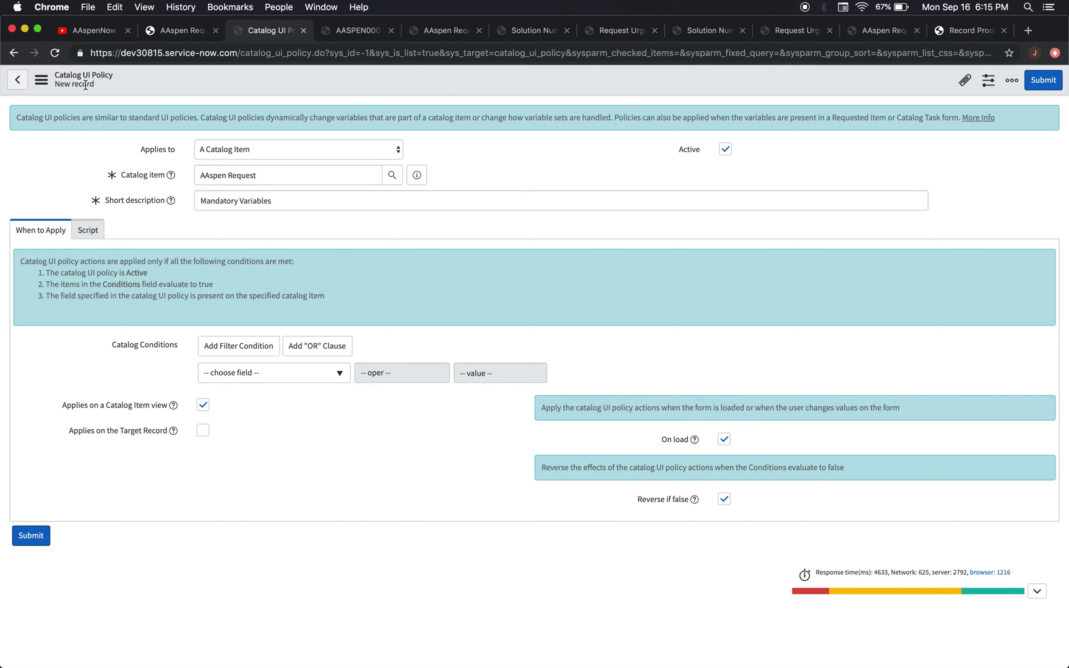
{"action": "left_click", "coordinate": [41, 79]}
{"action": "left_click", "coordinate": [67, 91]}
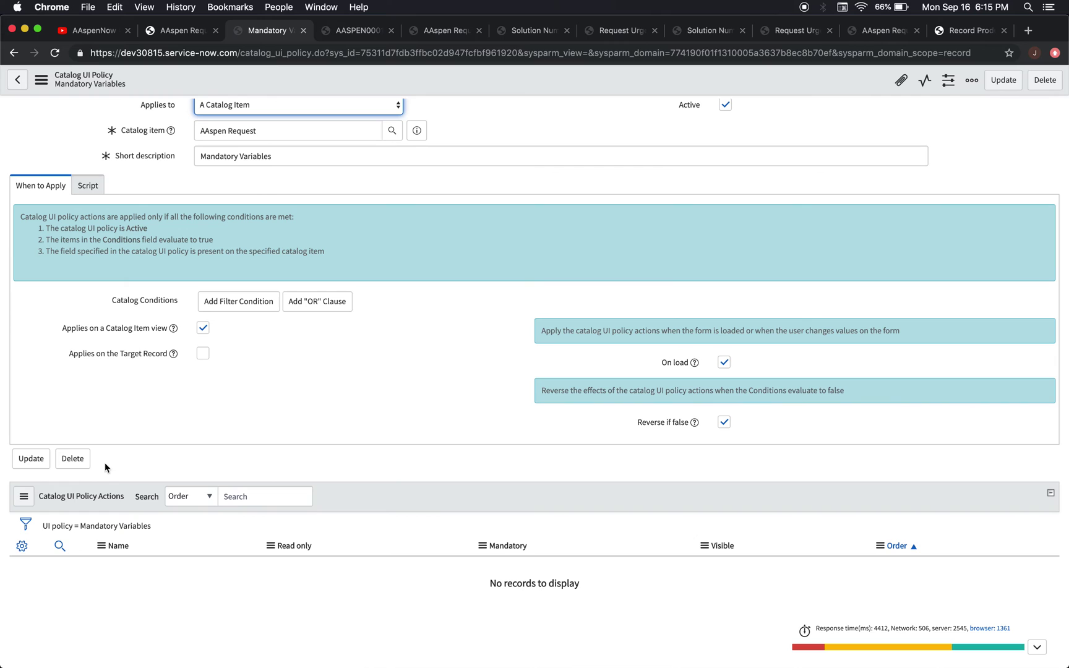
Try to choose a variable in a new catalog UI policy action for Mandatory Variables, and close its browser tab
{"action": "left_click", "coordinate": [276, 301]}
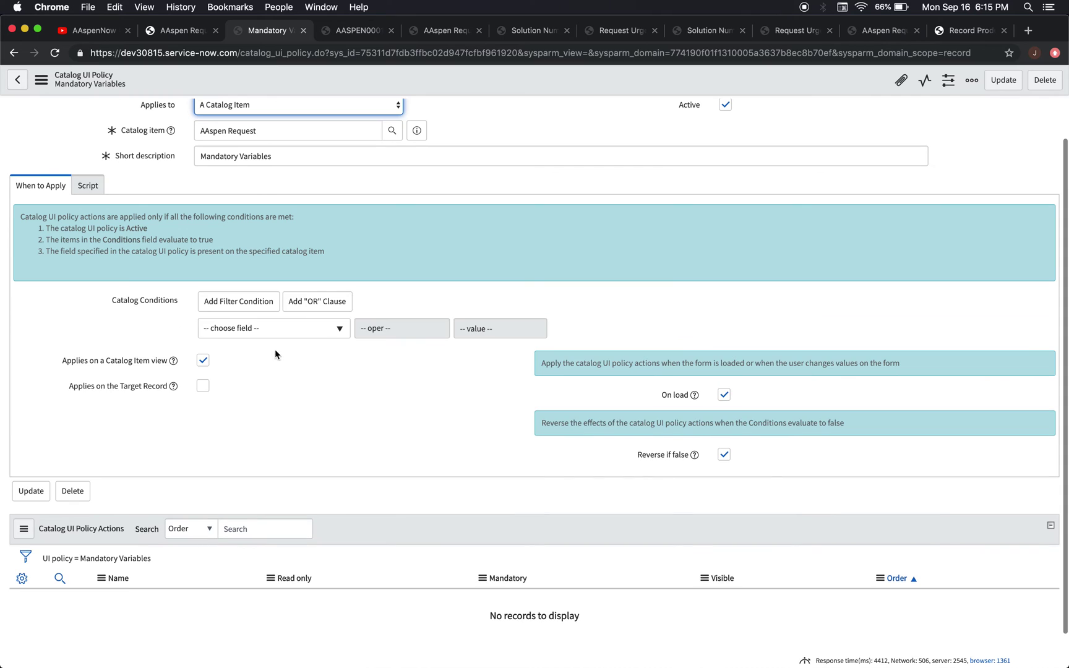
{"action": "scroll", "coordinate": [247, 444], "scroll_direction": "down", "scroll_amount": 2}
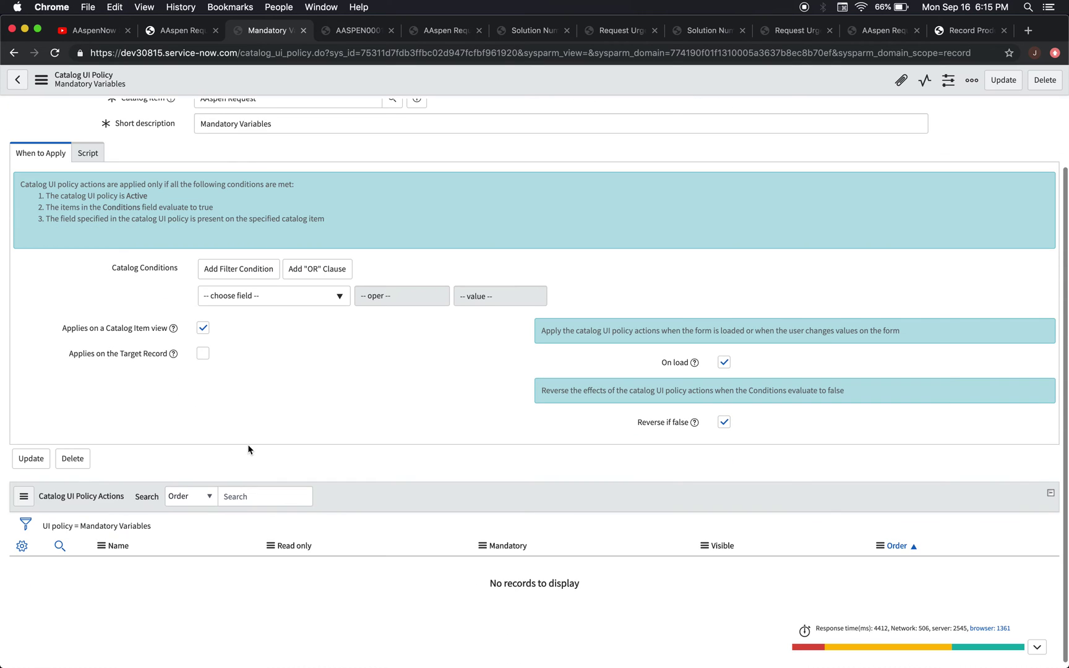
{"action": "right_click", "coordinate": [108, 526]}
{"action": "left_click", "coordinate": [151, 537]}
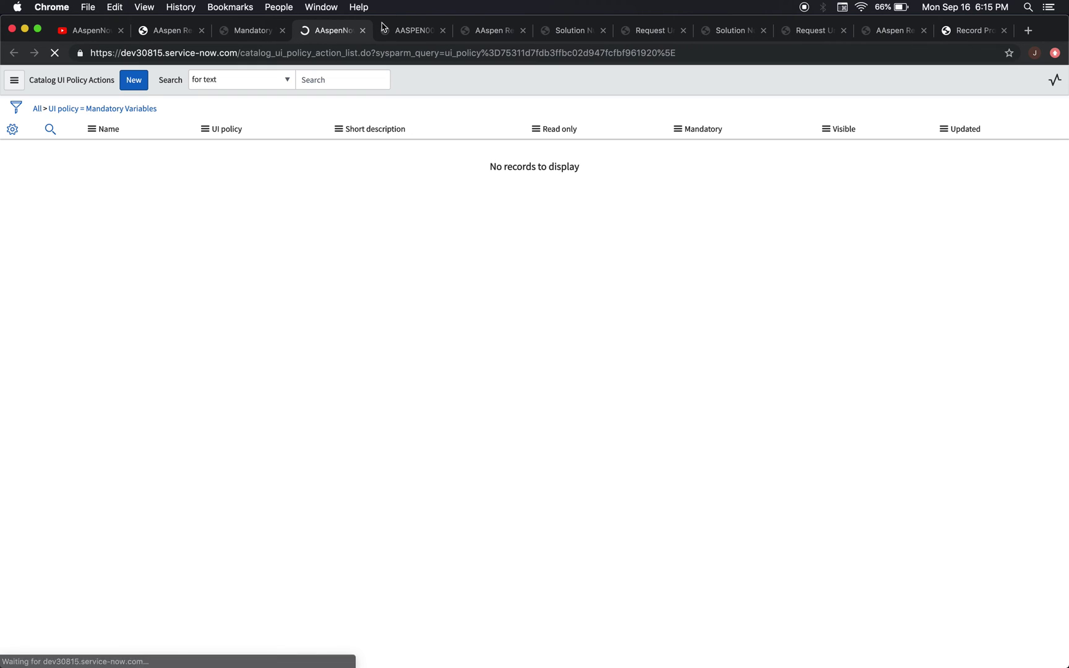
{"action": "left_click", "coordinate": [133, 81]}
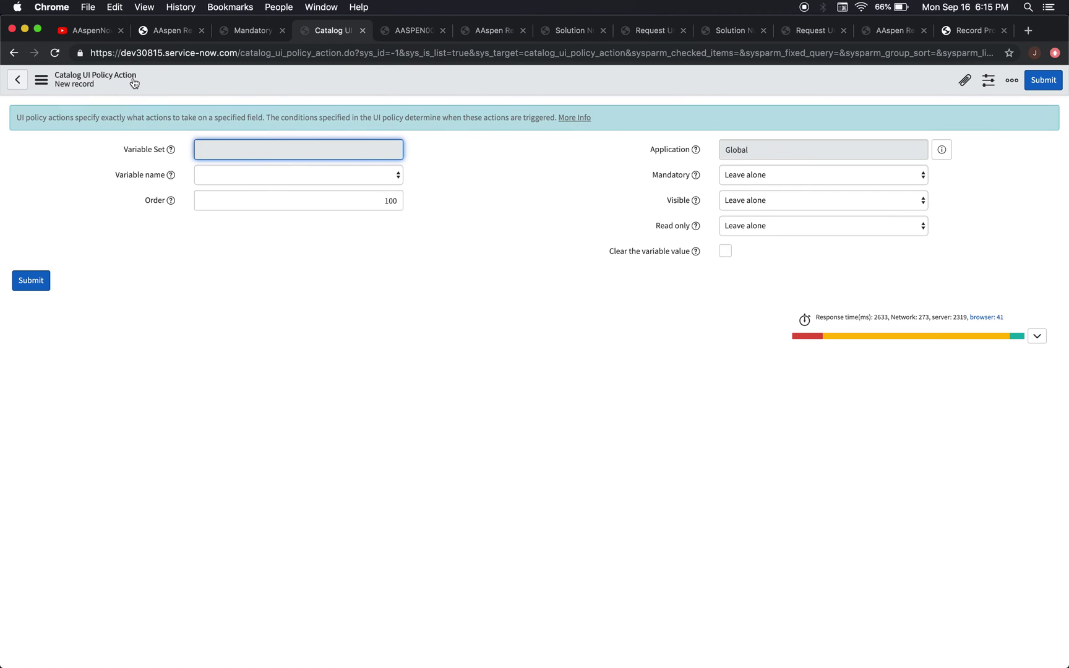
{"action": "left_click", "coordinate": [265, 177]}
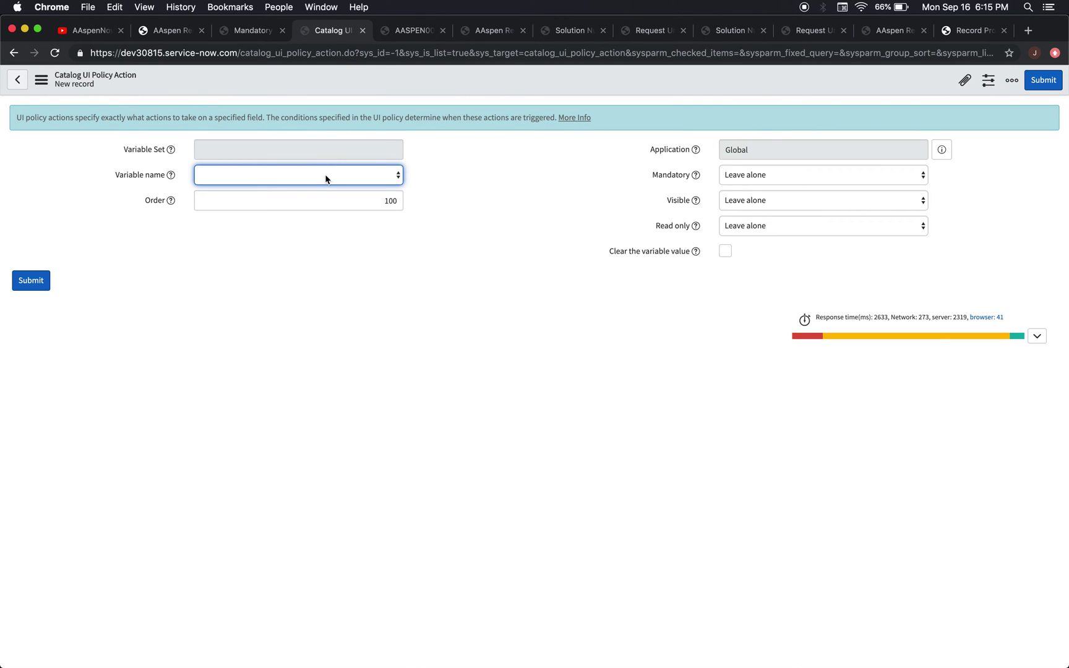
{"action": "left_click", "coordinate": [387, 177]}
{"action": "left_click", "coordinate": [374, 154]}
{"action": "left_click", "coordinate": [399, 176]}
{"action": "left_click", "coordinate": [266, 180]}
{"action": "left_click", "coordinate": [113, 182]}
{"action": "left_click", "coordinate": [363, 30]}
{"action": "scroll", "coordinate": [267, 394], "scroll_direction": "up", "scroll_amount": 2}
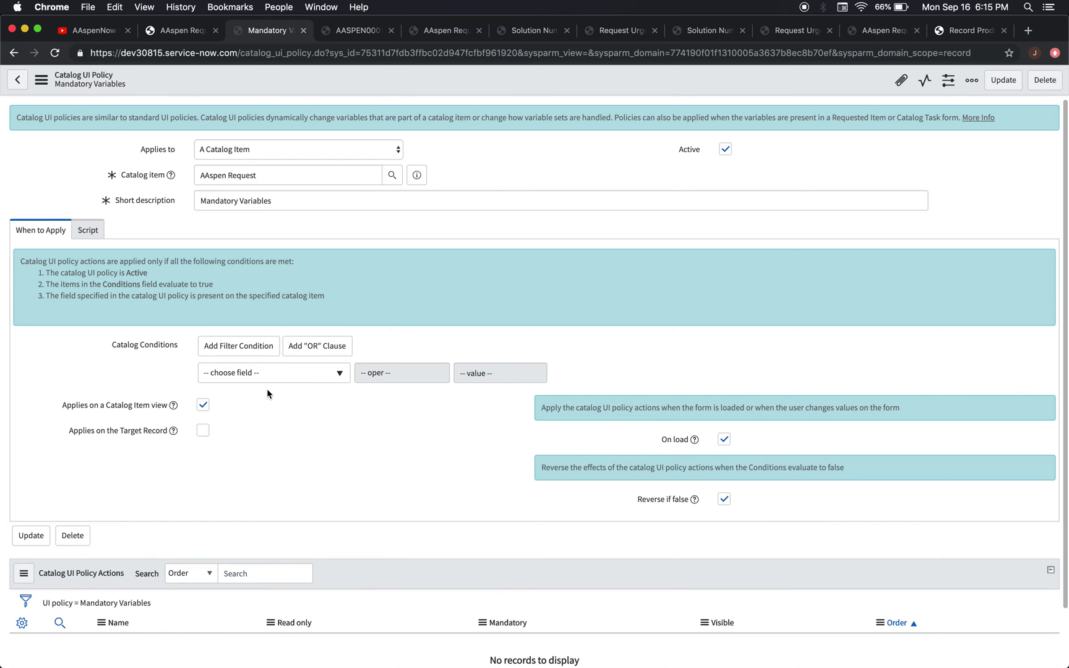
{"action": "scroll", "coordinate": [147, 475], "scroll_direction": "down", "scroll_amount": 2}
{"action": "scroll", "coordinate": [147, 475], "scroll_direction": "up", "scroll_amount": 1}
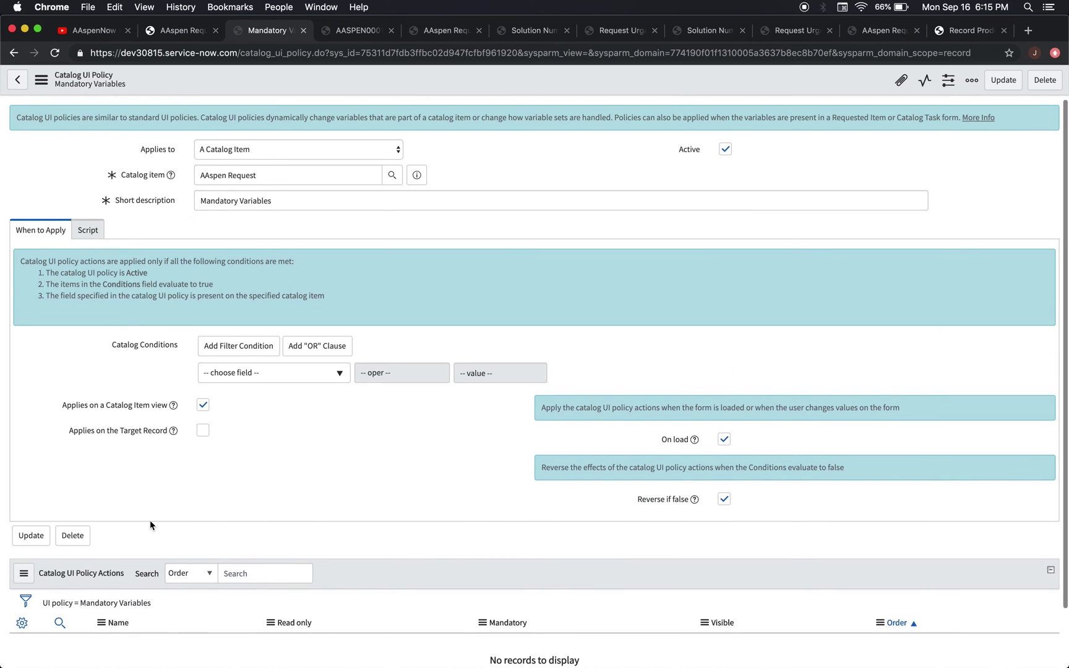
{"action": "scroll", "coordinate": [151, 525], "scroll_direction": "down", "scroll_amount": 1}
{"action": "scroll", "coordinate": [258, 262], "scroll_direction": "up", "scroll_amount": 1}
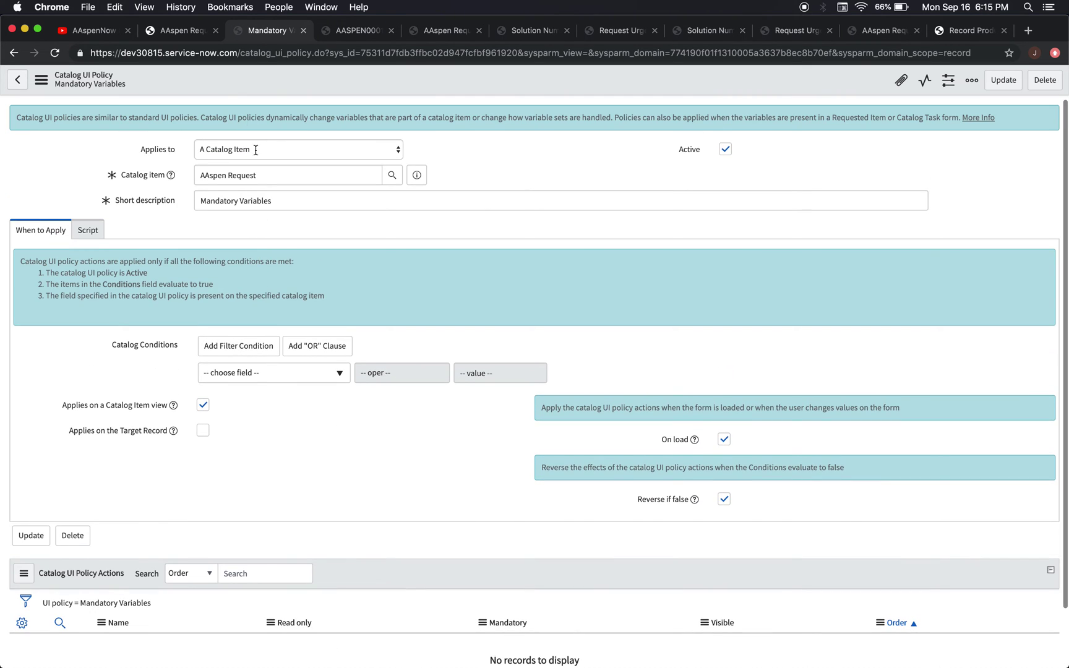
Switch the session domain to global, reload the AAspen Request record producer, and check its catalog UI policies list
{"action": "left_click", "coordinate": [175, 31]}
{"action": "left_click", "coordinate": [835, 85]}
{"action": "left_click", "coordinate": [835, 85]}
{"action": "left_click", "coordinate": [835, 80]}
{"action": "left_click", "coordinate": [830, 68]}
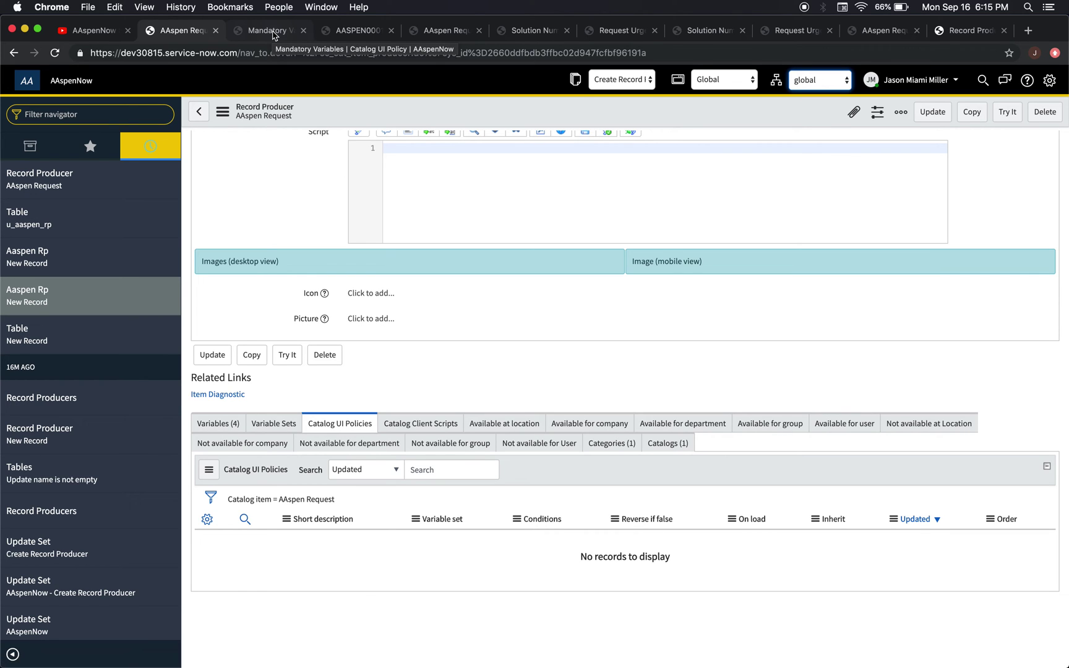
{"action": "right_click", "coordinate": [343, 114]}
{"action": "left_click", "coordinate": [267, 209]}
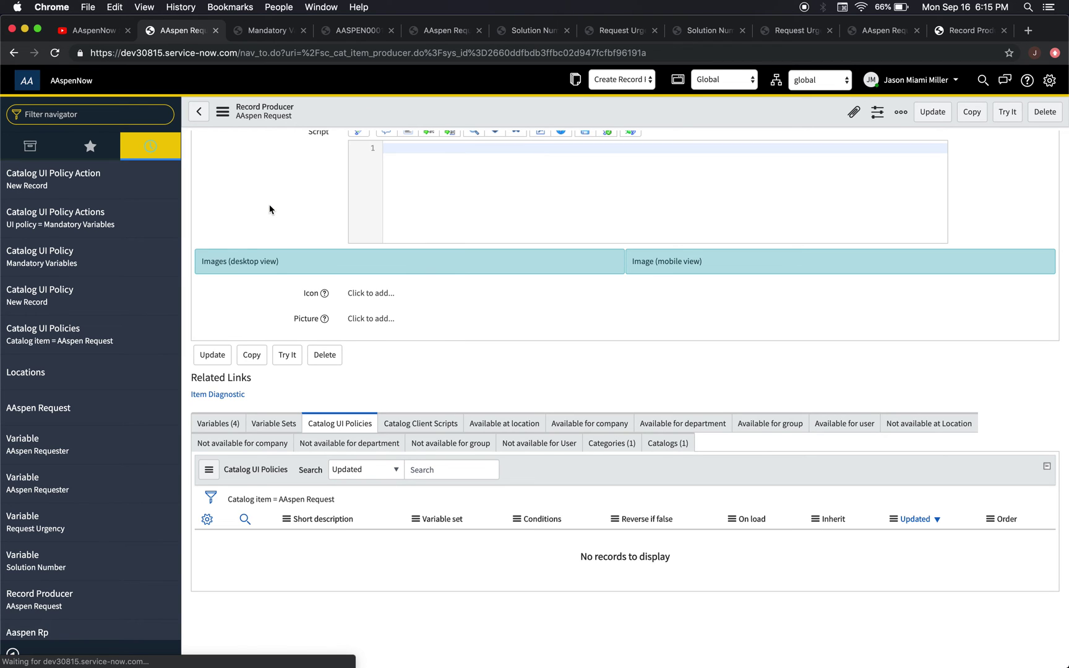
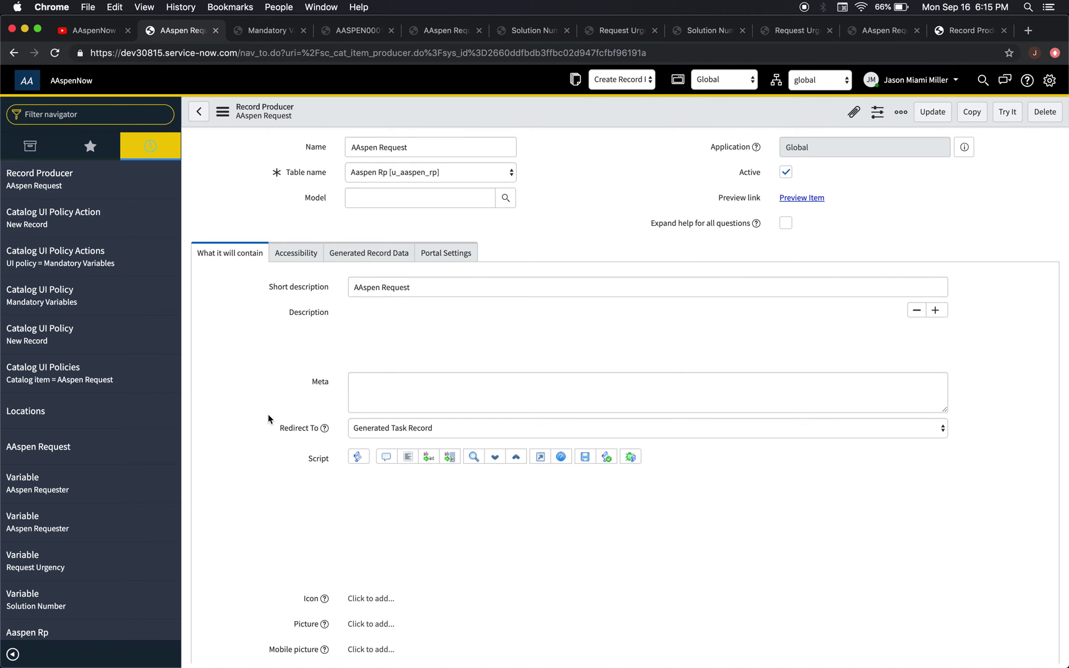
{"action": "scroll", "coordinate": [267, 418], "scroll_direction": "down", "scroll_amount": 6}
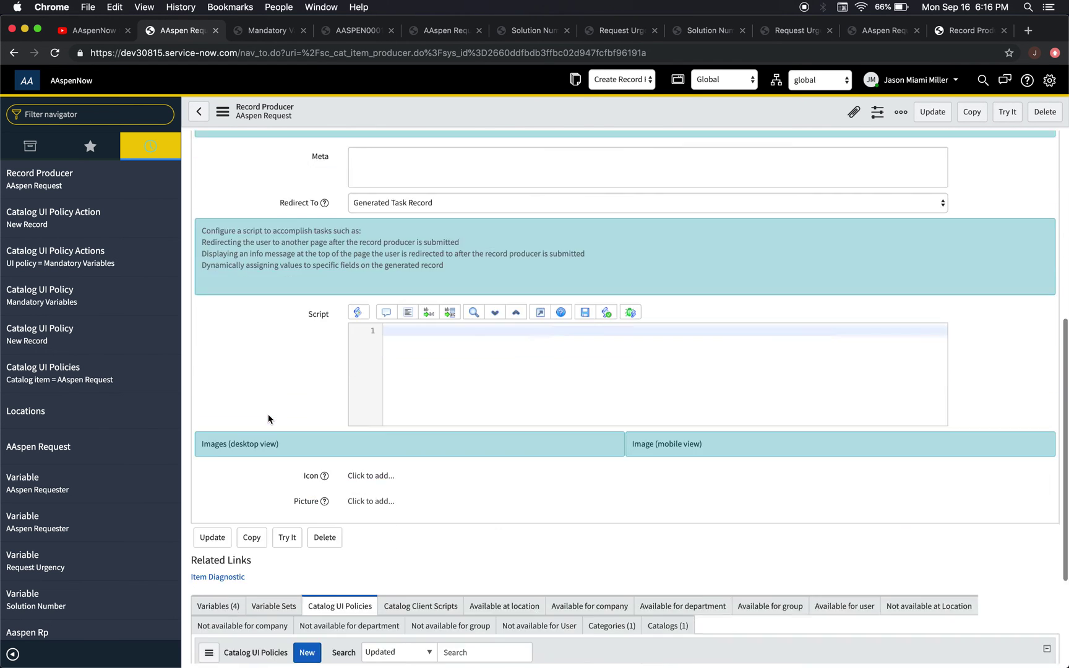
{"action": "scroll", "coordinate": [267, 416], "scroll_direction": "down", "scroll_amount": 3}
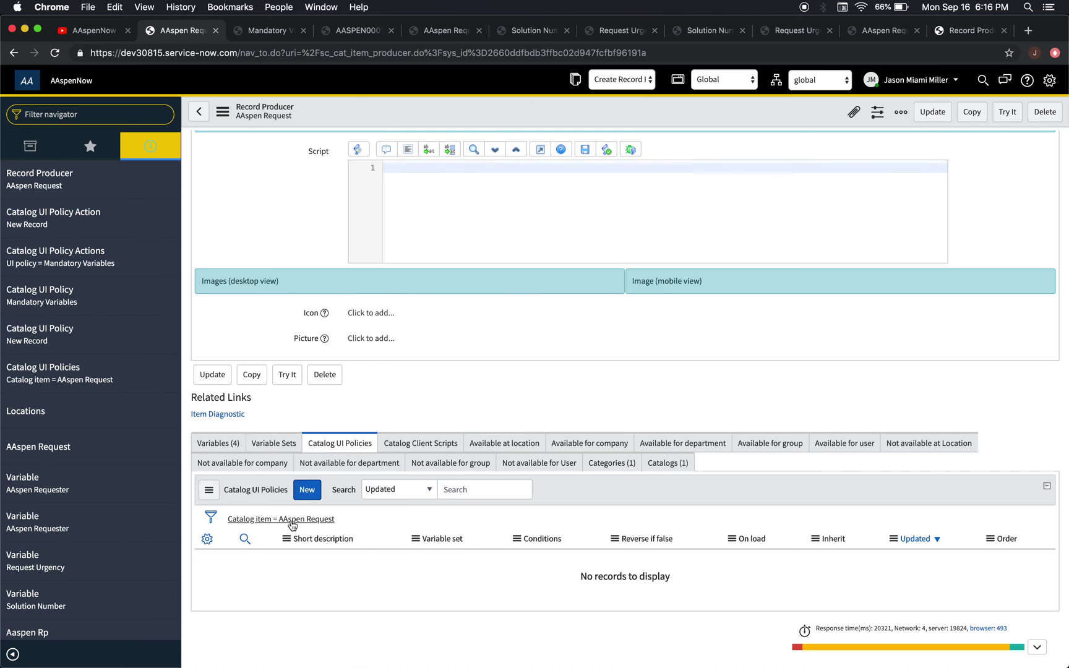
Reload the Mandatory Variables catalog UI policy and open its policy actions list in a separate browser tab
{"action": "left_click", "coordinate": [257, 31]}
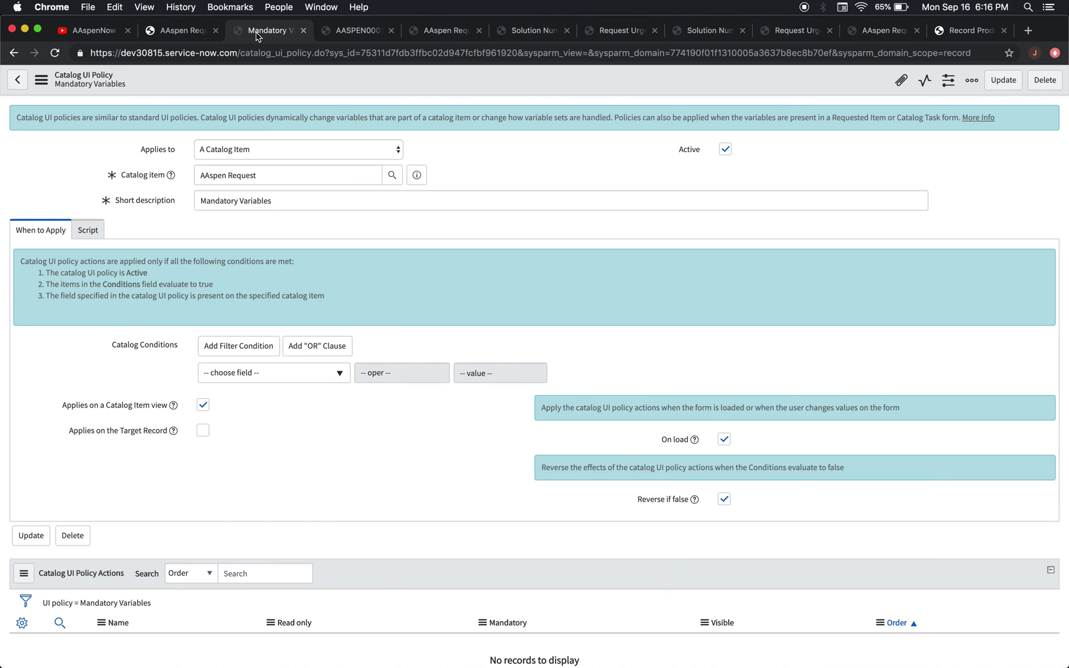
{"action": "right_click", "coordinate": [327, 81]}
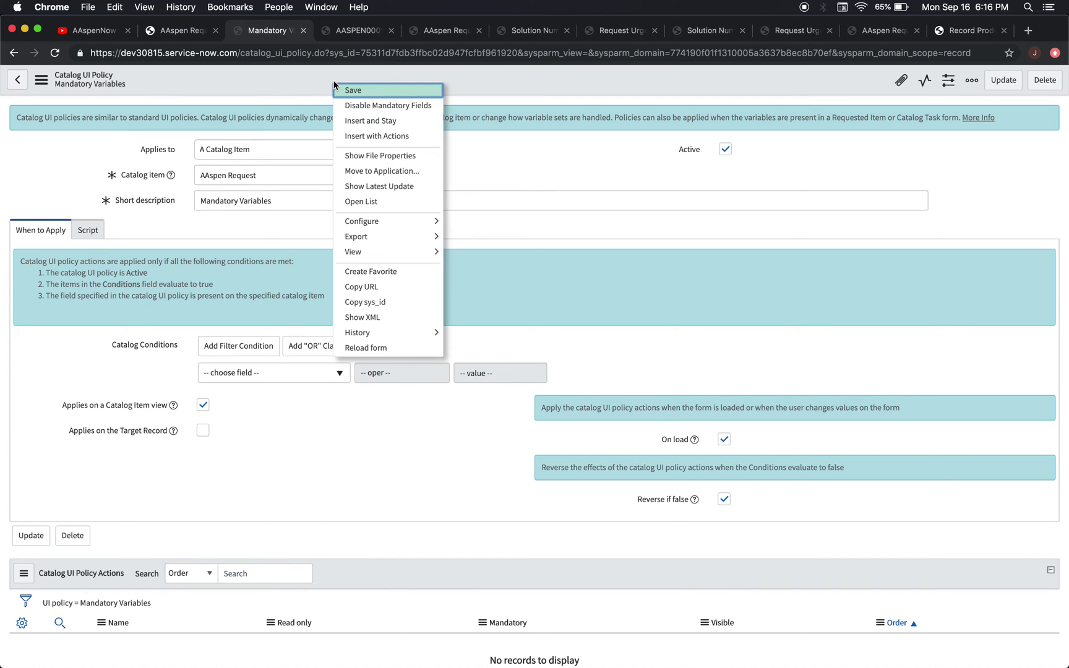
{"action": "left_click", "coordinate": [387, 349]}
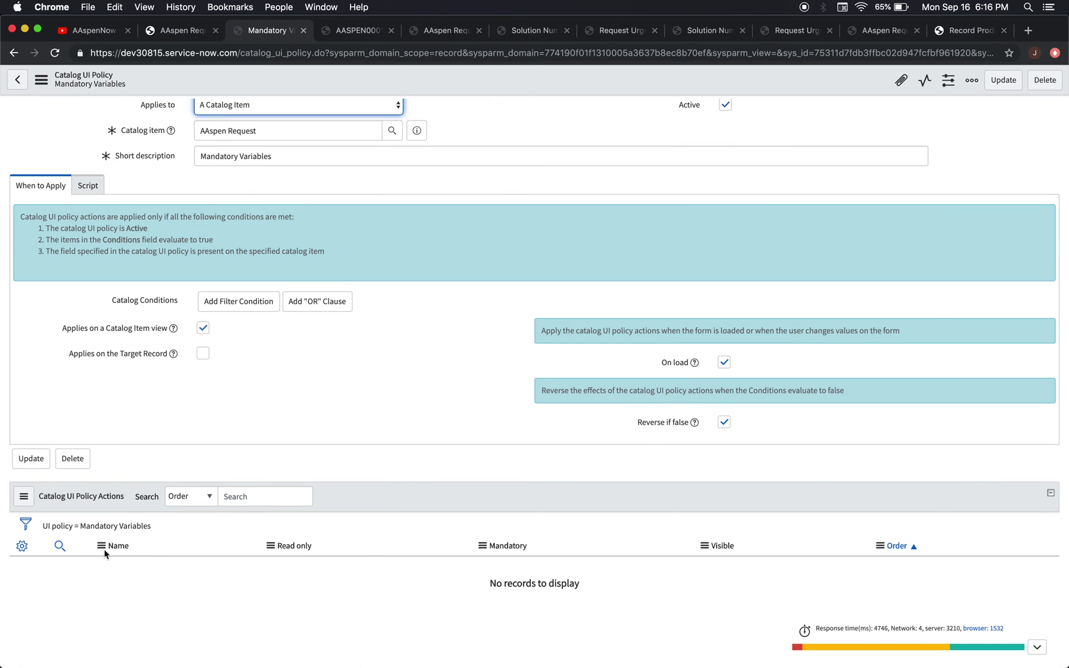
{"action": "right_click", "coordinate": [119, 561]}
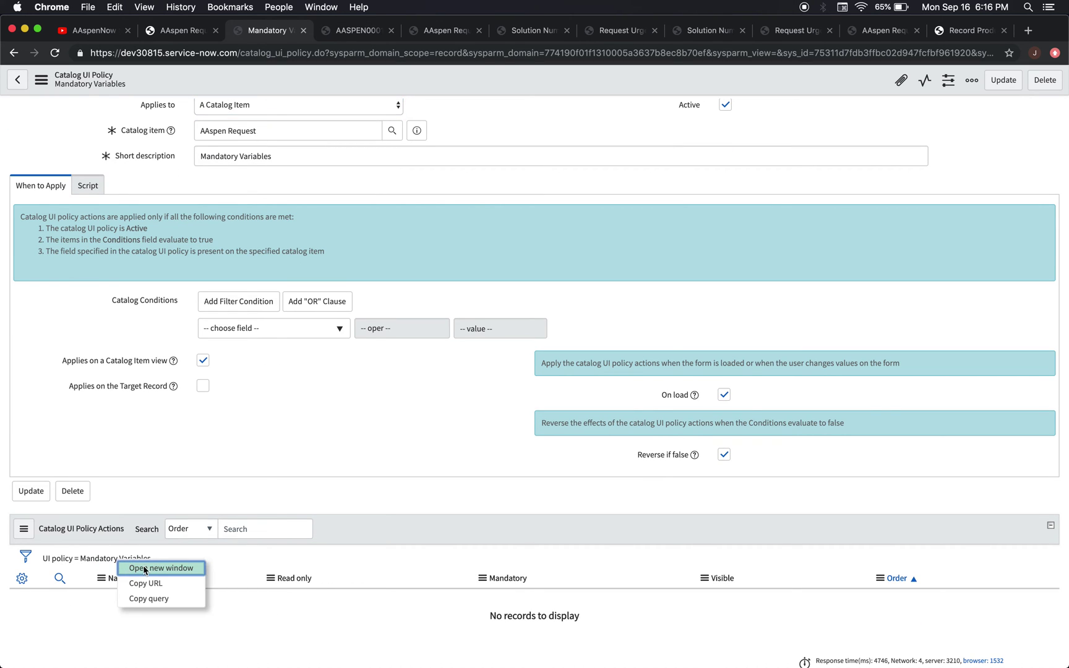
{"action": "left_click", "coordinate": [146, 572]}
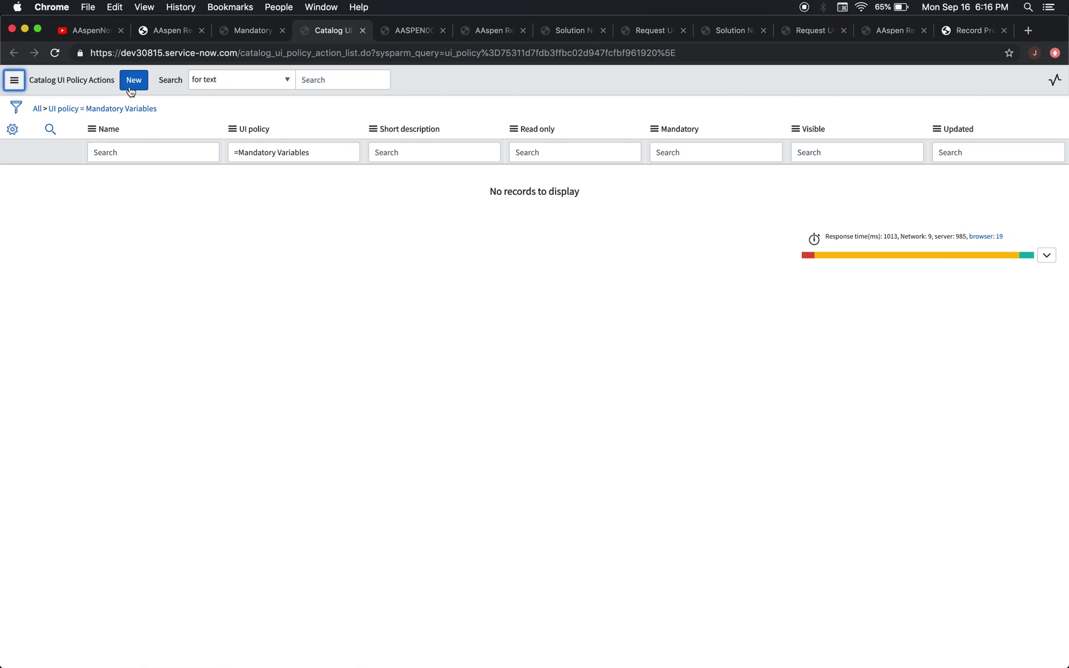
Try to choose a variable in a new policy action for Mandatory Variables, and close the action and policy browser tabs
{"action": "left_click", "coordinate": [130, 82]}
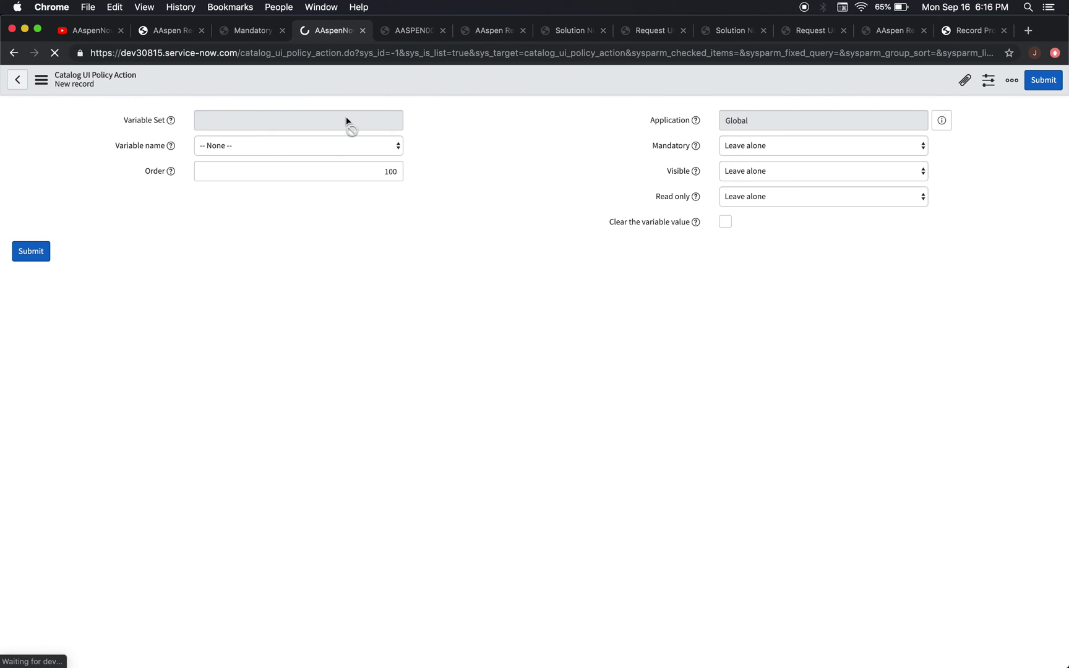
{"action": "left_click", "coordinate": [393, 151]}
{"action": "left_click", "coordinate": [395, 176]}
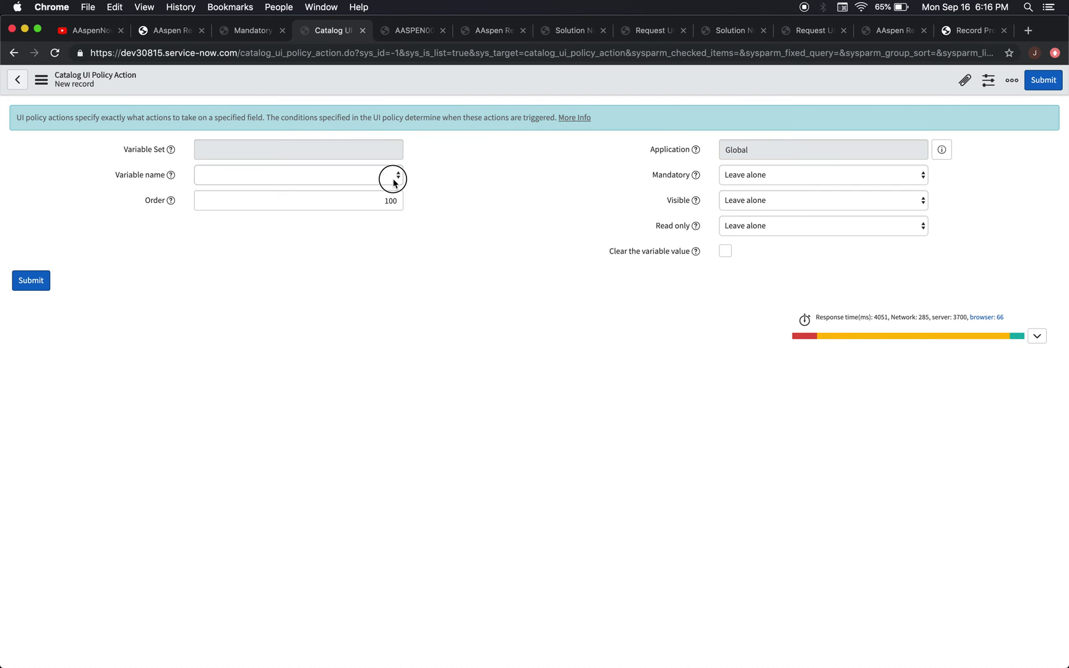
{"action": "left_click", "coordinate": [435, 209]}
{"action": "left_click", "coordinate": [362, 30]}
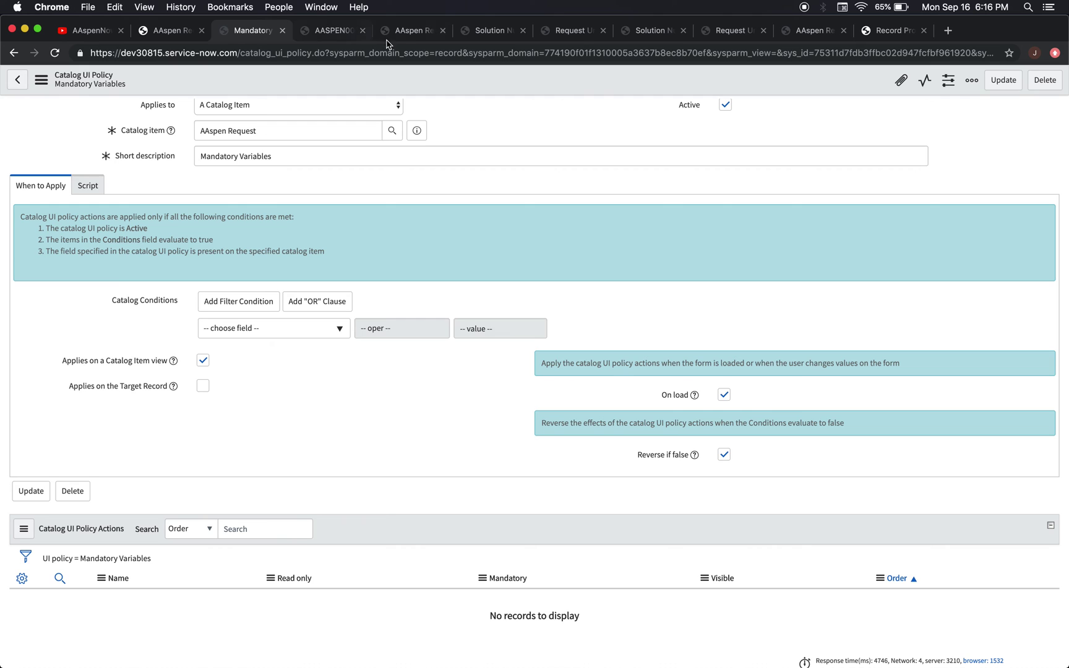
{"action": "scroll", "coordinate": [310, 446], "scroll_direction": "up", "scroll_amount": 2}
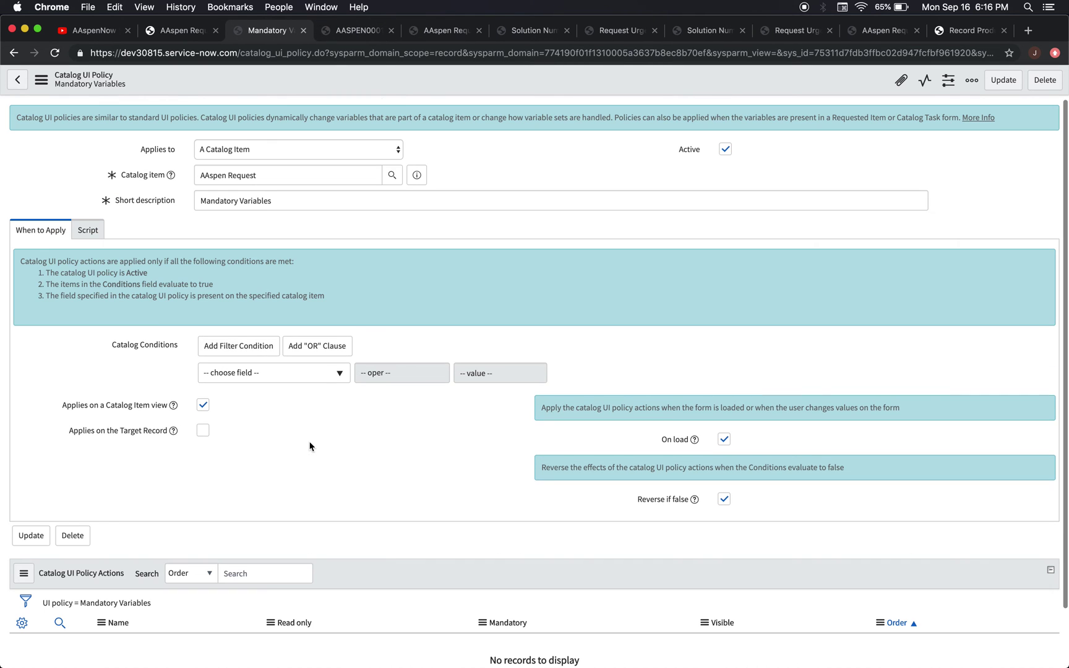
{"action": "left_click", "coordinate": [303, 31]}
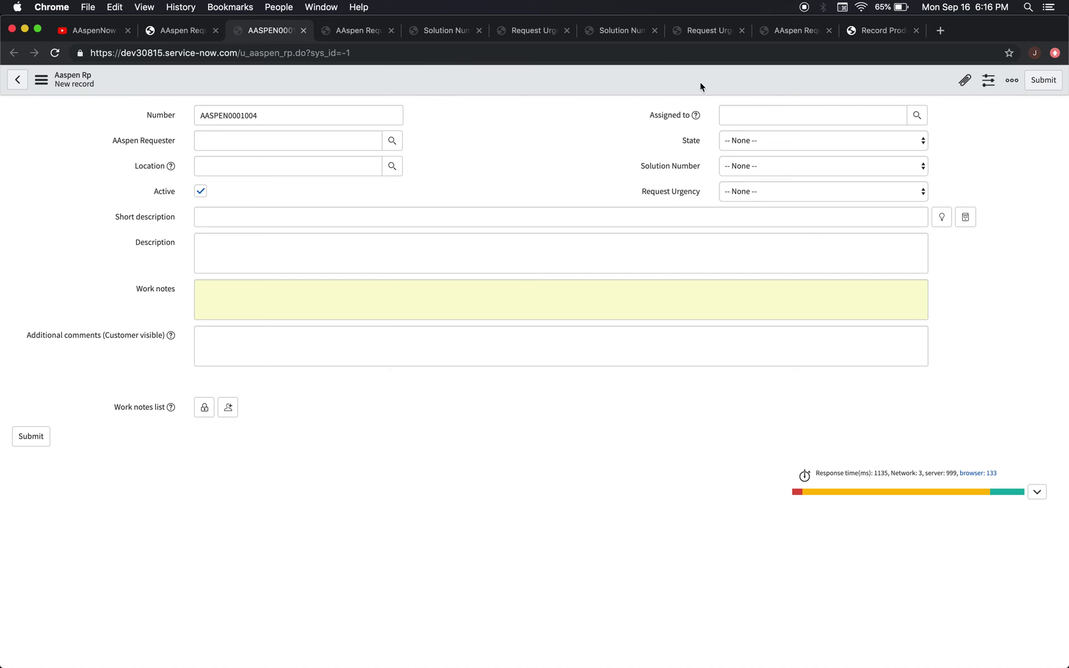
Preview the AAspen Request record producer's form with Try It and leave the preview
{"action": "left_click", "coordinate": [197, 31]}
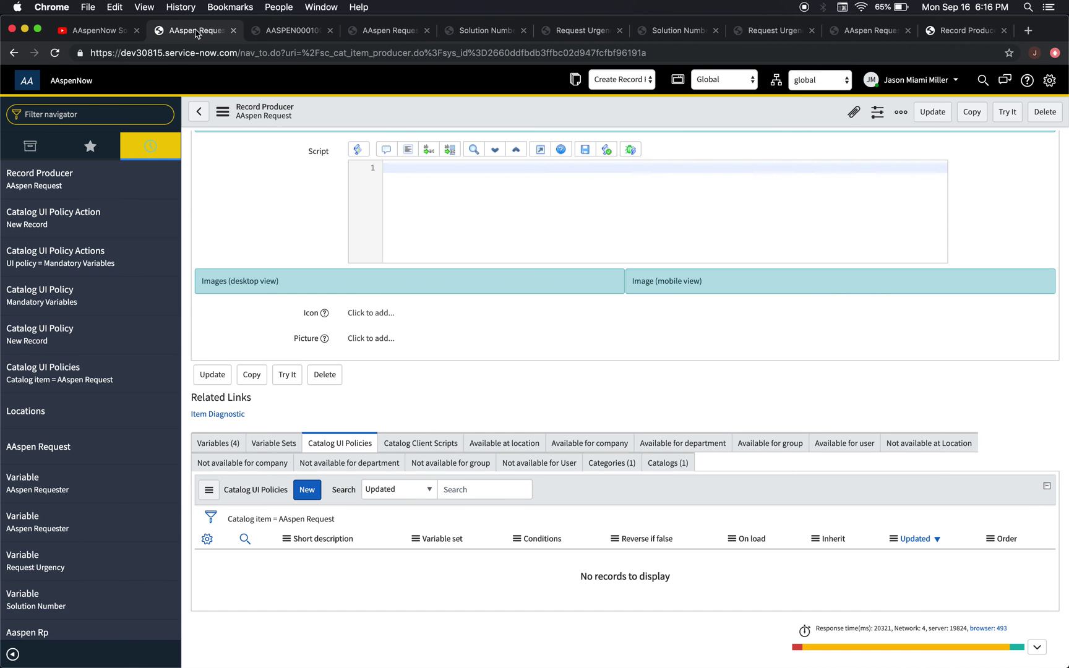
{"action": "scroll", "coordinate": [263, 315], "scroll_direction": "up", "scroll_amount": 15}
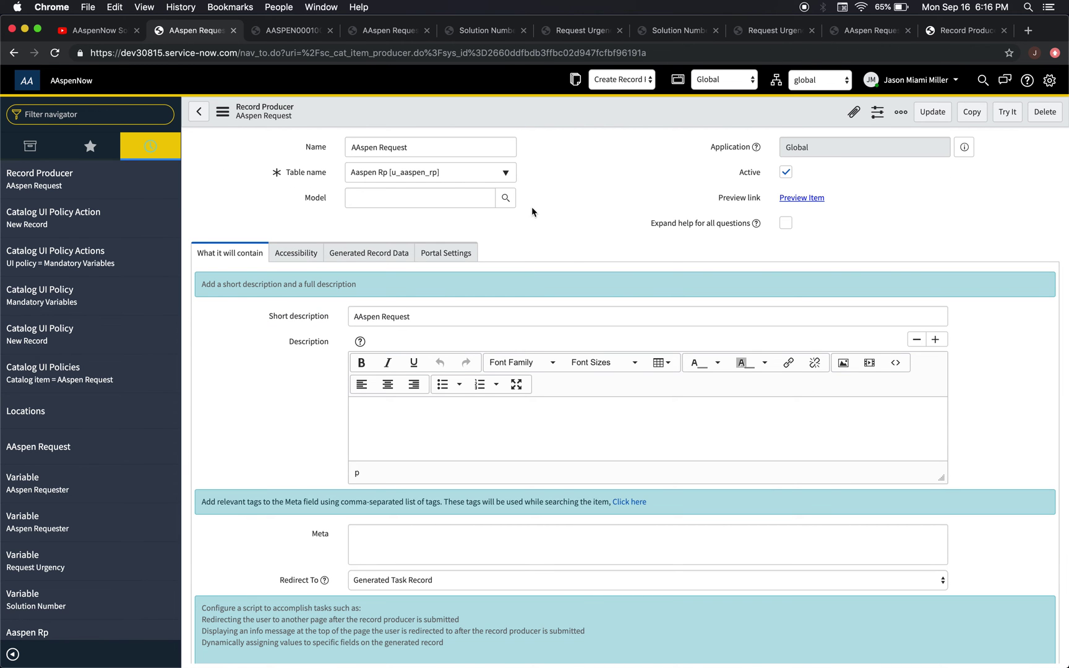
{"action": "left_click", "coordinate": [1013, 116]}
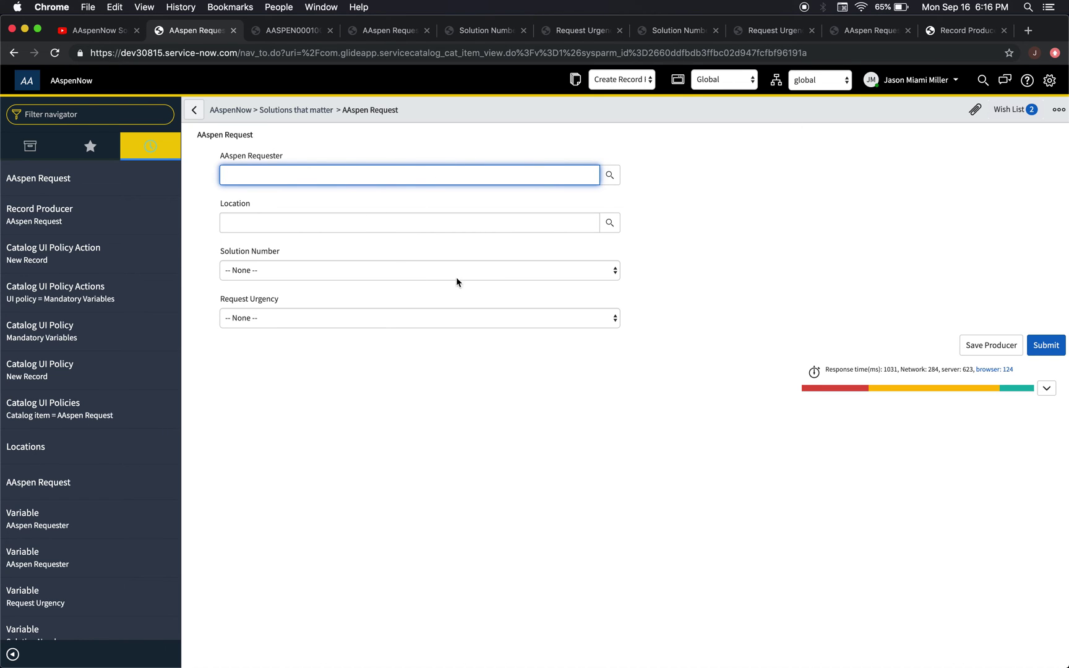
{"action": "left_click", "coordinate": [191, 112]}
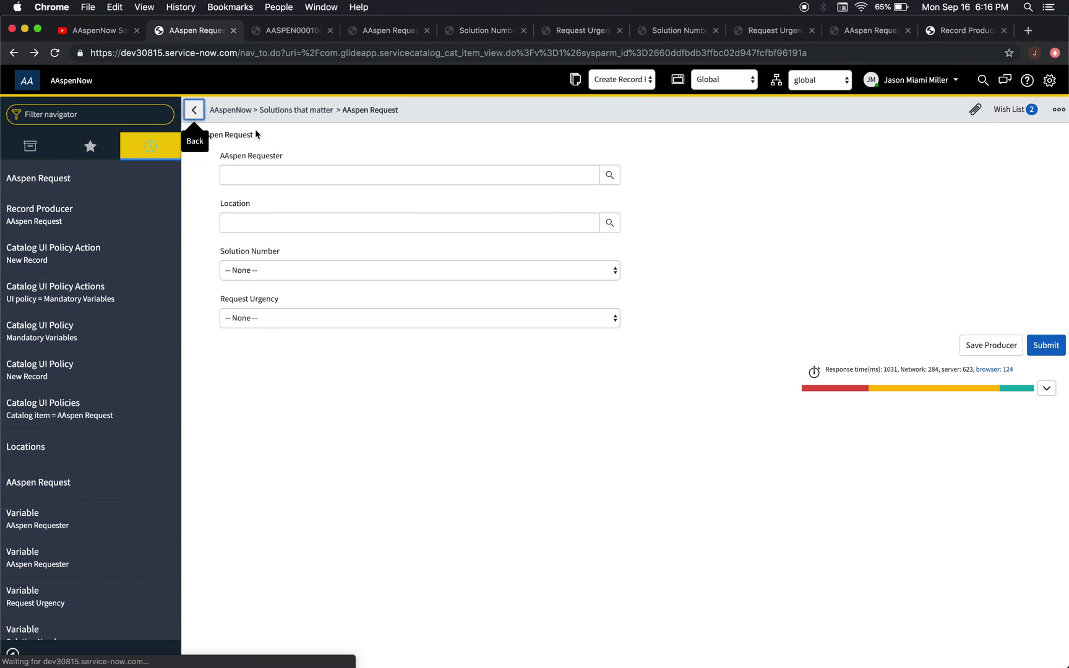
Filter the navigator for "e portal" and open Service Portal Home in its own browser tab
{"action": "left_click", "coordinate": [78, 114]}
{"action": "type", "text": "e po"}
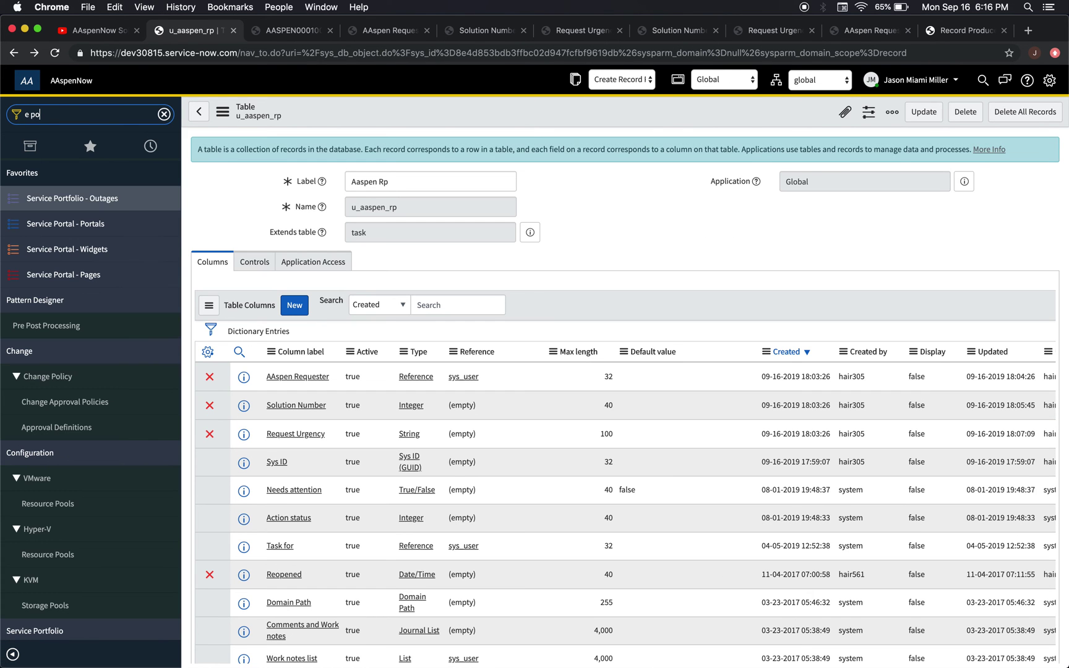
{"action": "type", "text": "rtal"}
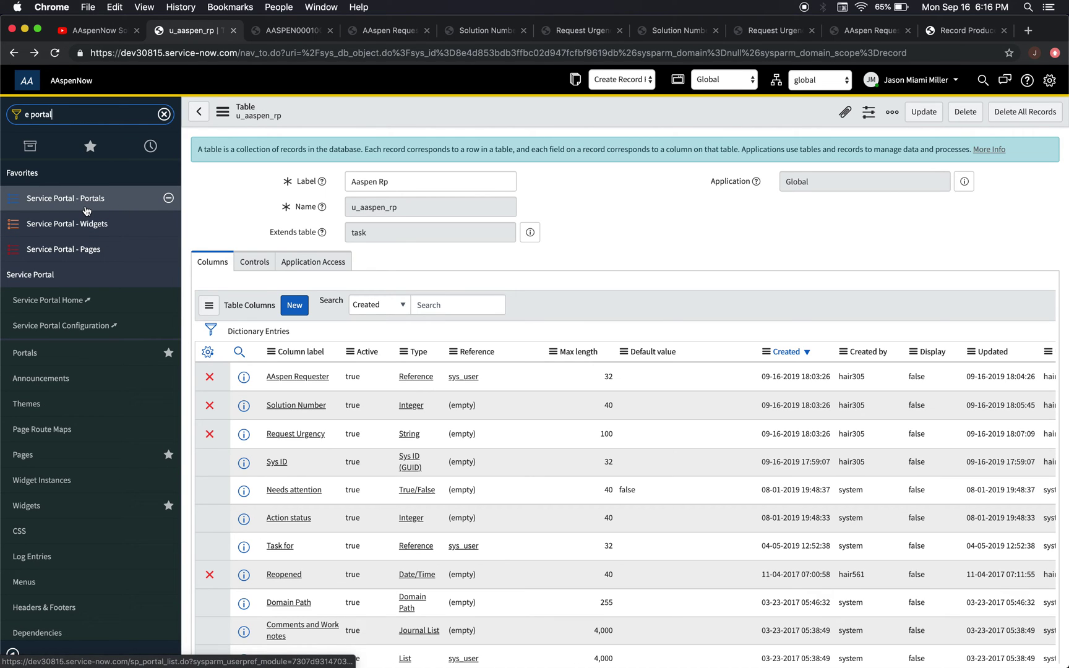
{"action": "left_click", "coordinate": [95, 306]}
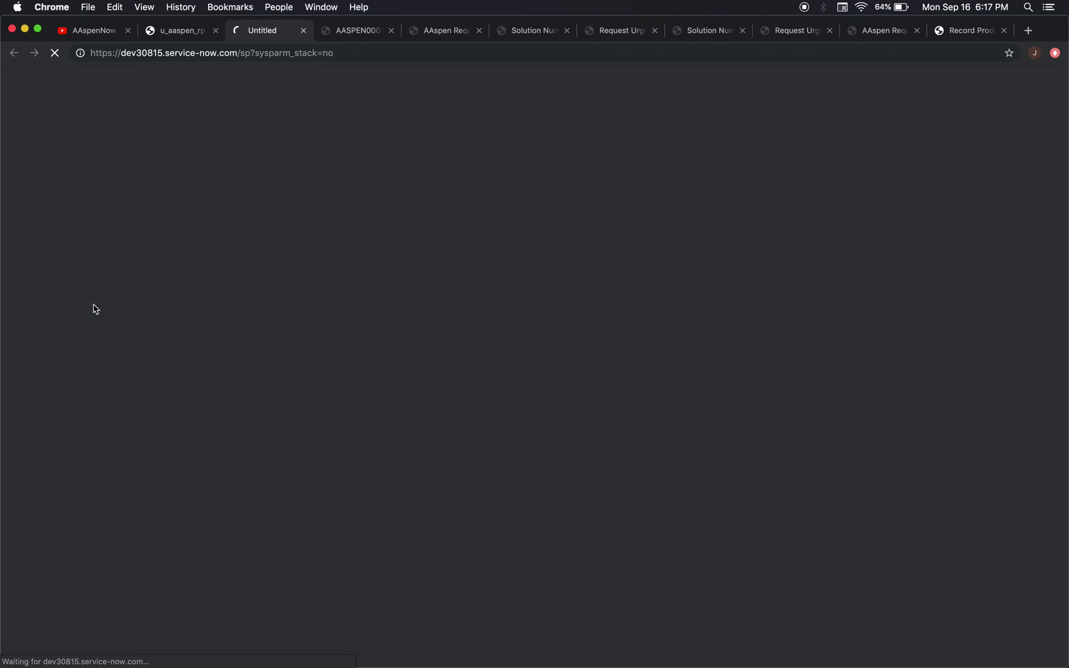
Change the Service Portal address to the aaspennow portal and load it
{"action": "left_click", "coordinate": [246, 51]}
{"action": "left_click", "coordinate": [262, 55]}
{"action": "left_click_drag", "start_coordinate": [241, 53], "coordinate": [382, 54]}
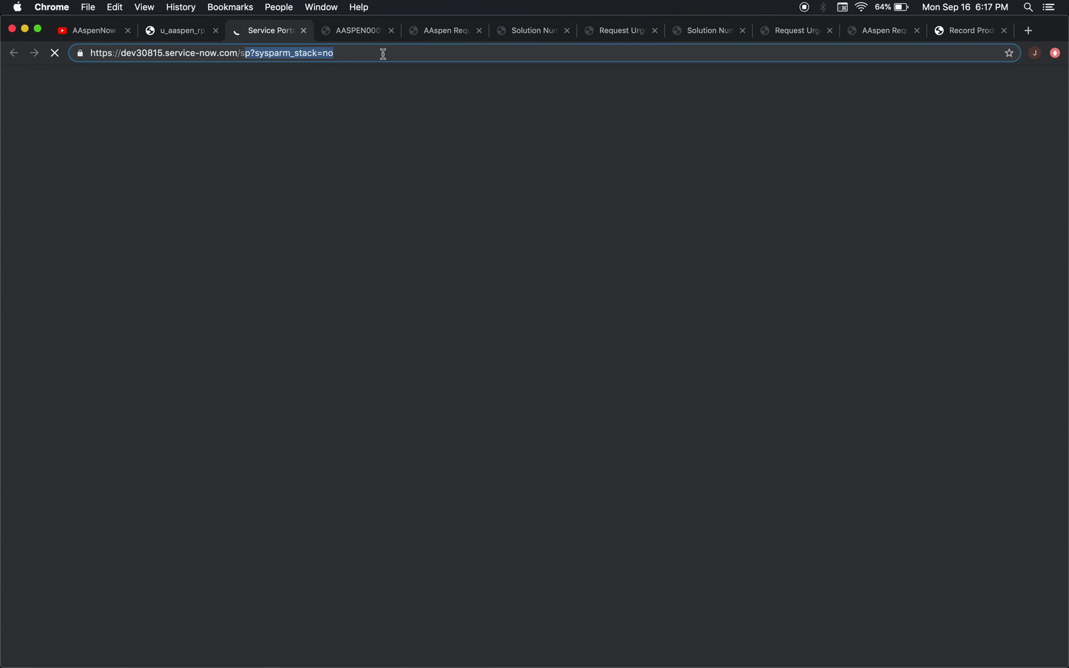
{"action": "key", "text": "BackSpace"}
{"action": "type", "text": "aa"}
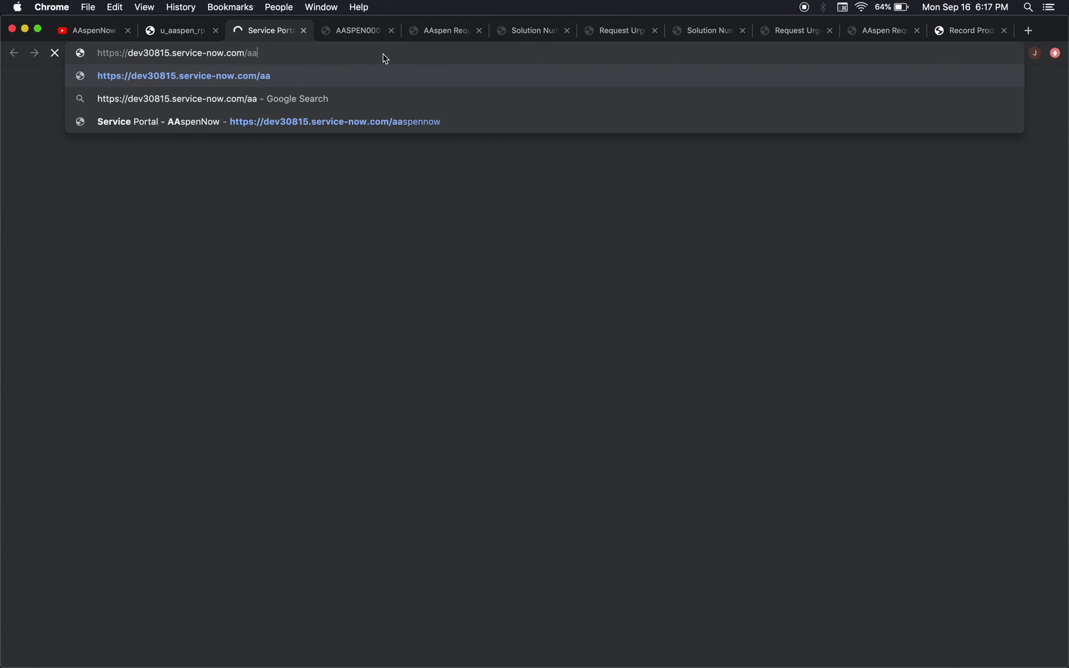
{"action": "key", "text": "Down"}
{"action": "key", "text": "Down"}
{"action": "key", "text": "Return"}
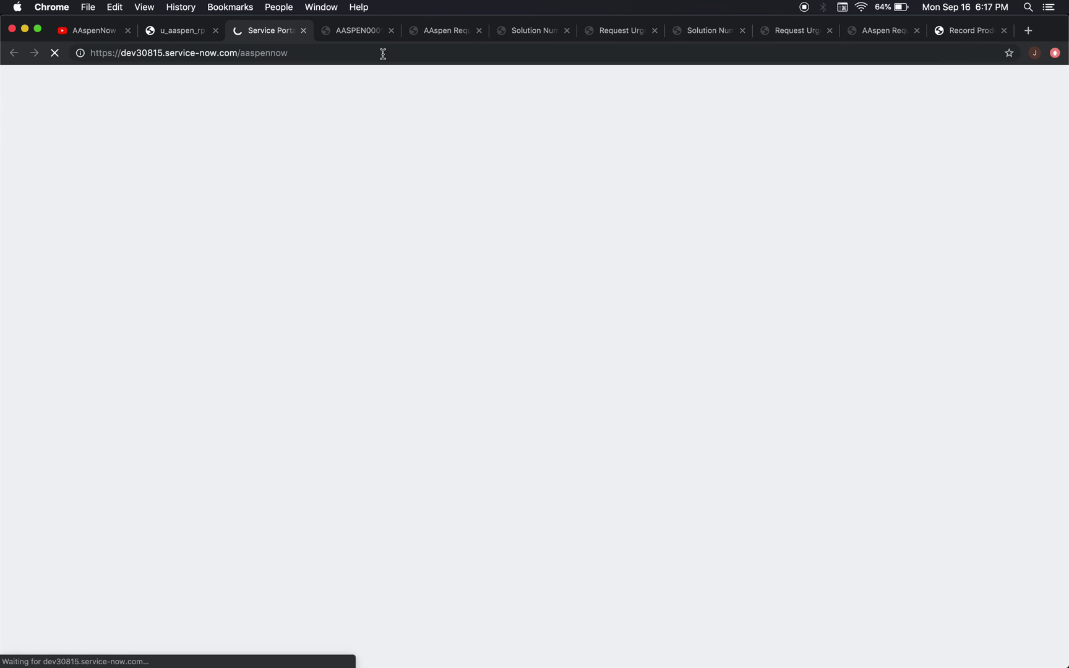
Reopen the AAspen Request record producer from the navigation history in a separate browser tab and switch to it
{"action": "left_click", "coordinate": [355, 31]}
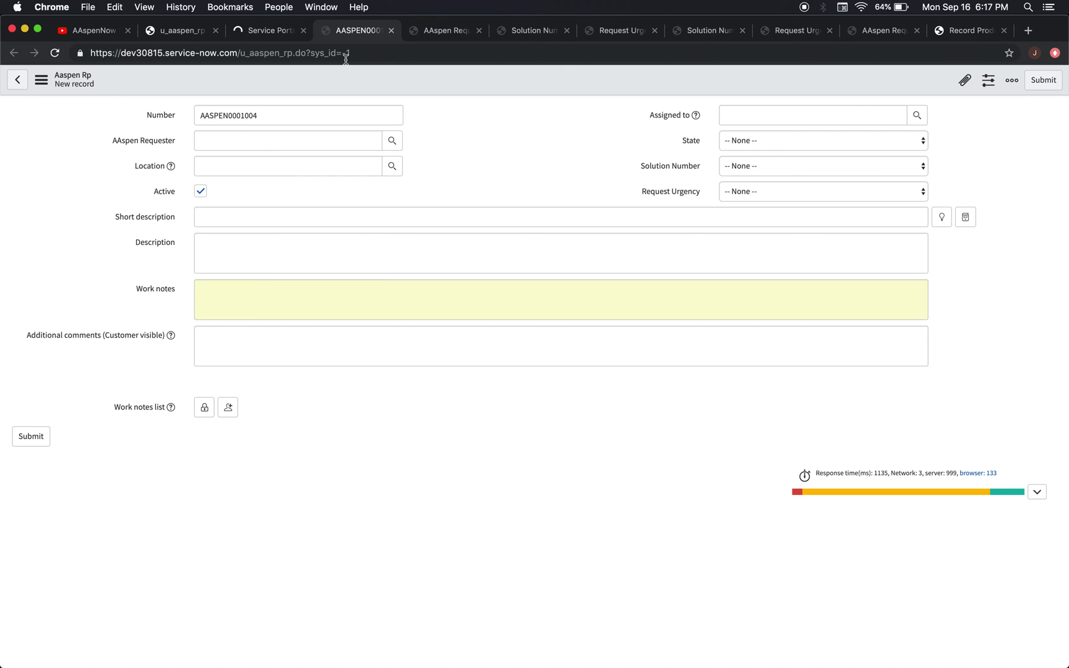
{"action": "left_click", "coordinate": [172, 37]}
{"action": "left_click", "coordinate": [451, 37]}
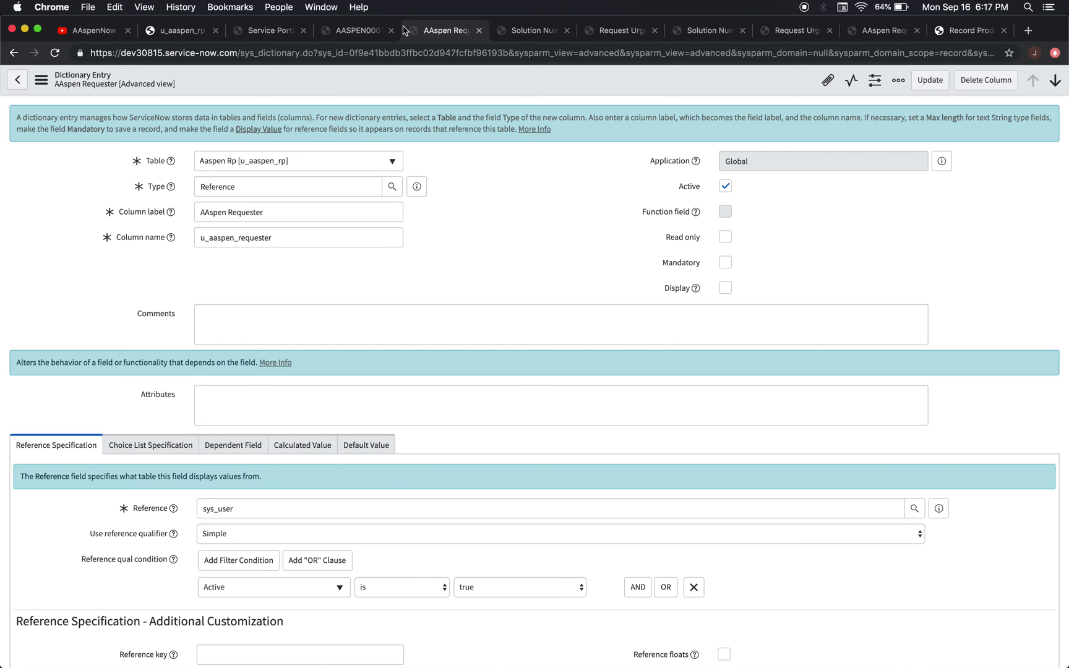
{"action": "left_click", "coordinate": [177, 32]}
{"action": "scroll", "coordinate": [295, 245], "scroll_direction": "down", "scroll_amount": 1}
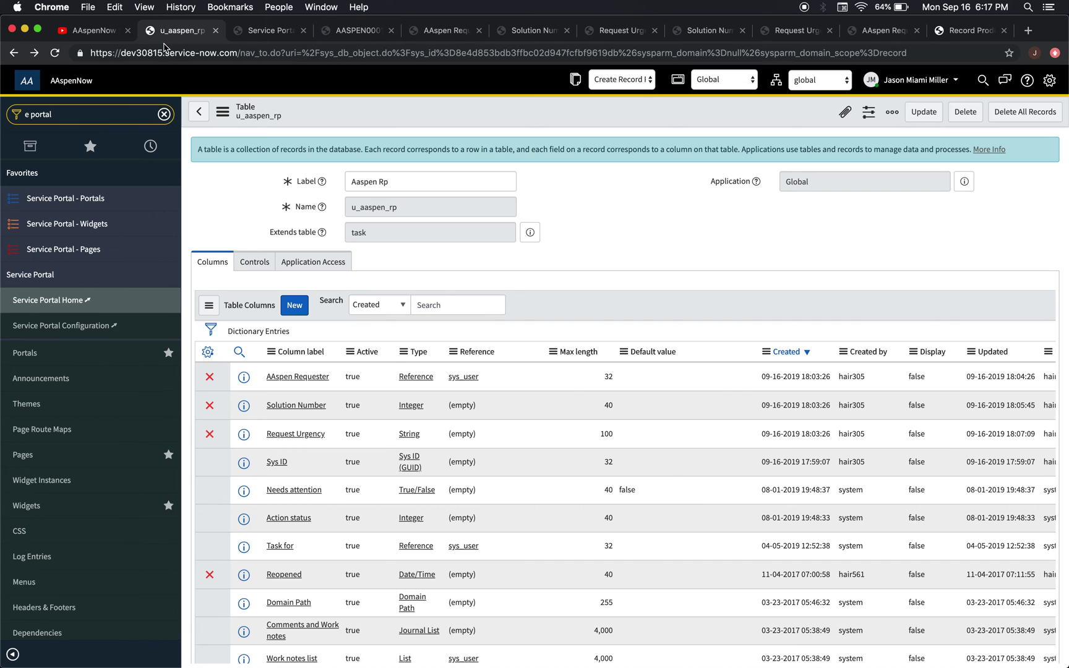
{"action": "left_click", "coordinate": [150, 146]}
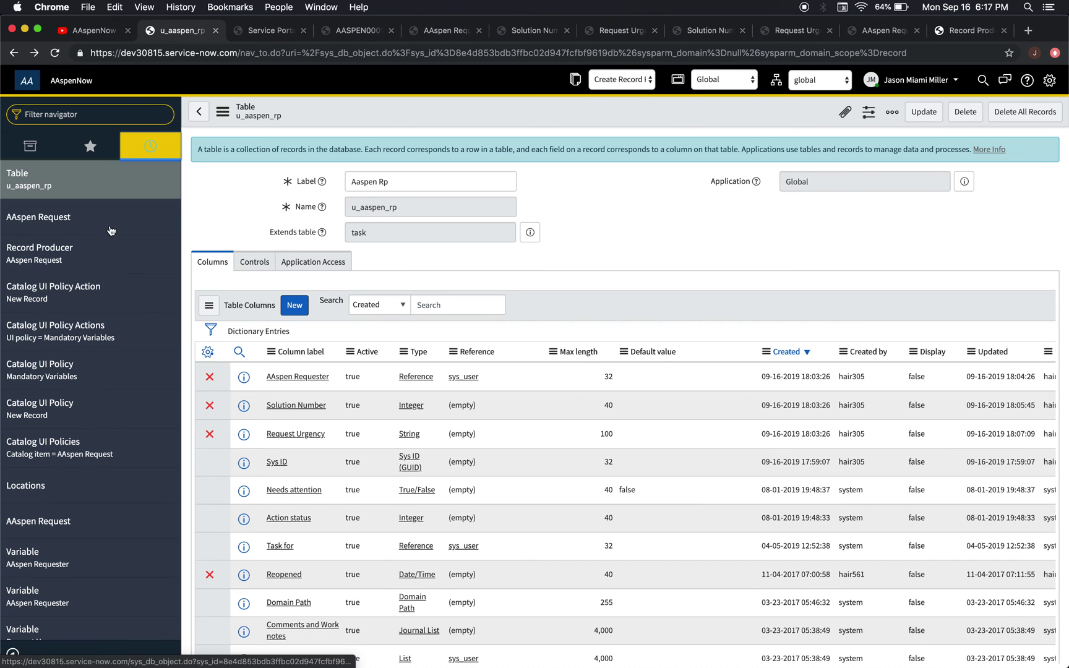
{"action": "left_click", "coordinate": [72, 260], "text": "super"}
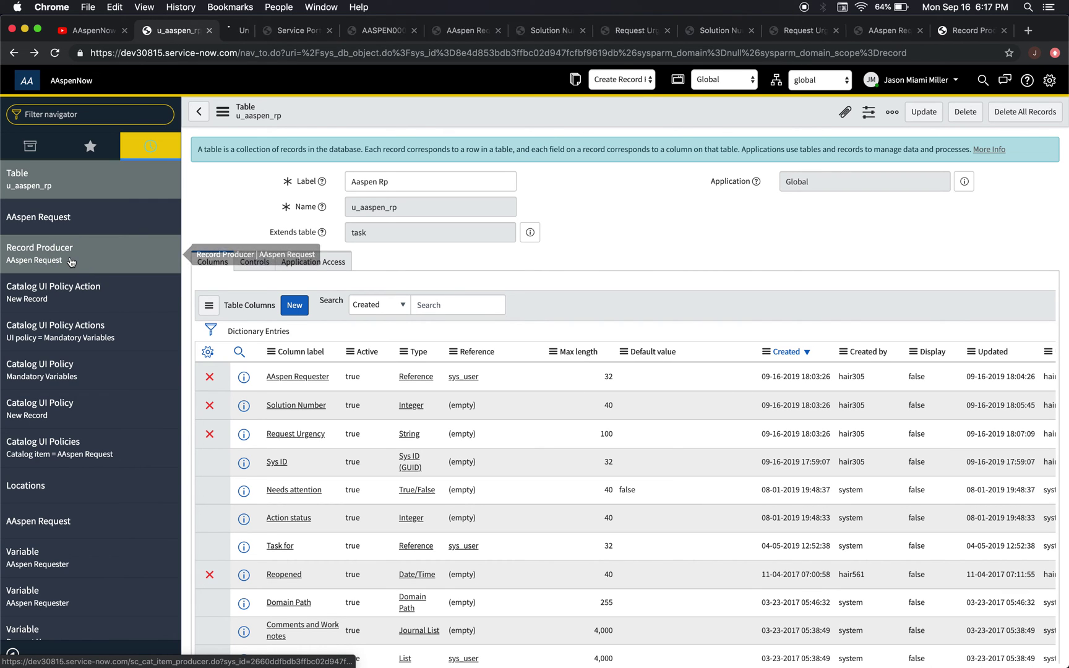
{"action": "left_click", "coordinate": [237, 32]}
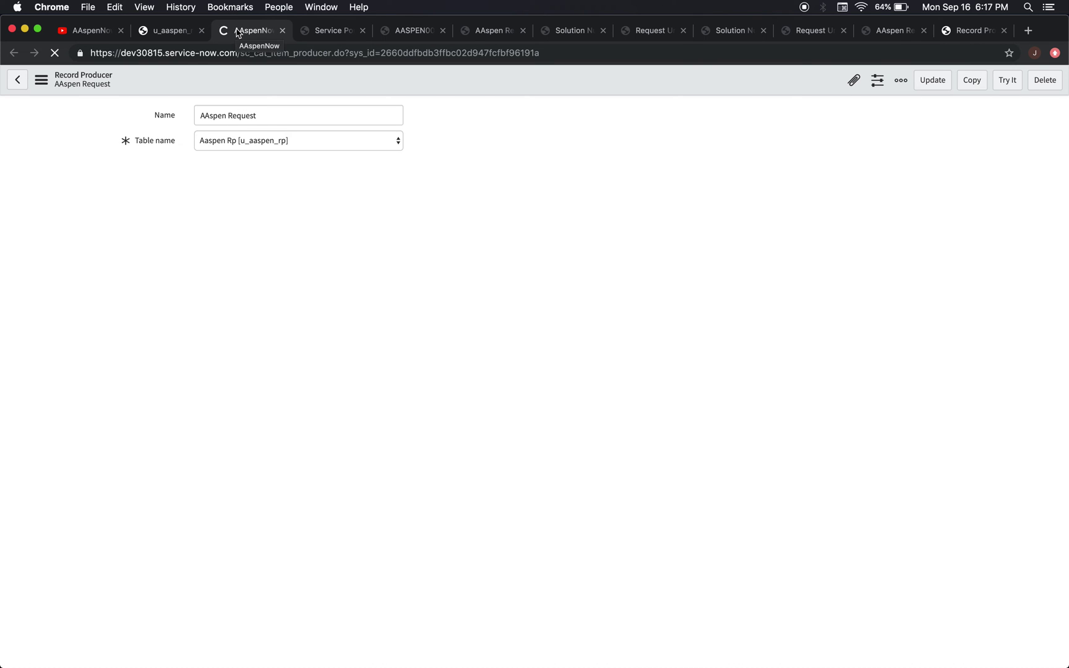
Copy the sys_id of the AAspen Request record producer
{"action": "right_click", "coordinate": [283, 75]}
{"action": "left_click", "coordinate": [233, 76]}
{"action": "right_click", "coordinate": [233, 75]}
{"action": "left_click", "coordinate": [172, 79]}
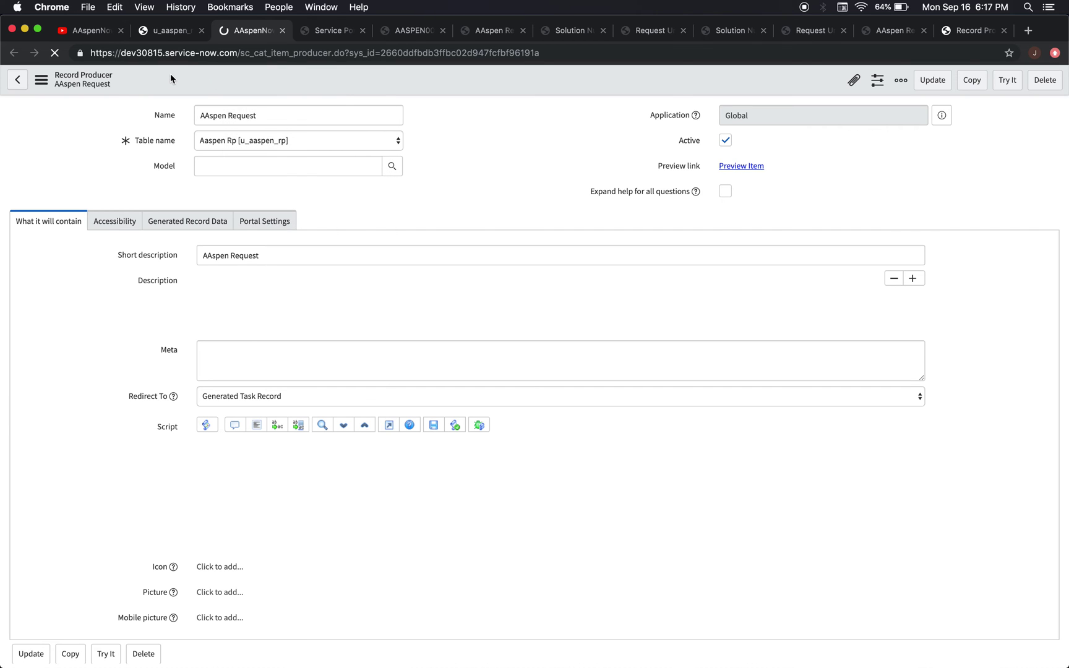
{"action": "left_click", "coordinate": [174, 32]}
{"action": "left_click", "coordinate": [251, 32]}
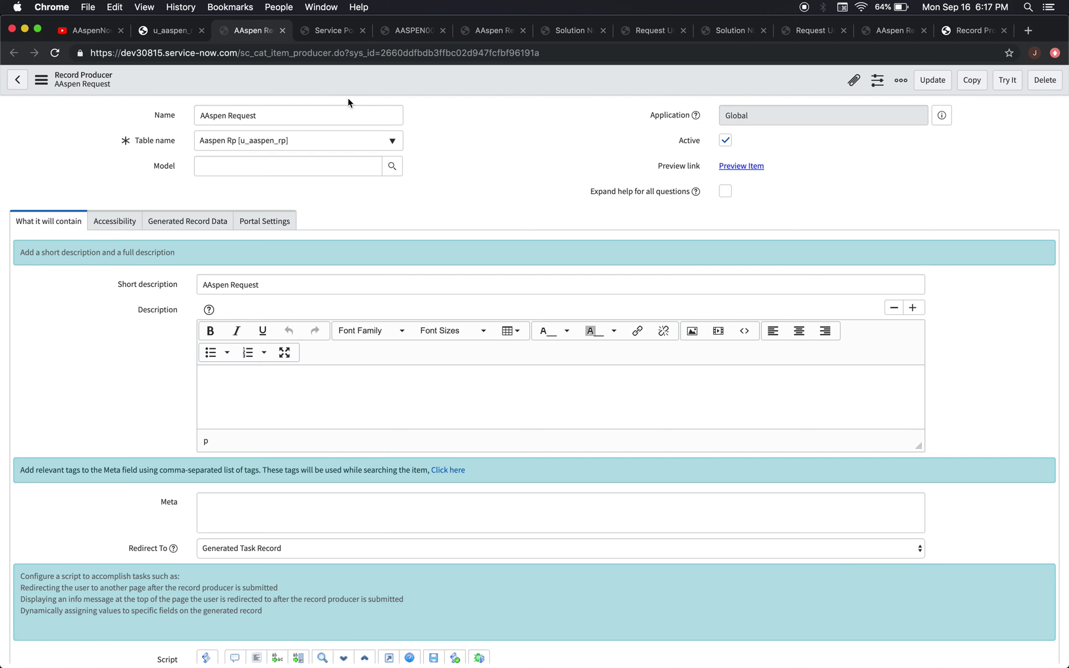
{"action": "right_click", "coordinate": [341, 85]}
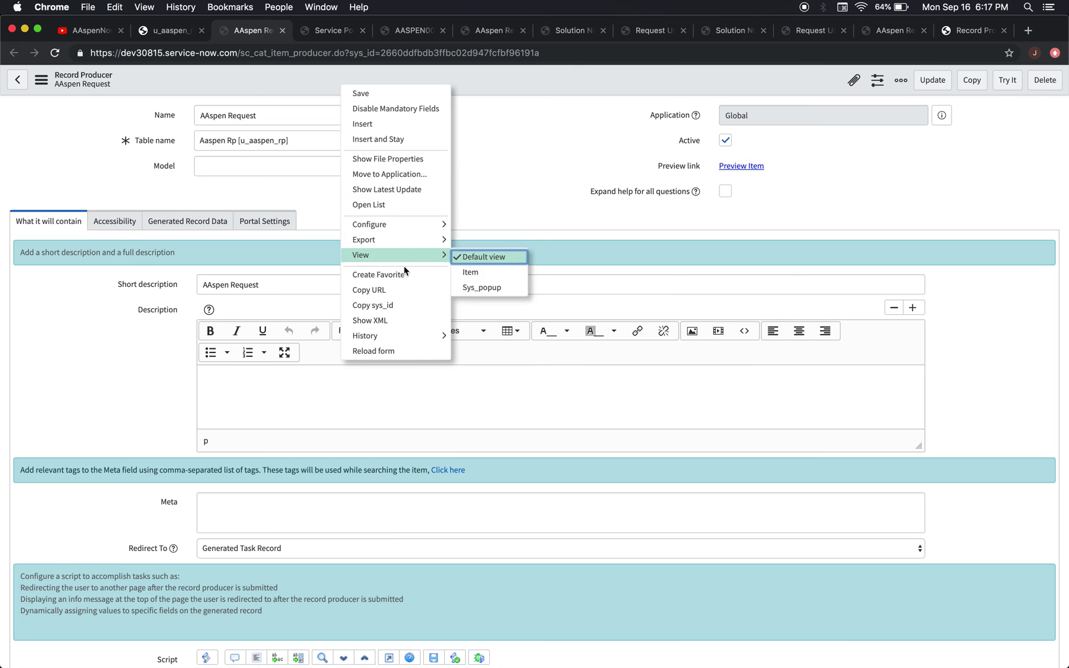
{"action": "left_click", "coordinate": [395, 305]}
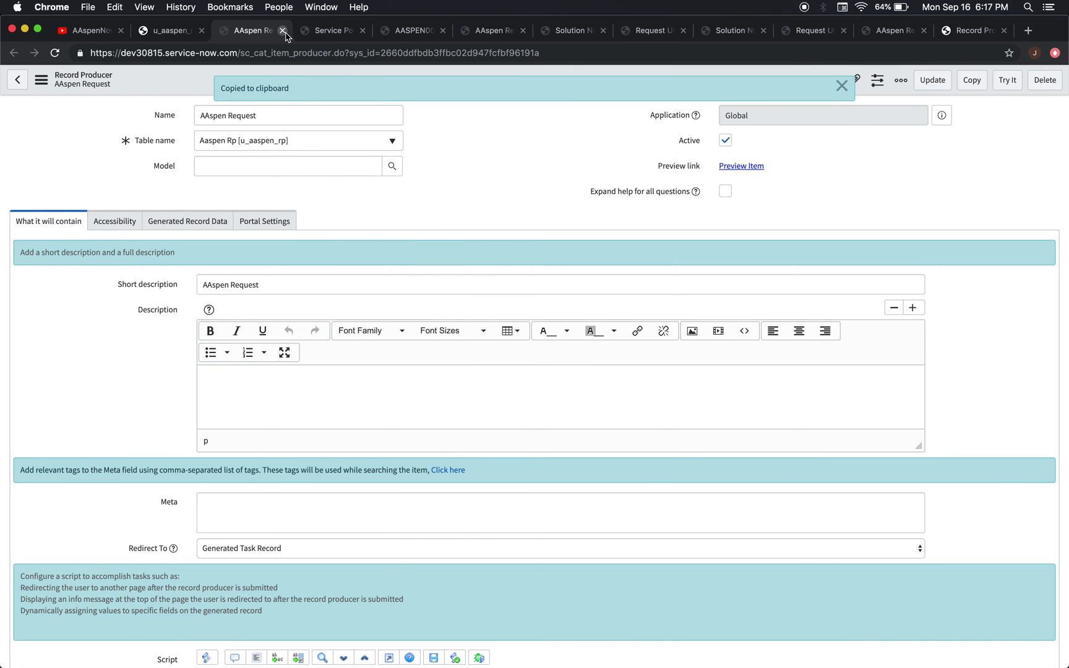
View the form behind the AAspen Solution Request link on the AAspenNow portal and return to the portal home page
{"action": "left_click", "coordinate": [328, 31]}
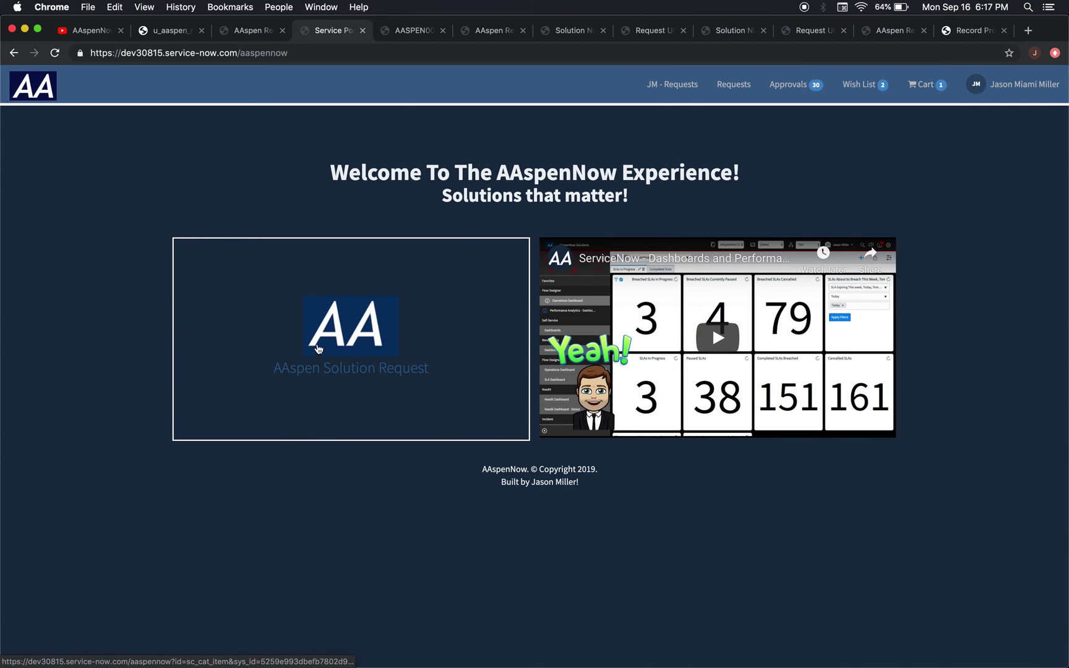
{"action": "left_click", "coordinate": [345, 347]}
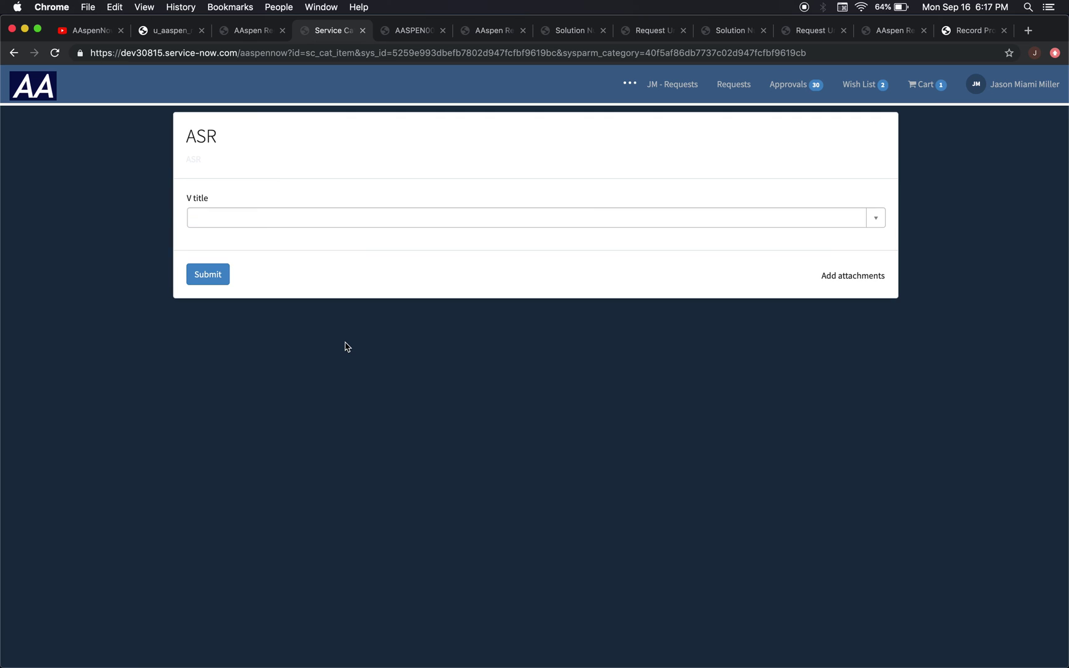
{"action": "left_click", "coordinate": [10, 53]}
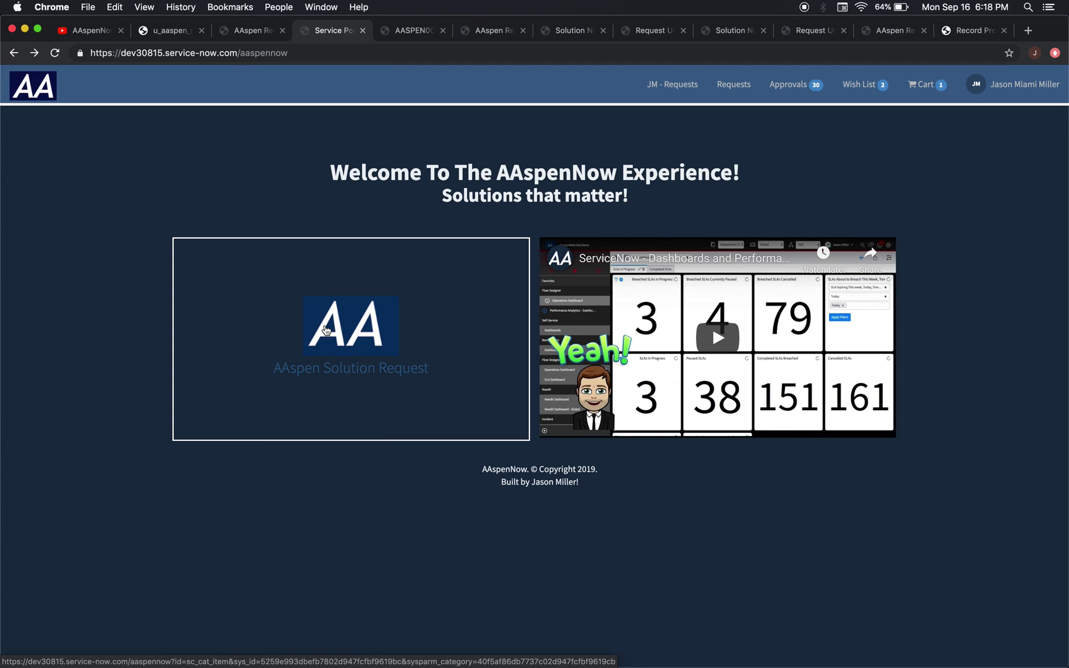
Open the portal home page containing the AAspen Solution Request link in the page designer and close the blank AAspen record's tab
{"action": "right_click", "coordinate": [386, 317], "text": "ctrl"}
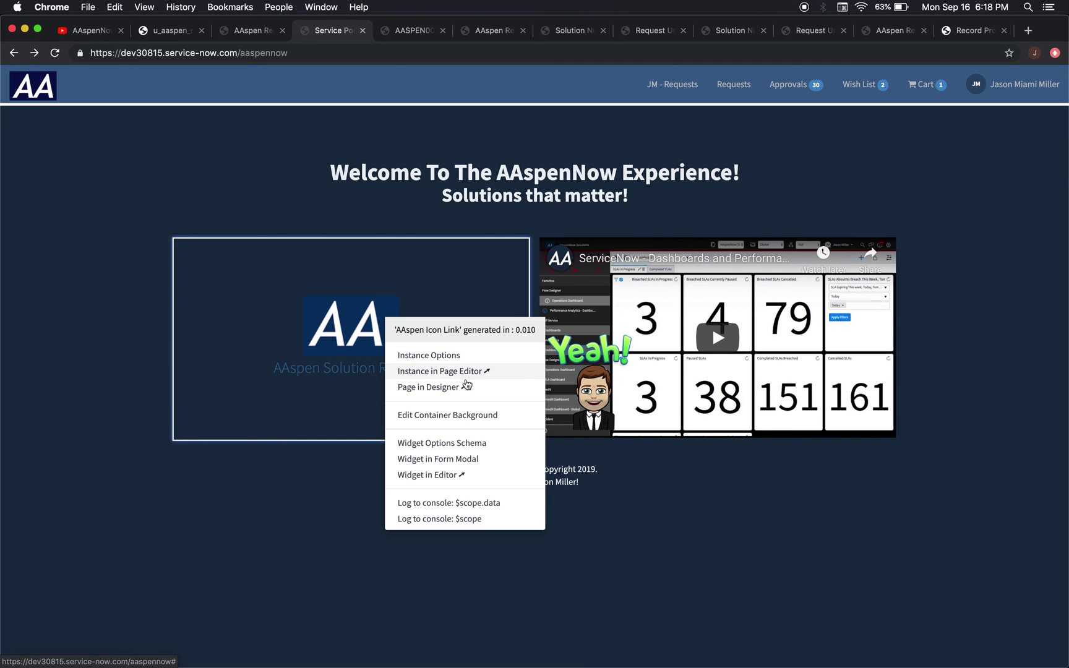
{"action": "left_click", "coordinate": [466, 387]}
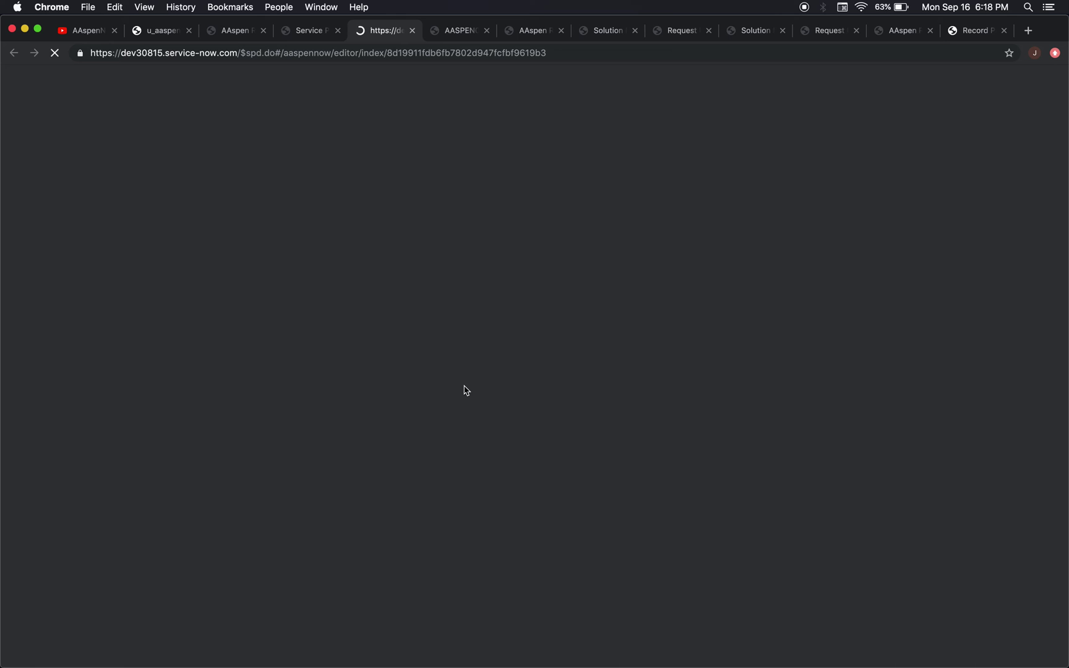
{"action": "left_click", "coordinate": [461, 32]}
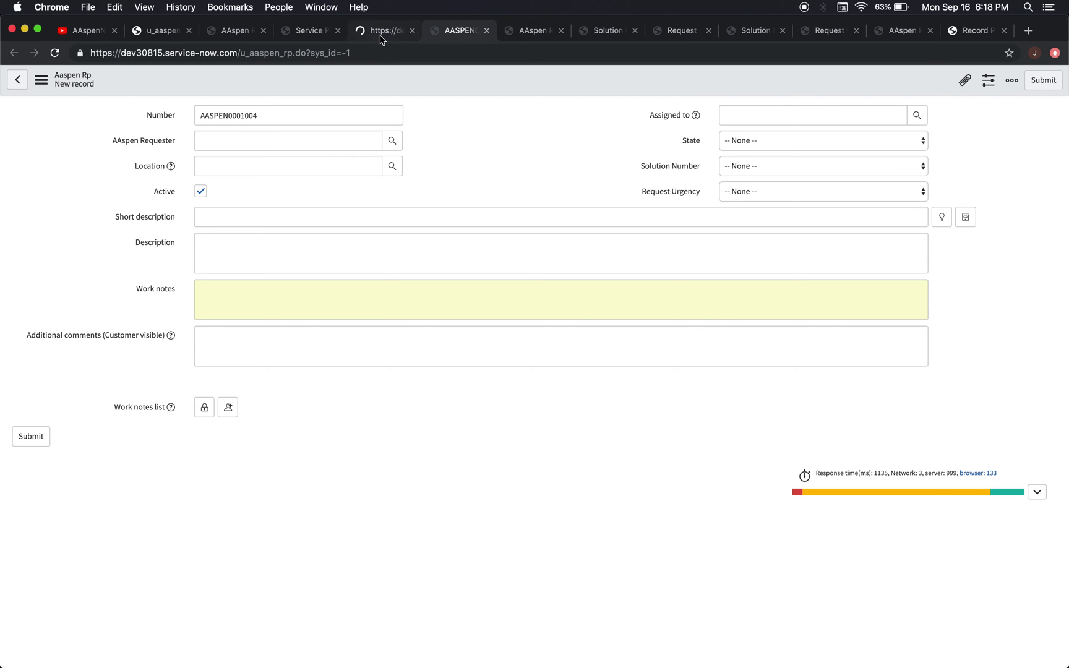
{"action": "left_click", "coordinate": [486, 31]}
{"action": "left_click", "coordinate": [414, 29]}
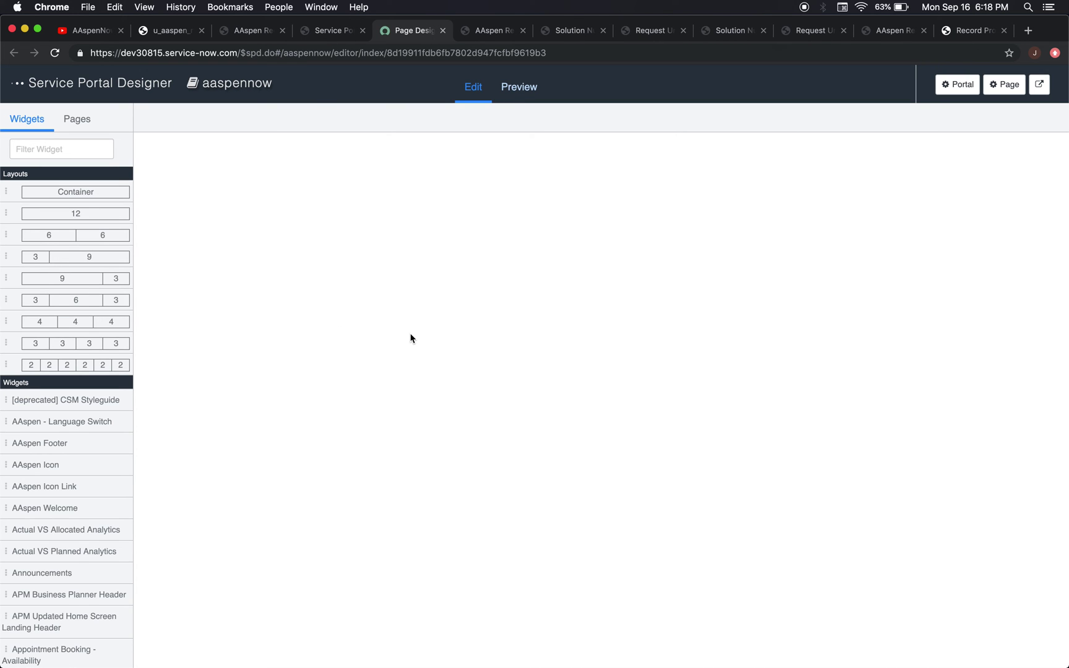
Replace the sys_id in the AAspen Icon Link widget's URL with 2660ddfbdb3ffbc02d947fcfbf96191a, keeping the category part, and save the widget
{"action": "left_click", "coordinate": [443, 354]}
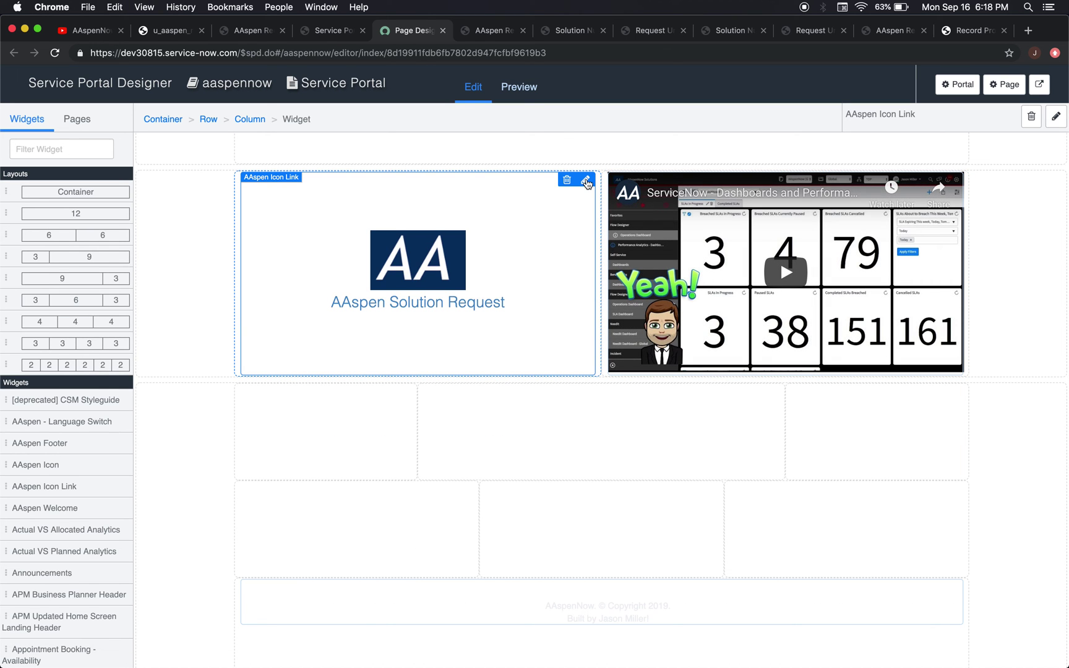
{"action": "left_click", "coordinate": [586, 180]}
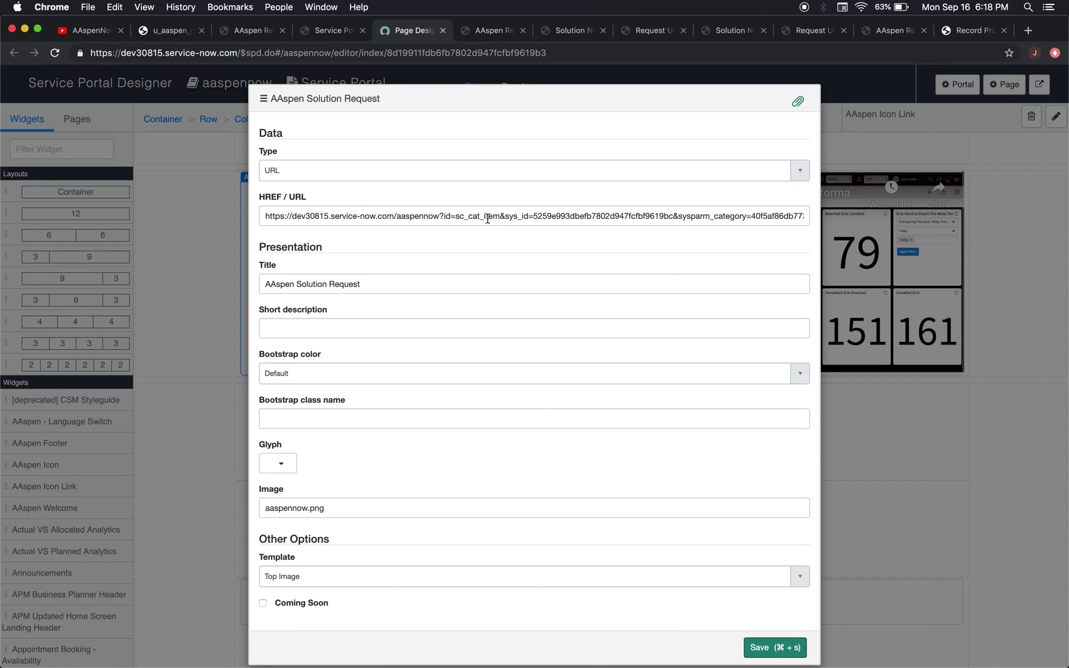
{"action": "left_click", "coordinate": [534, 218]}
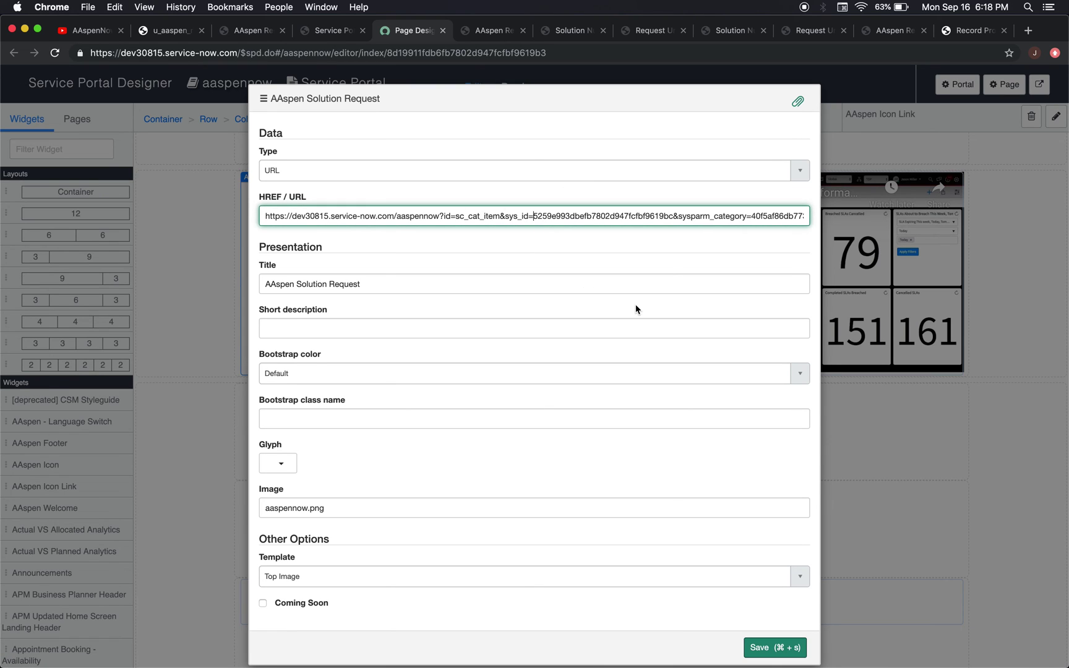
{"action": "left_click_drag", "start_coordinate": [533, 216], "coordinate": [636, 215]}
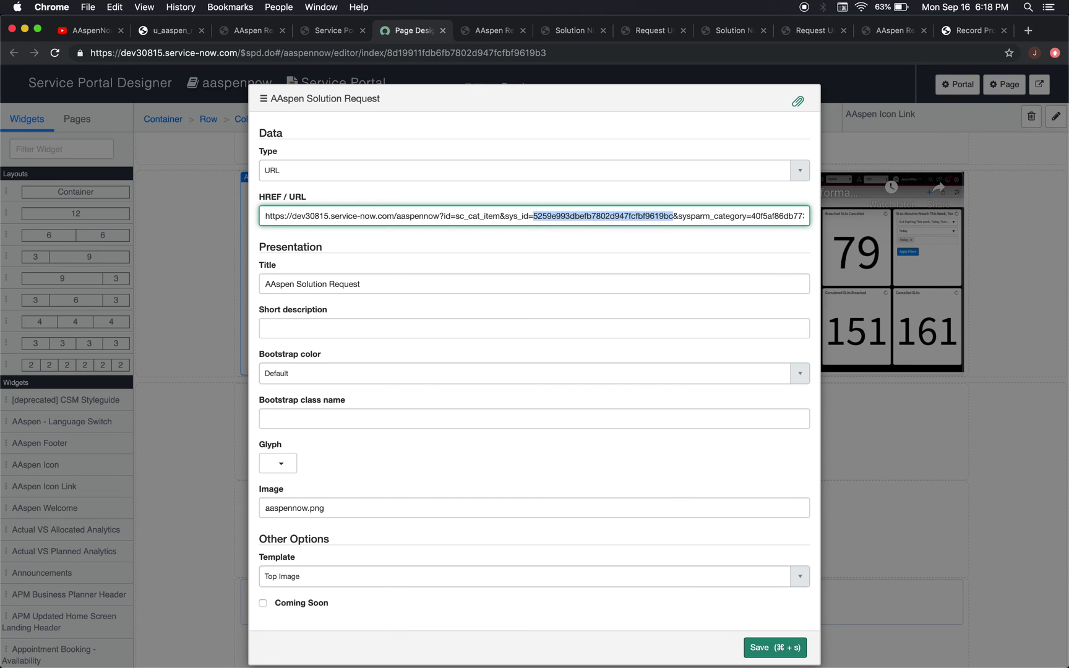
{"action": "type", "text": "2660ddfbdb3ffbc02d947fcfbf96191a"}
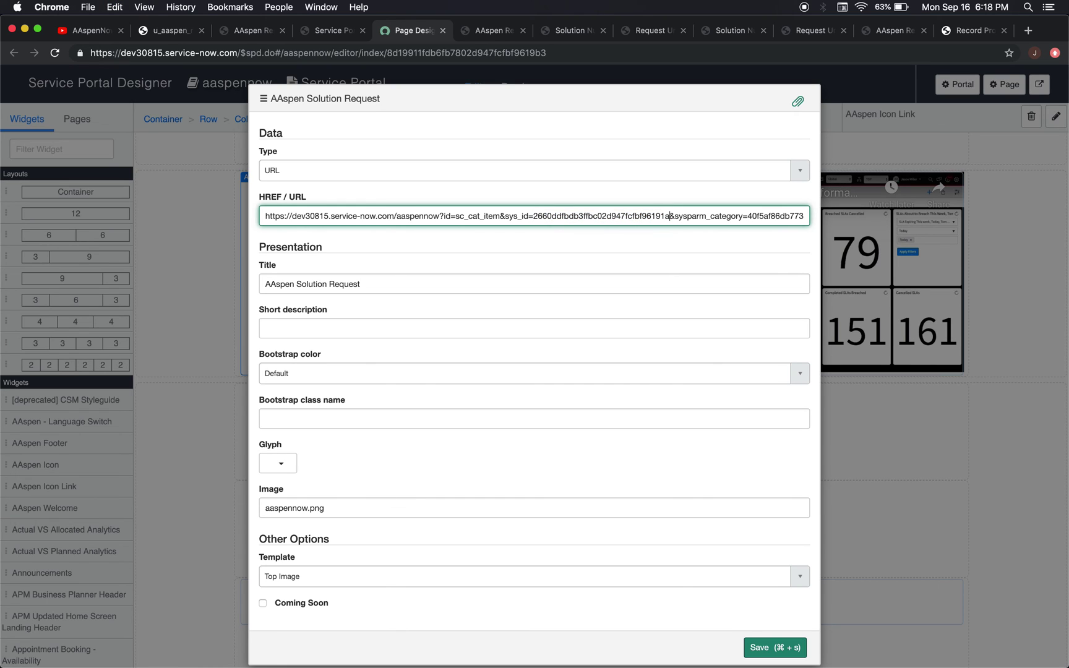
{"action": "scroll", "coordinate": [732, 437], "scroll_direction": "down", "scroll_amount": 1}
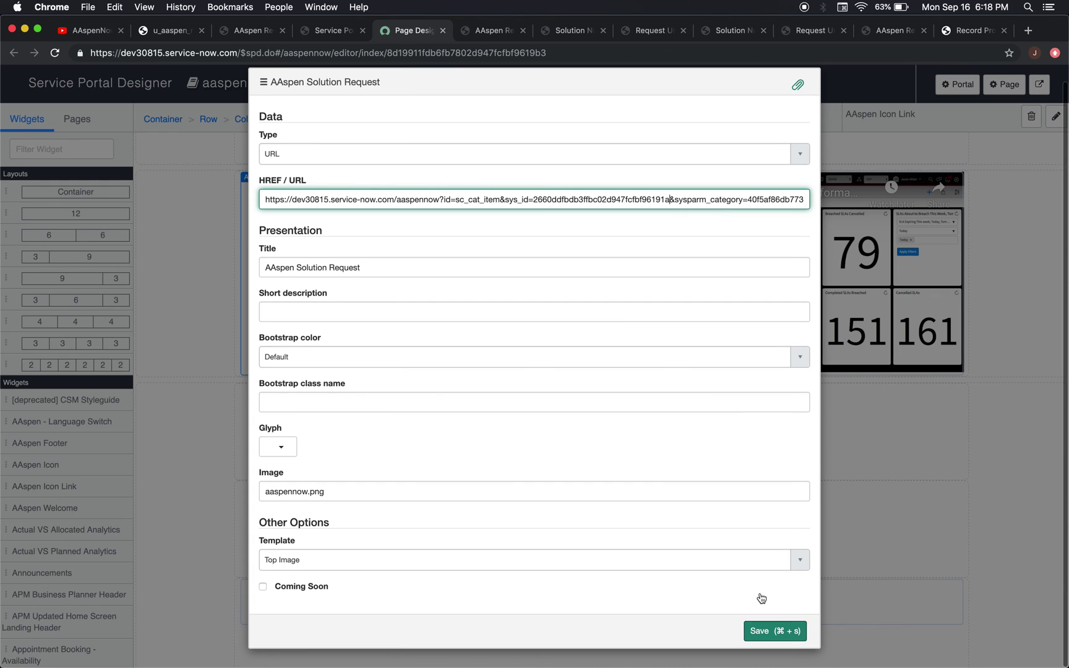
{"action": "left_click", "coordinate": [774, 632]}
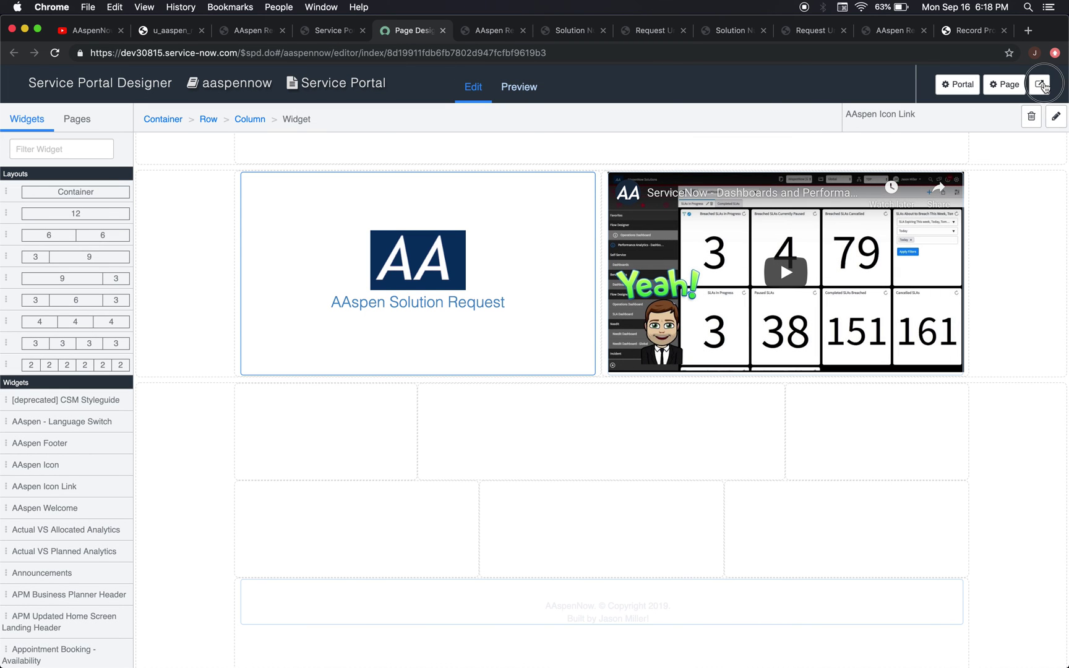
Follow the AAspen Solution Request link on the live portal, check the Solution Number and Request Urgency choices, and return to the home page
{"action": "left_click", "coordinate": [1040, 84]}
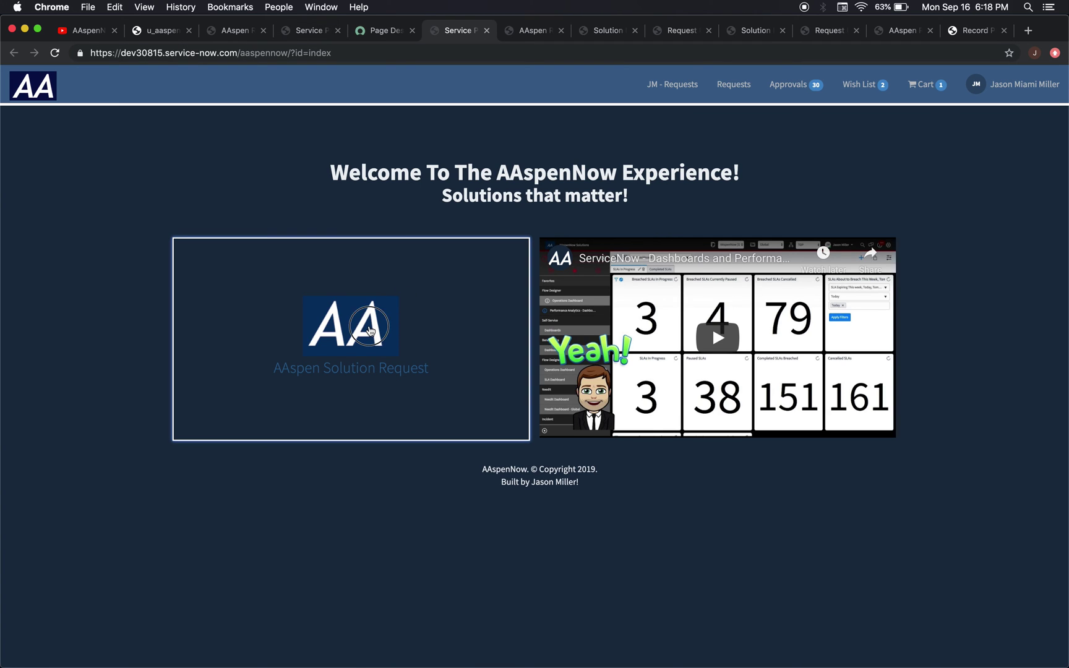
{"action": "left_click", "coordinate": [370, 330]}
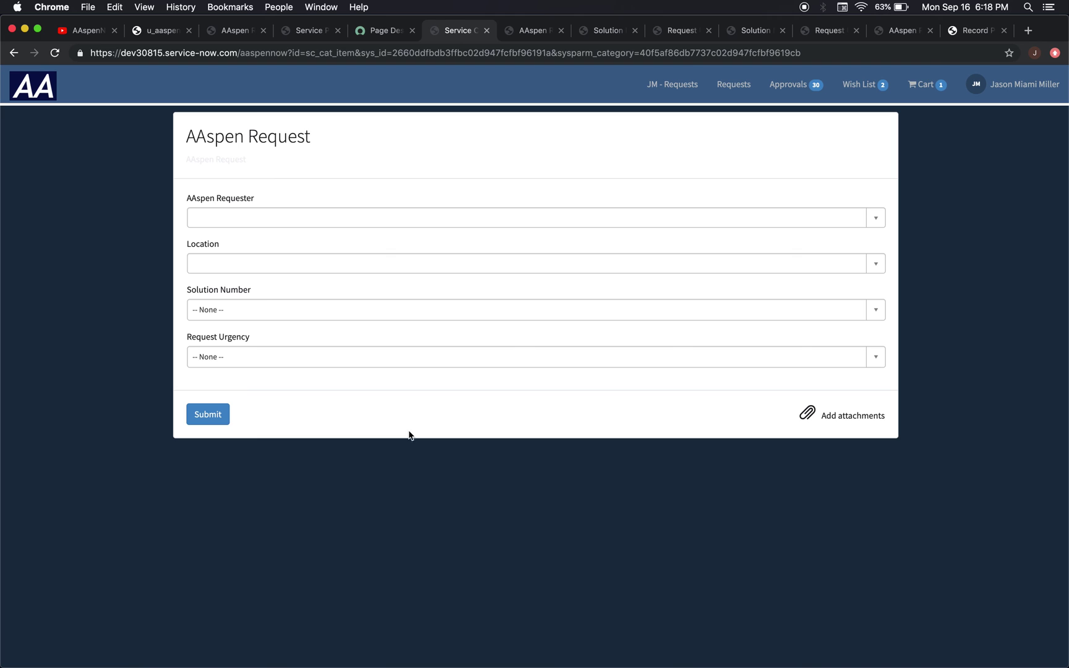
{"action": "left_click", "coordinate": [332, 310]}
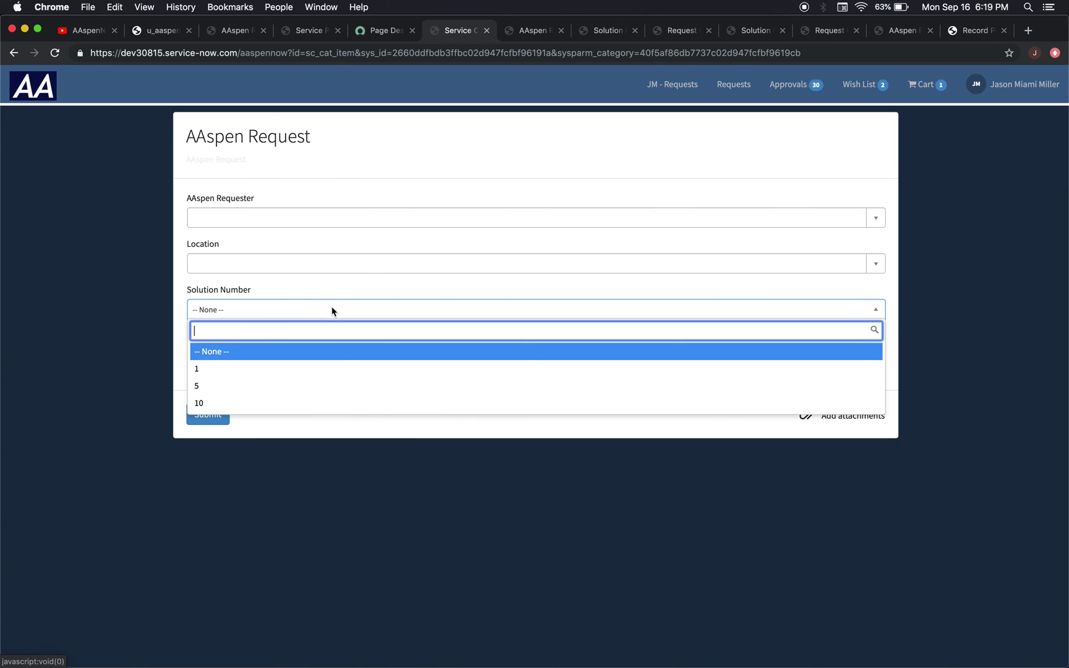
{"action": "left_click", "coordinate": [364, 489]}
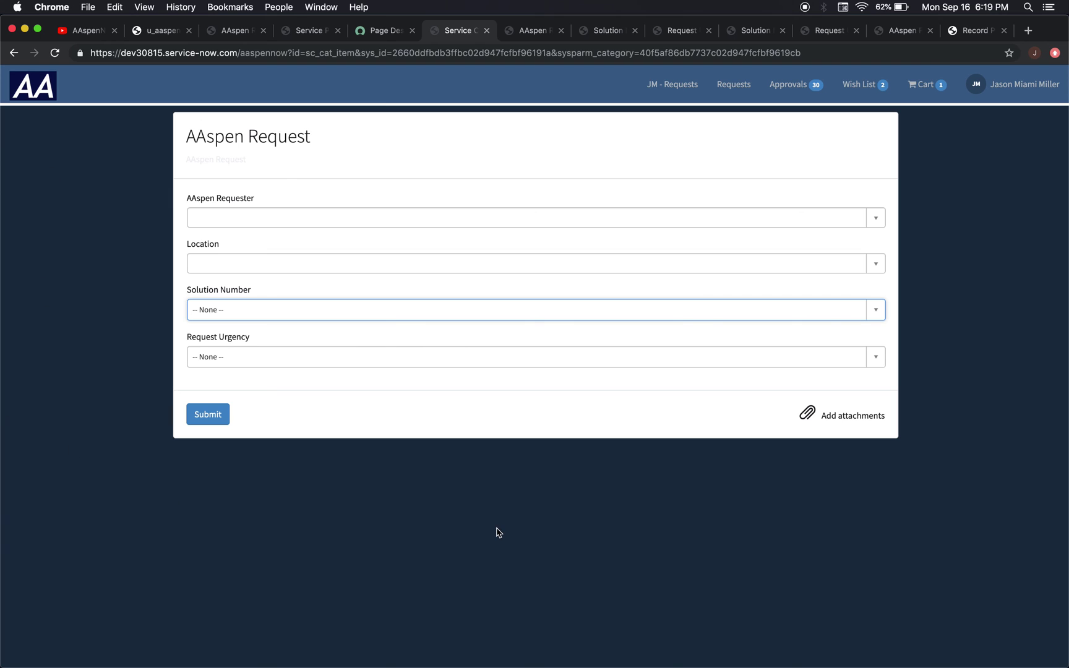
{"action": "left_click", "coordinate": [332, 348]}
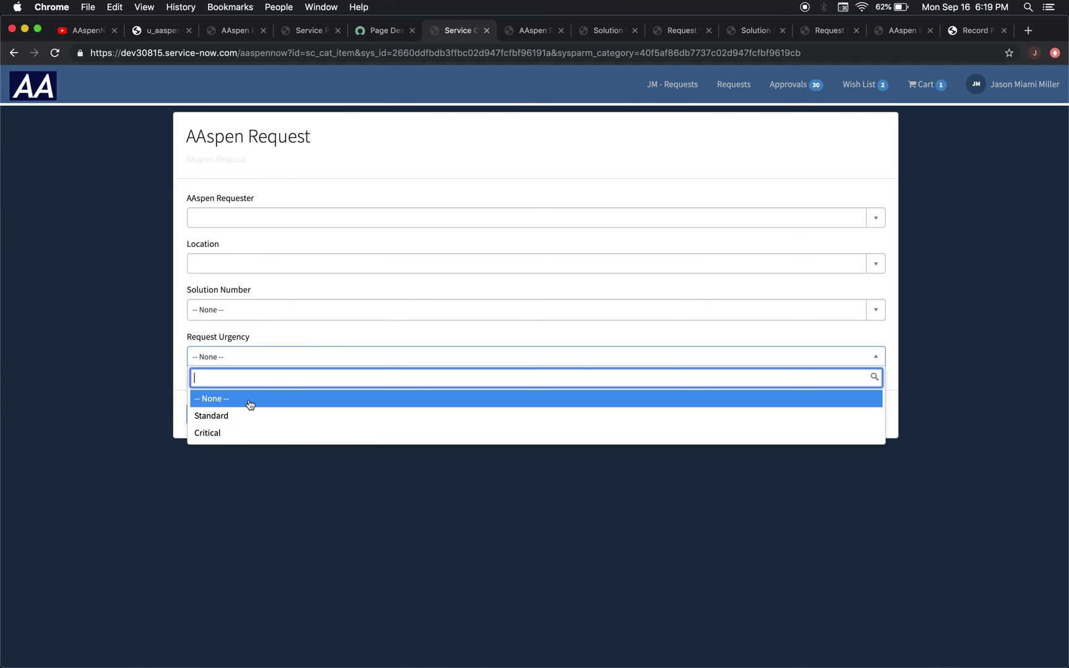
{"action": "left_click", "coordinate": [332, 340]}
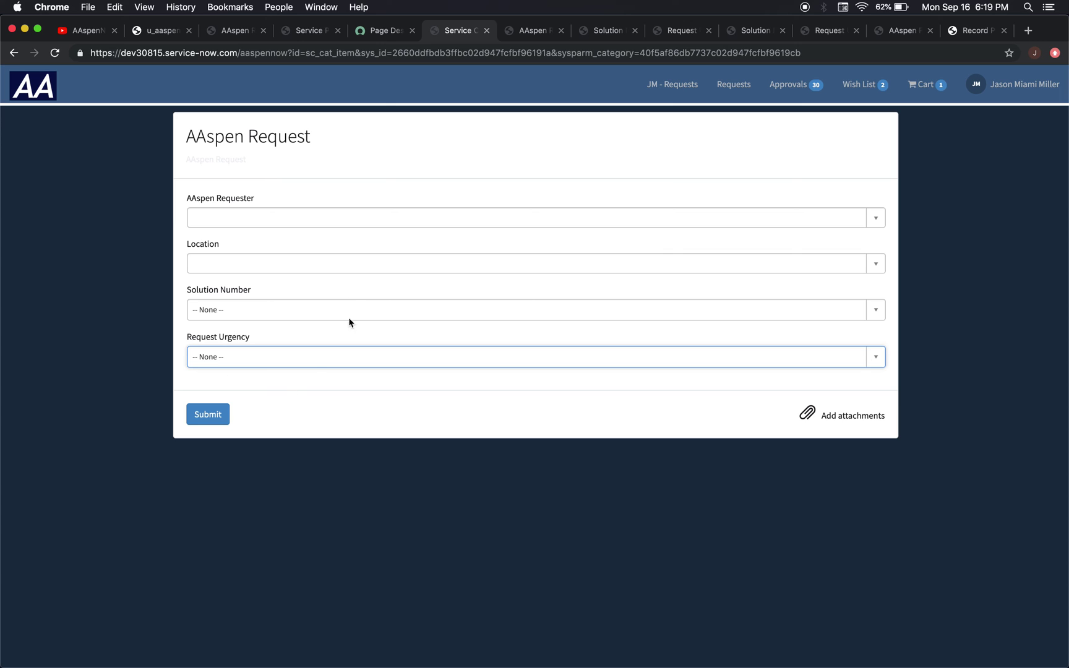
{"action": "left_click", "coordinate": [39, 87]}
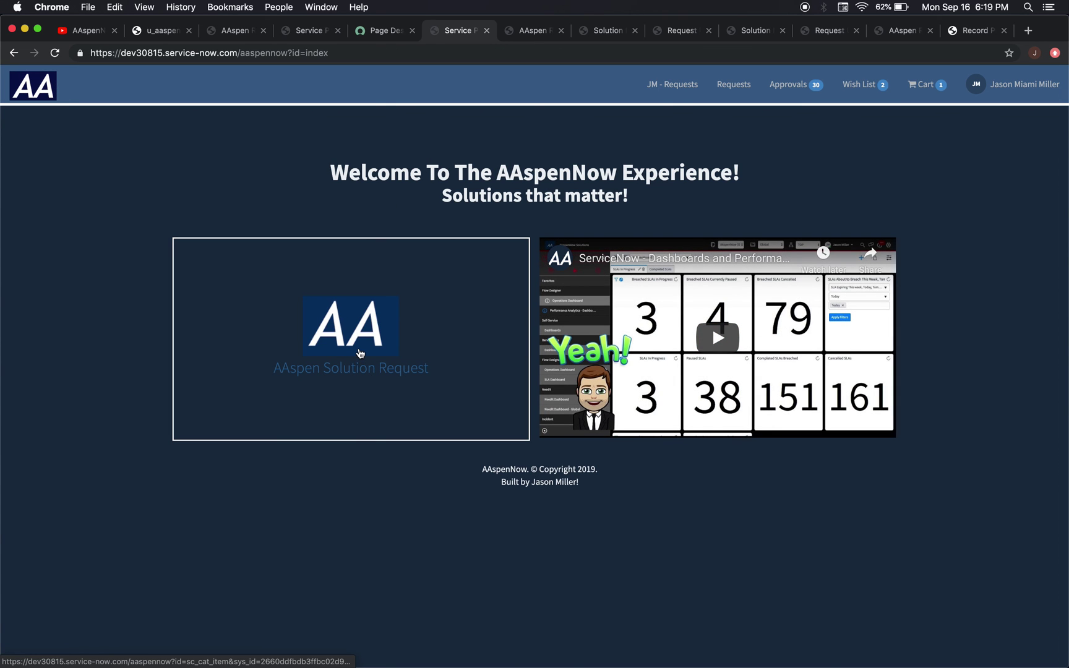
Copy the AAspen Icon Link widget's title, clear it and save the widget in the page designer
{"action": "left_click", "coordinate": [380, 30]}
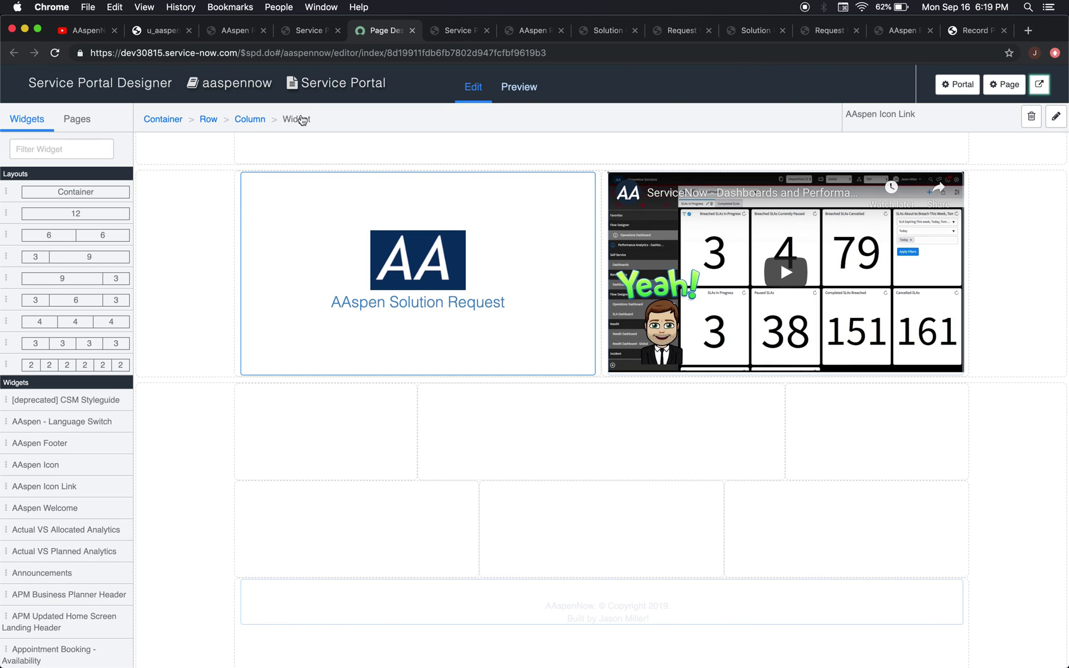
{"action": "double_click", "coordinate": [420, 269]}
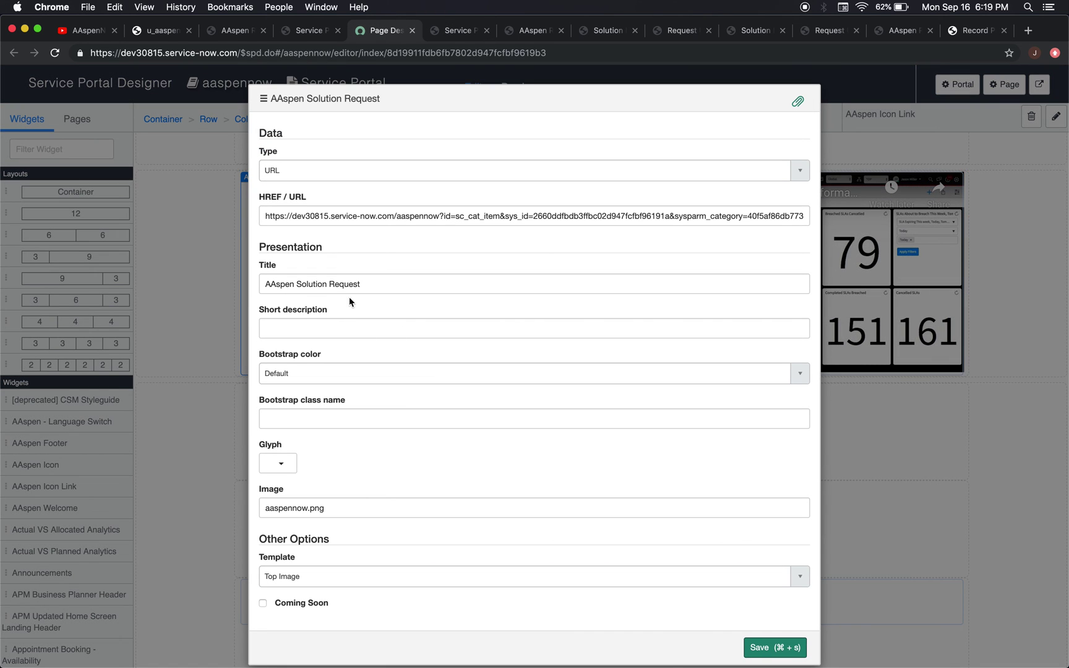
{"action": "left_click", "coordinate": [382, 284]}
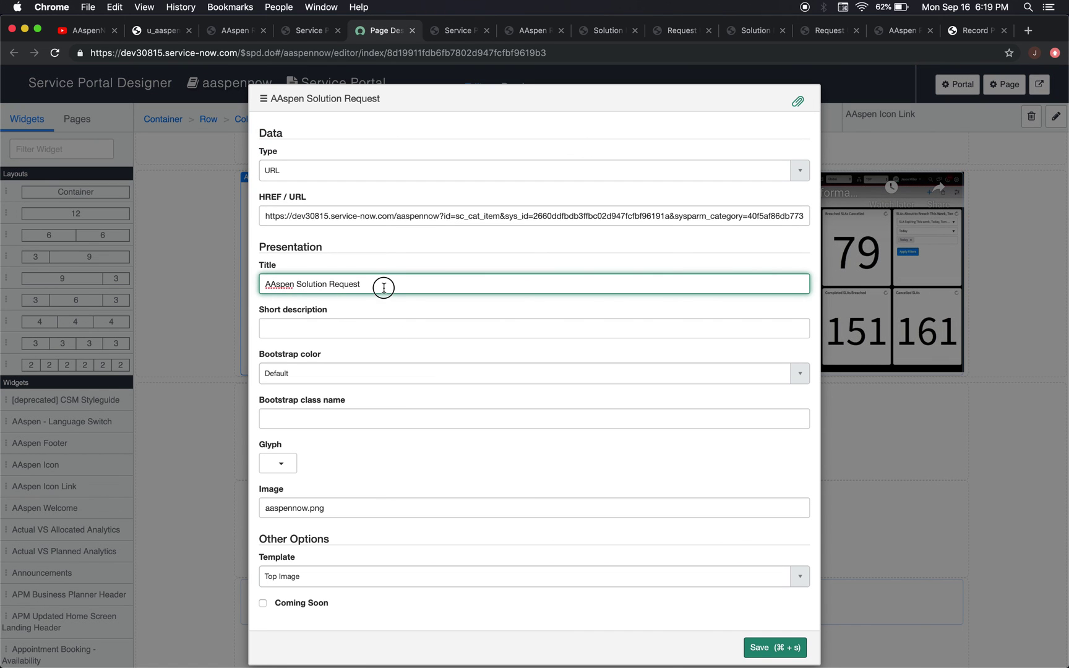
{"action": "left_click", "coordinate": [105, 289]}
{"action": "left_click", "coordinate": [585, 180]}
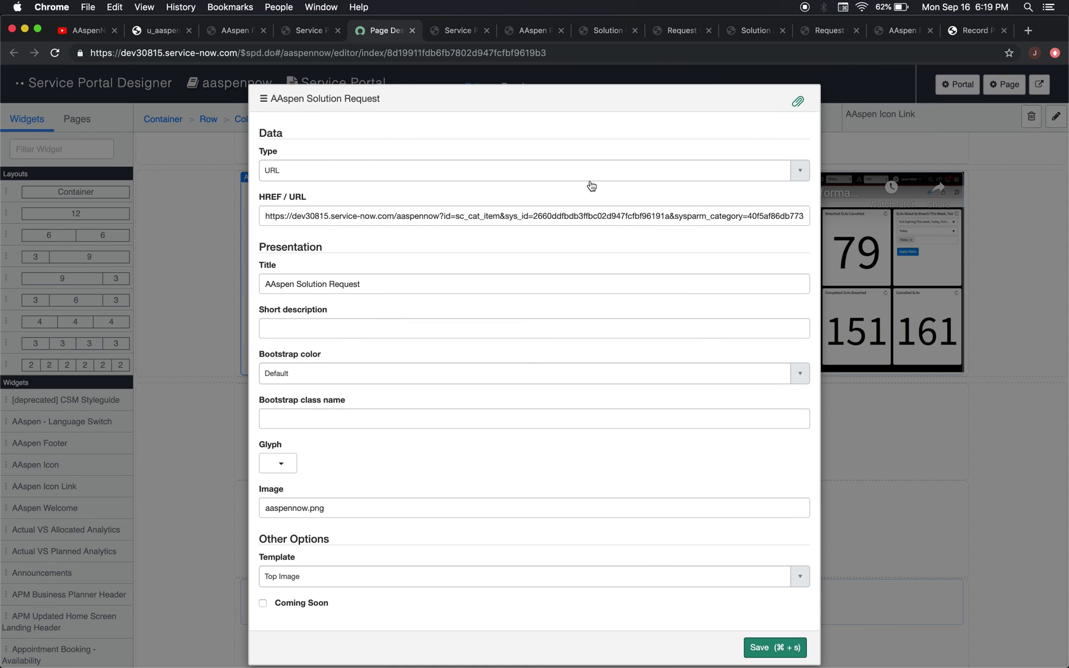
{"action": "left_click", "coordinate": [380, 279]}
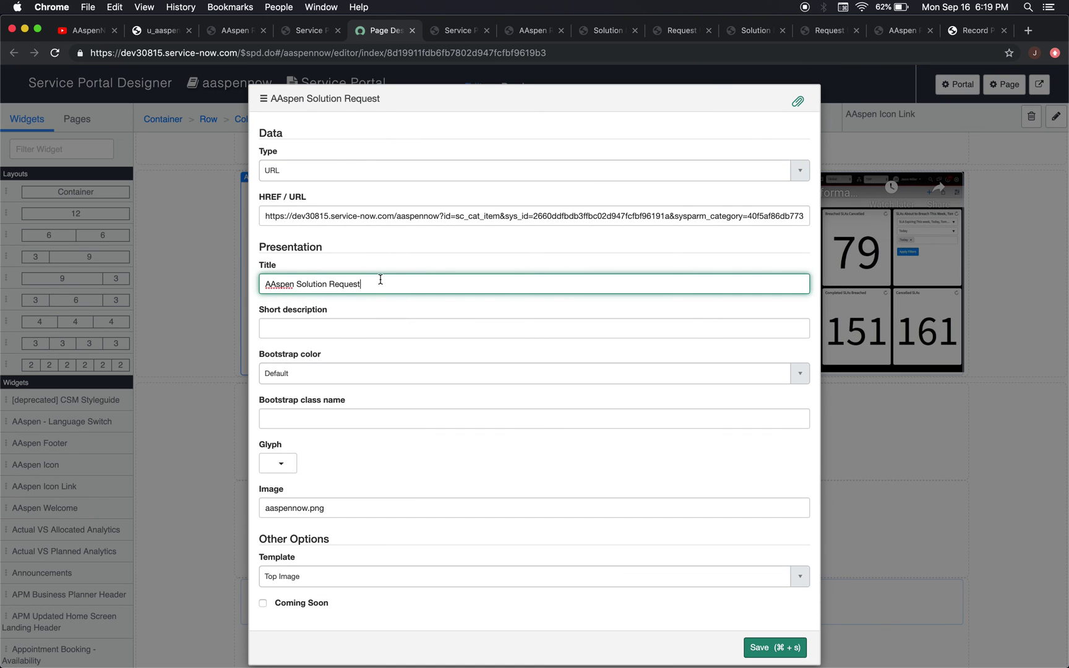
{"action": "key", "text": "super+a"}
{"action": "key", "text": "super+c"}
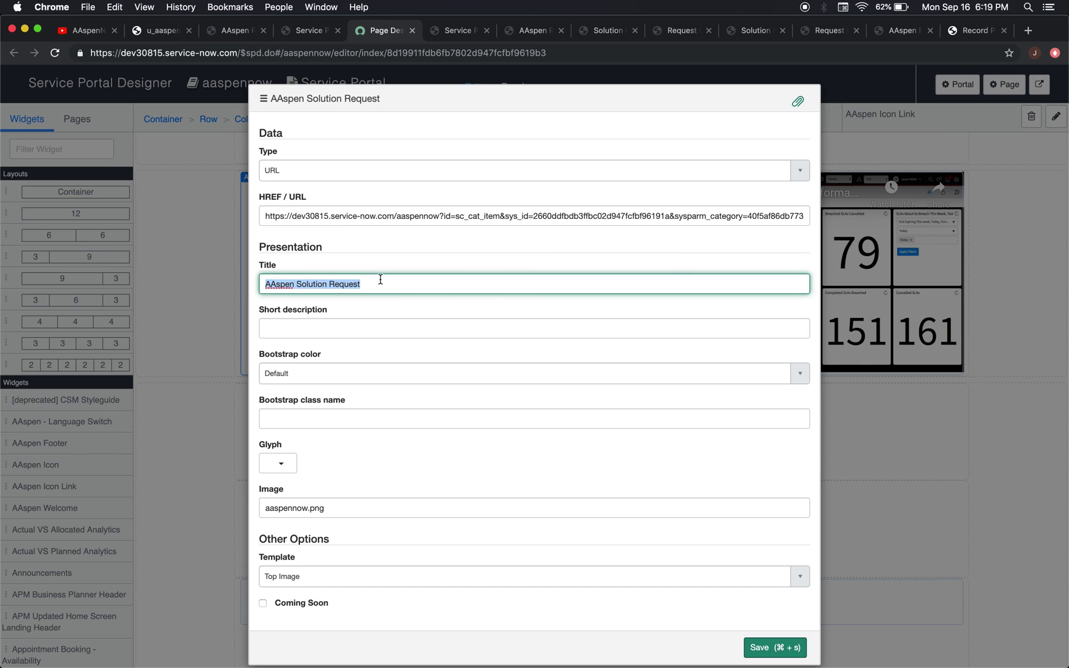
{"action": "key", "text": "BackSpace"}
{"action": "left_click", "coordinate": [772, 647]}
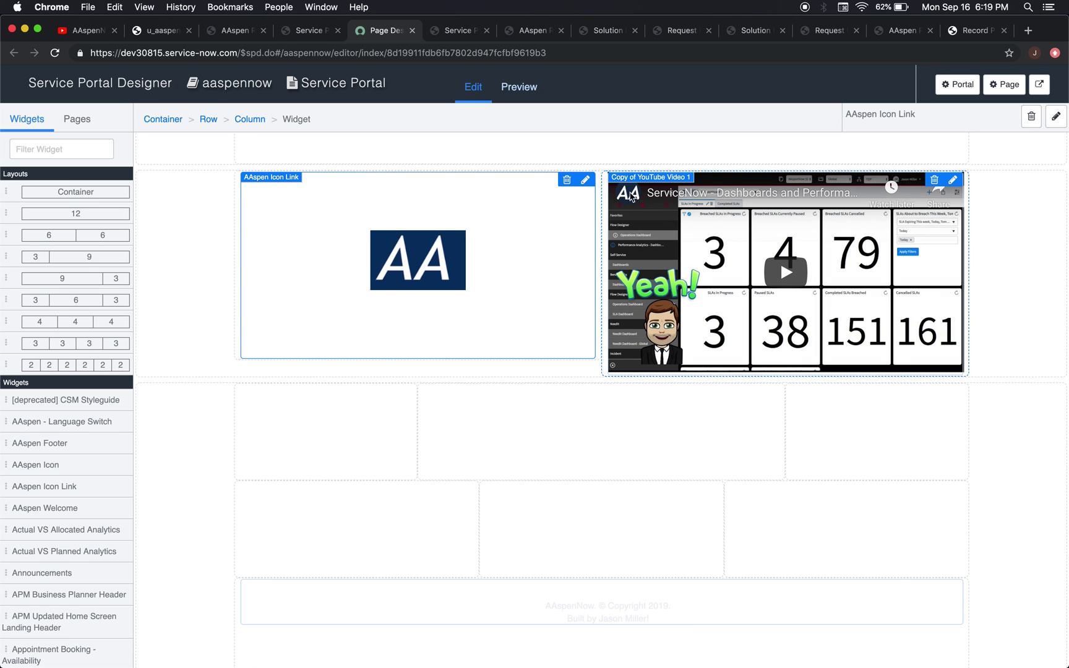
Set the AAspen Icon Link widget's title to AAspen Solution Request again and save it
{"action": "left_click", "coordinate": [586, 180]}
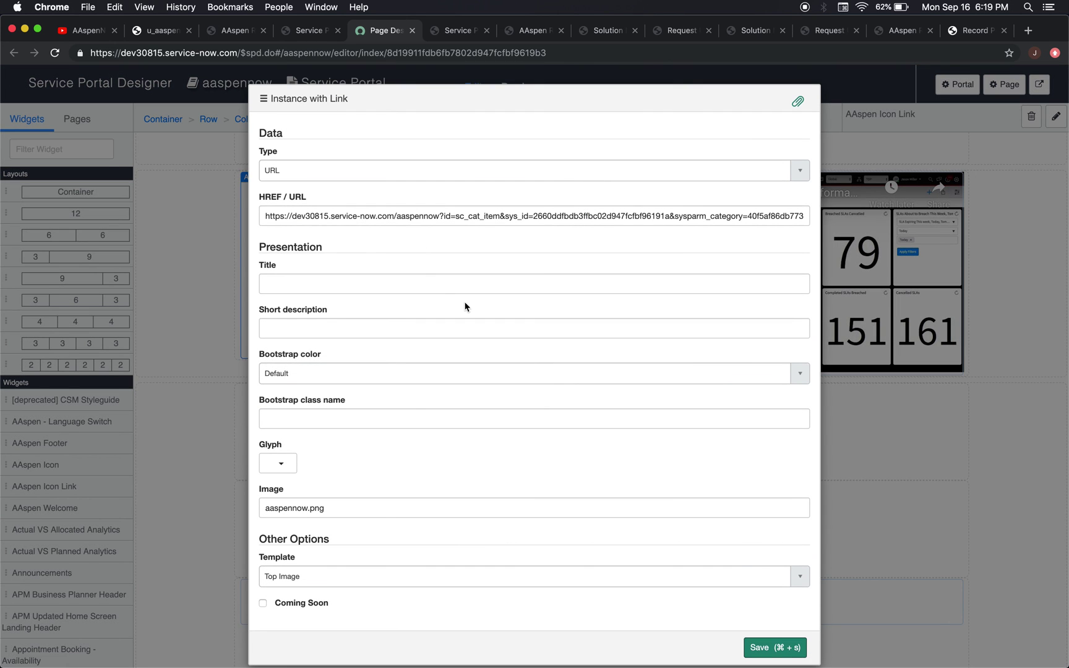
{"action": "left_click", "coordinate": [333, 285]}
{"action": "key", "text": "super+v"}
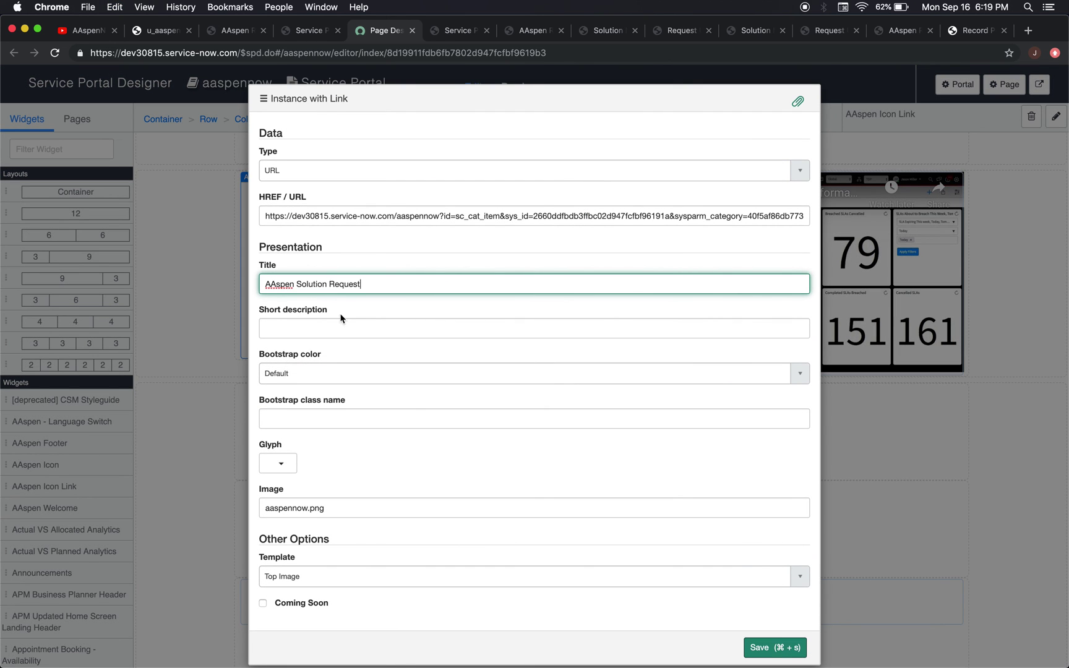
{"action": "left_click", "coordinate": [778, 657]}
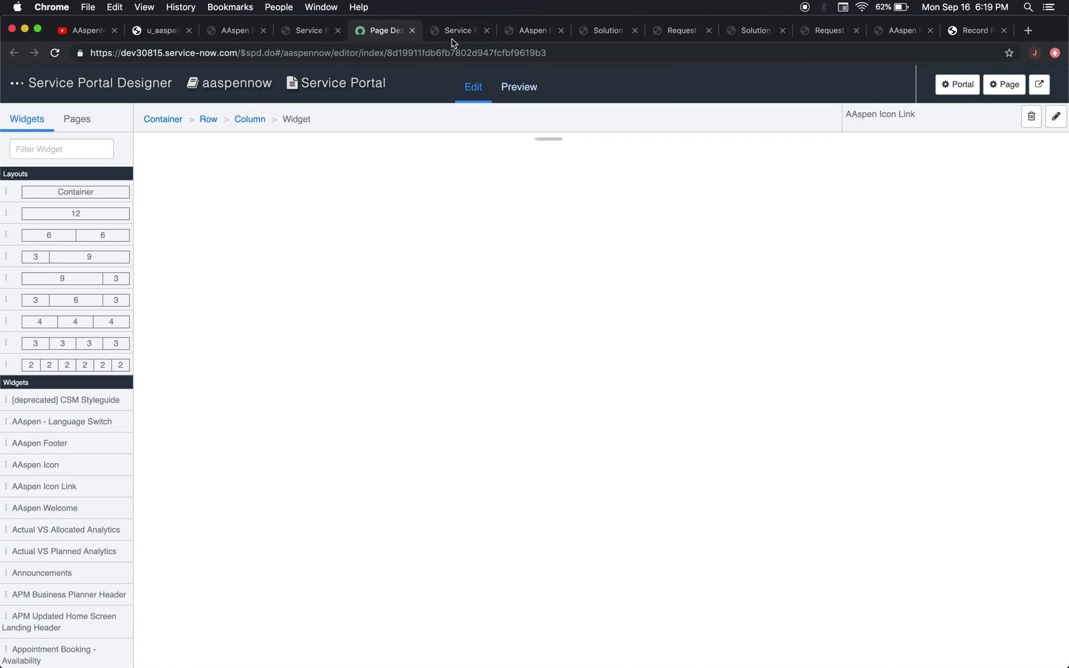
Return to the original portal tab, refresh its home page and open the AAspen Request form through the AAspen Solution Request link
{"action": "left_click", "coordinate": [456, 31]}
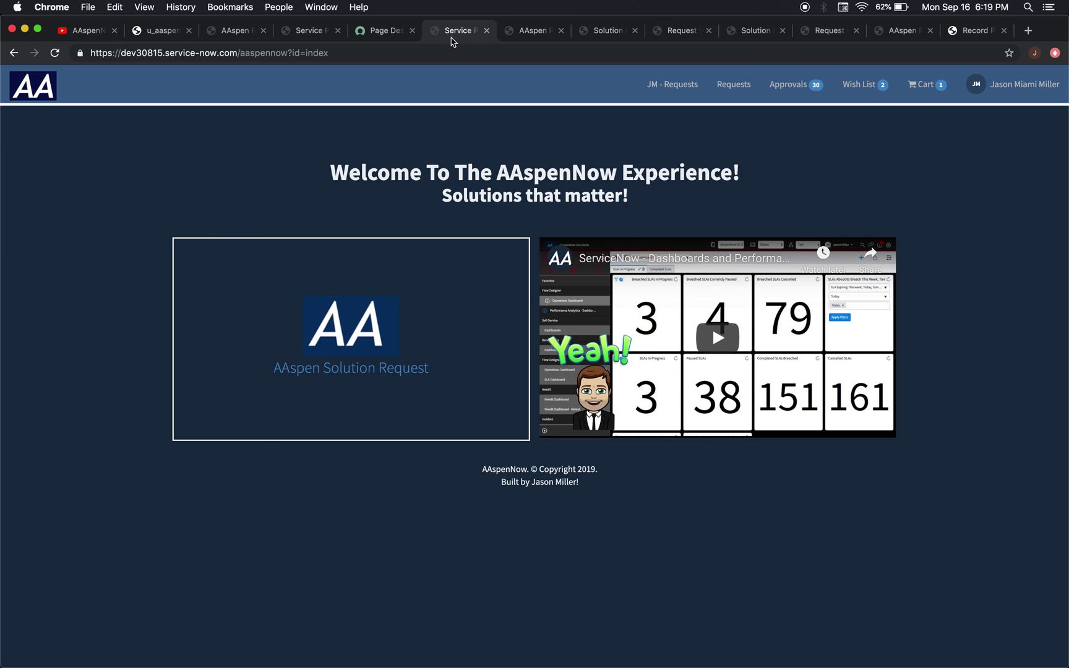
{"action": "left_click", "coordinate": [309, 32]}
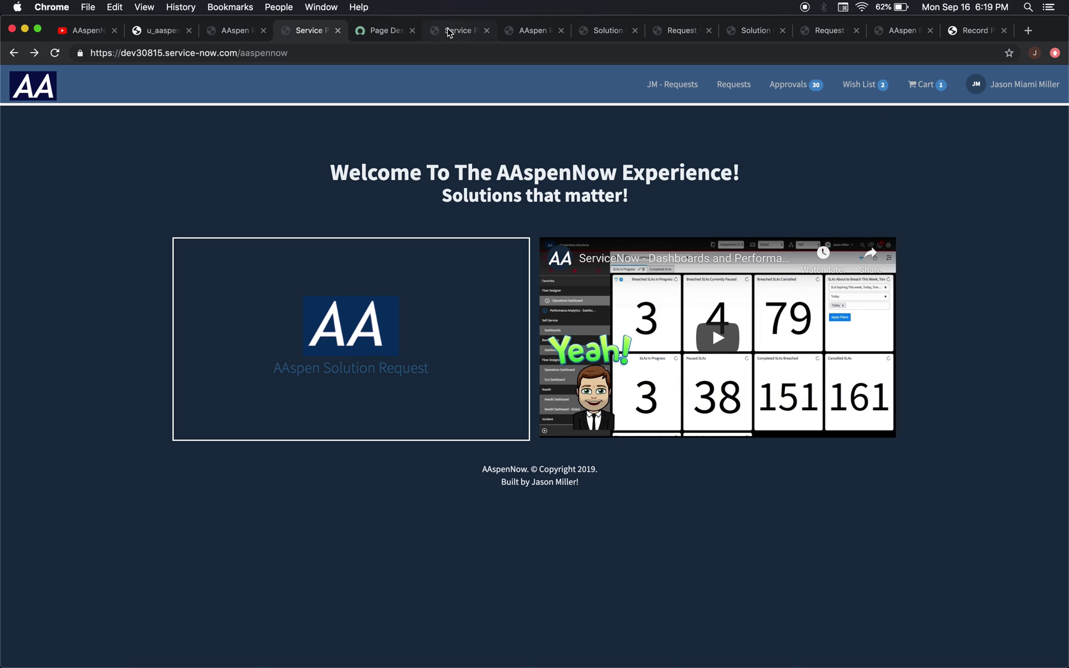
{"action": "left_click", "coordinate": [358, 338]}
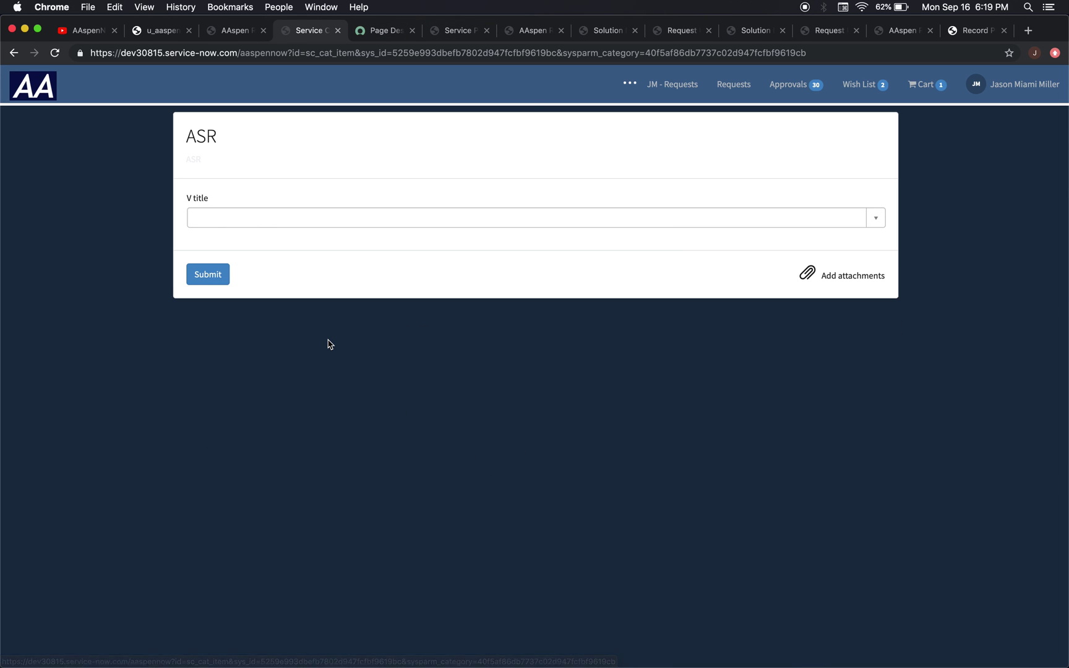
{"action": "left_click", "coordinate": [20, 100]}
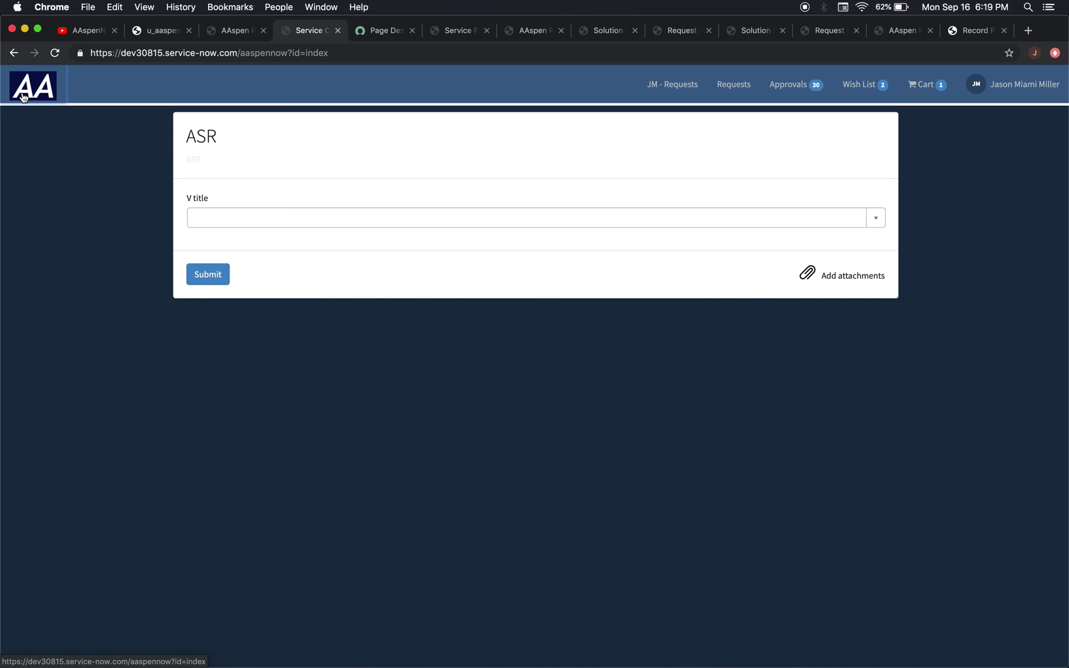
{"action": "left_click", "coordinate": [348, 347]}
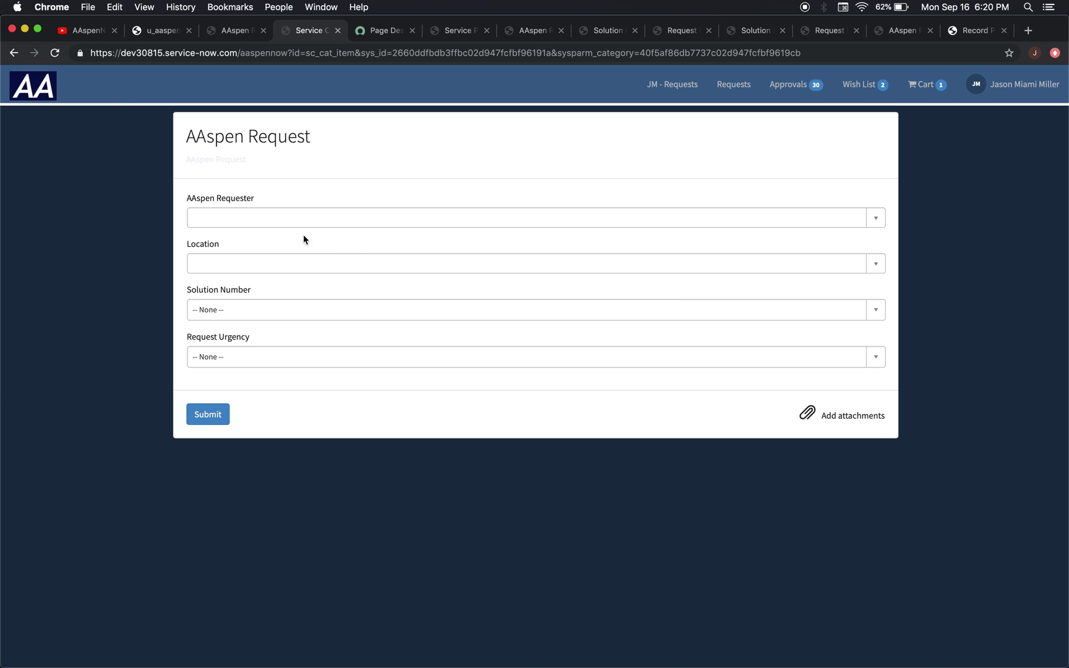
Fill in the AAspen Request form with the requester's name and the location Miami
{"action": "left_click", "coordinate": [314, 221]}
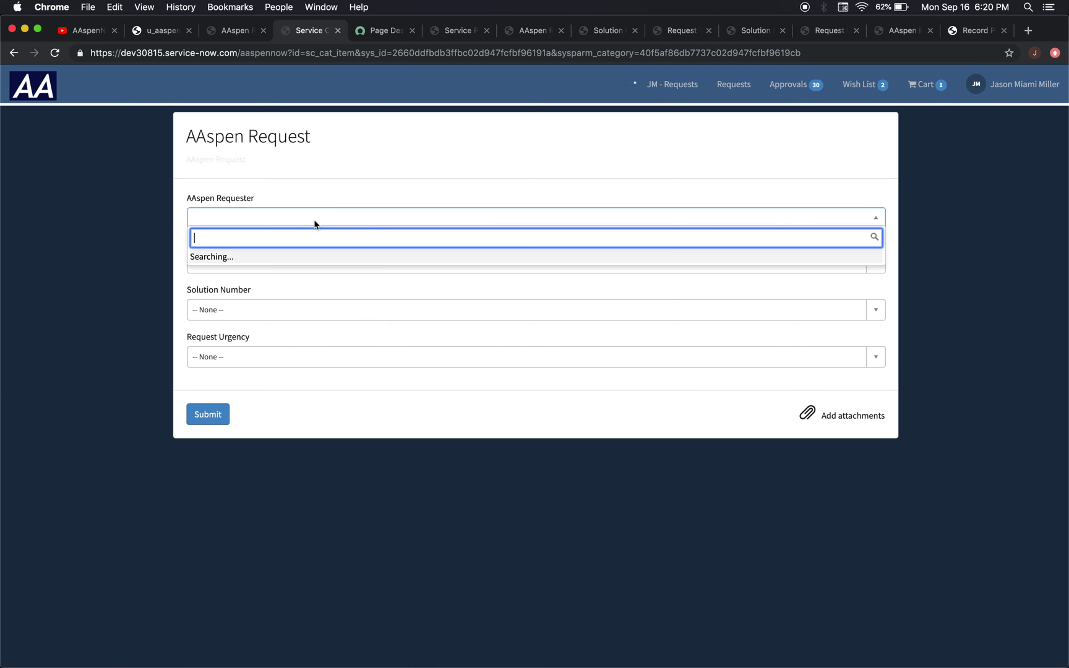
{"action": "key", "text": "Down"}
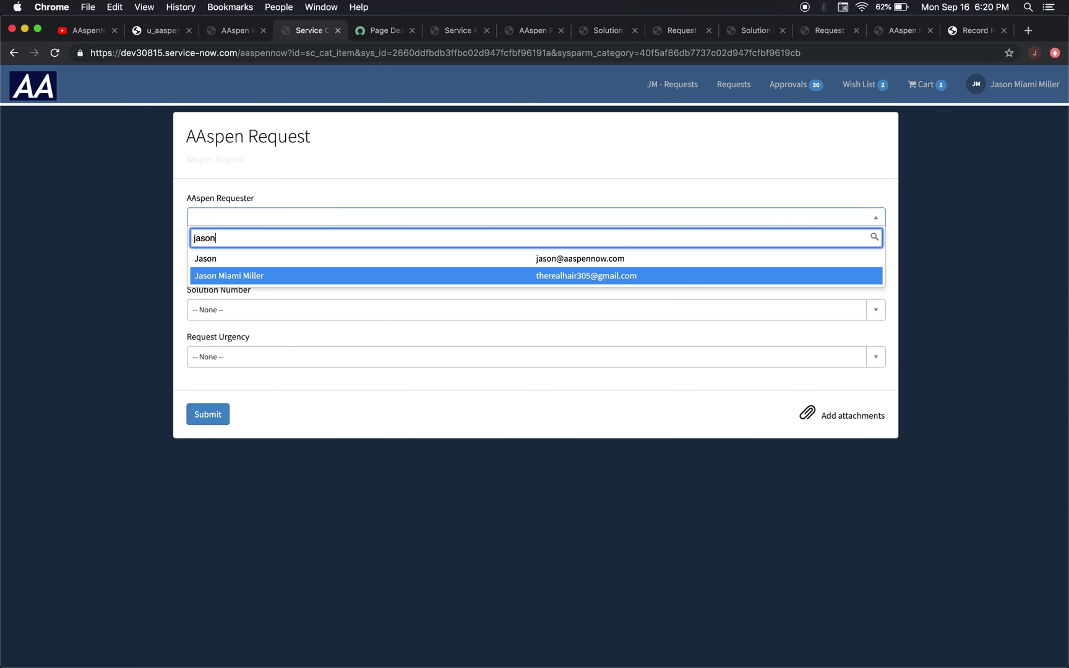
{"action": "key", "text": "Return"}
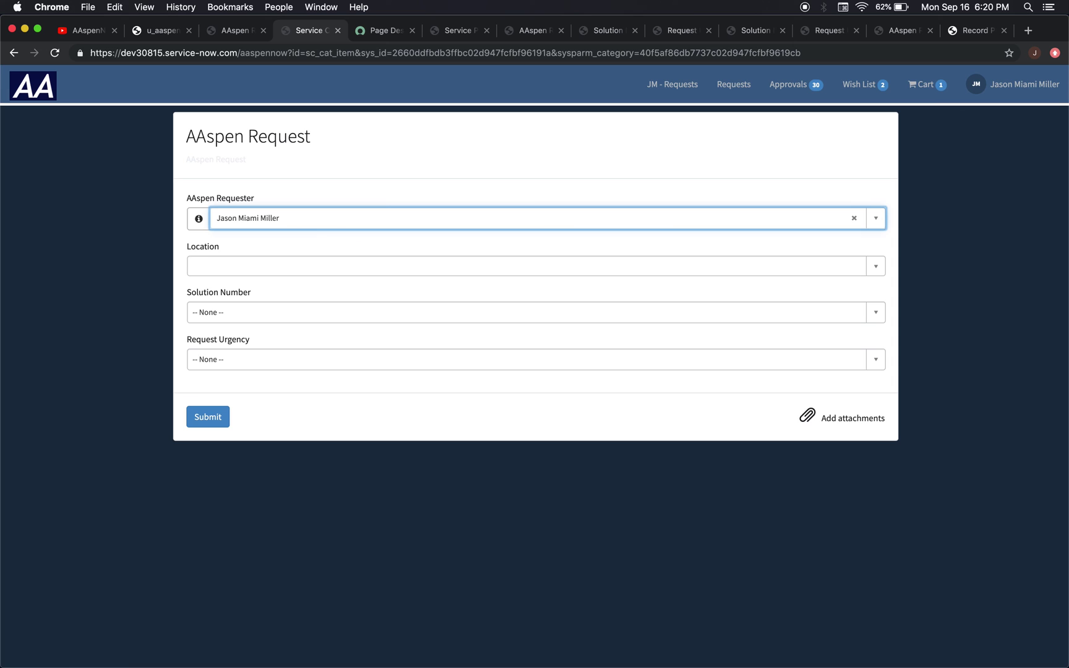
{"action": "left_click", "coordinate": [273, 271]}
{"action": "type", "text": "miami"}
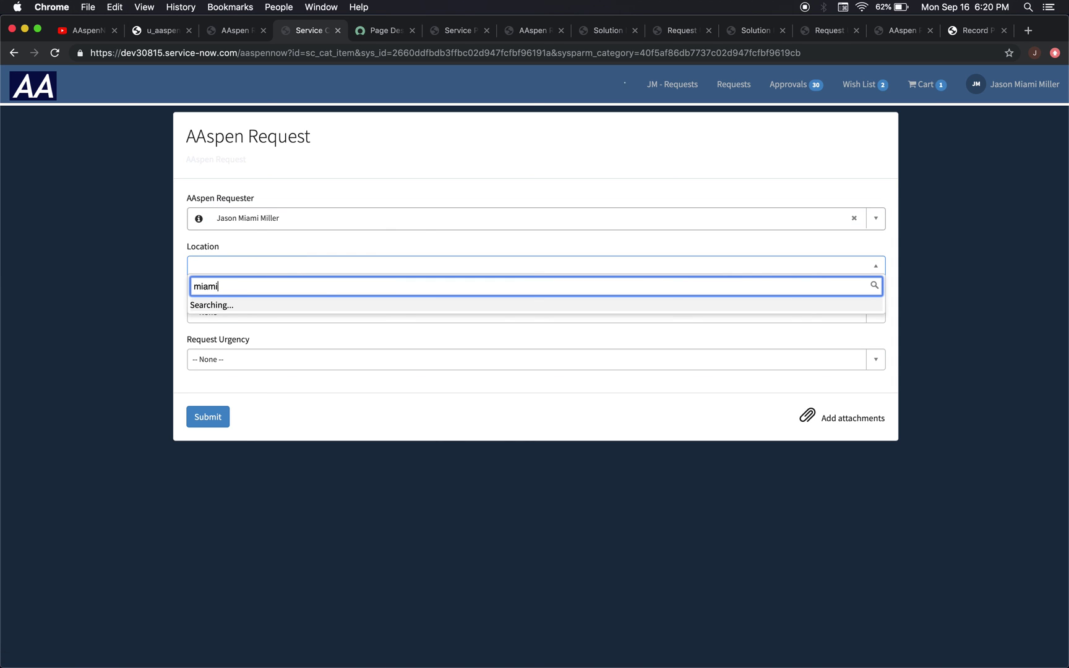
{"action": "left_click", "coordinate": [254, 307]}
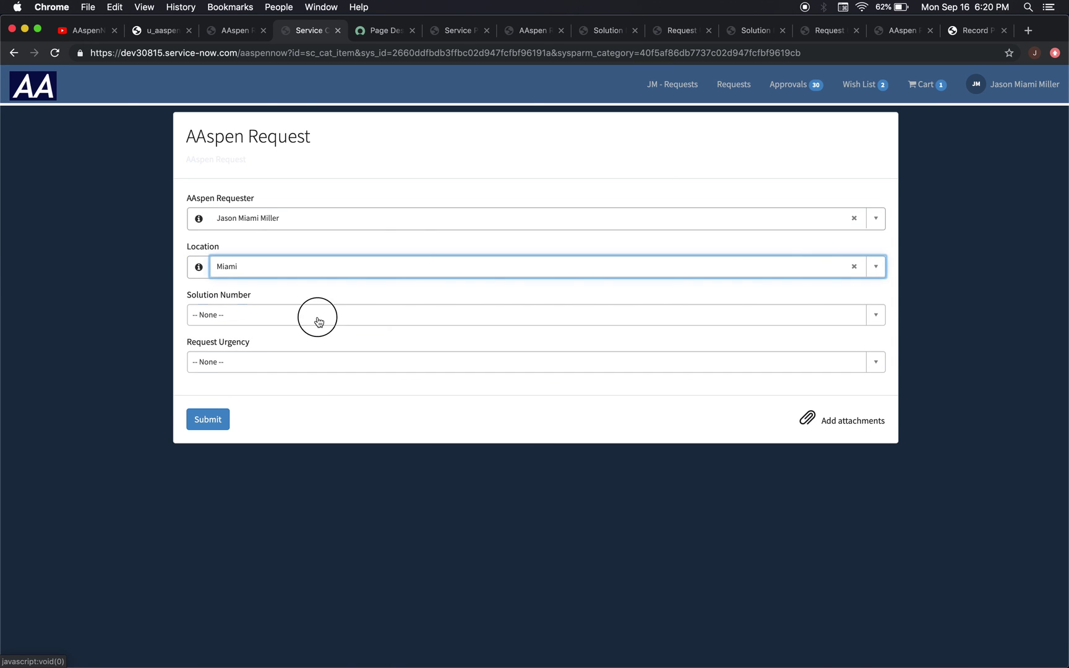
Choose Solution Number 1 and Request Urgency Standard, and submit the AAspen Request
{"action": "left_click", "coordinate": [319, 322]}
{"action": "left_click", "coordinate": [297, 377]}
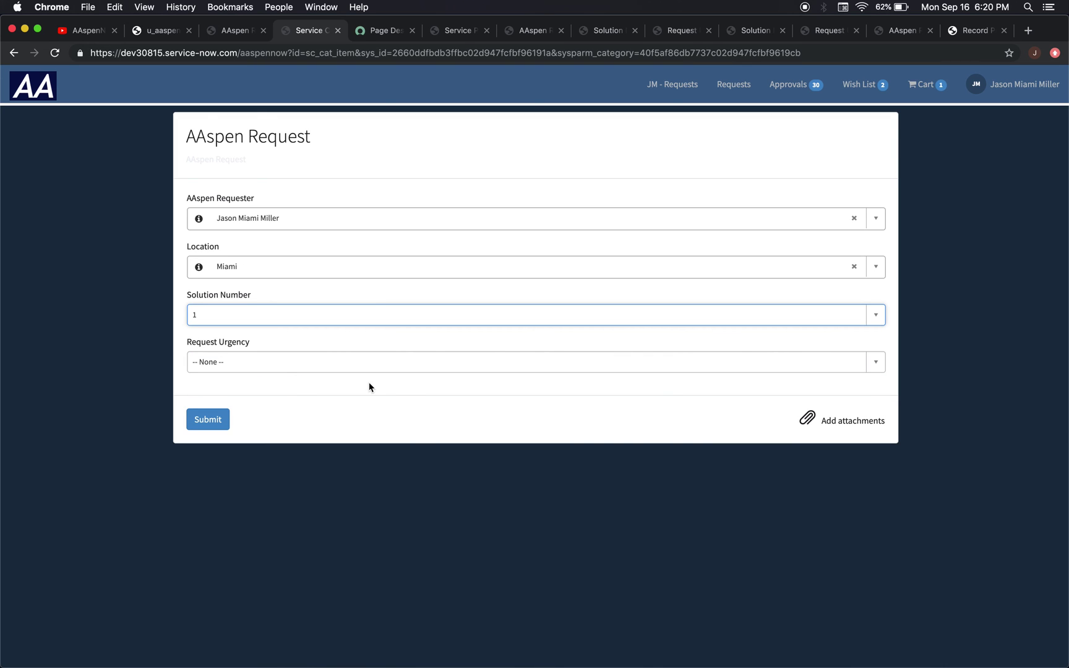
{"action": "left_click", "coordinate": [303, 364]}
{"action": "left_click", "coordinate": [305, 421]}
{"action": "left_click", "coordinate": [204, 420]}
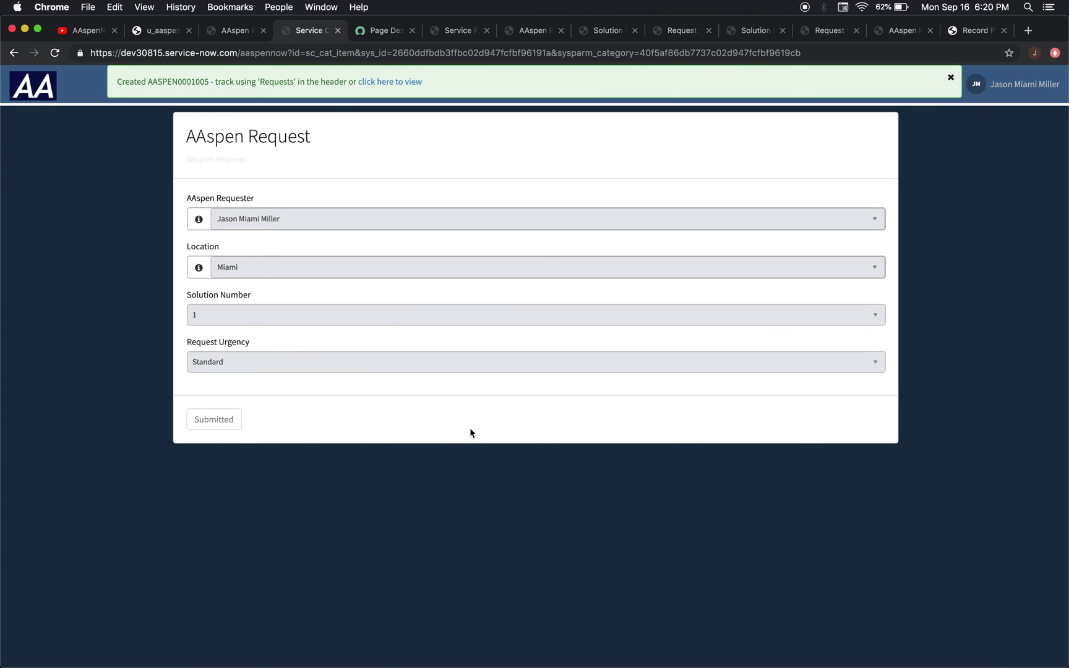
Open the submitted request's ticket page from the confirmation message and review its submitted options
{"action": "left_click", "coordinate": [382, 82]}
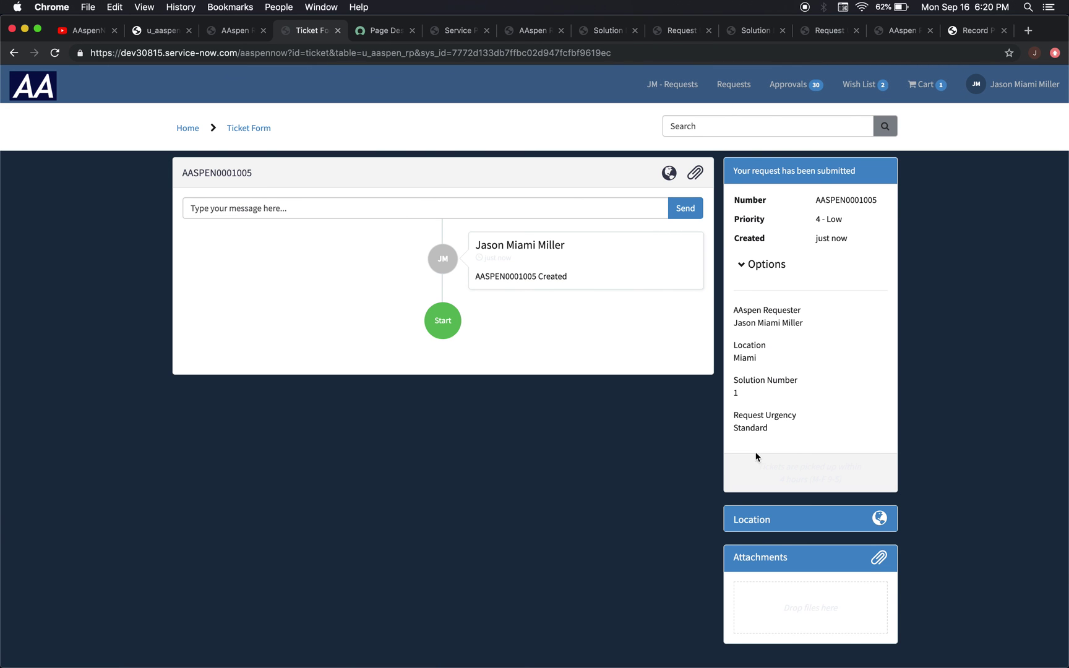
{"action": "scroll", "coordinate": [725, 517], "scroll_direction": "down", "scroll_amount": 1}
{"action": "scroll", "coordinate": [726, 516], "scroll_direction": "up", "scroll_amount": 1}
Go to the u_aaspen_rp table definition and show the list of its records
{"action": "left_click", "coordinate": [233, 29]}
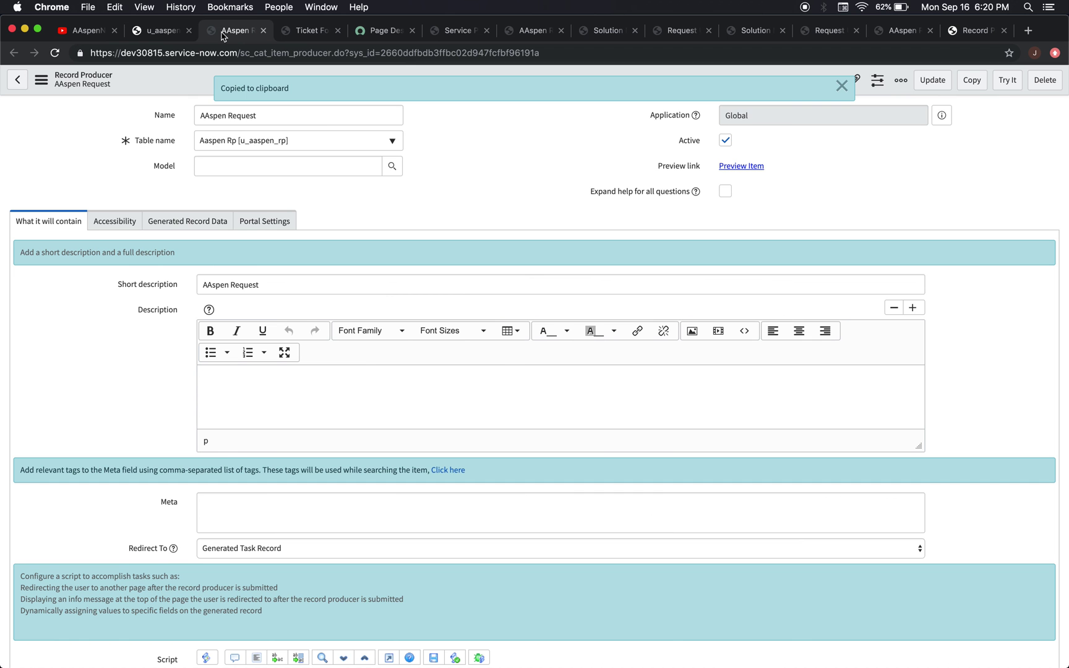
{"action": "left_click", "coordinate": [174, 35]}
{"action": "scroll", "coordinate": [308, 391], "scroll_direction": "down", "scroll_amount": 10}
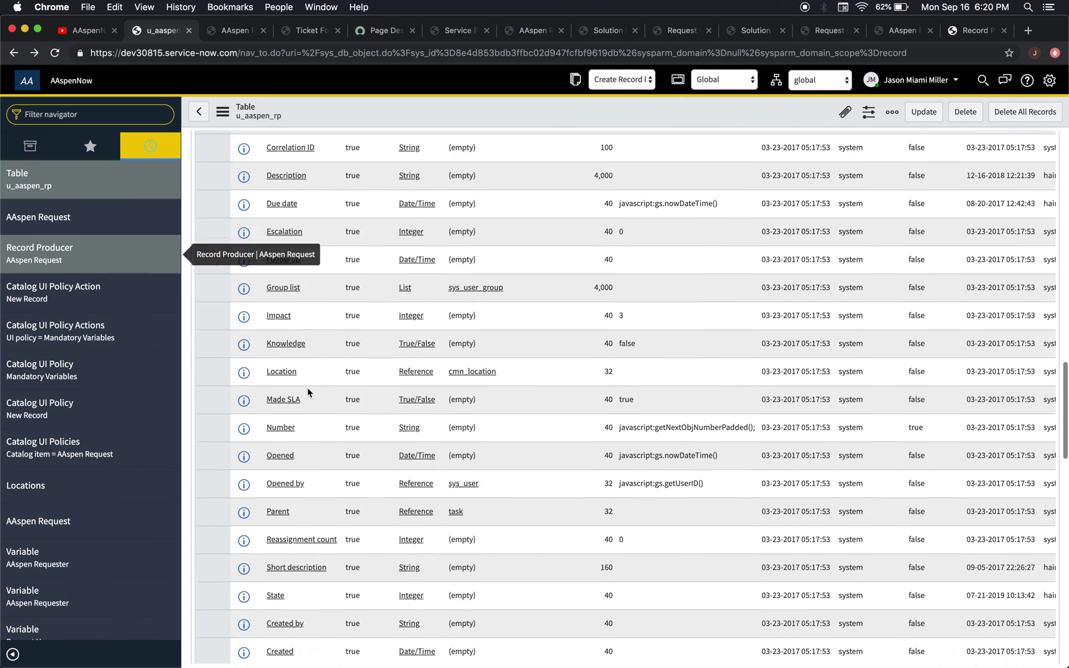
{"action": "scroll", "coordinate": [308, 391], "scroll_direction": "down", "scroll_amount": 10}
{"action": "scroll", "coordinate": [291, 390], "scroll_direction": "up", "scroll_amount": 2}
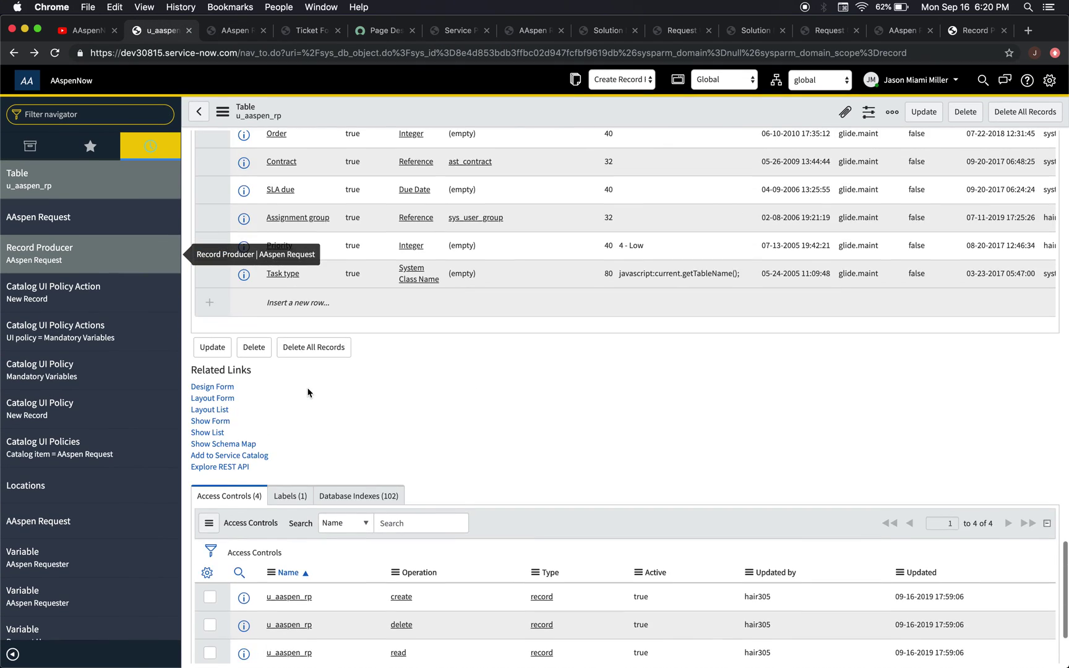
{"action": "left_click", "coordinate": [210, 433]}
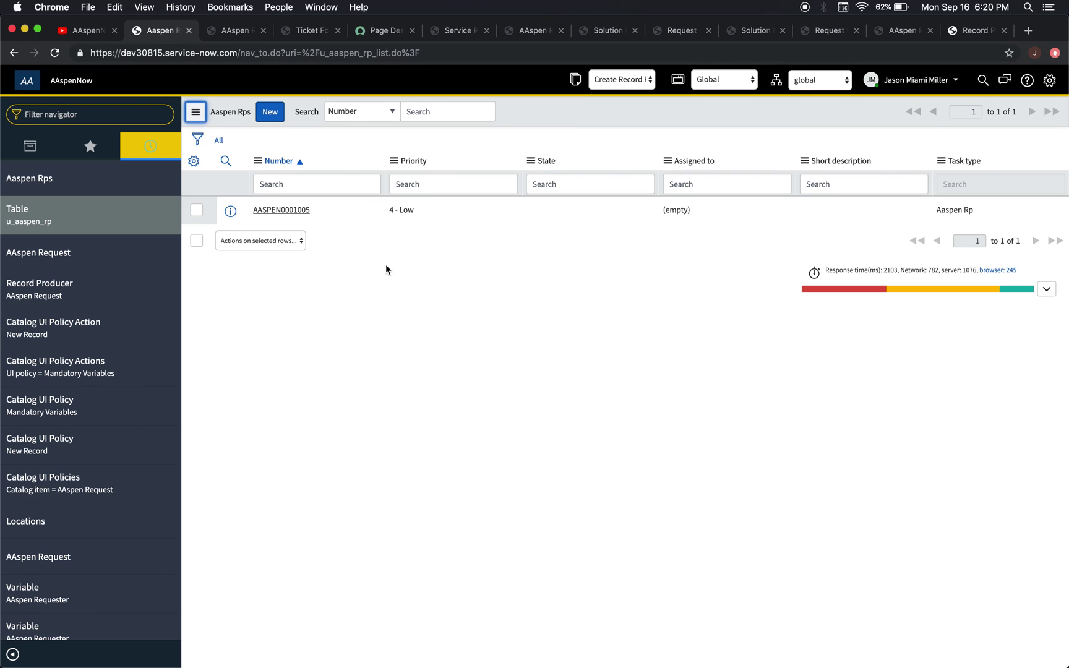
Return to the u_aaspen_rp table definition, look through its columns and search the column labels for "number"
{"action": "left_click", "coordinate": [21, 54]}
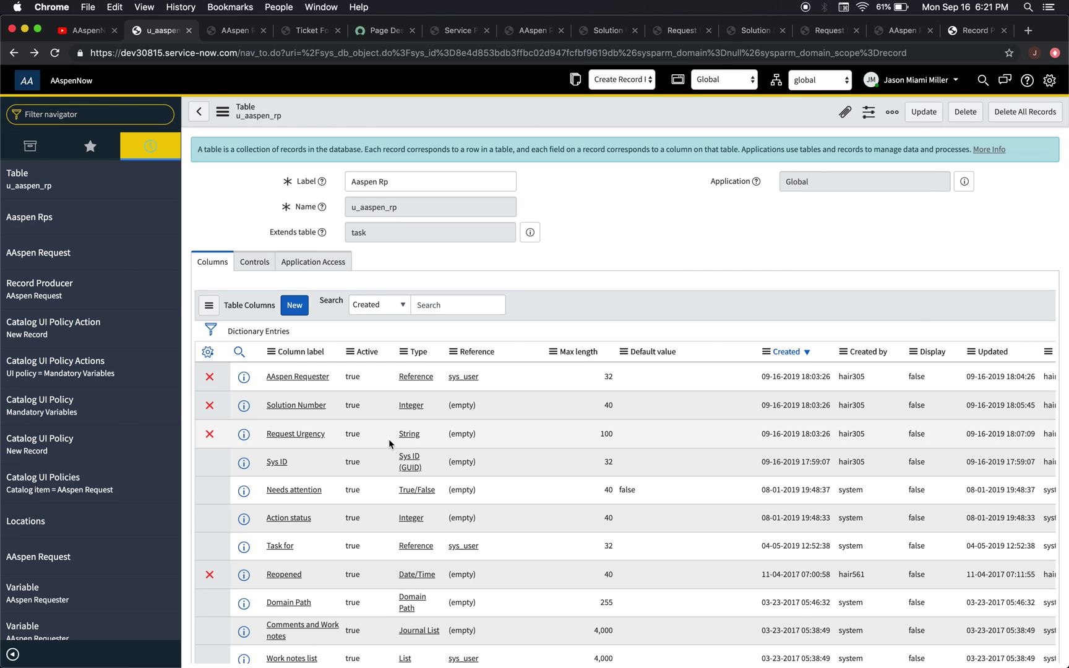
{"action": "scroll", "coordinate": [829, 571], "scroll_direction": "down", "scroll_amount": 5}
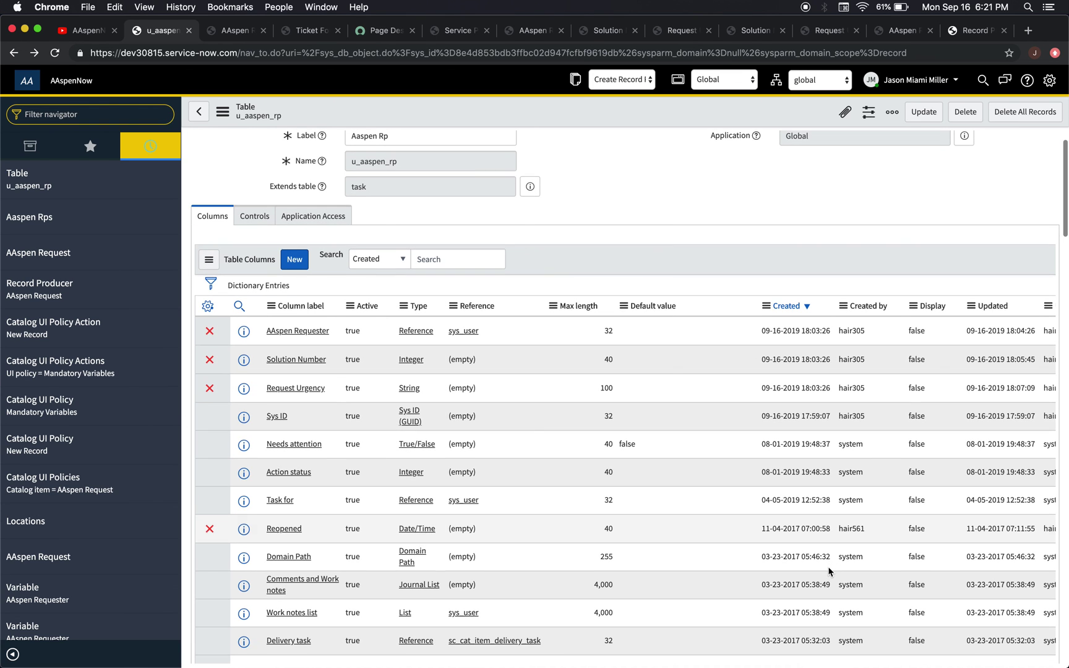
{"action": "scroll", "coordinate": [829, 571], "scroll_direction": "down", "scroll_amount": 12}
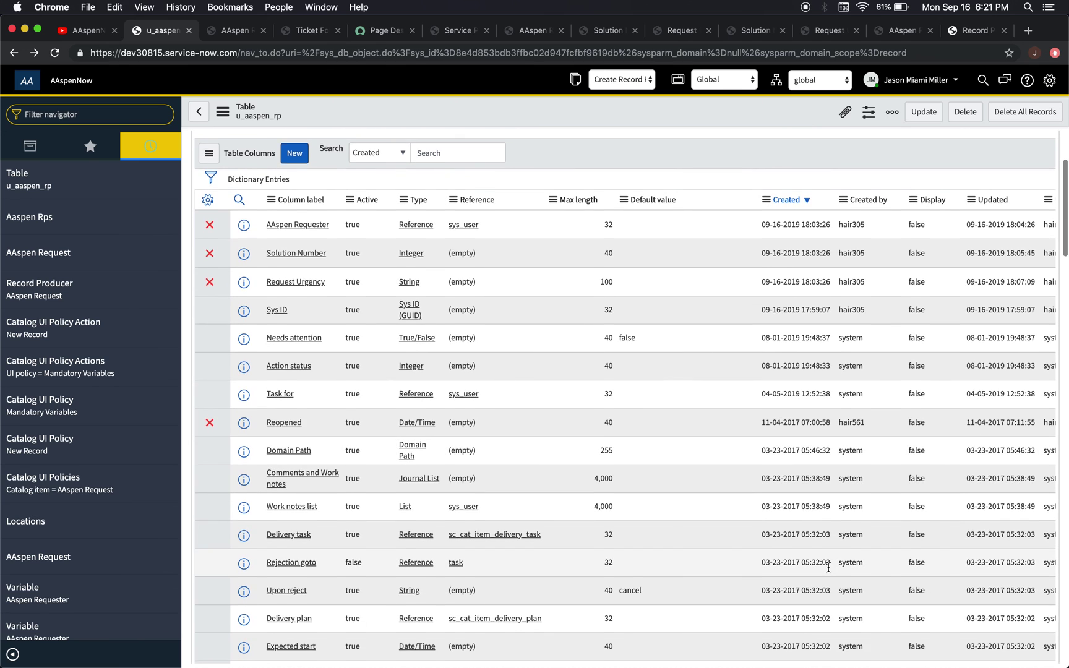
{"action": "scroll", "coordinate": [829, 571], "scroll_direction": "down", "scroll_amount": 3}
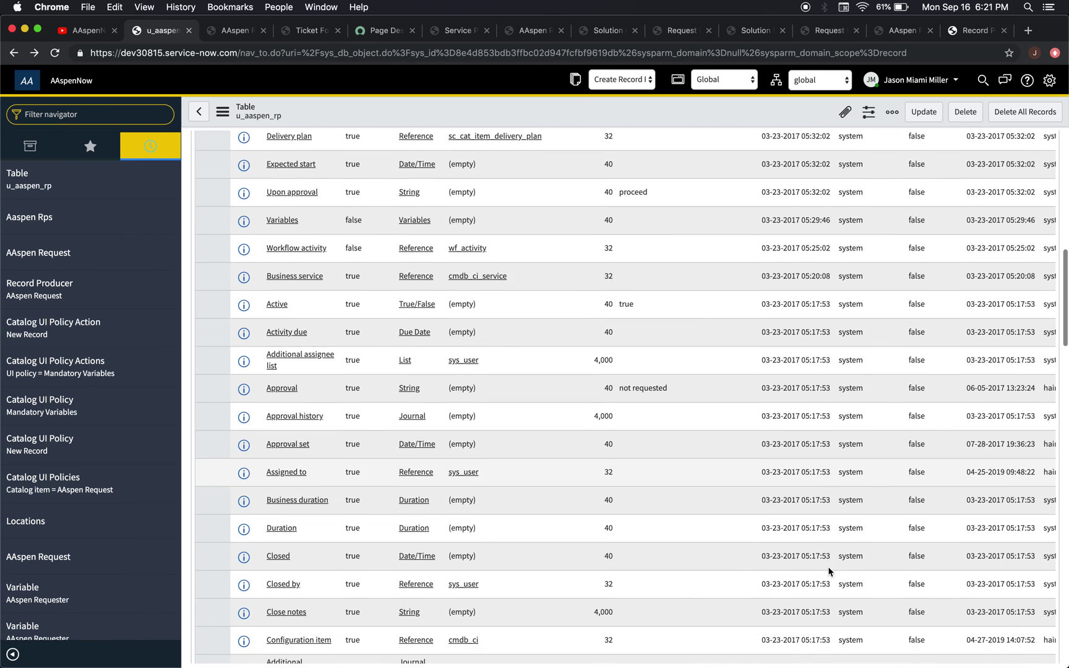
{"action": "scroll", "coordinate": [384, 223], "scroll_direction": "up", "scroll_amount": 18}
{"action": "left_click", "coordinate": [382, 214]}
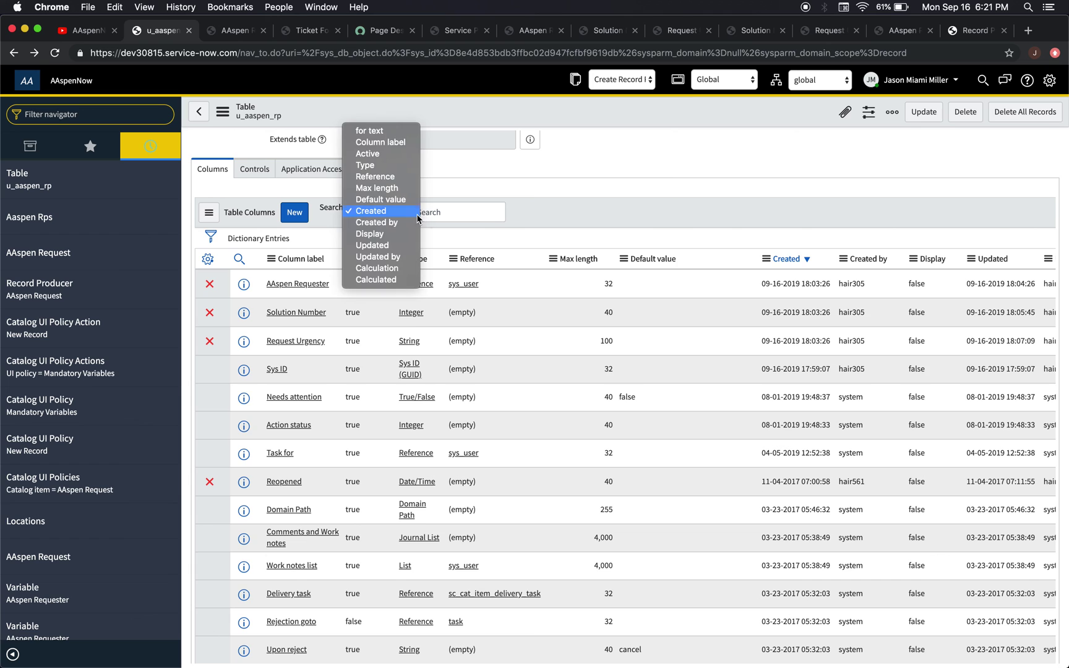
{"action": "left_click", "coordinate": [393, 140]}
{"action": "left_click", "coordinate": [436, 214]}
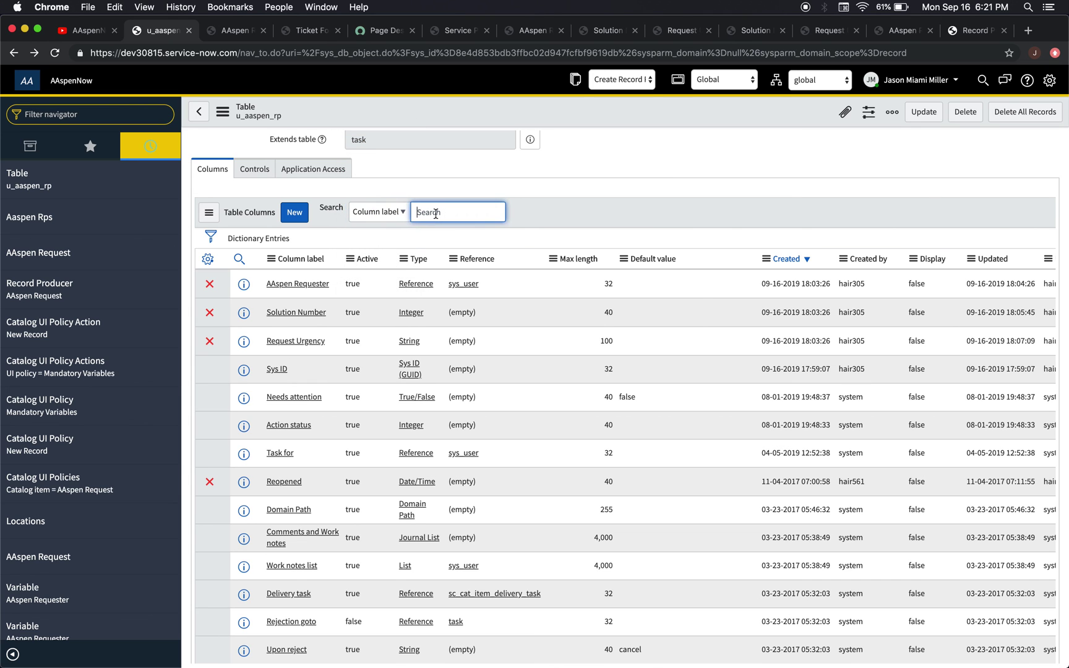
{"action": "type", "text": "number"}
{"action": "key", "text": "Return"}
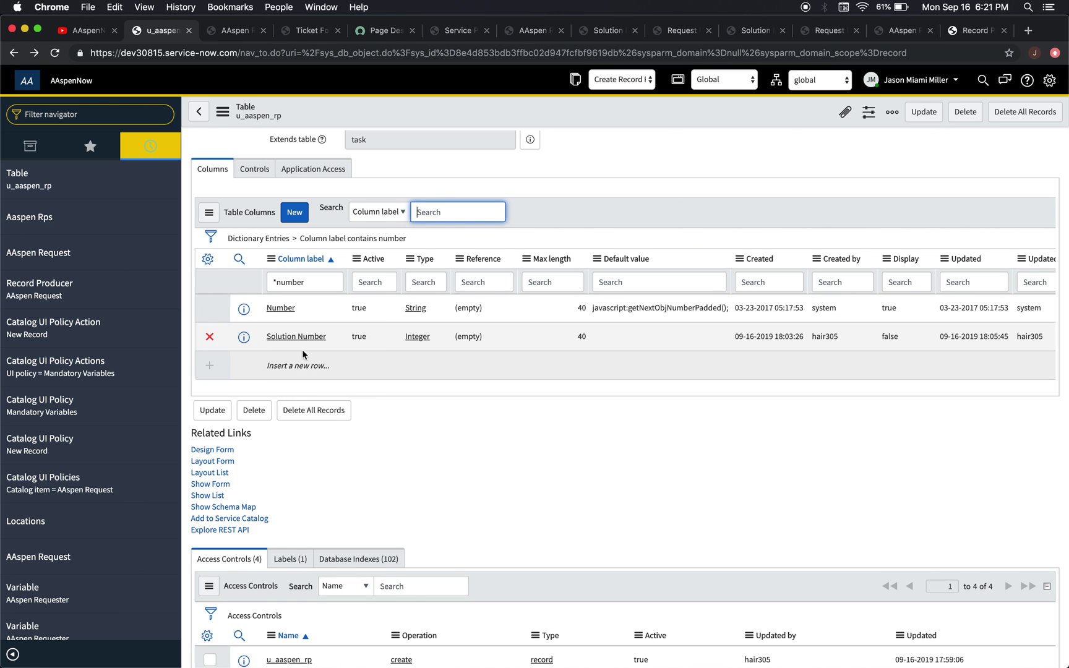
{"action": "scroll", "coordinate": [336, 324], "scroll_direction": "up", "scroll_amount": 3}
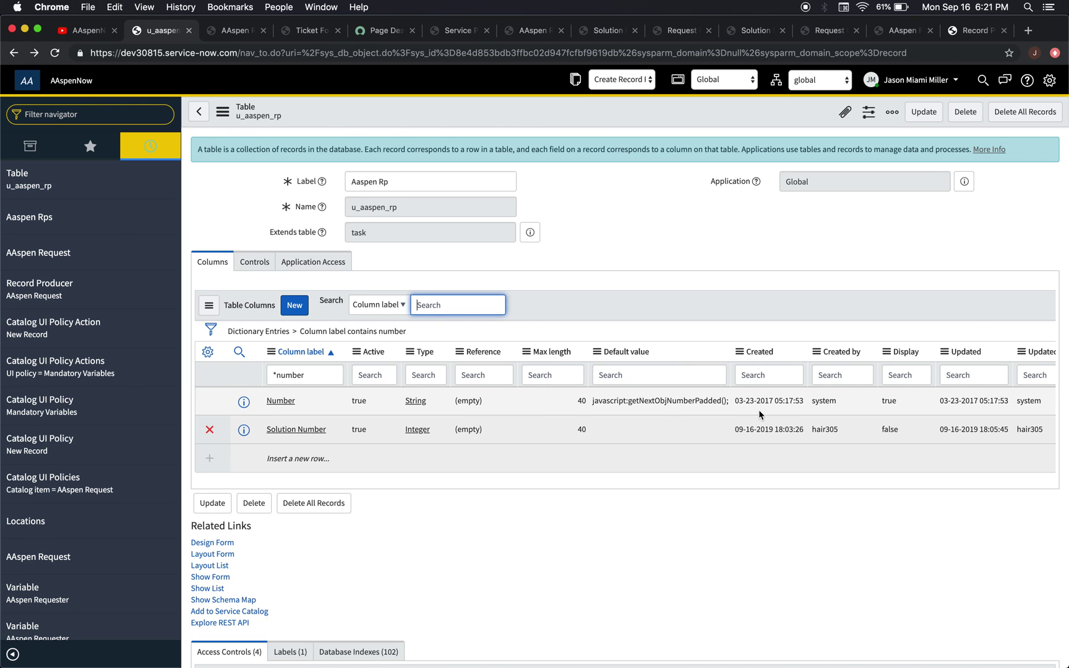
Switch to the AAspen Request record producer and dismiss its clipboard notification
{"action": "left_click", "coordinate": [592, 237]}
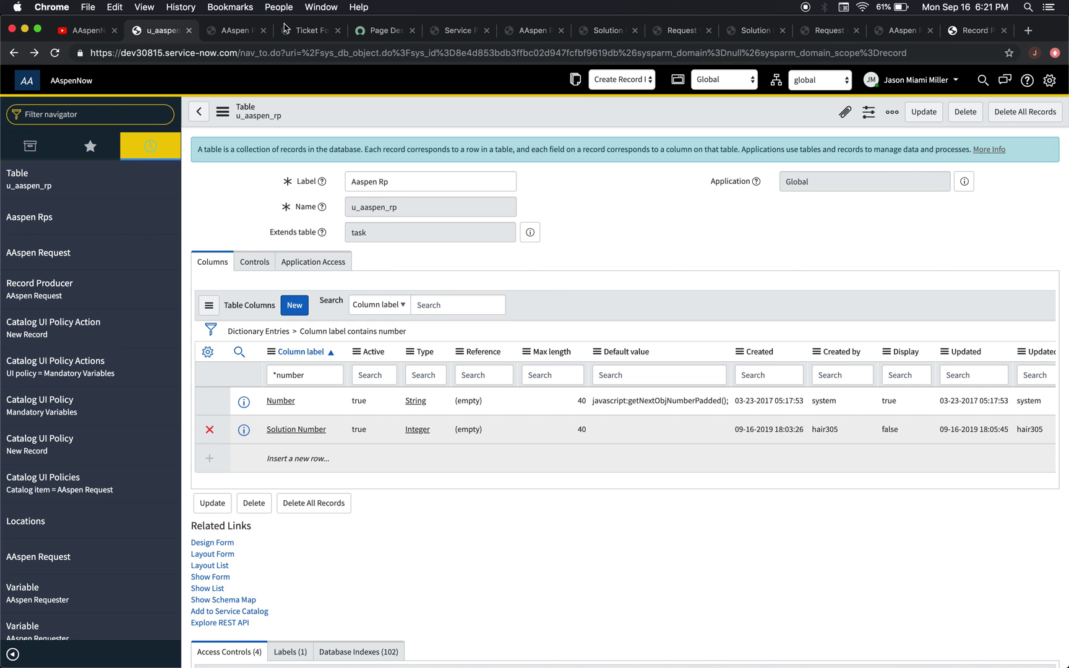
{"action": "left_click", "coordinate": [235, 34]}
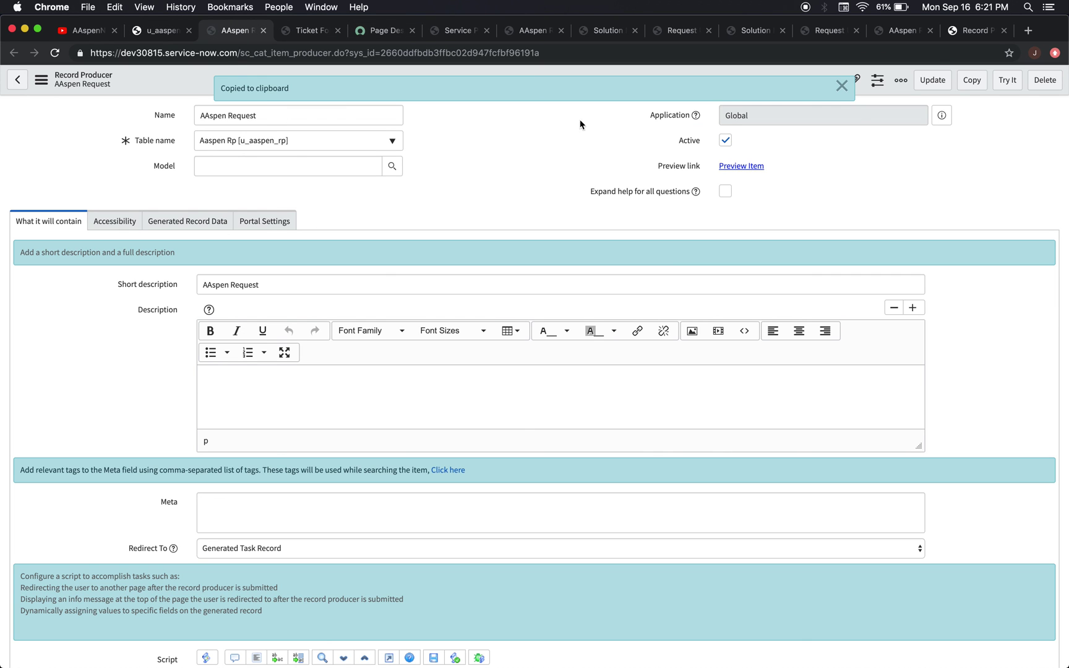
{"action": "left_click", "coordinate": [842, 86]}
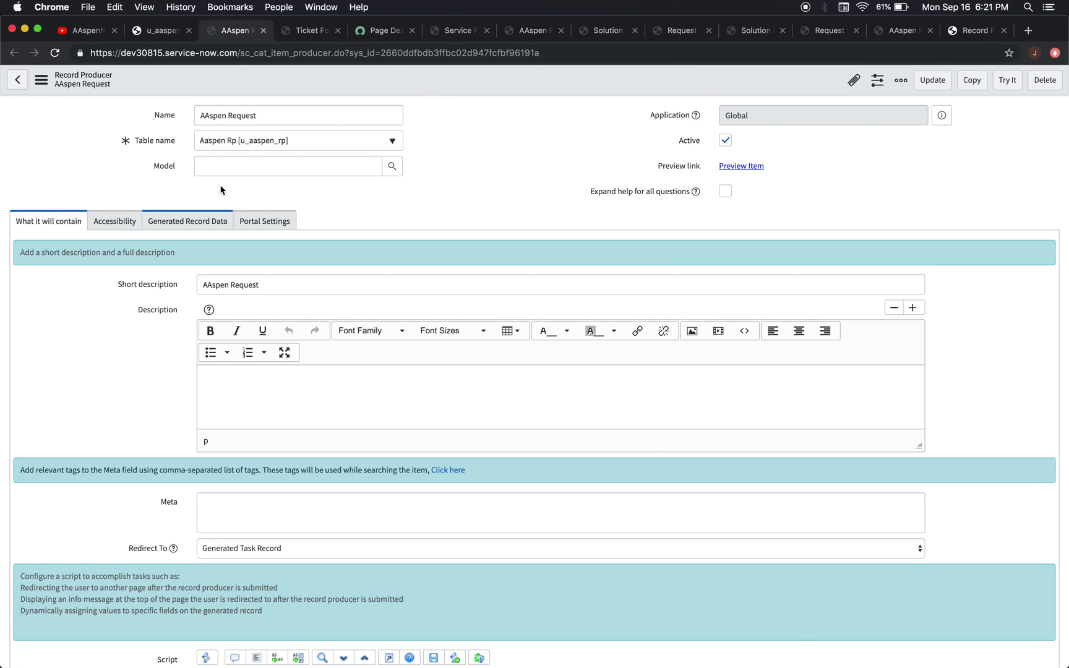
Use the copied table name to open u_aaspen_rp.list and view the submitted request's record
{"action": "left_click", "coordinate": [162, 34]}
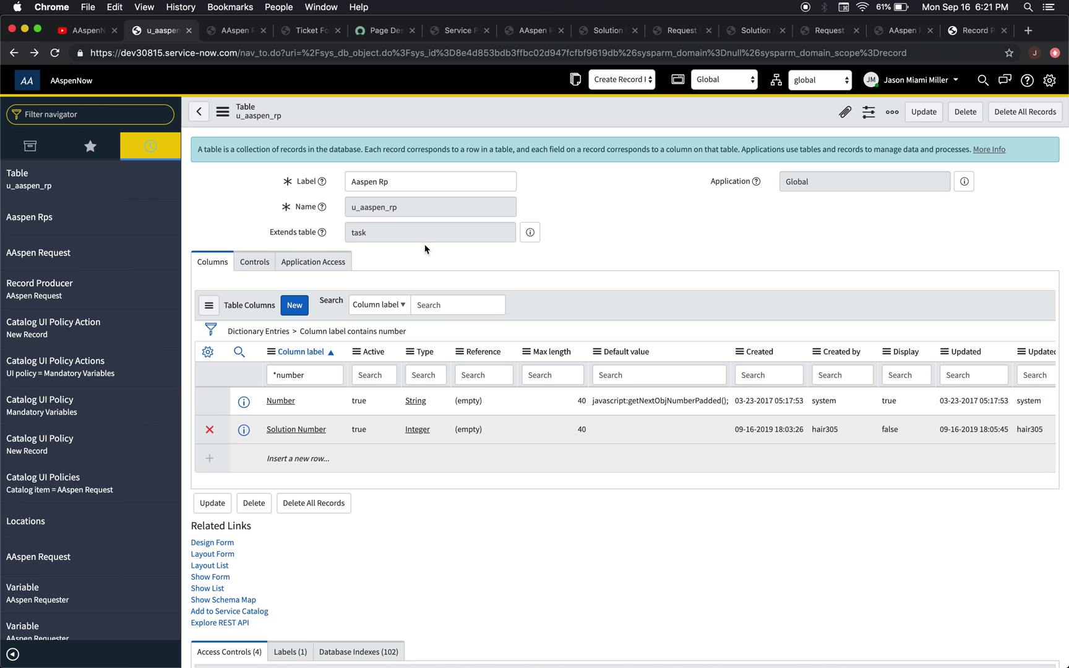
{"action": "left_click_drag", "start_coordinate": [420, 206], "coordinate": [352, 211]}
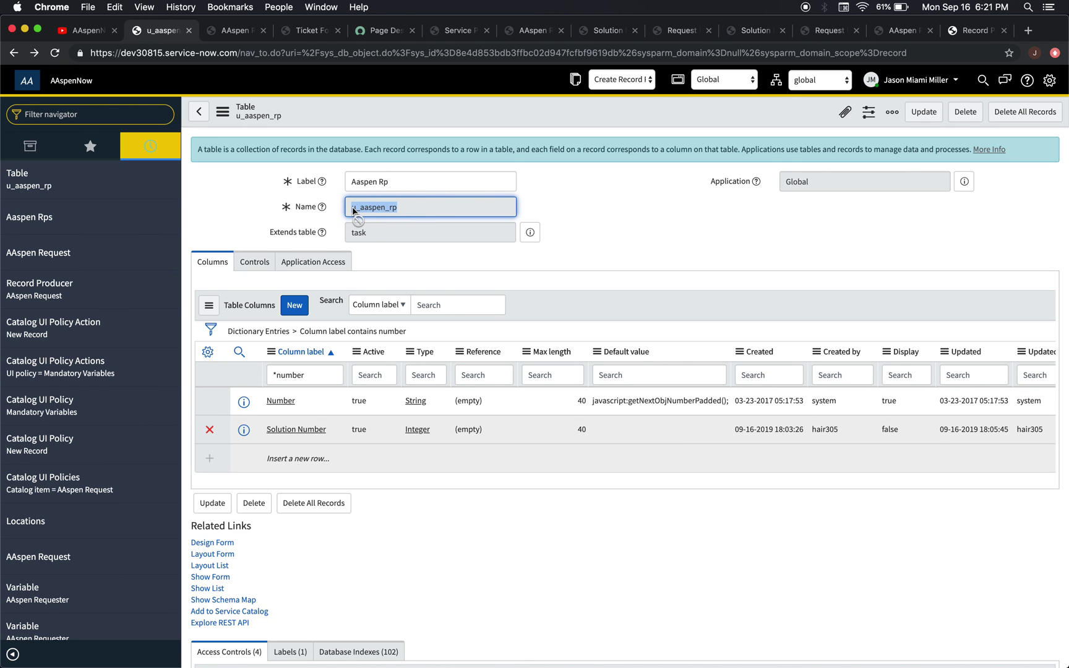
{"action": "left_click", "coordinate": [120, 117]}
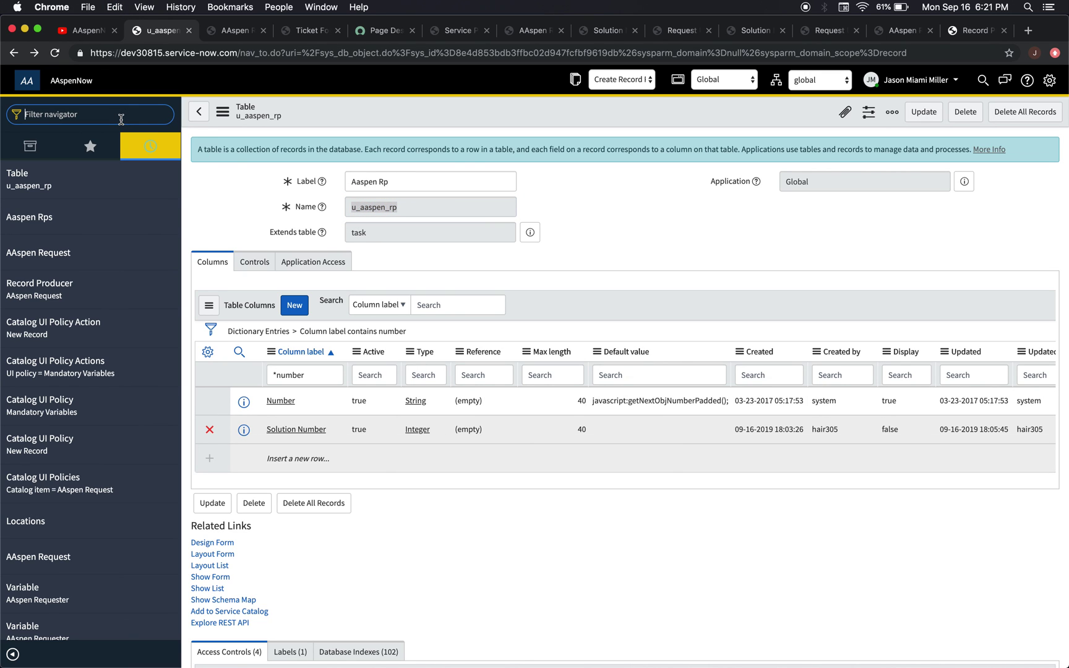
{"action": "key", "text": "super+v"}
{"action": "type", "text": ".list"}
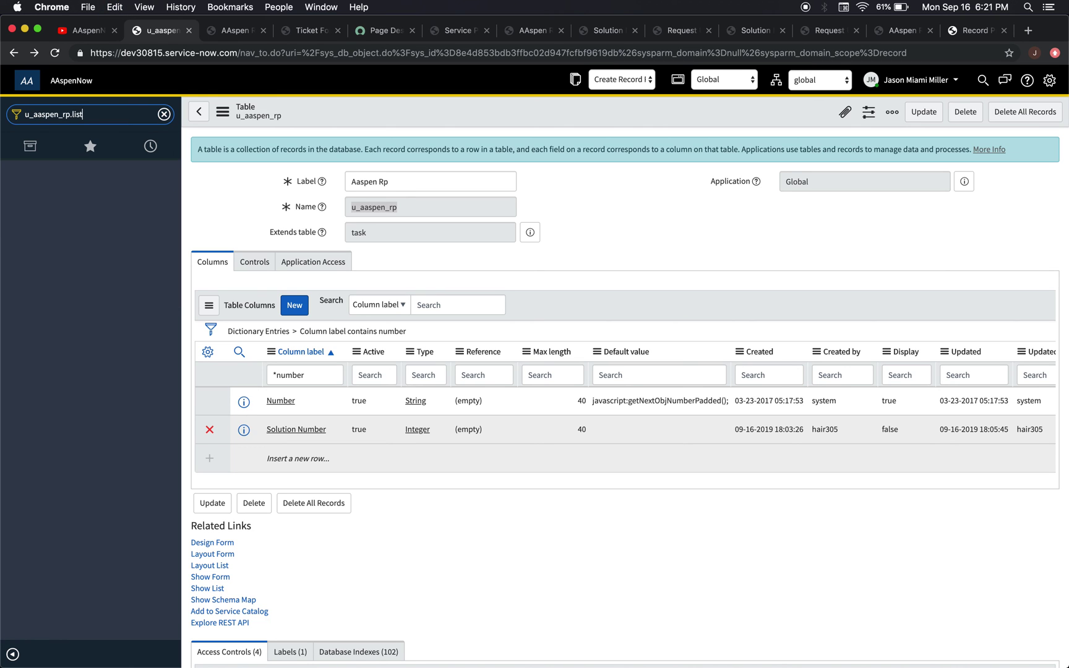
{"action": "key", "text": "Return"}
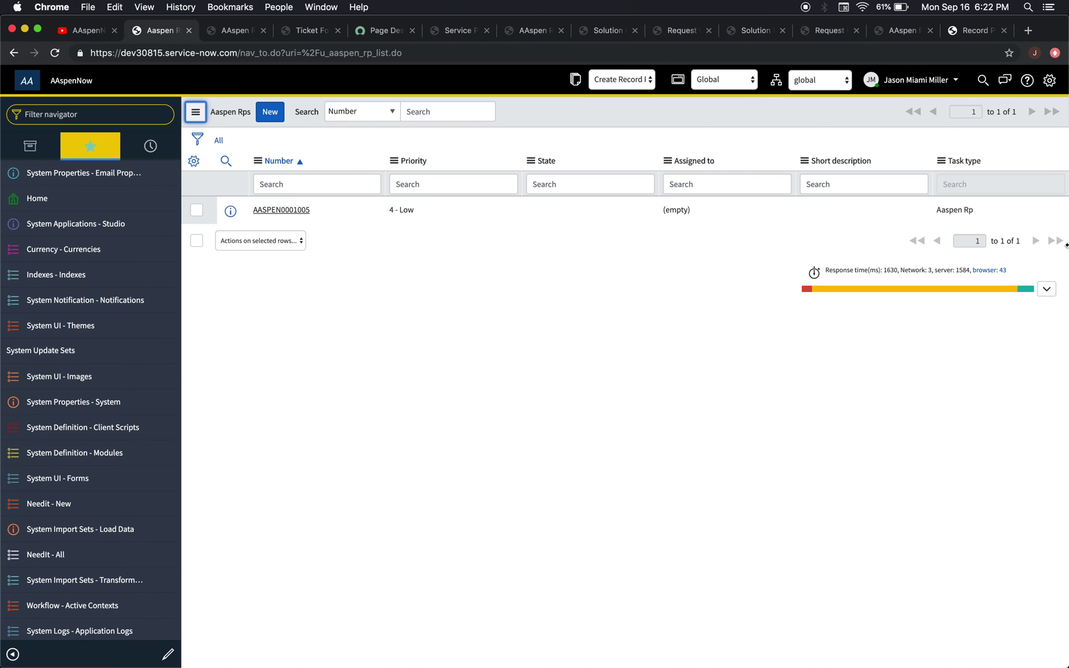
{"action": "left_click", "coordinate": [281, 214]}
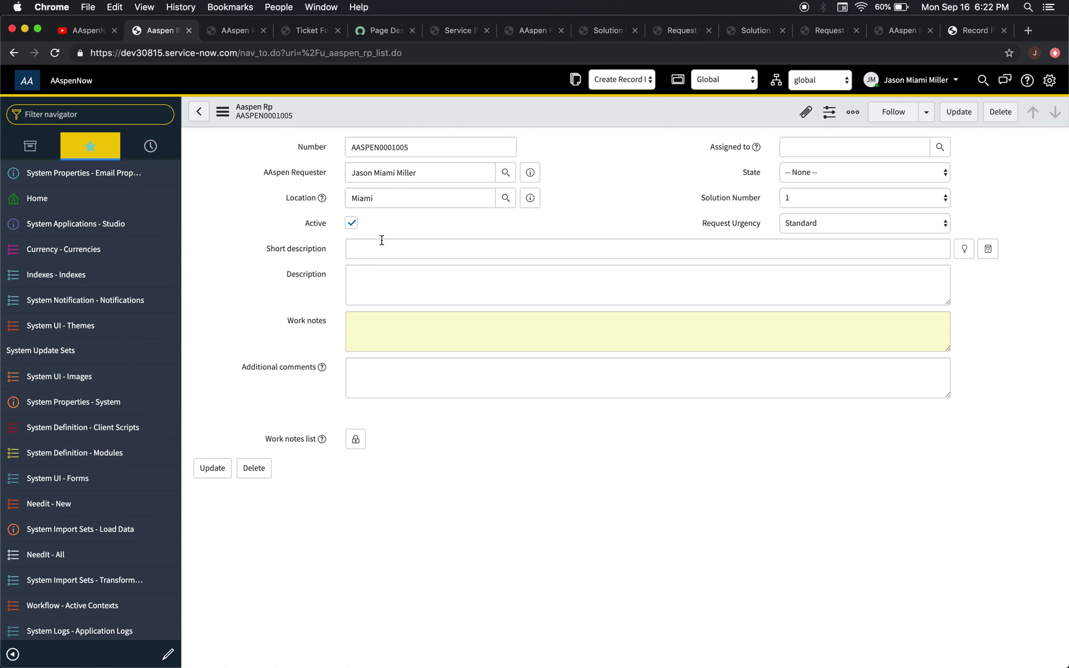